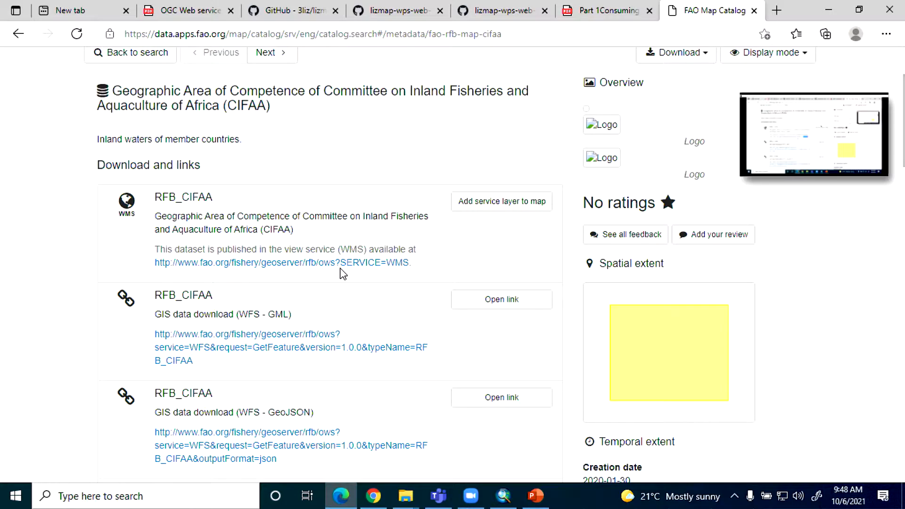
pyautogui.moveTo(142, 262); pyautogui.dragTo(343, 273)
pyautogui.hotkey('ctrl', 'c')
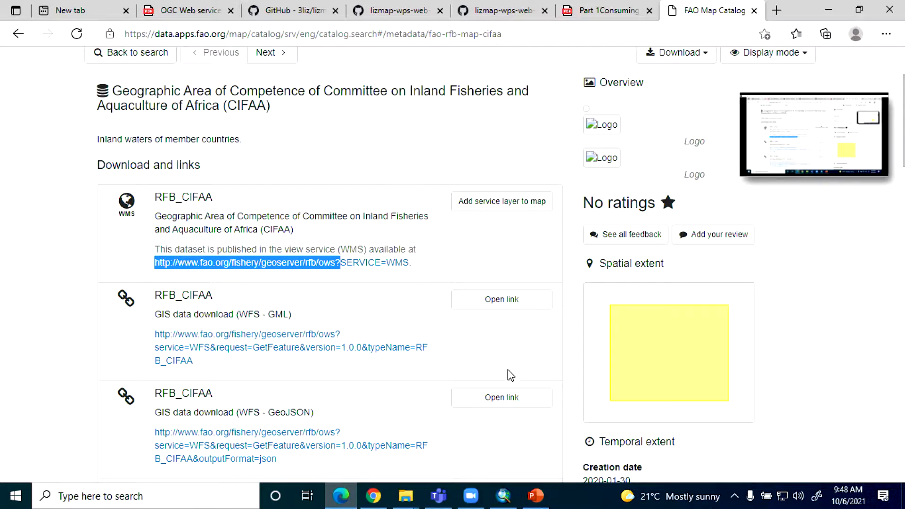
pyautogui.click(504, 496)
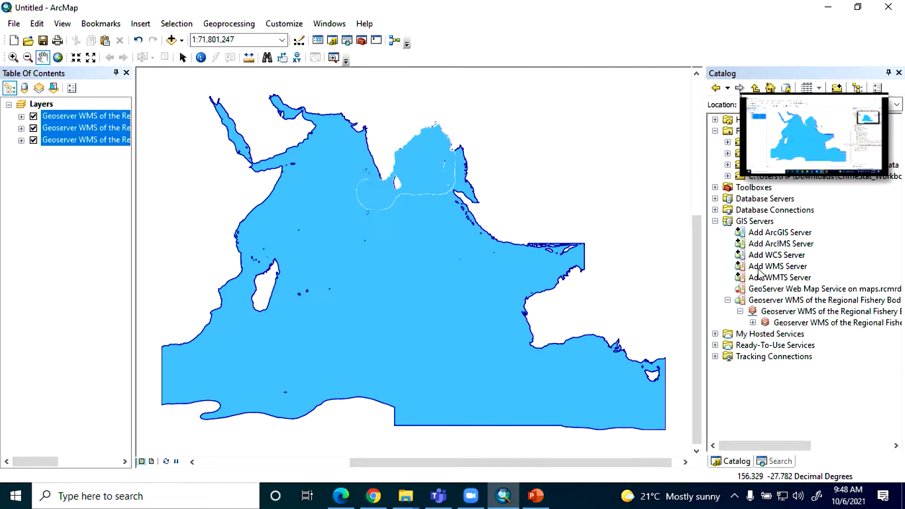
pyautogui.rightClick(66, 129)
pyautogui.click(100, 146)
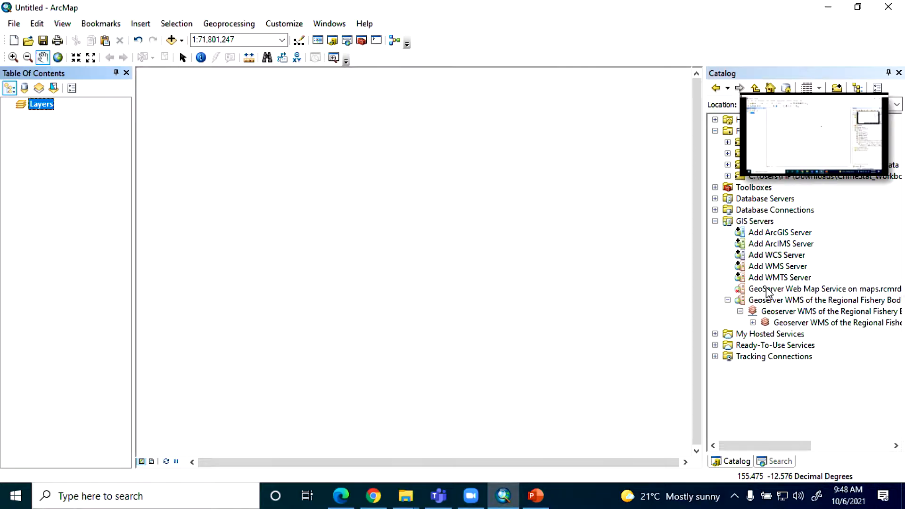
pyautogui.doubleClick(774, 266)
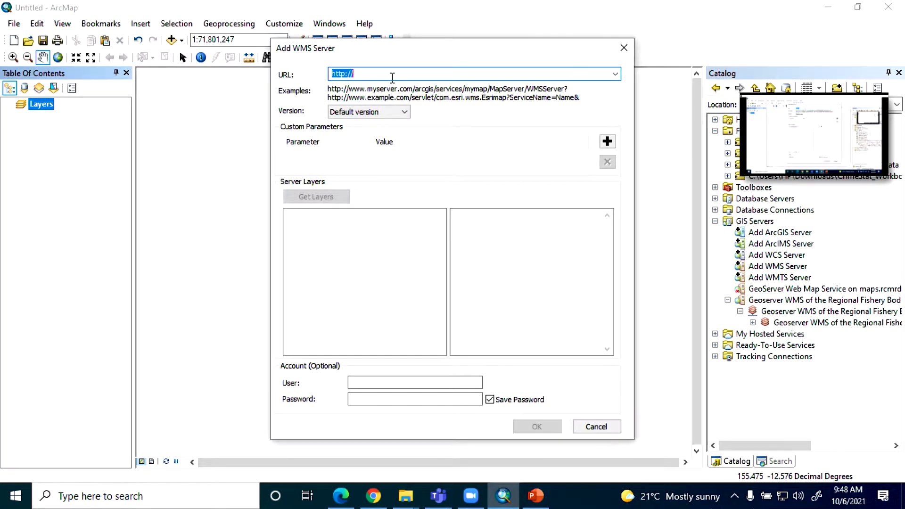
pyautogui.hotkey('ctrl', 'v')
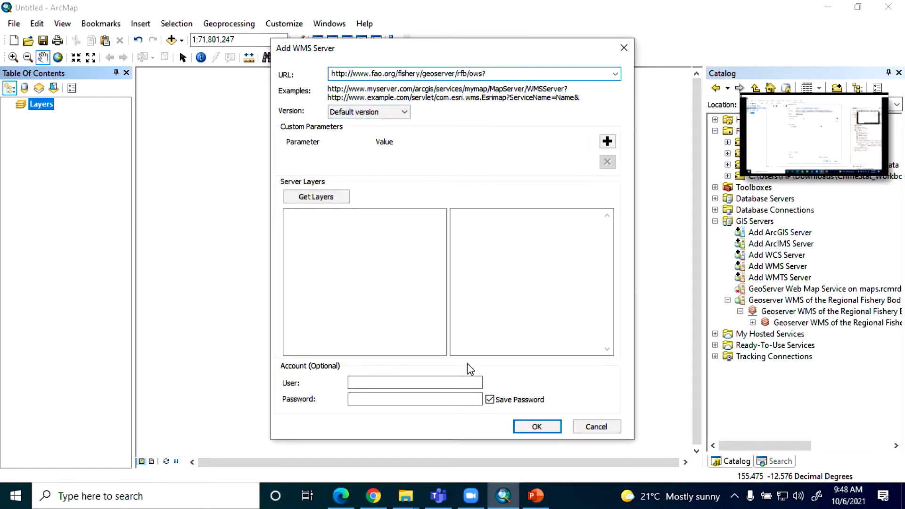
pyautogui.click(301, 197)
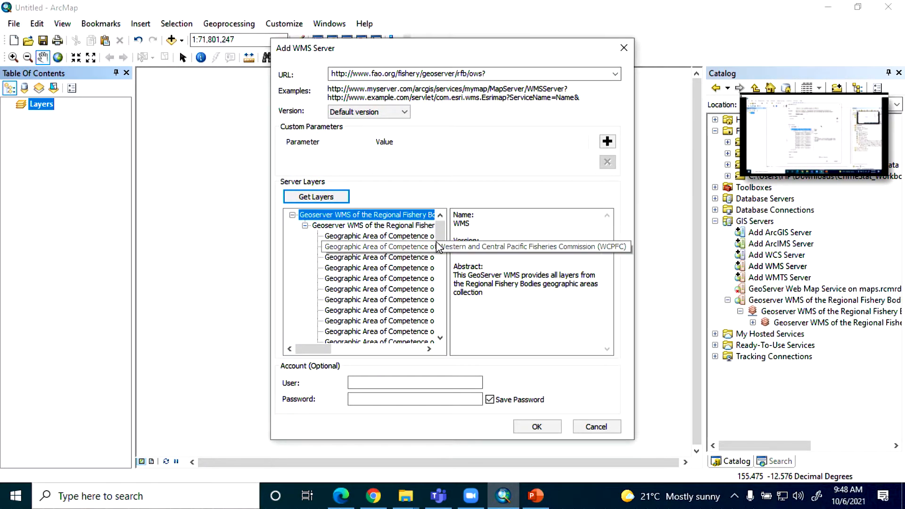
pyautogui.click(429, 278)
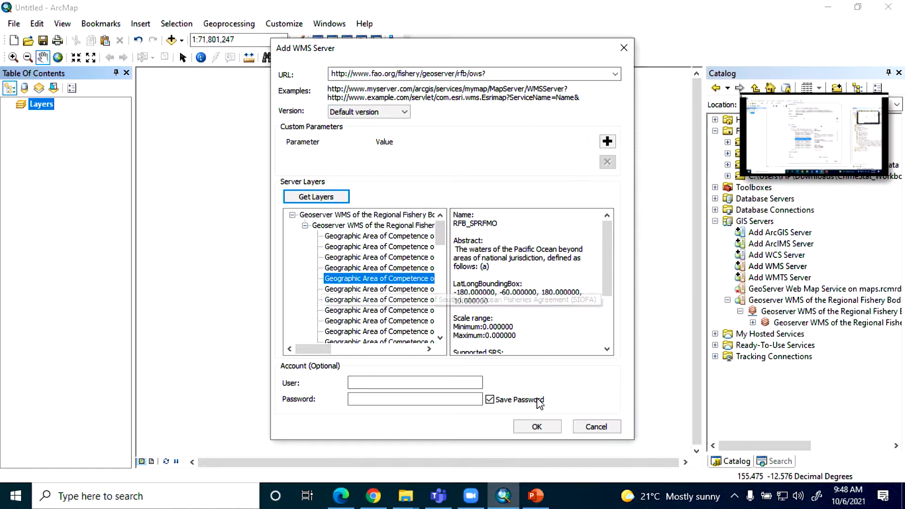
pyautogui.click(537, 427)
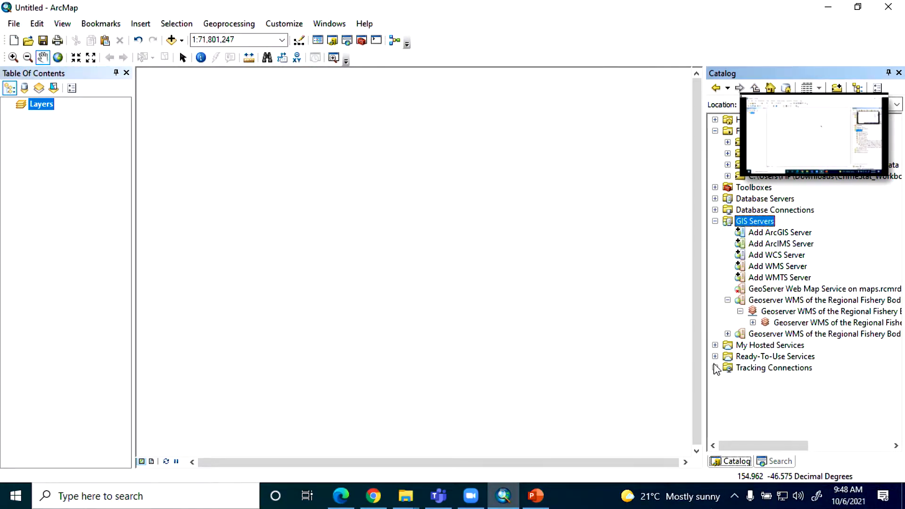
# Step: Expand the newly added Regional Fishery Bodies WMS connection and add two of its Geographic Area of Competence layers to the map
pyautogui.click(728, 334)
pyautogui.click(741, 345)
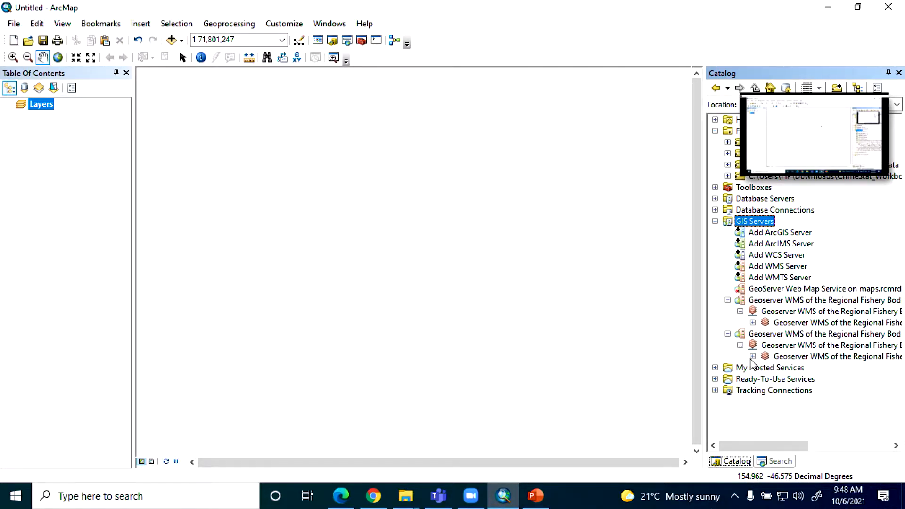
pyautogui.click(753, 357)
pyautogui.moveTo(802, 368); pyautogui.dragTo(450, 309)
pyautogui.moveTo(801, 334); pyautogui.dragTo(299, 273)
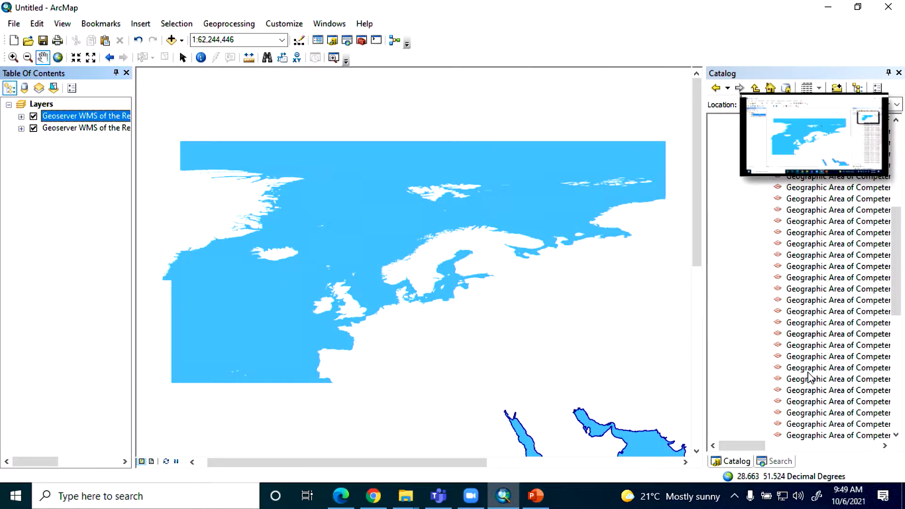
pyautogui.scroll(-1, 560, 310)
pyautogui.scroll(3, 560, 311)
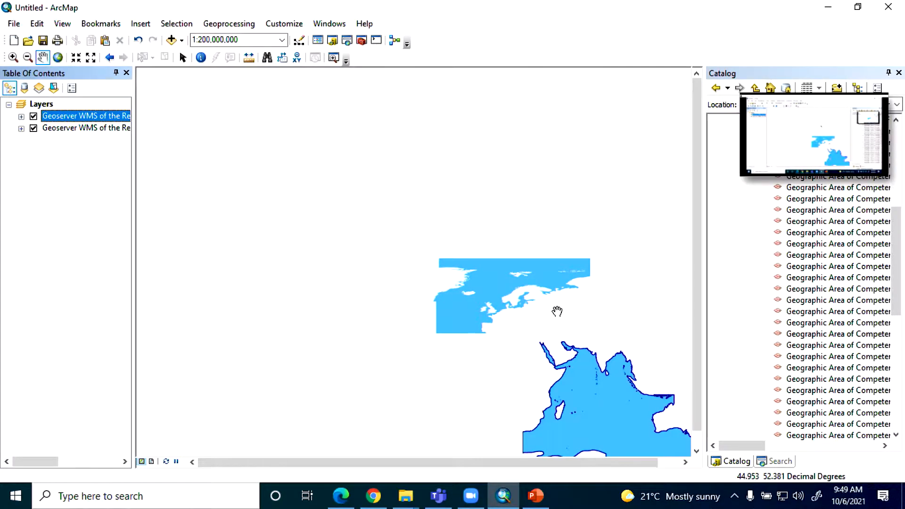
# Step: Add a third Geographic Area of Competence layer from the Regional Fishery Bodies WMS to the map
pyautogui.click(346, 500)
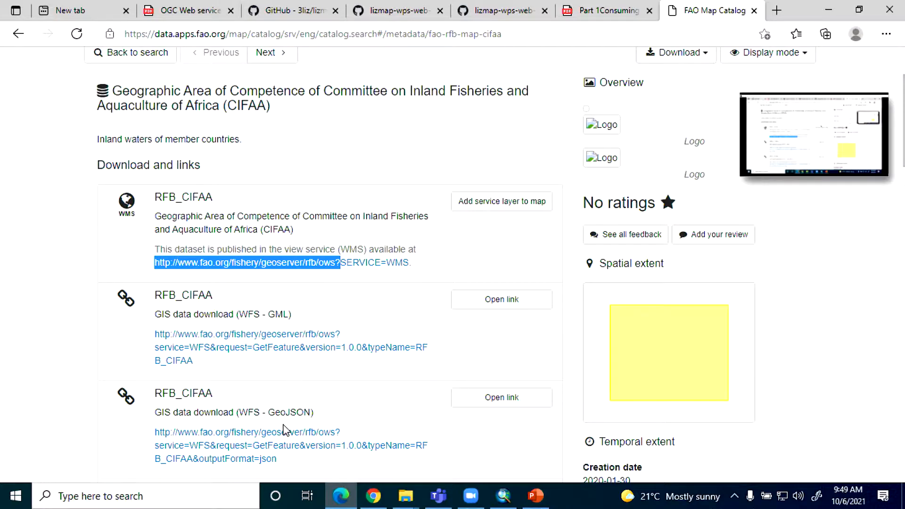
pyautogui.click(340, 494)
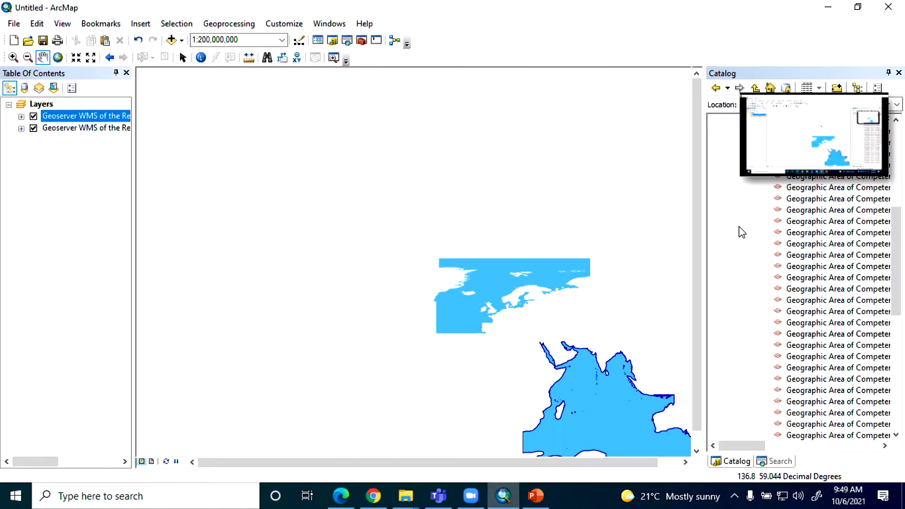
pyautogui.scroll(5, 730, 261)
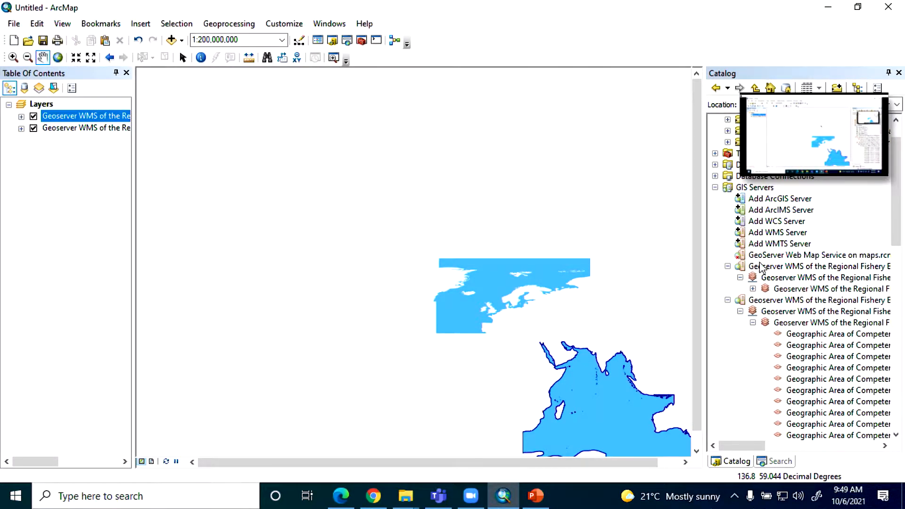
pyautogui.scroll(1, 836, 280)
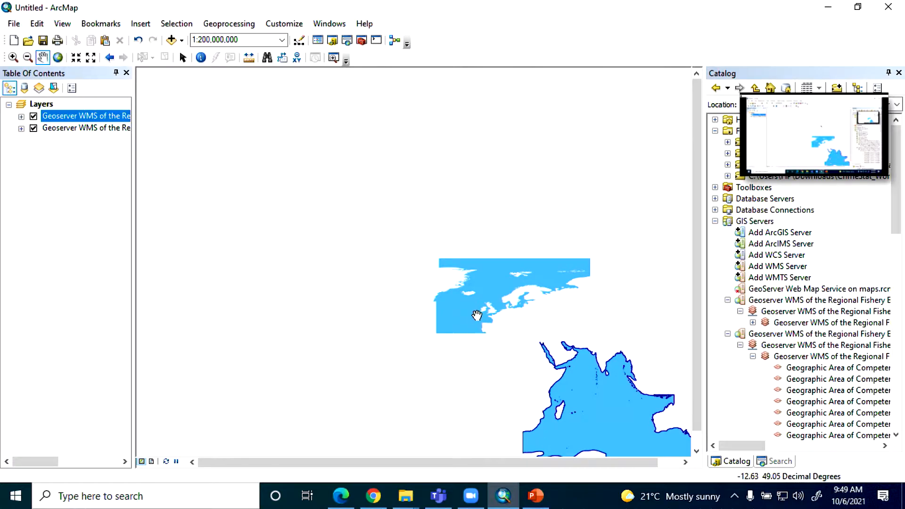
pyautogui.scroll(1, 478, 315)
pyautogui.scroll(-2, 477, 315)
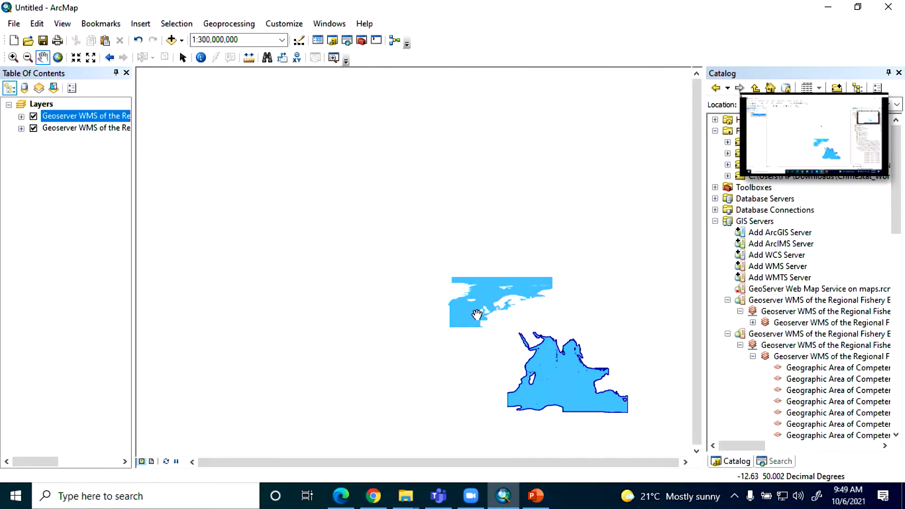
pyautogui.moveTo(802, 390); pyautogui.dragTo(366, 301)
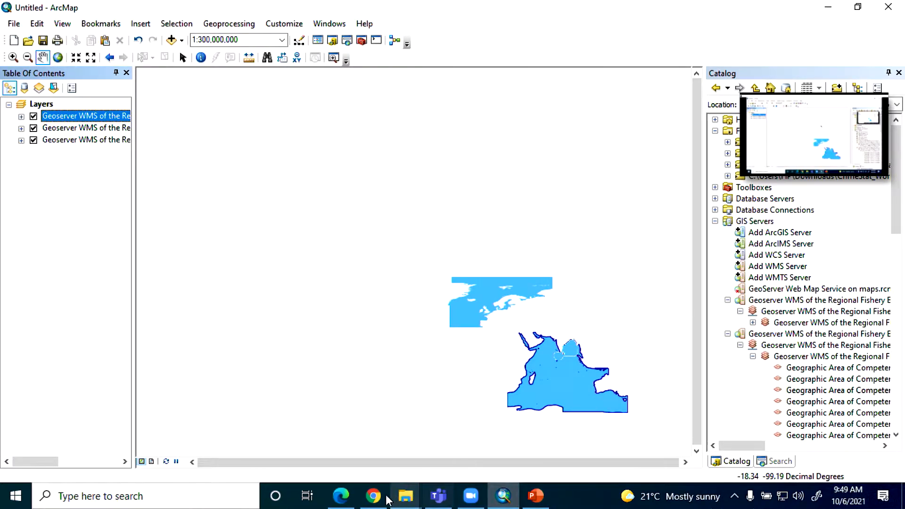
pyautogui.click(540, 501)
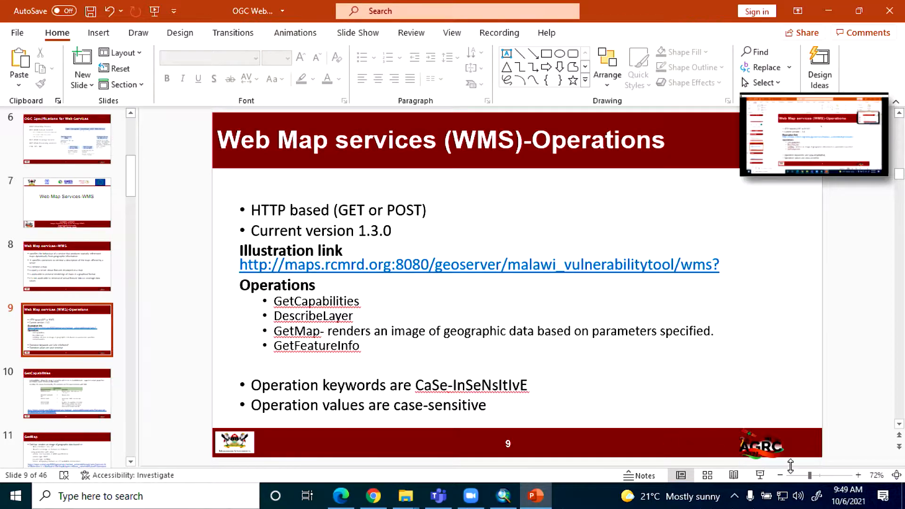
pyautogui.click(760, 476)
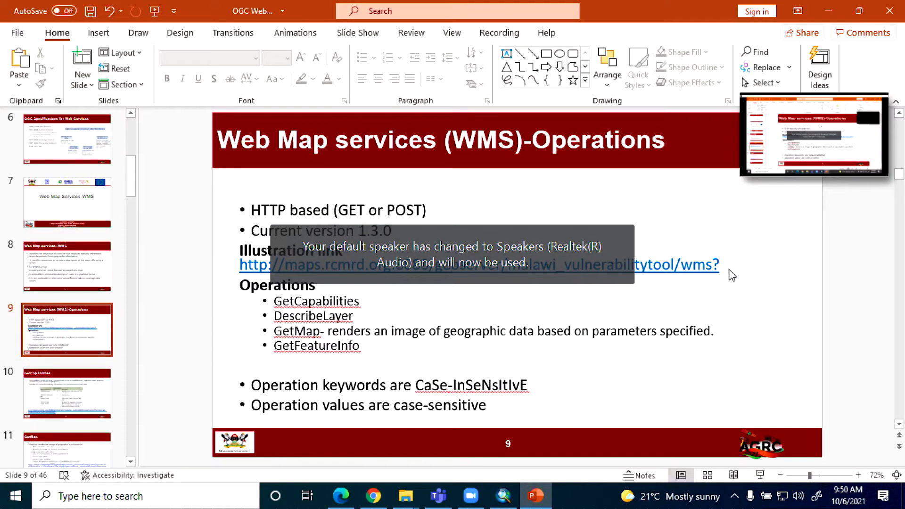
pyautogui.click(720, 265)
pyautogui.moveTo(720, 264); pyautogui.dragTo(387, 258)
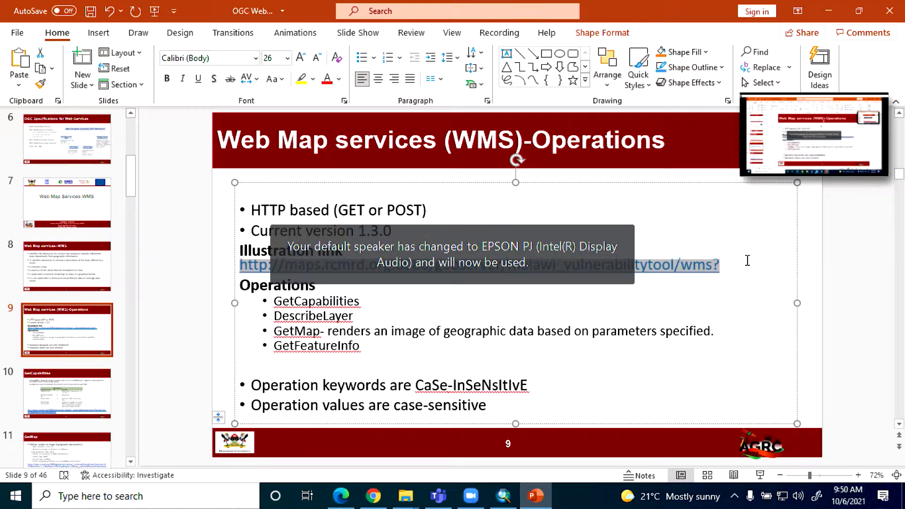
# Step: Send the copied malawi_vulnerabilitytool WMS link to Everyone in the Zoom meeting chat, then minimize the meeting window
pyautogui.click(871, 164)
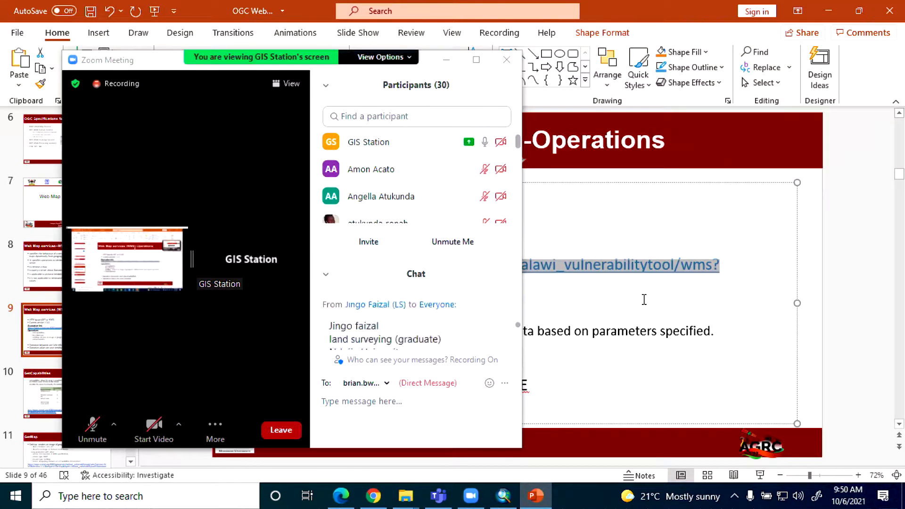
pyautogui.click(394, 409)
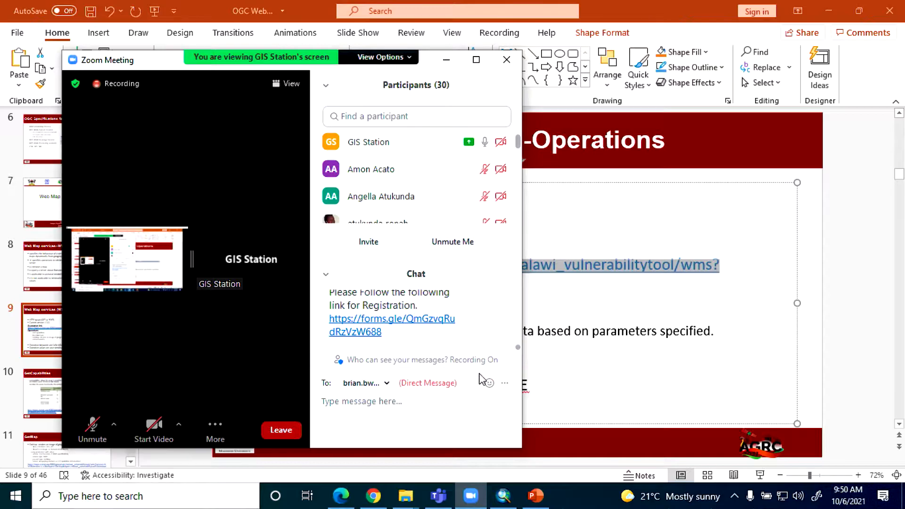
pyautogui.click(386, 383)
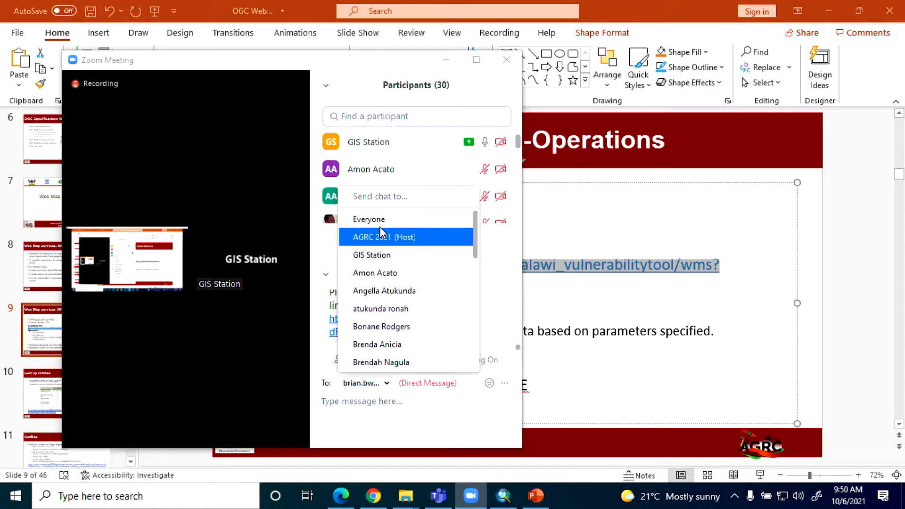
pyautogui.click(378, 218)
pyautogui.click(386, 403)
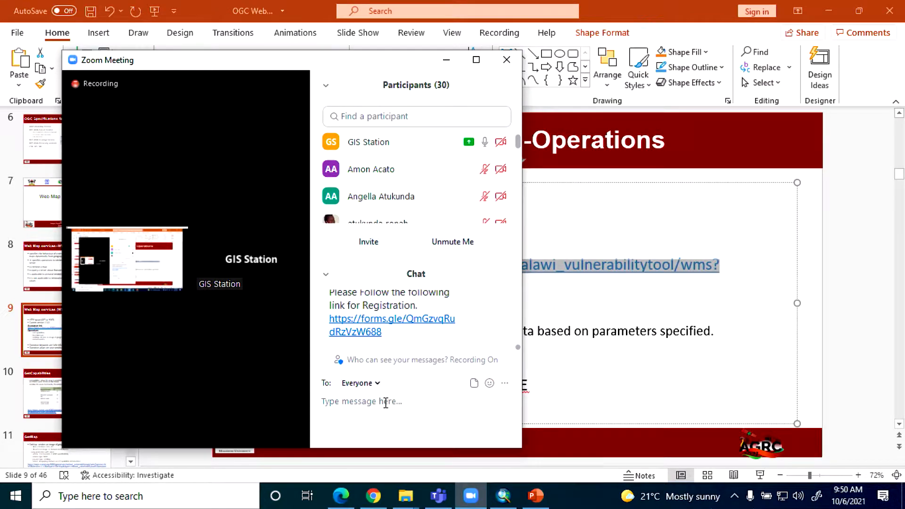
pyautogui.write('http://maps.rcmrd.org:8080/geoserver/malawi_vulnerabilitytool/wms?')
pyautogui.press('Return')
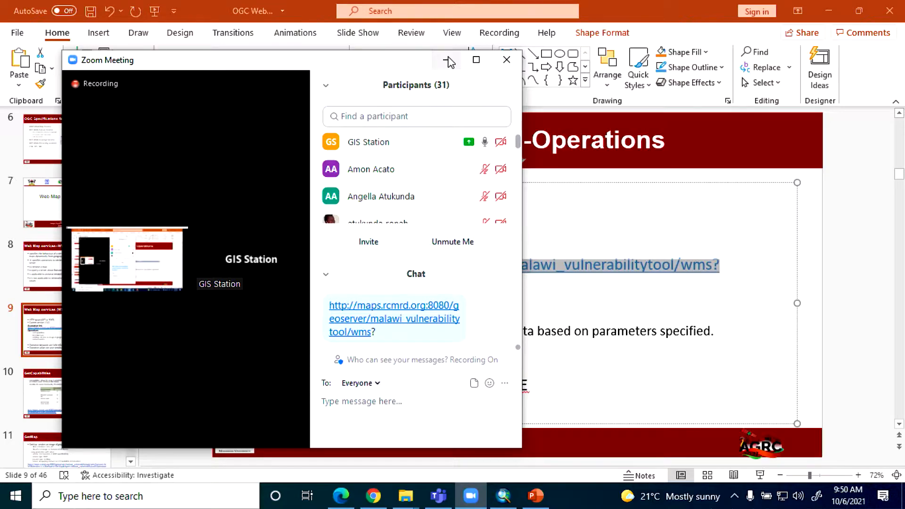
pyautogui.click(447, 60)
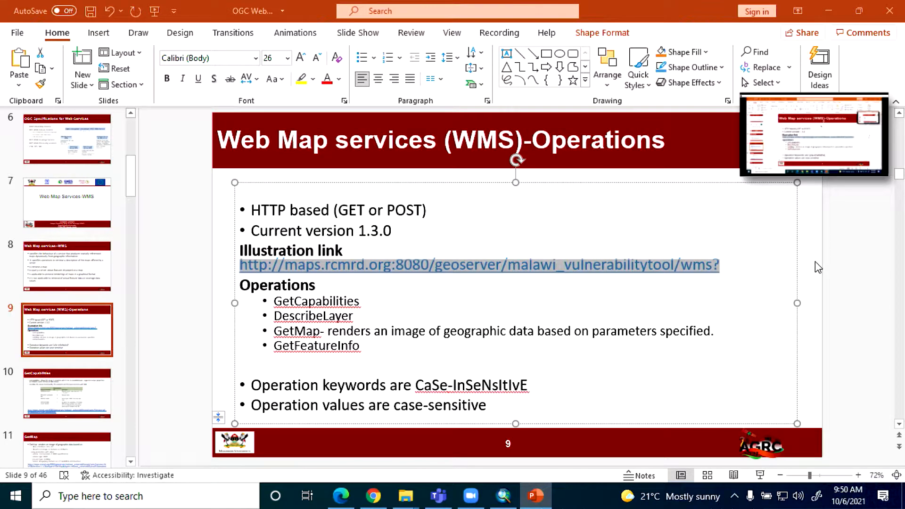
# Step: Switch to Chrome and paste the copied malawi_vulnerabilitytool WMS link as the address in a new tab
pyautogui.click(341, 501)
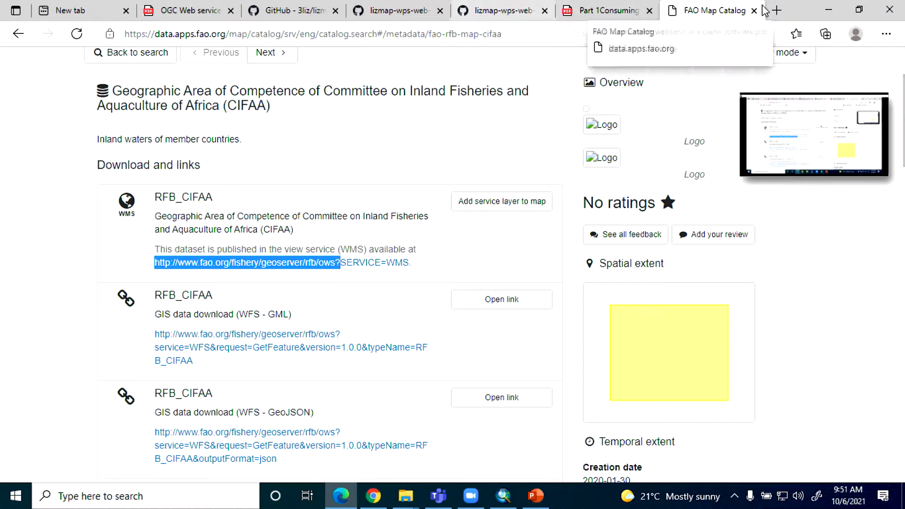
pyautogui.click(777, 10)
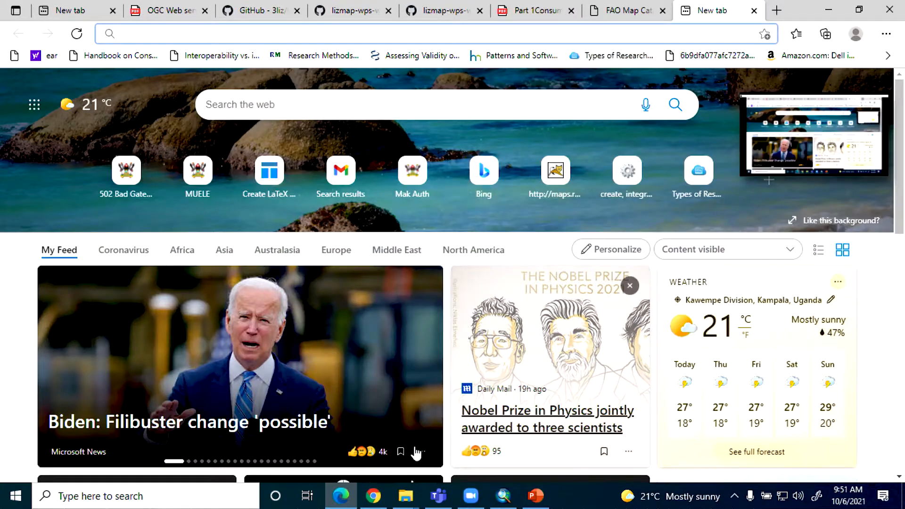
pyautogui.click(371, 505)
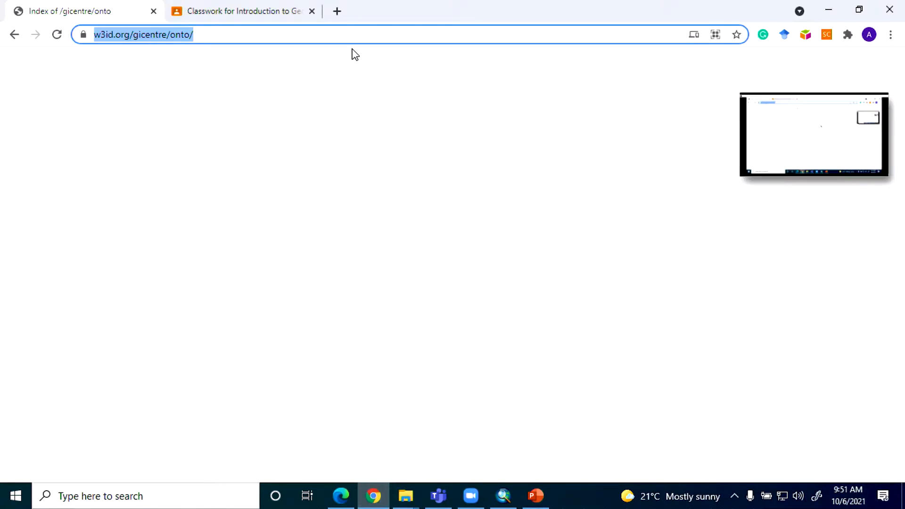
pyautogui.click(336, 11)
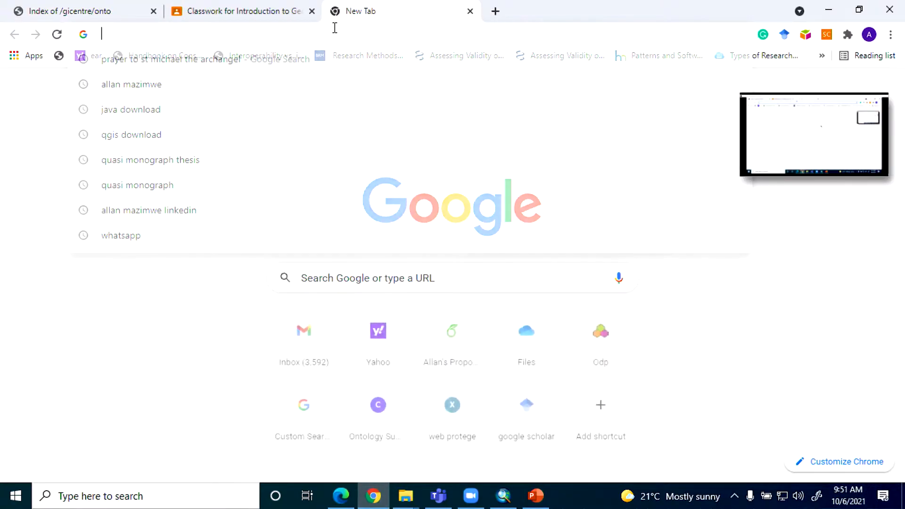
pyautogui.write('http://maps.rcmrd.org:8080/geoserver/malawi_vulnerabilitytool/wms?')
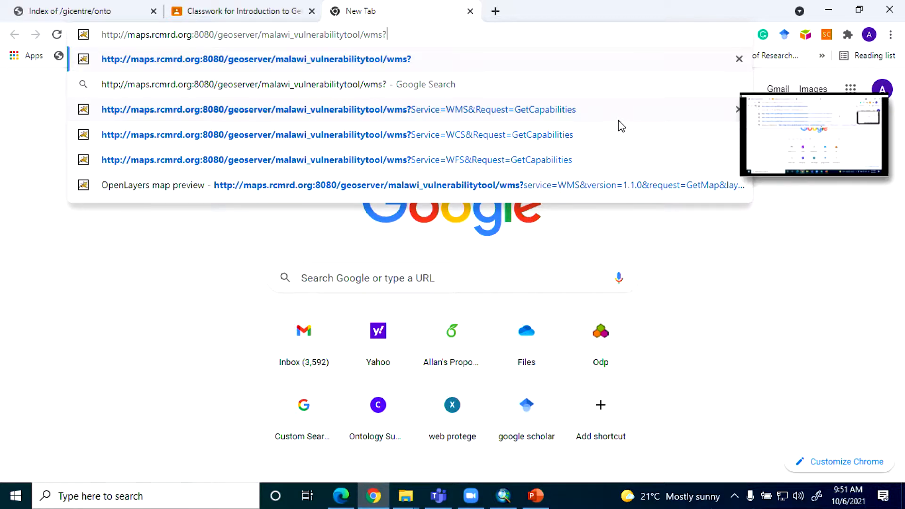
# Step: Append the service parameter SERVICE=WMS to the pasted WMS address
pyautogui.write('SE')
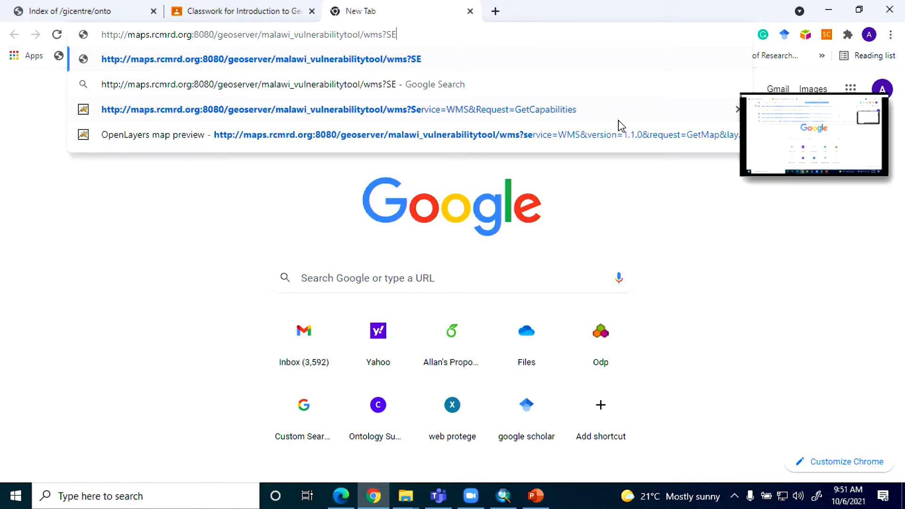
pyautogui.write('RV')
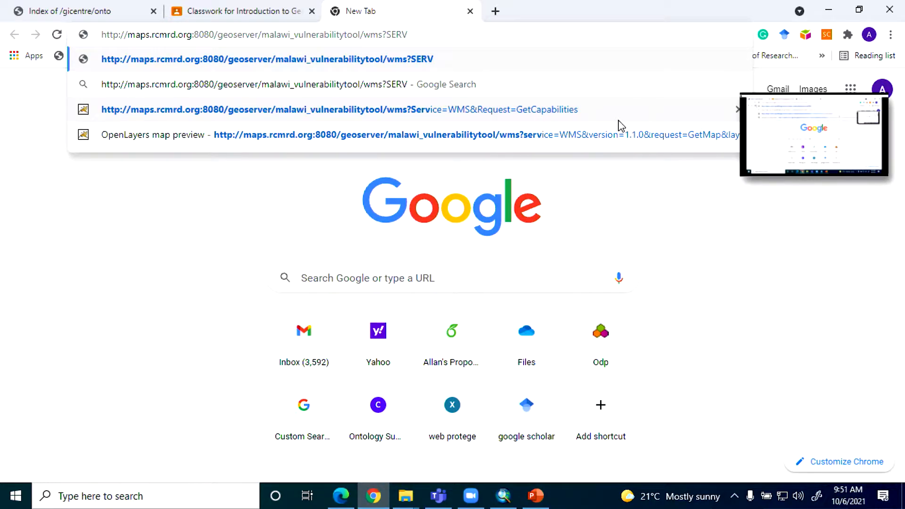
pyautogui.write('ICE')
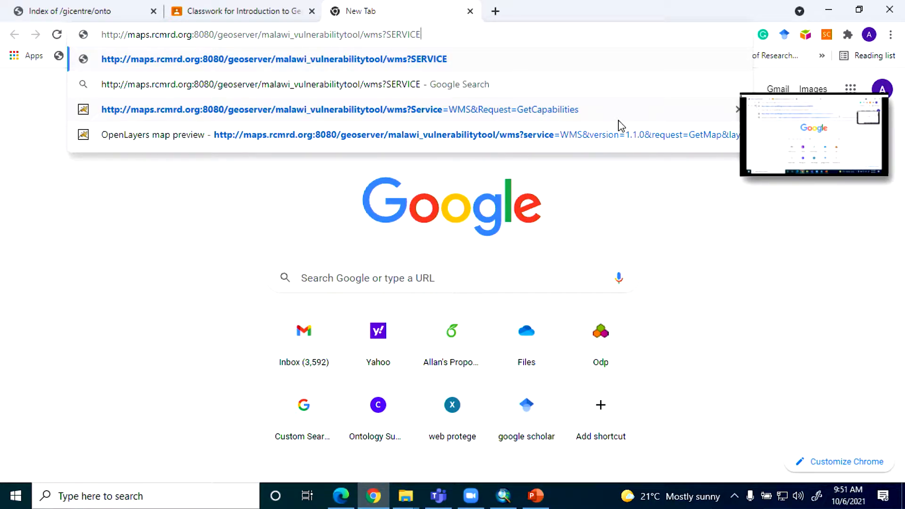
pyautogui.write('=WMS')
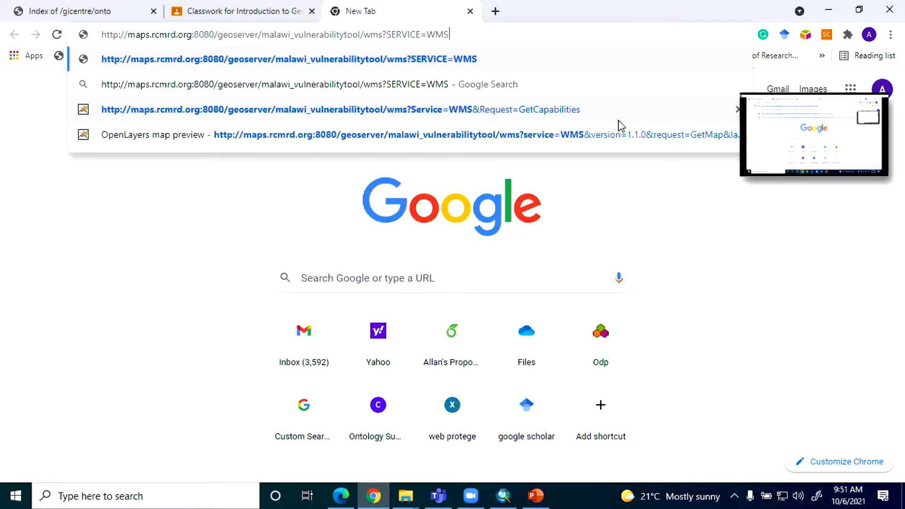
# Step: Append &Request=GetCapabilities to the WMS address and load the capabilities document
pyautogui.write('&')
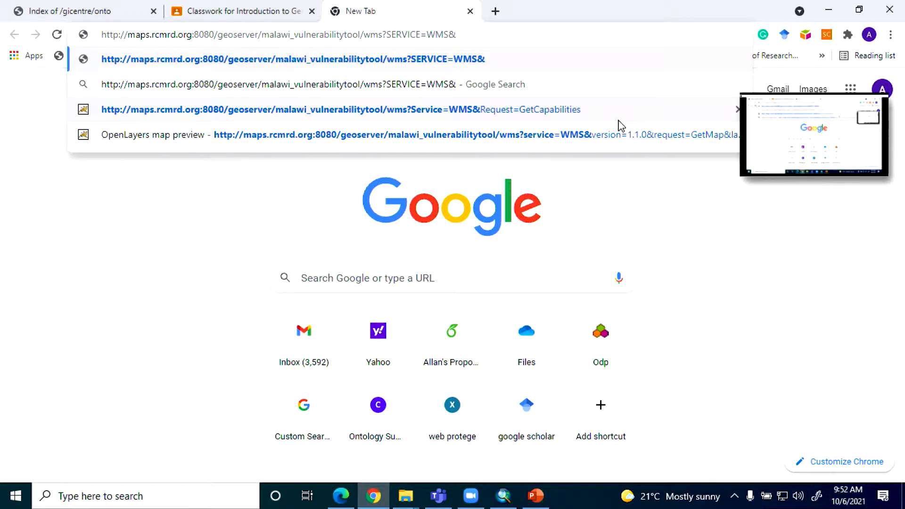
pyautogui.write('Re')
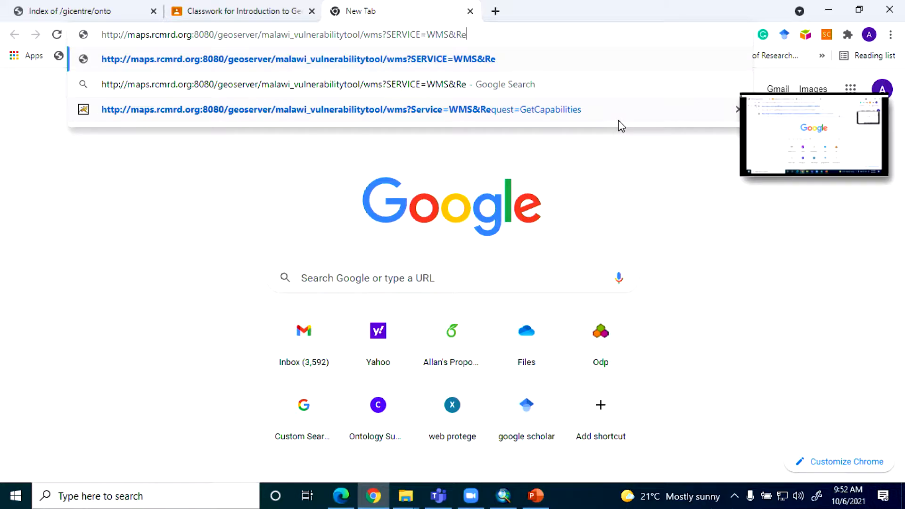
pyautogui.press('BackSpace')
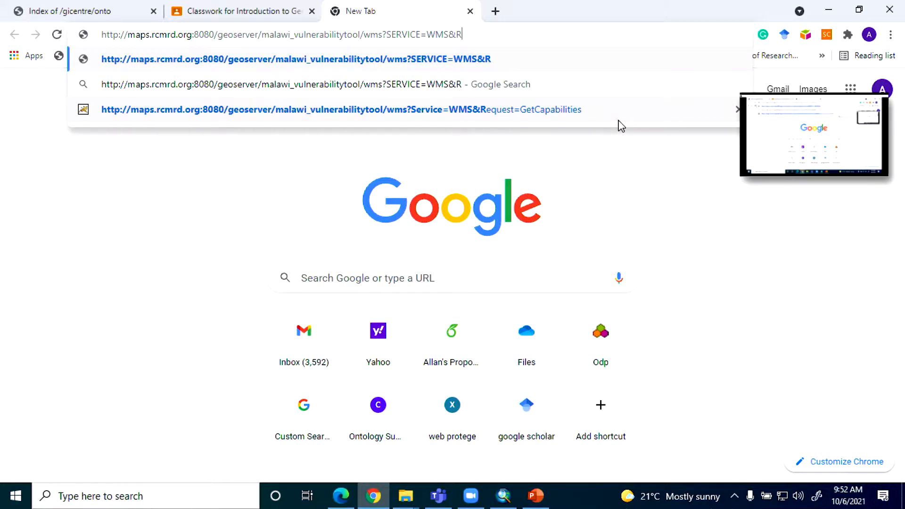
pyautogui.write('e')
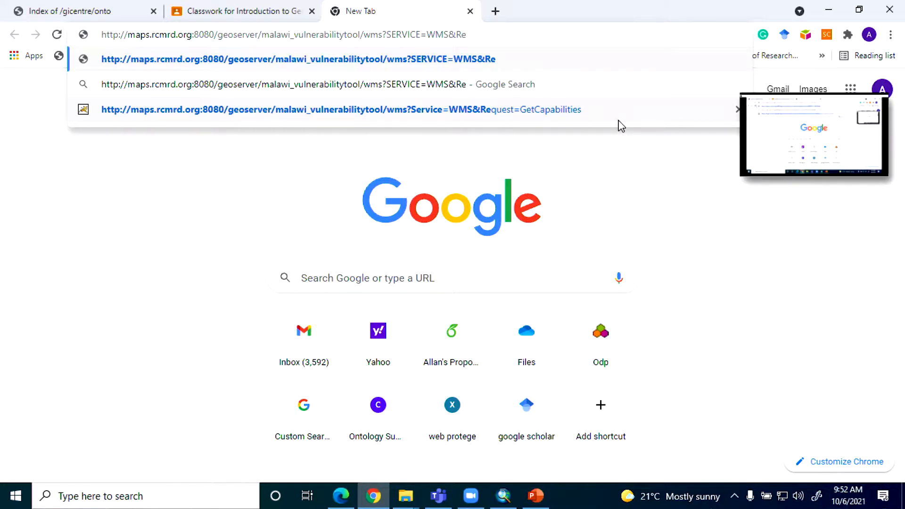
pyautogui.write('qu')
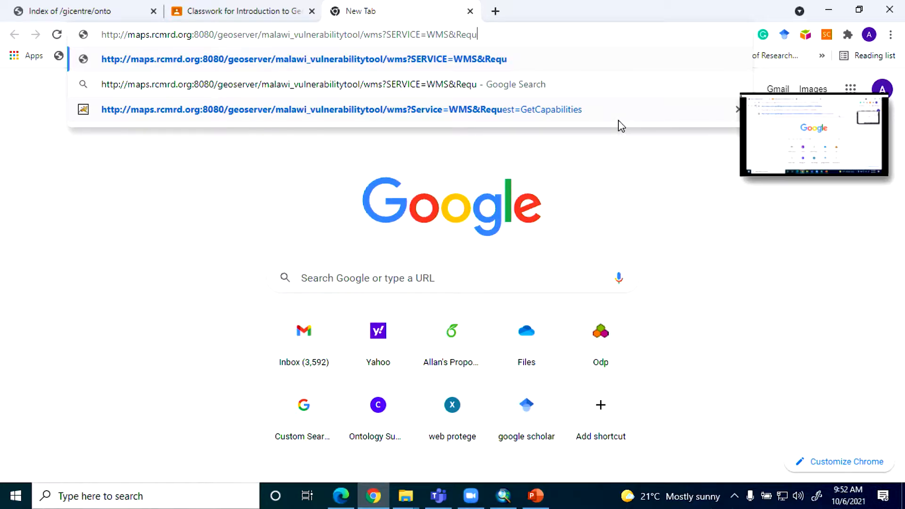
pyautogui.write('est')
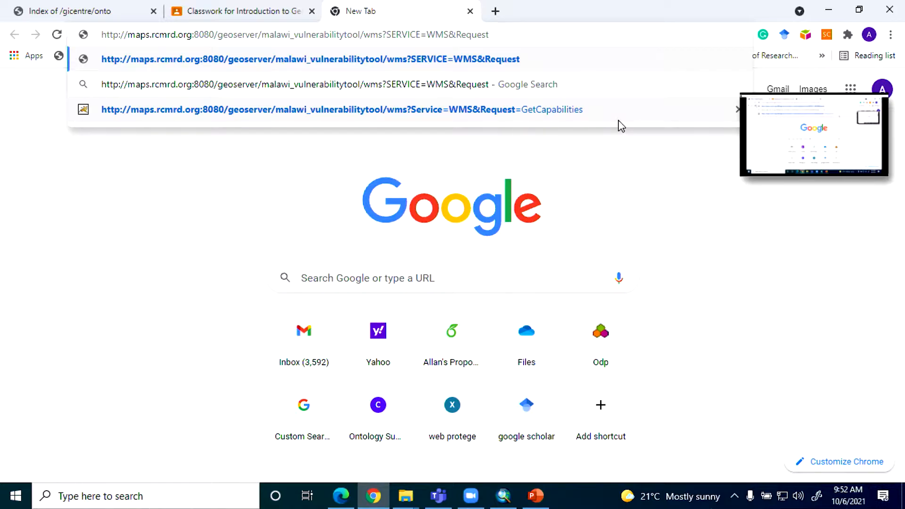
pyautogui.write('=')
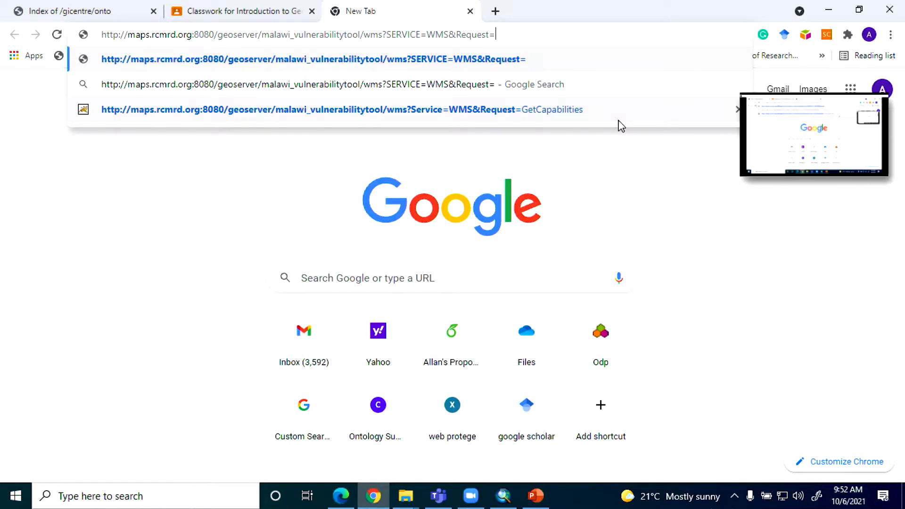
pyautogui.write('G')
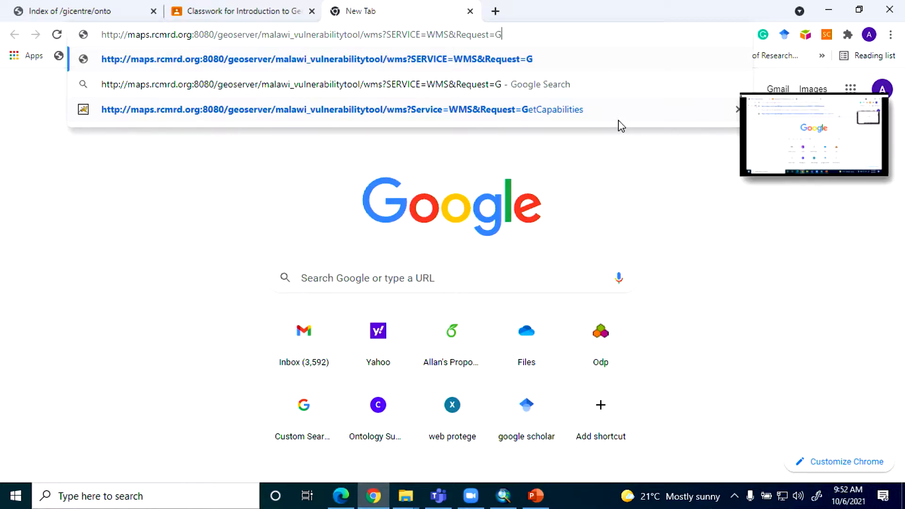
pyautogui.write('etC')
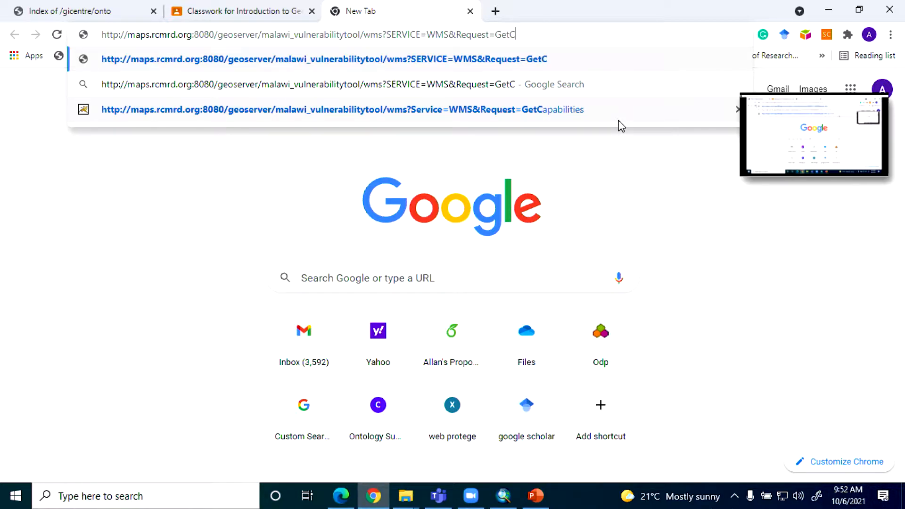
pyautogui.write('apabi')
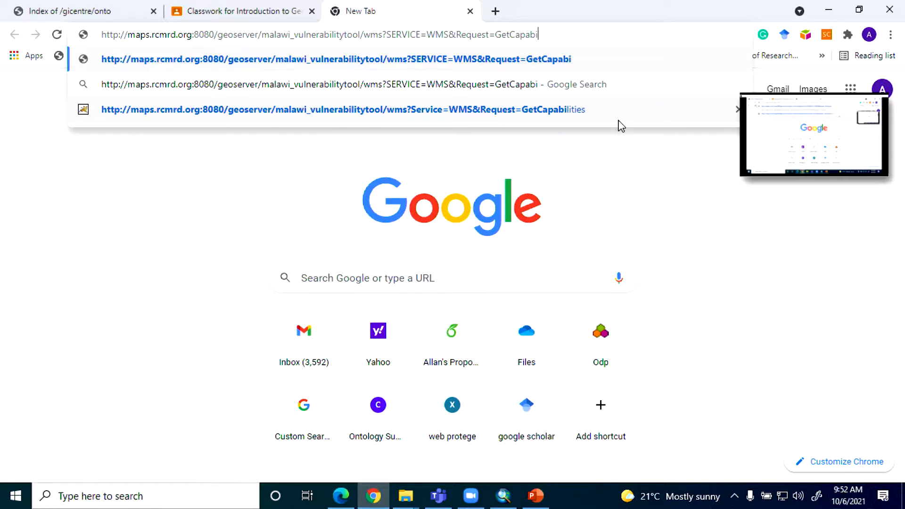
pyautogui.write('lities')
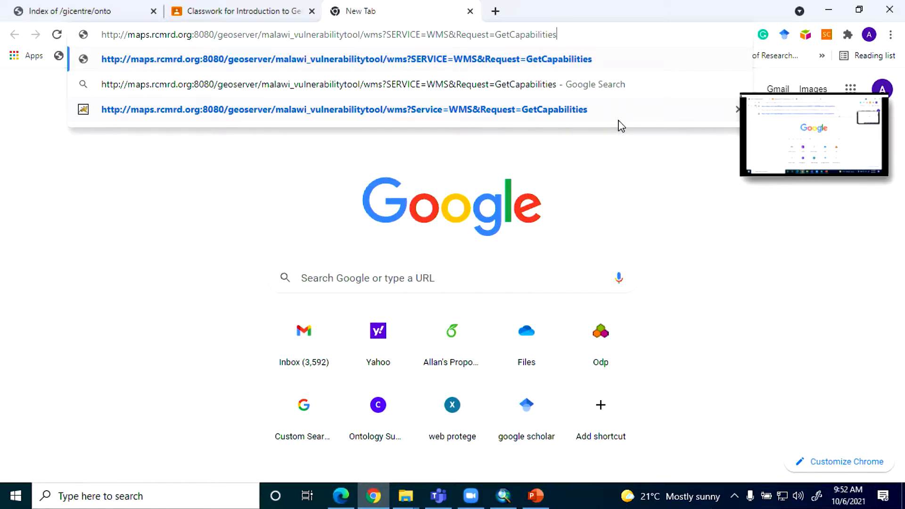
pyautogui.press('Return')
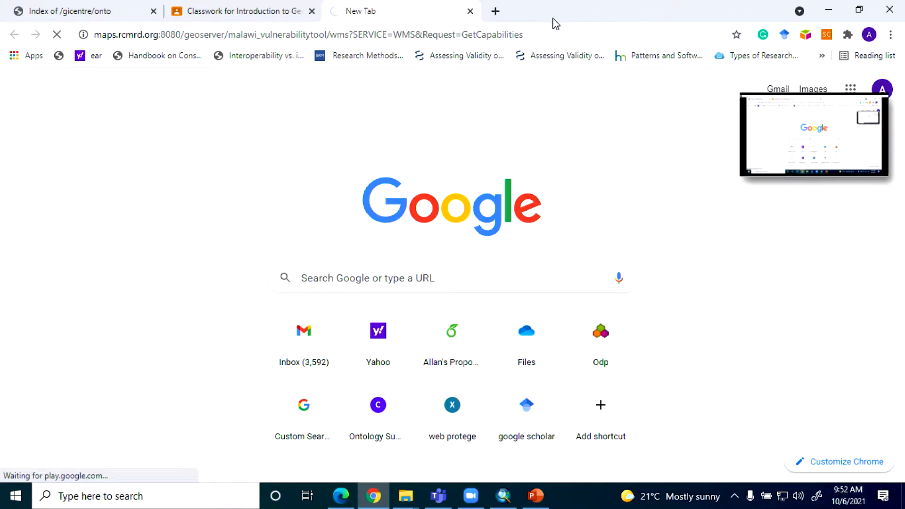
# Step: Add &Version=1.1.0 to the end of the GetCapabilities address and submit the request
pyautogui.click(534, 35)
pyautogui.click(596, 35)
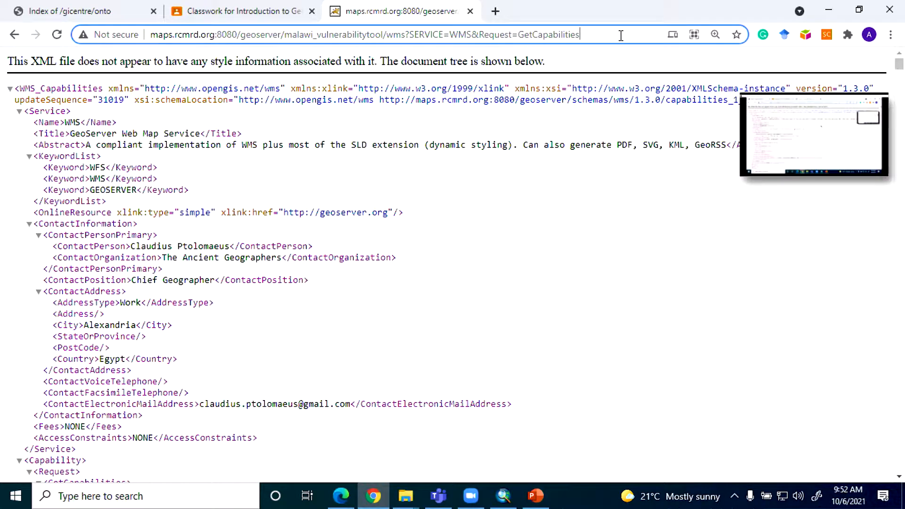
pyautogui.write('&')
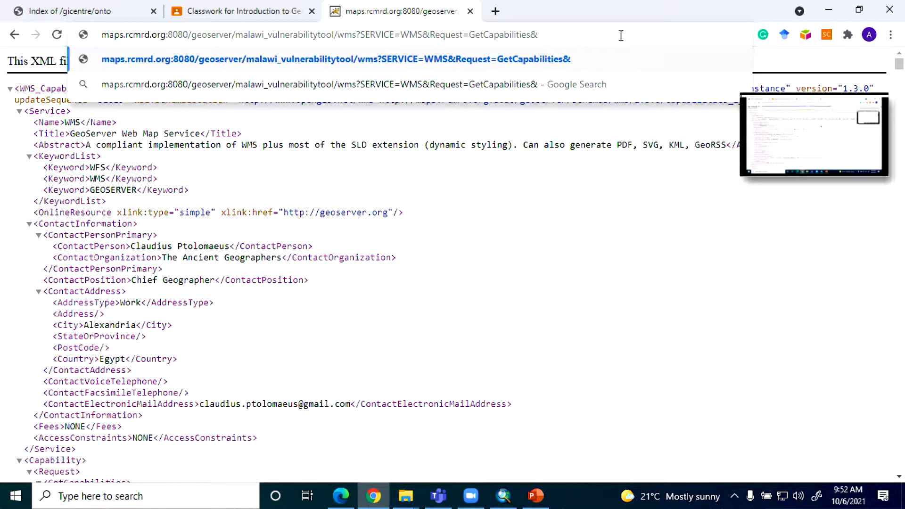
pyautogui.write('Ve')
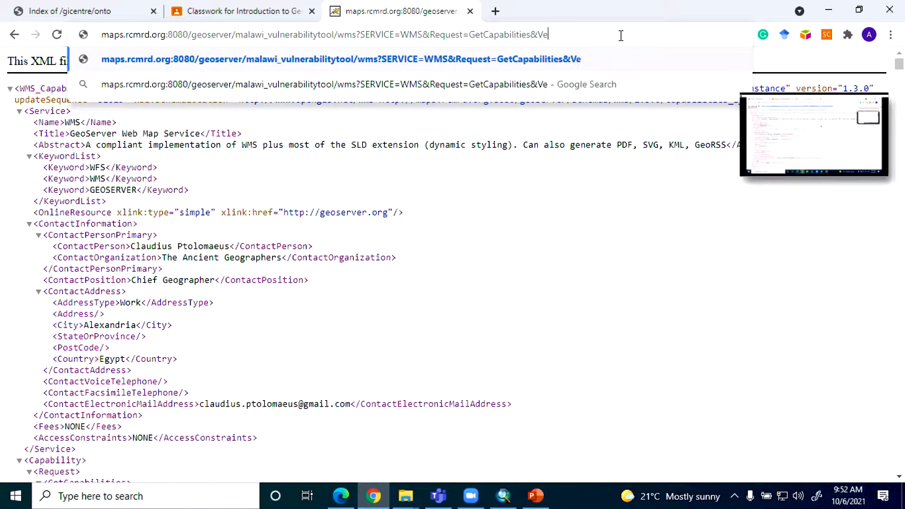
pyautogui.write('rsion')
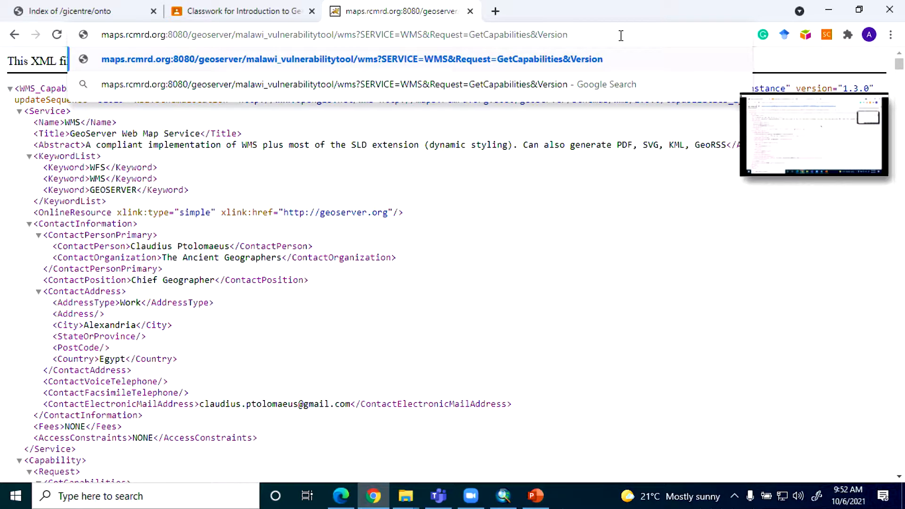
pyautogui.write('=1')
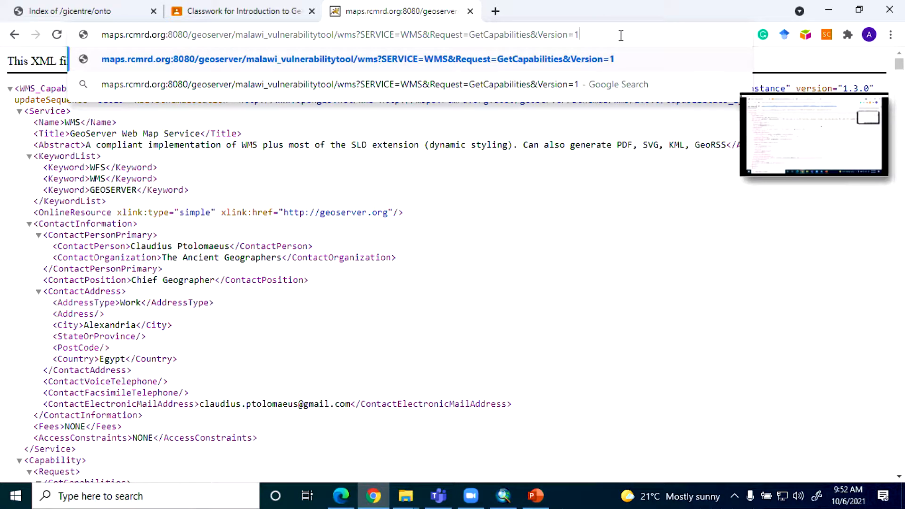
pyautogui.write('.1.0')
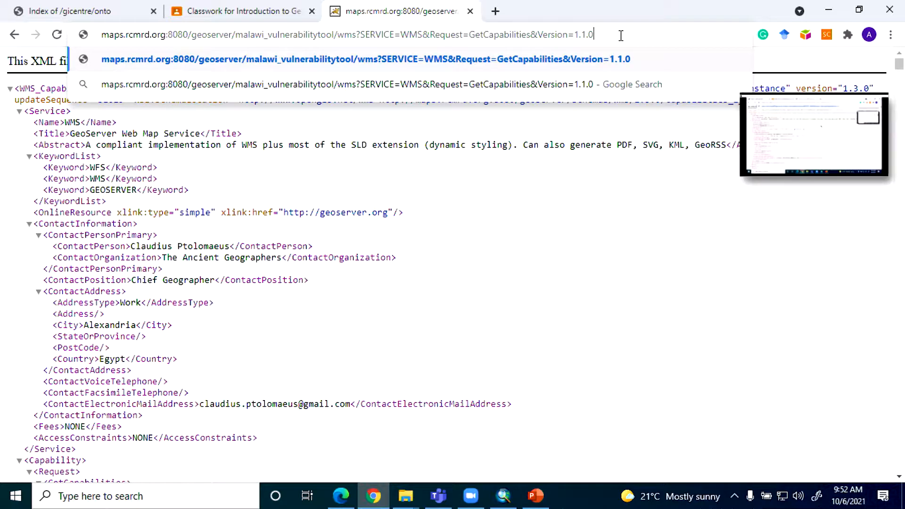
pyautogui.press('Return')
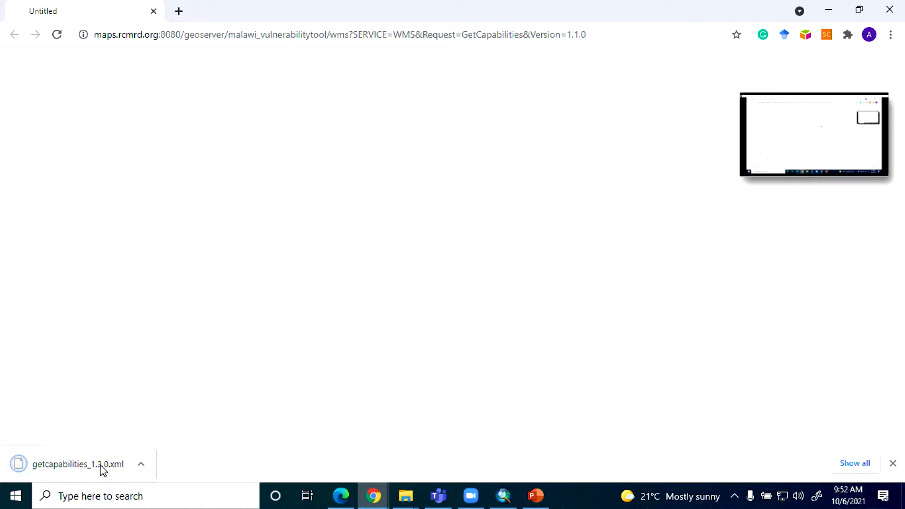
pyautogui.click(587, 35)
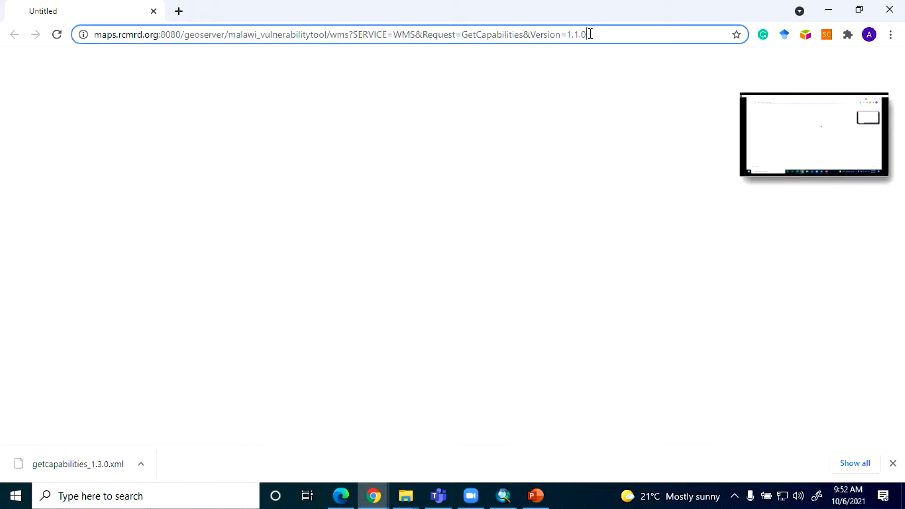
pyautogui.moveTo(586, 35); pyautogui.dragTo(581, 34)
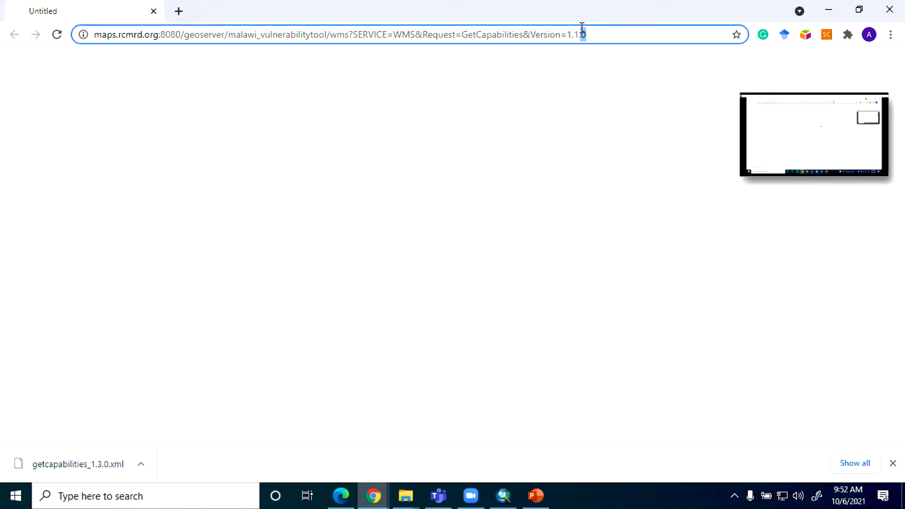
# Step: Open the downloaded getcapabilities_1.3.0.xml, dismiss the Internet Explorer 11 setup, examine the listed formats and operations, and close the file
pyautogui.click(74, 471)
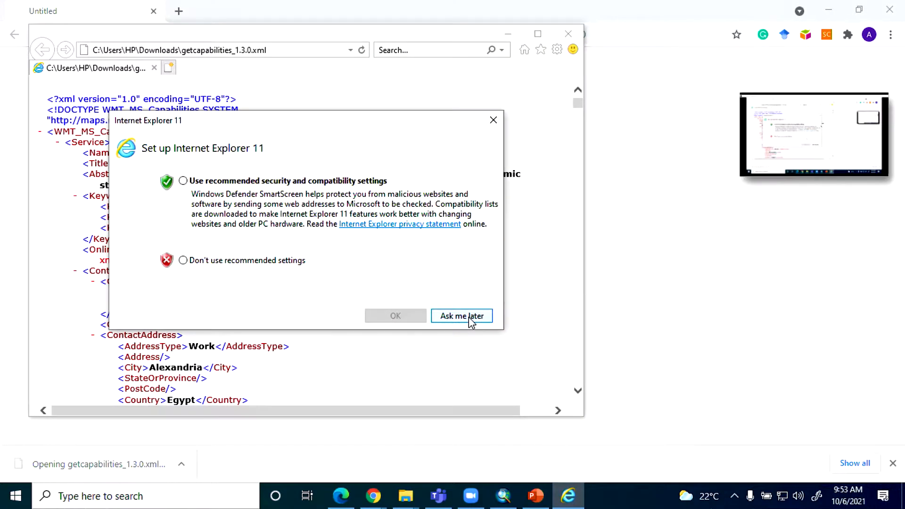
pyautogui.click(493, 120)
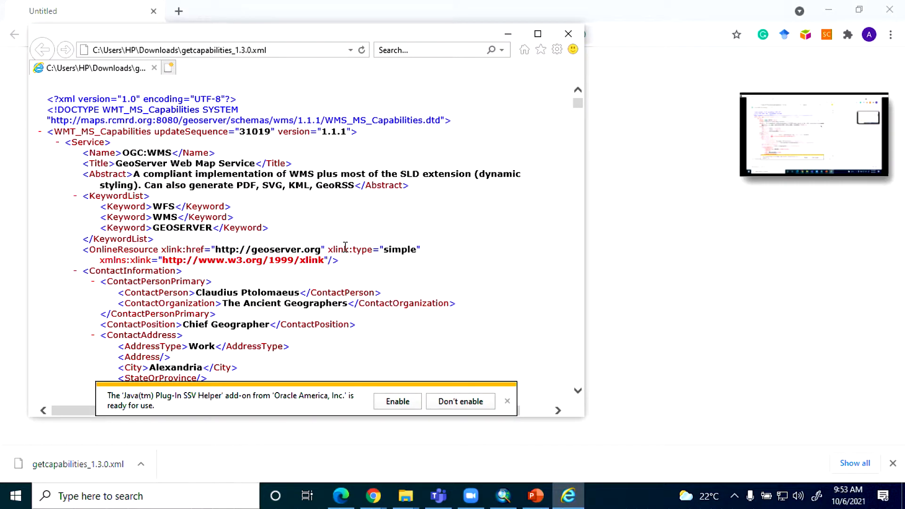
pyautogui.scroll(-12, 342, 250)
pyautogui.scroll(-20, 345, 253)
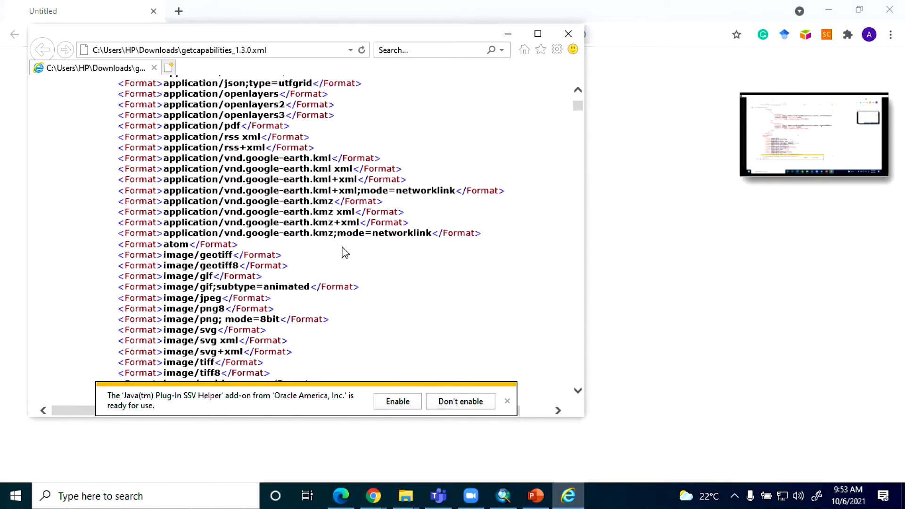
pyautogui.scroll(-3, 345, 253)
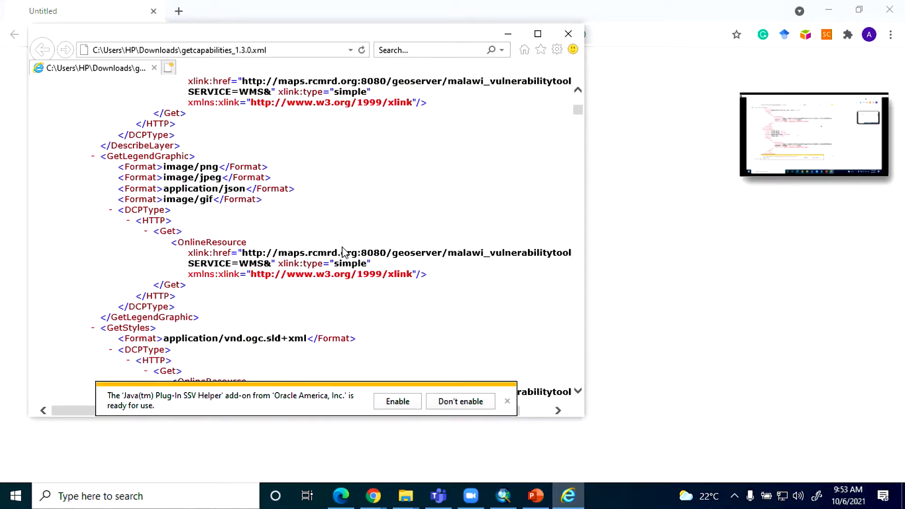
pyautogui.click(568, 33)
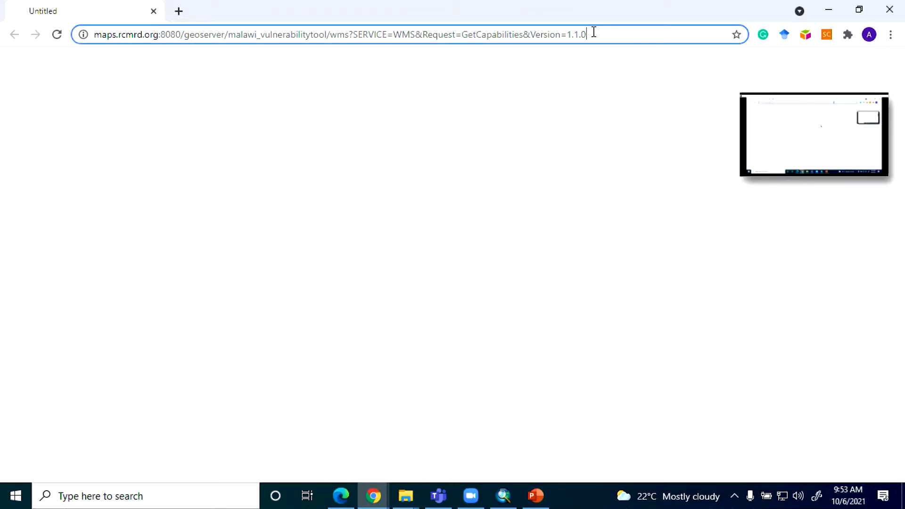
# Step: Remove the &Version=1.1.0 parameter from the GetCapabilities address and load the capabilities document
pyautogui.moveTo(593, 33); pyautogui.dragTo(531, 35)
pyautogui.press('BackSpace')
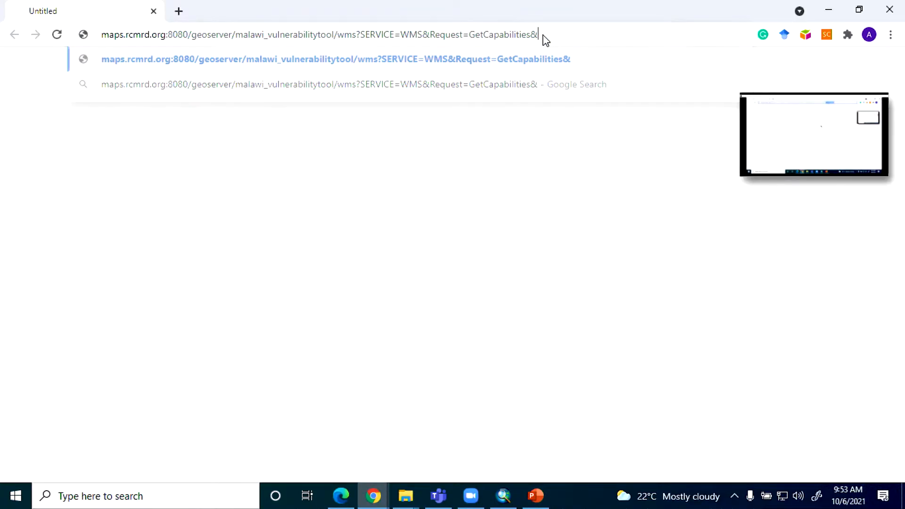
pyautogui.press('BackSpace')
pyautogui.press('Return')
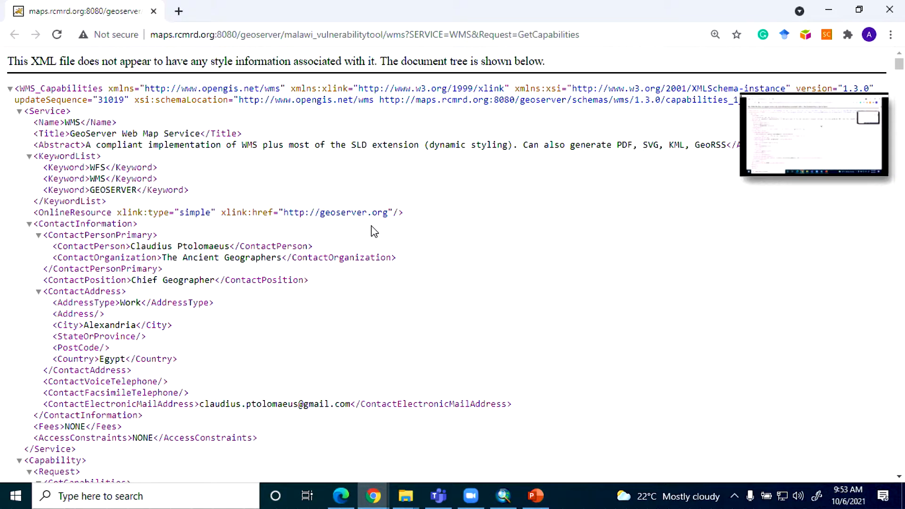
# Step: Examine the capabilities document's formats, CRS entries and layer definitions, highlighting the layer name malawi_national_coefficient_of_variation_of_precipitation
pyautogui.scroll(-10, 370, 225)
pyautogui.scroll(-6, 366, 215)
pyautogui.scroll(3, 366, 216)
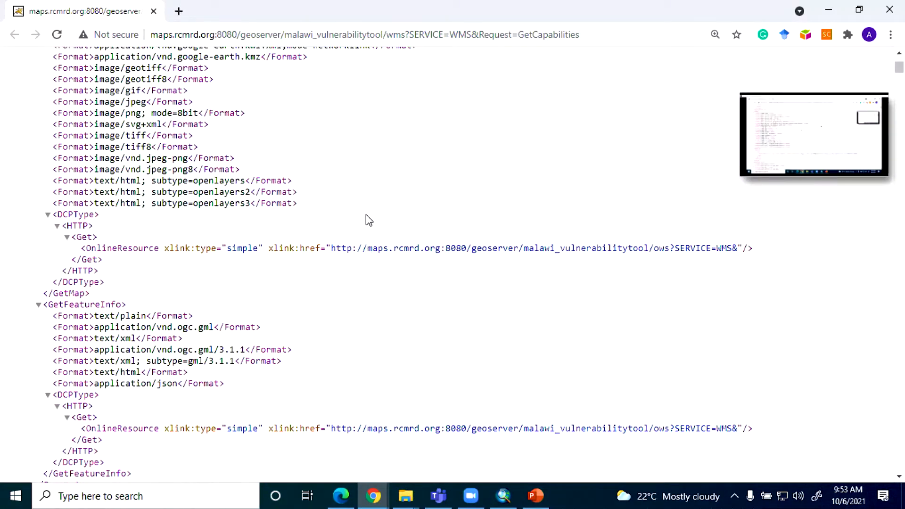
pyautogui.scroll(-13, 189, 200)
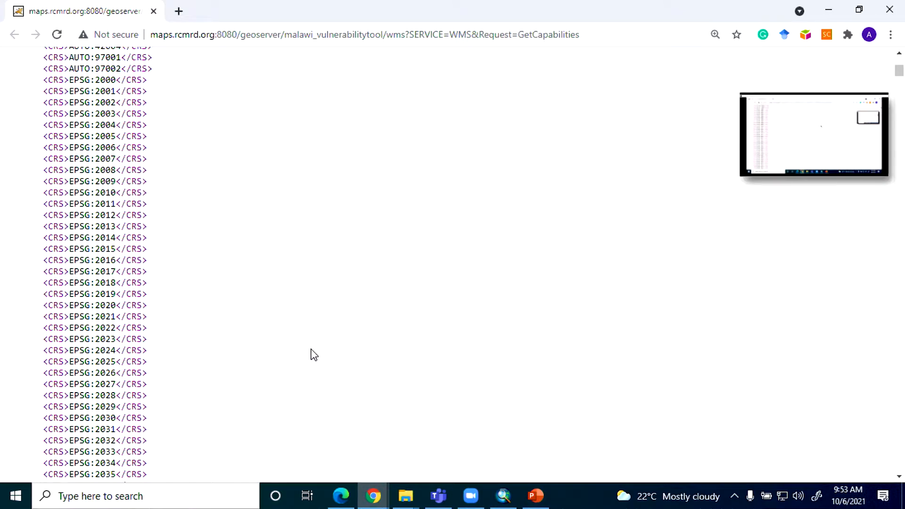
pyautogui.scroll(-17, 306, 341)
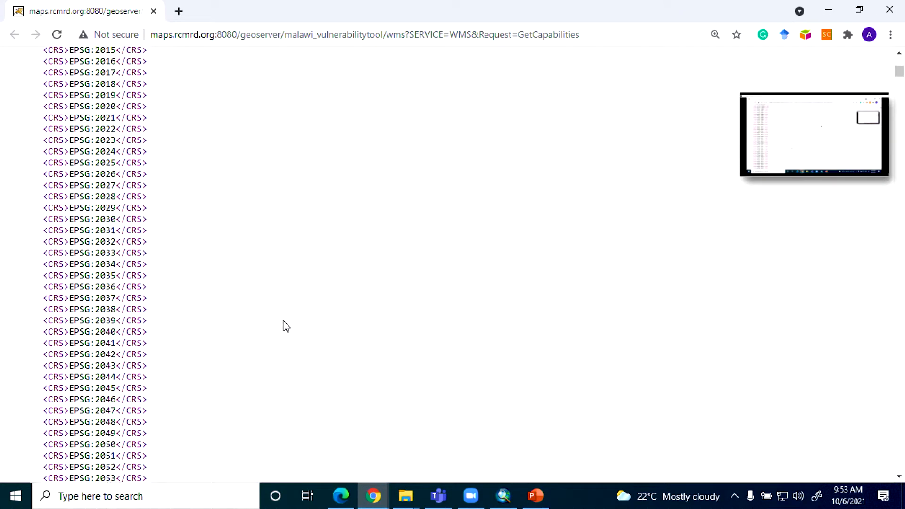
pyautogui.scroll(-20, 266, 311)
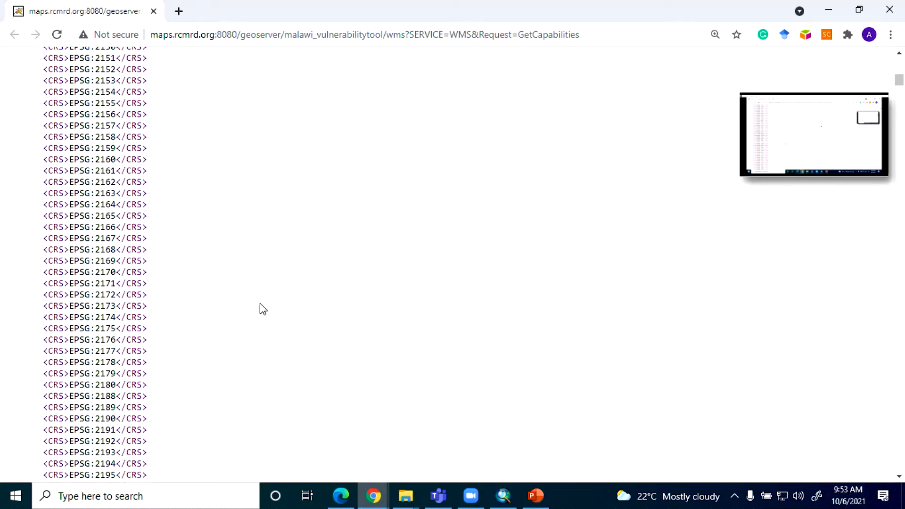
pyautogui.scroll(-20, 260, 303)
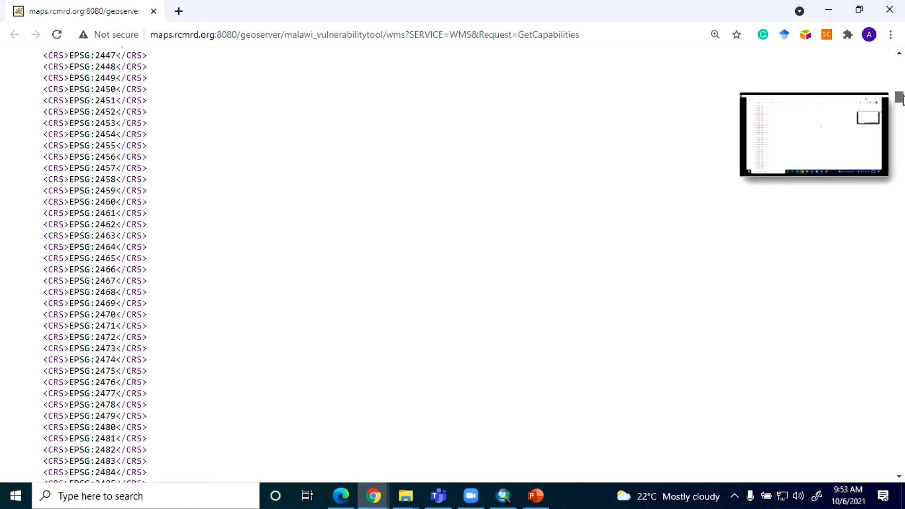
pyautogui.moveTo(899, 97); pyautogui.dragTo(902, 435)
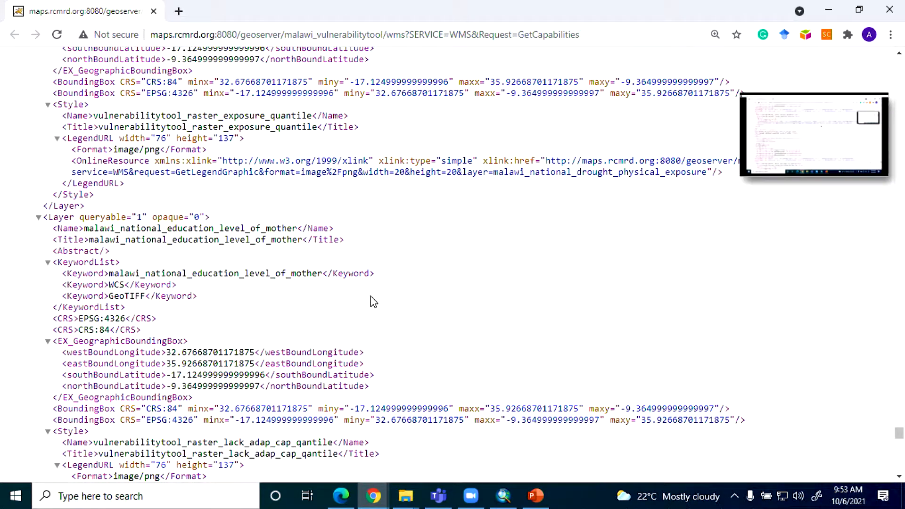
pyautogui.scroll(8, 232, 160)
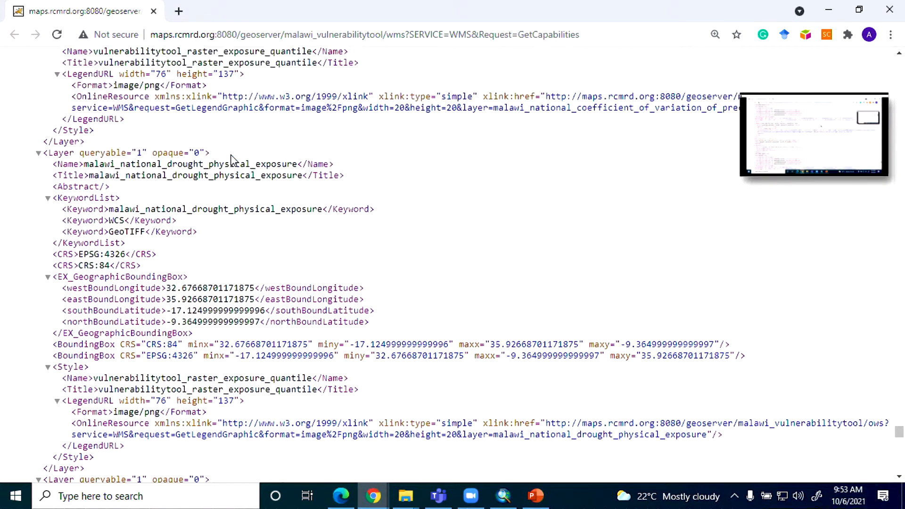
pyautogui.scroll(3, 232, 155)
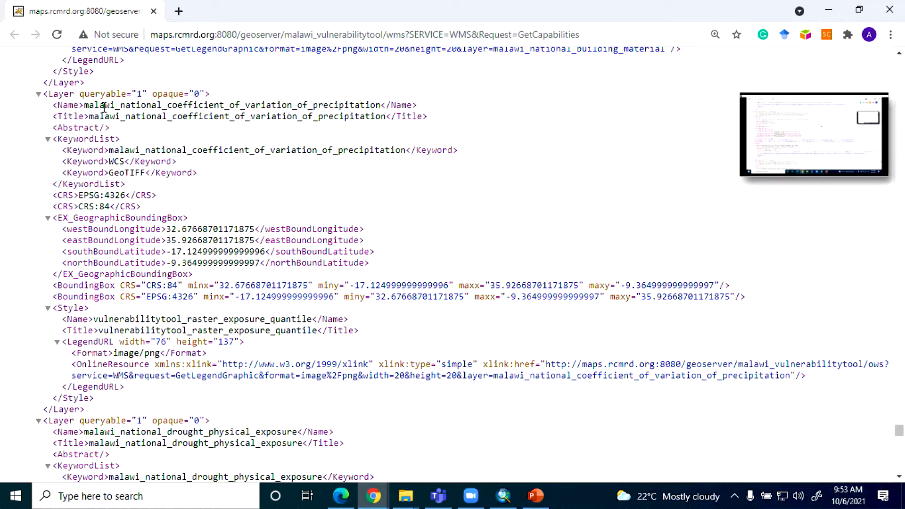
pyautogui.moveTo(89, 105); pyautogui.dragTo(383, 106)
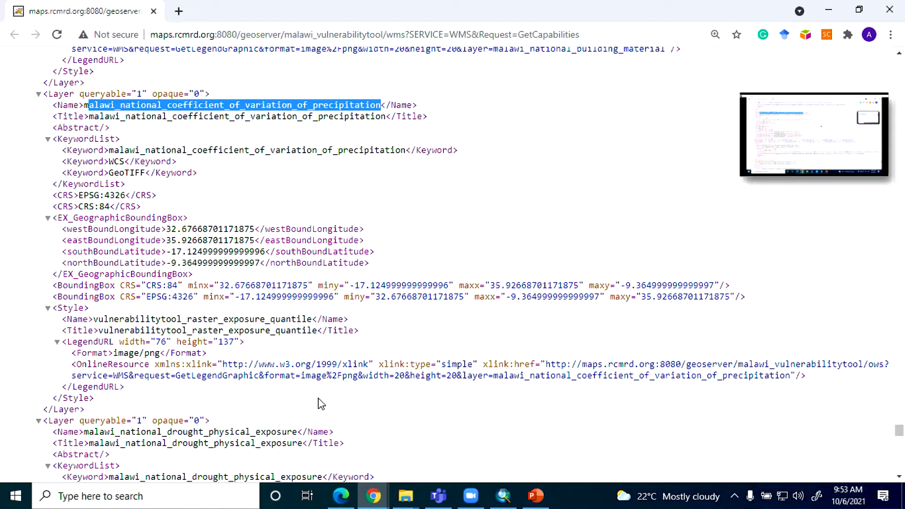
pyautogui.click(503, 496)
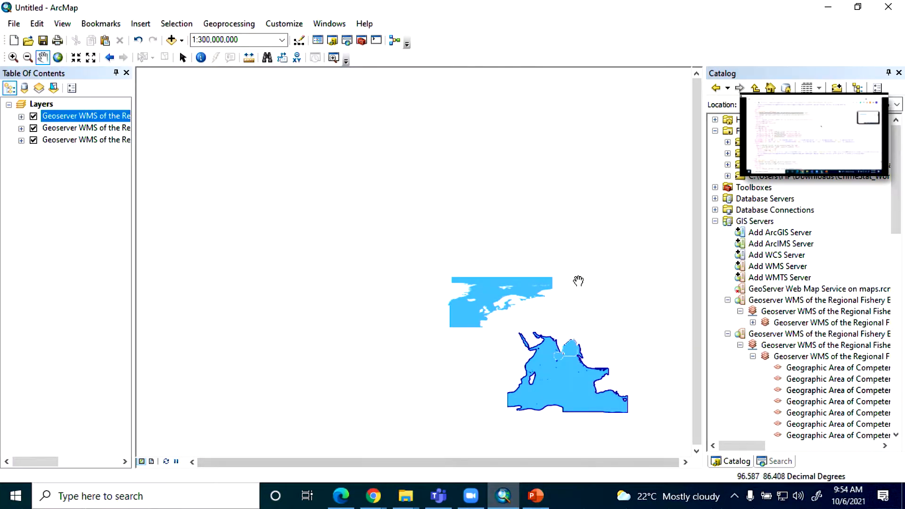
pyautogui.click(757, 162)
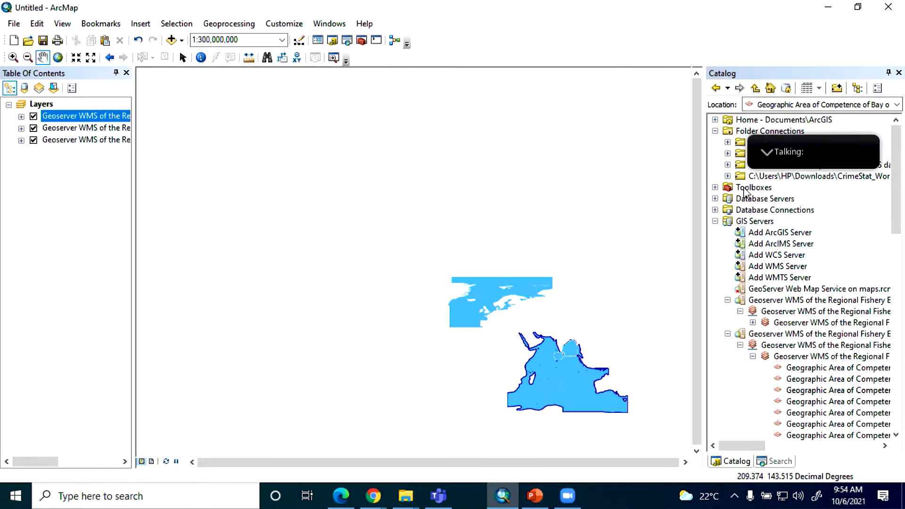
pyautogui.doubleClick(777, 266)
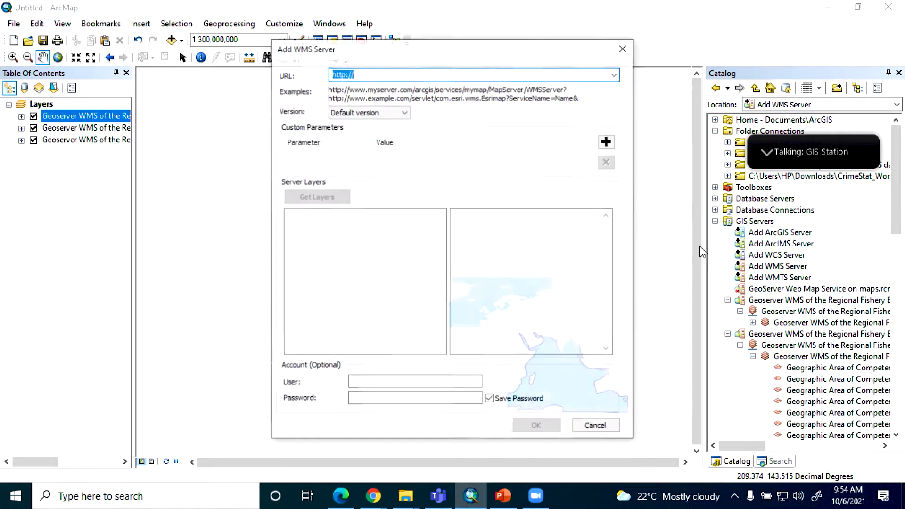
pyautogui.write('http://maps.rcmrd.org:8080/geoserver/malawi_vulnerabilitytool/wms?')
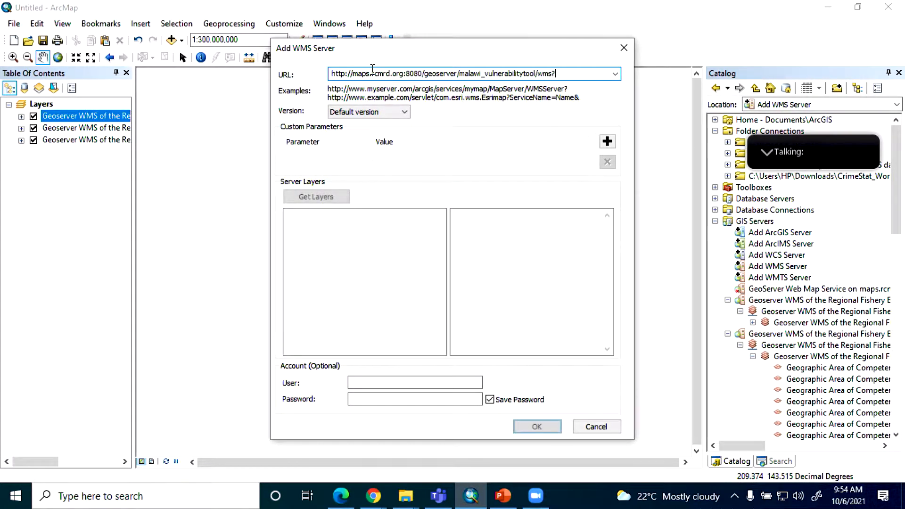
pyautogui.click(325, 197)
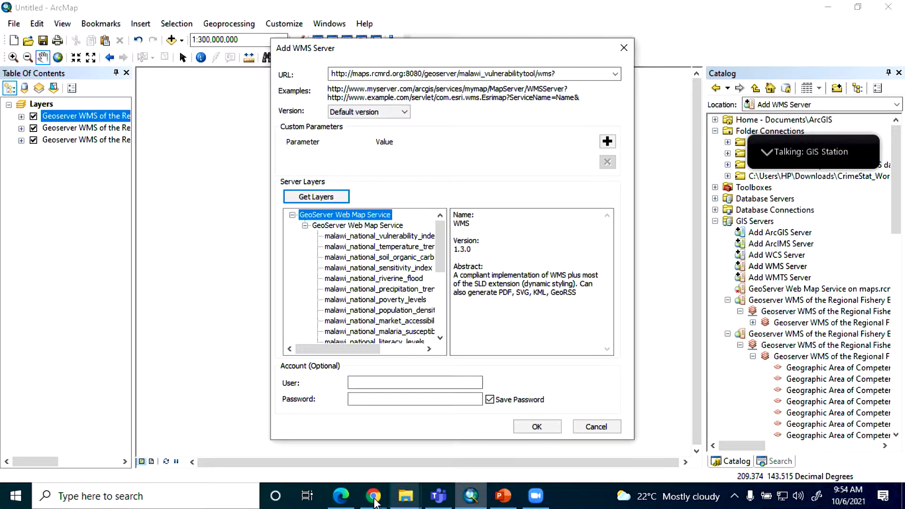
# Step: Revisit the capabilities document in Chrome, then switch to PowerPoint and highlight DescribeLayer in the WMS operations list
pyautogui.moveTo(373, 496)
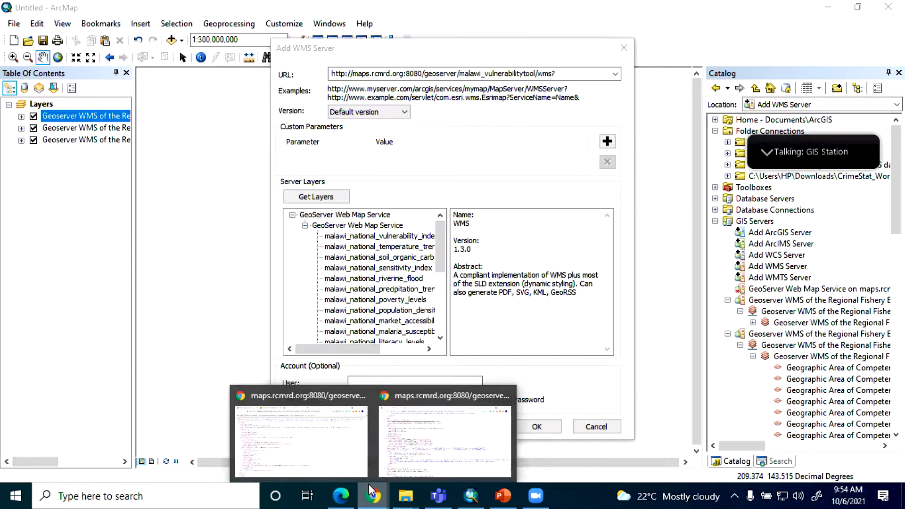
pyautogui.click(423, 447)
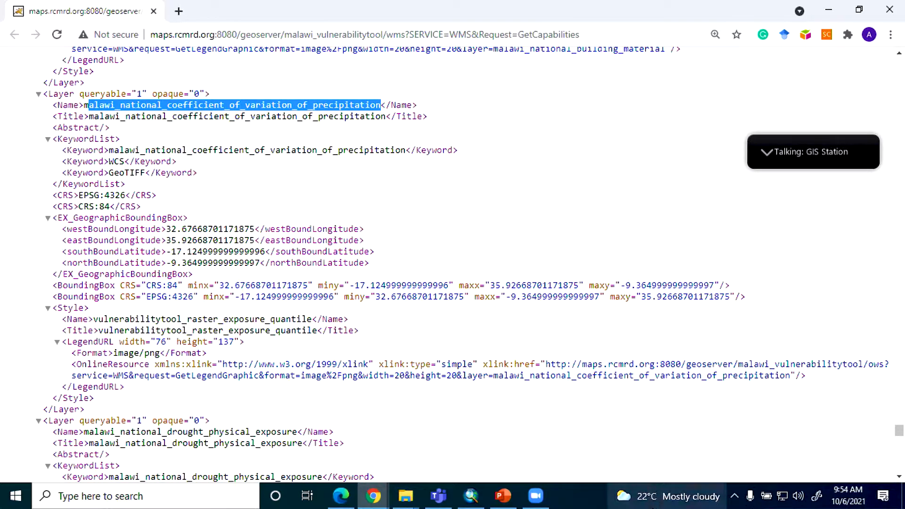
pyautogui.moveTo(655, 508)
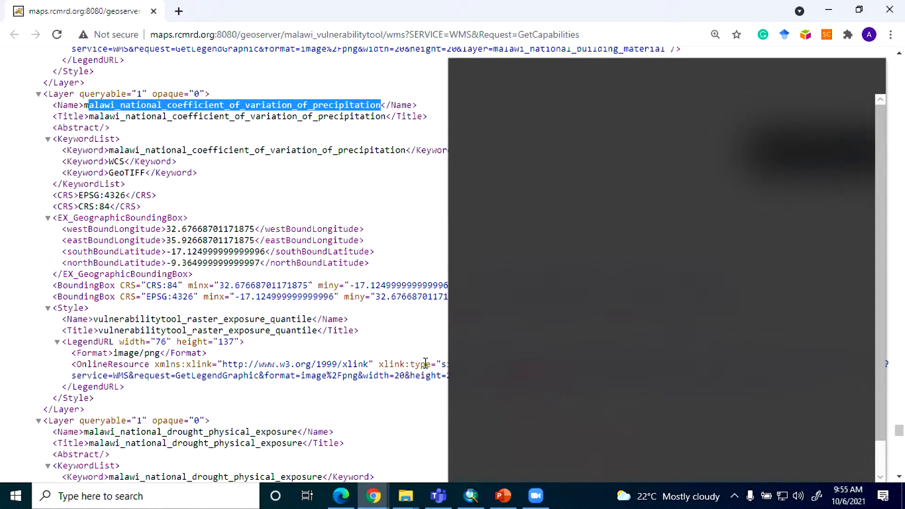
pyautogui.click(385, 326)
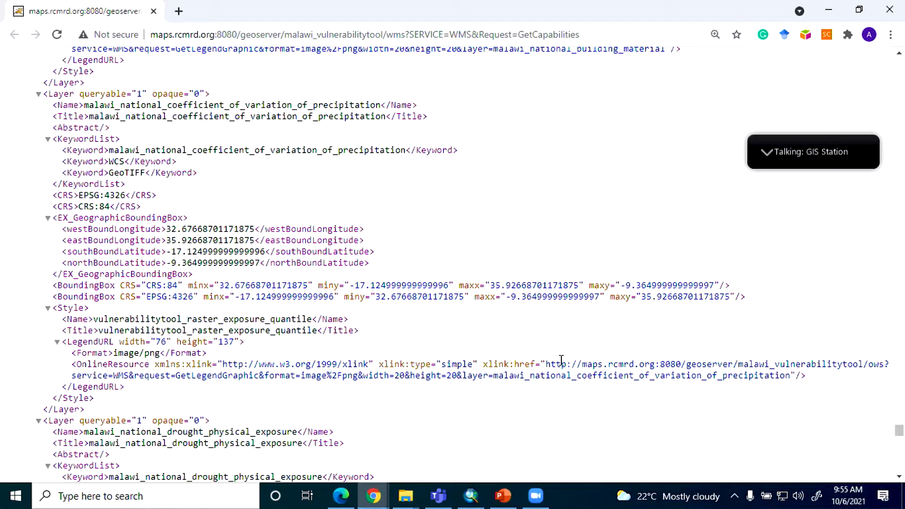
pyautogui.click(503, 496)
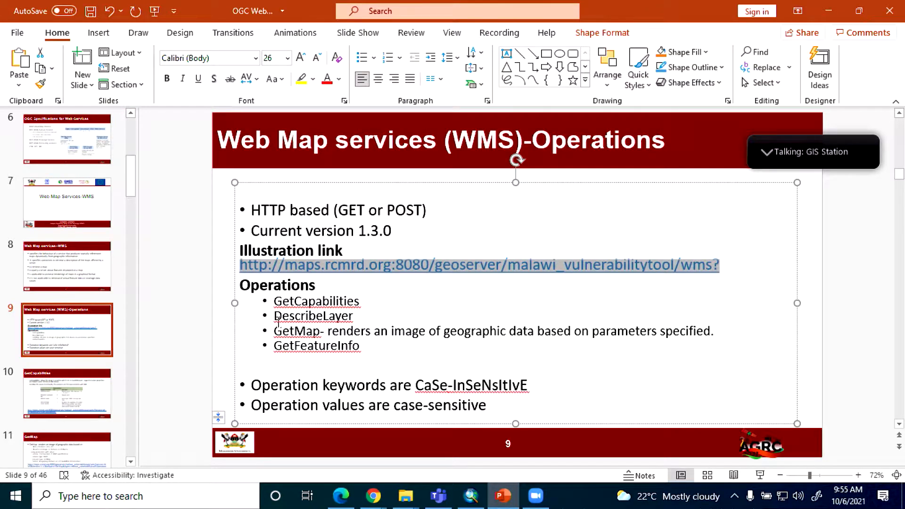
pyautogui.moveTo(277, 316); pyautogui.dragTo(349, 317)
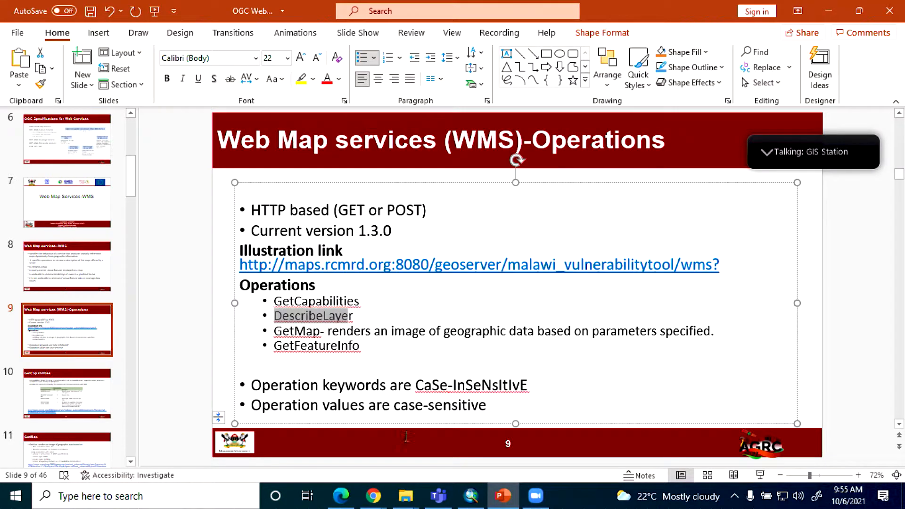
# Step: Switch to the capabilities document in Chrome, highlight the precipitation variation layer's first keyword, and return to the WMS operations slide in PowerPoint
pyautogui.click(341, 496)
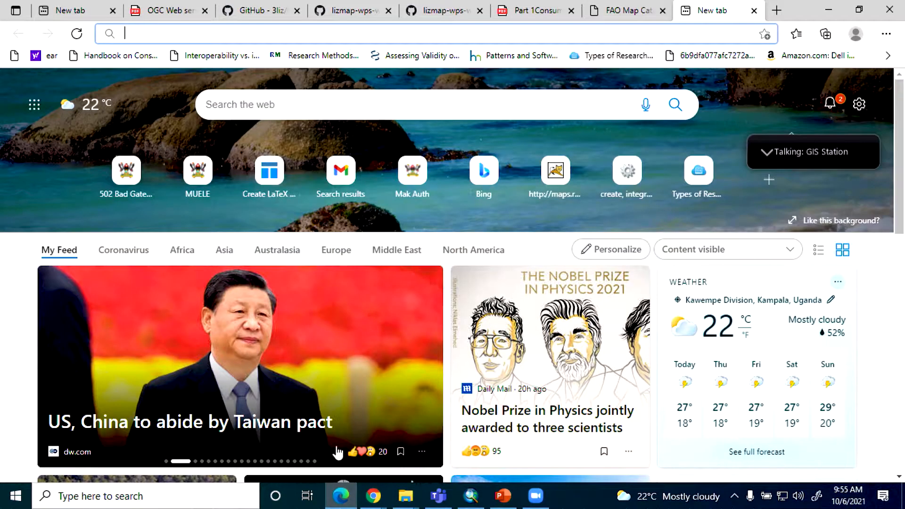
pyautogui.moveTo(375, 494)
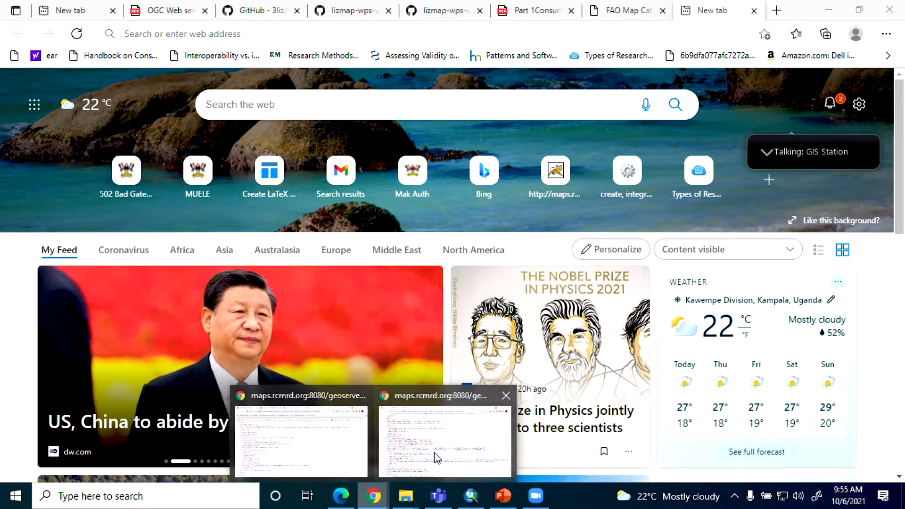
pyautogui.click(436, 457)
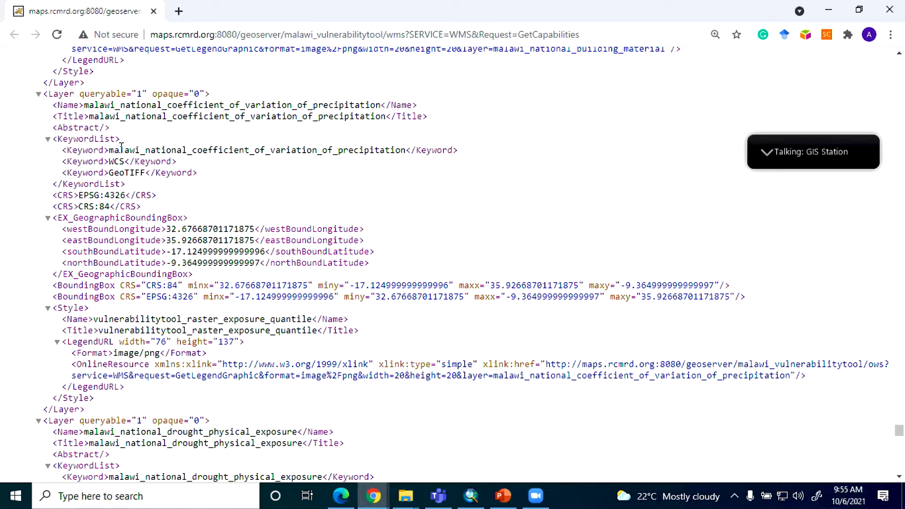
pyautogui.moveTo(110, 150); pyautogui.dragTo(406, 152)
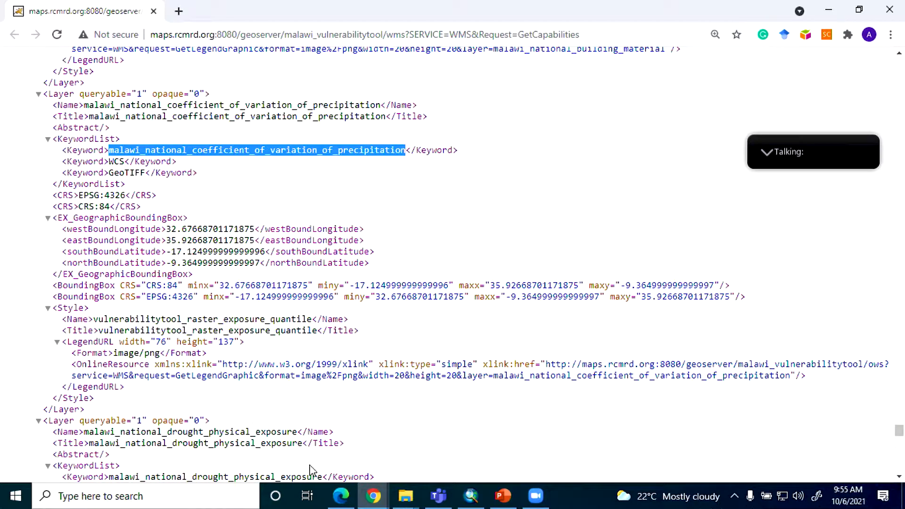
pyautogui.click(503, 496)
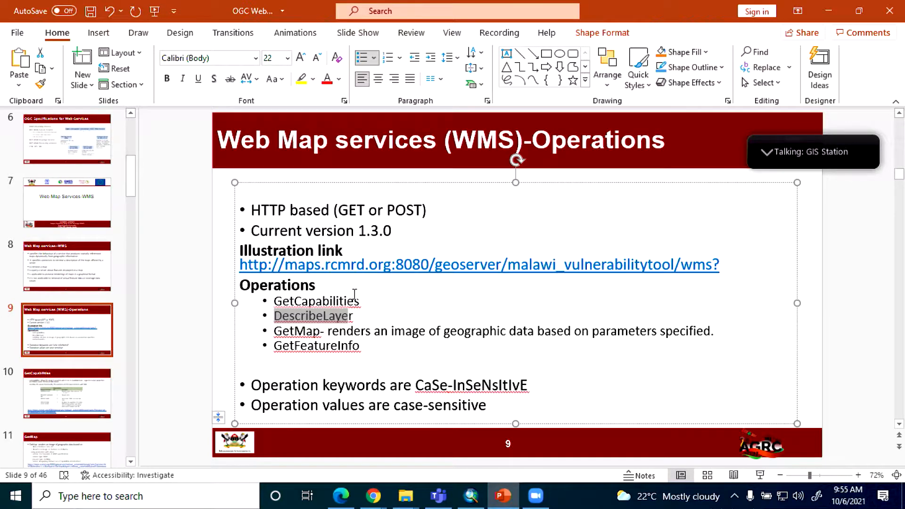
# Step: Switch to ArcMap, check the malawi_national_exposure layer's details in the server layer list, and add the WMS server connection
pyautogui.click(470, 496)
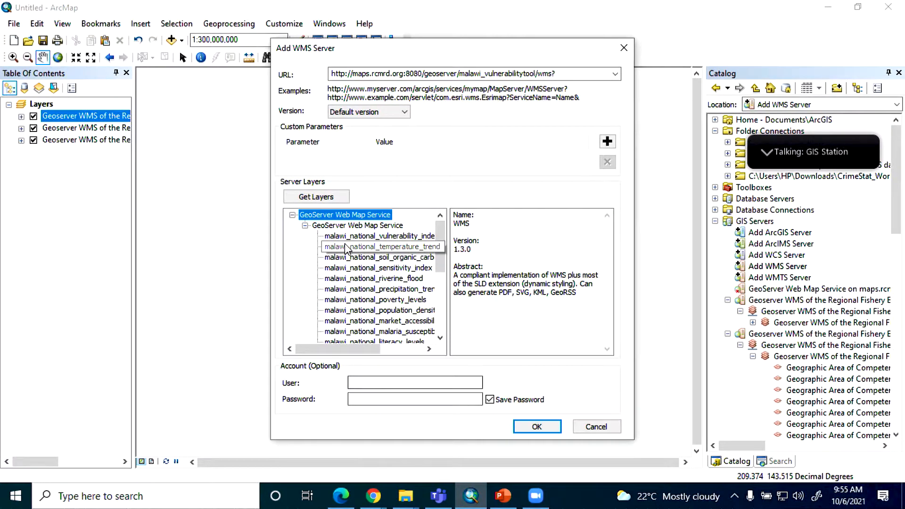
pyautogui.scroll(-4, 351, 269)
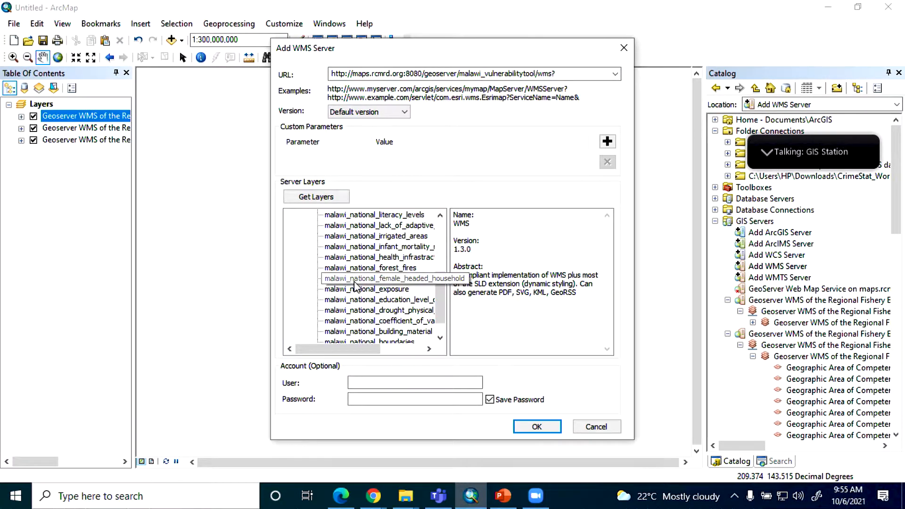
pyautogui.click(356, 289)
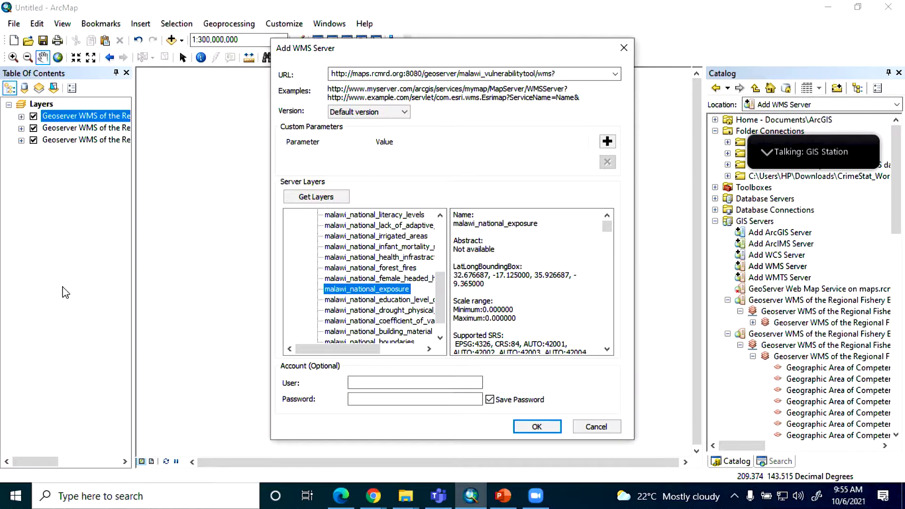
pyautogui.click(537, 427)
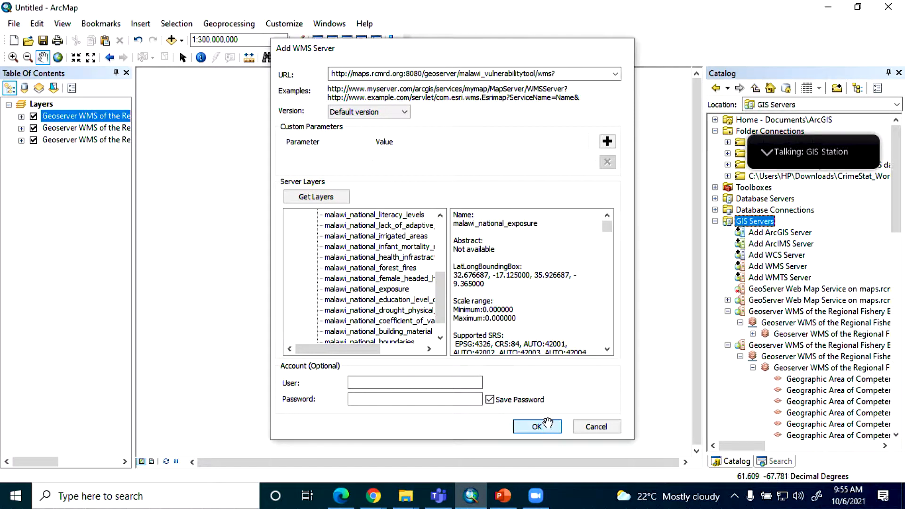
# Step: Collapse the long Regional Fishery WMS layer list and expand GeoServer Web Map Service on maps.rcmrd.org_8080 (2) down to its individual layers
pyautogui.click(728, 346)
pyautogui.click(727, 345)
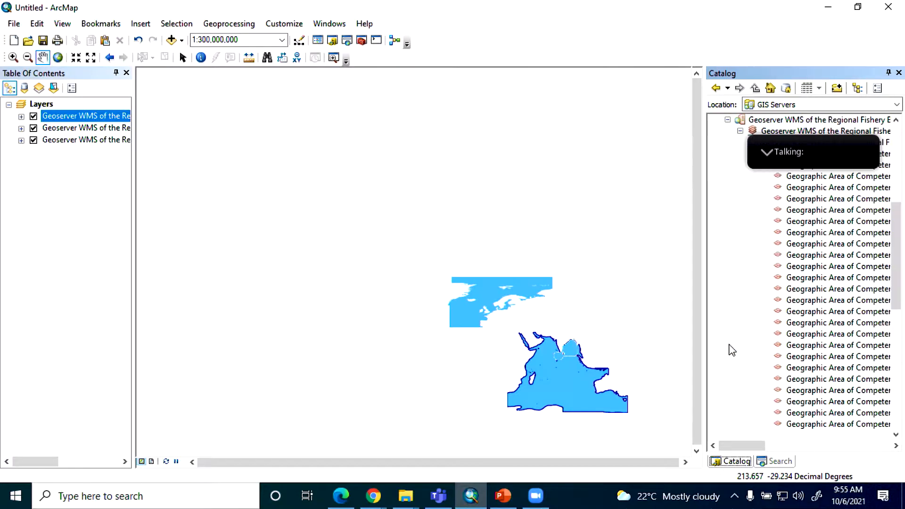
pyautogui.click(740, 131)
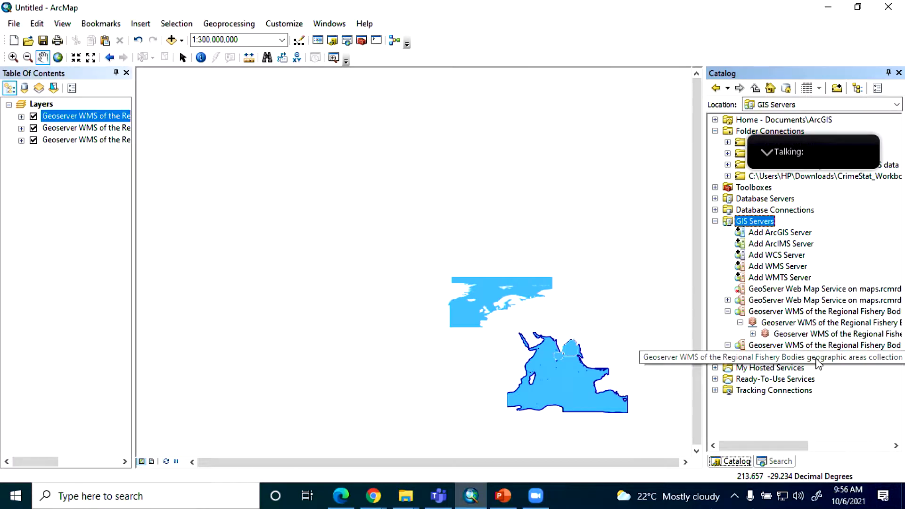
pyautogui.click(739, 302)
pyautogui.click(728, 300)
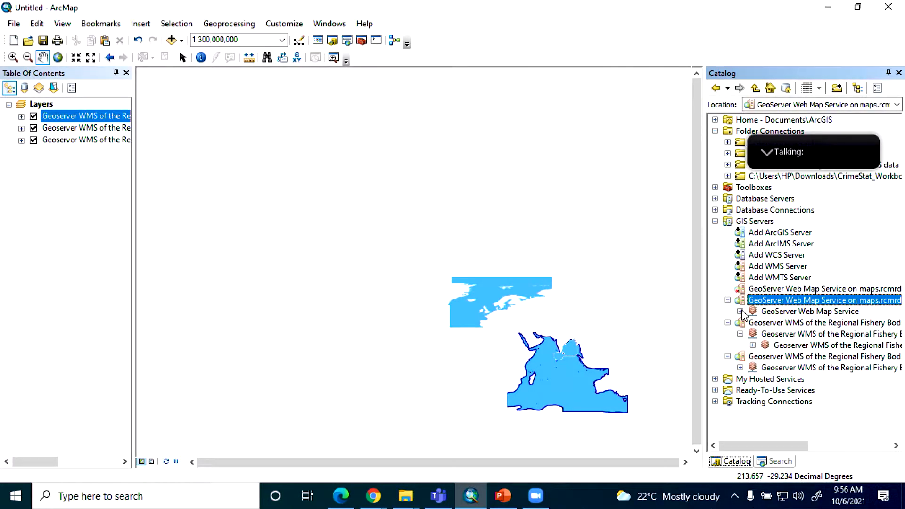
pyautogui.click(741, 312)
pyautogui.click(753, 323)
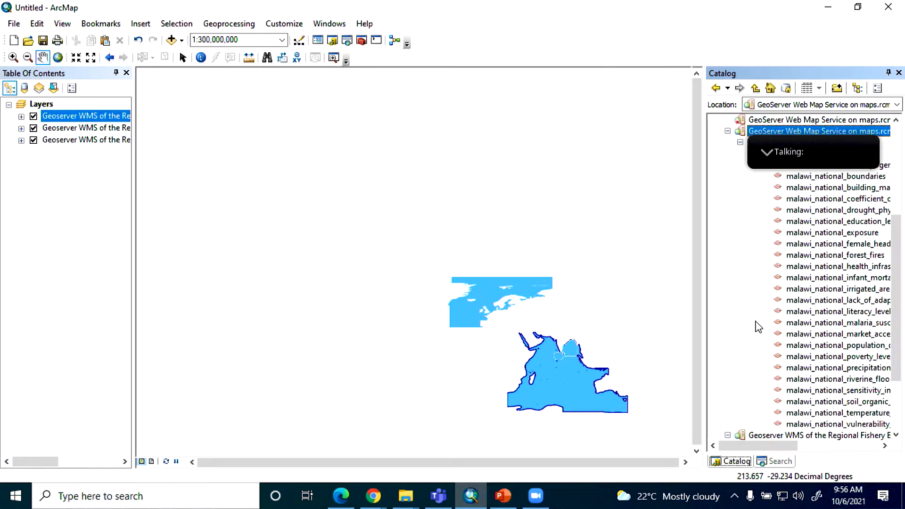
# Step: Start a new map document from the Blank Map template, discarding the current map
pyautogui.moveTo(811, 311); pyautogui.dragTo(820, 295)
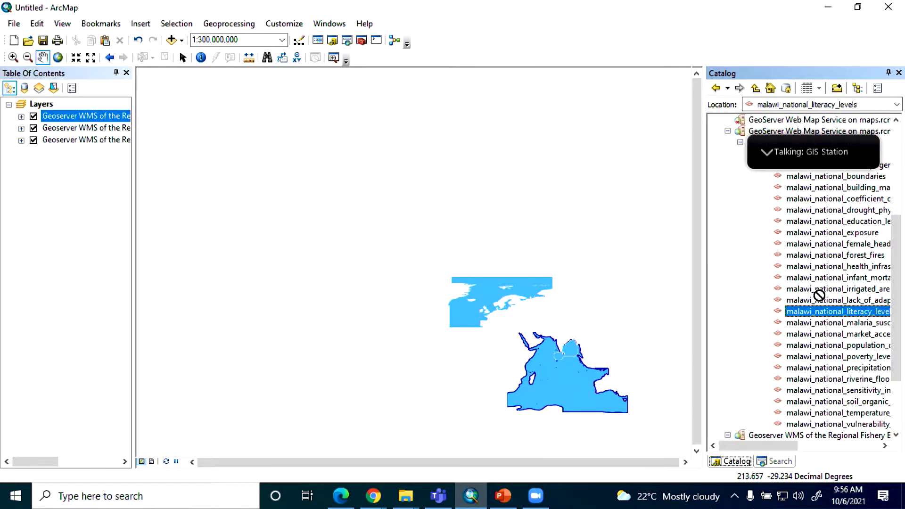
pyautogui.click(14, 40)
pyautogui.click(368, 142)
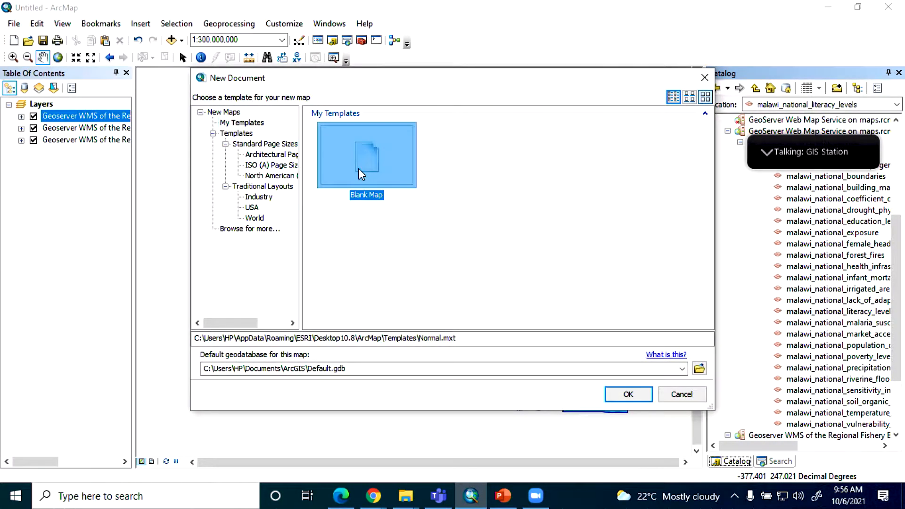
pyautogui.doubleClick(387, 177)
pyautogui.click(455, 276)
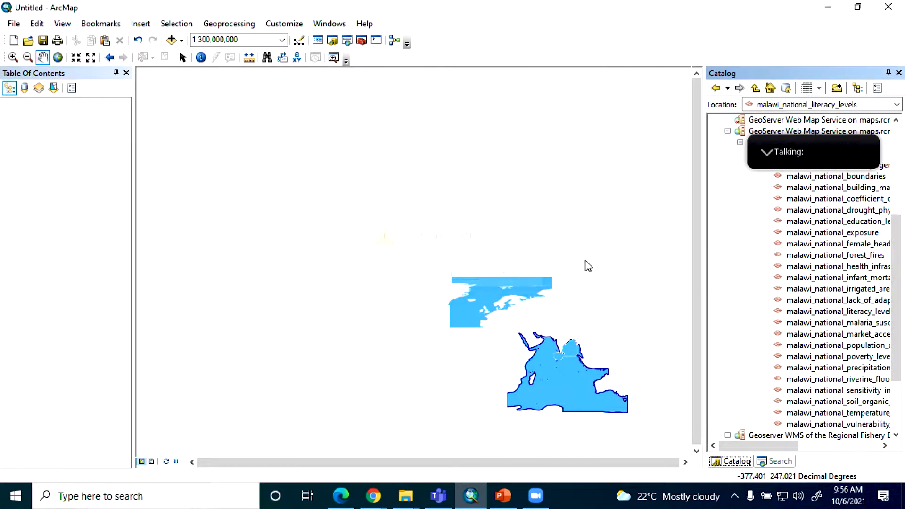
# Step: Add the malawi_national literacy levels, infant mortality rate, drought physical exposure, population density and riverine flood WMS layers to the map
pyautogui.moveTo(812, 312); pyautogui.dragTo(471, 290)
pyautogui.moveTo(811, 278); pyautogui.dragTo(502, 278)
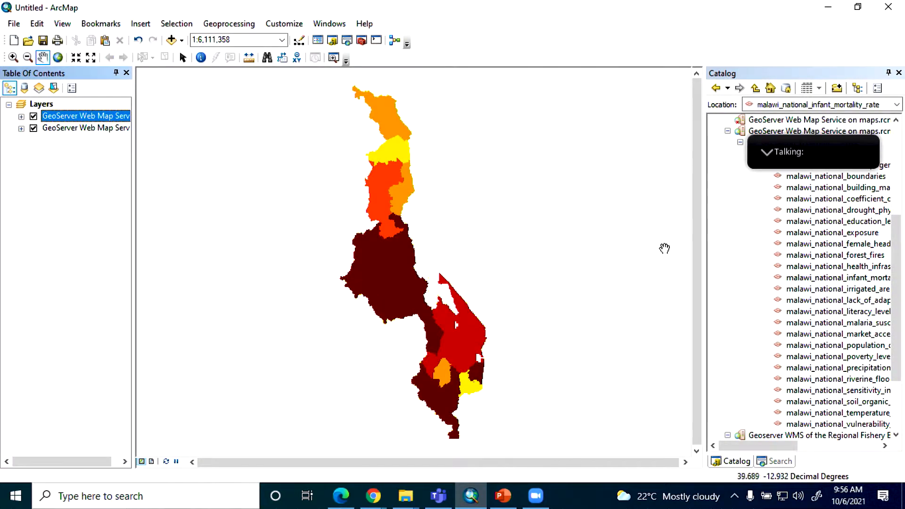
pyautogui.moveTo(795, 216); pyautogui.dragTo(500, 283)
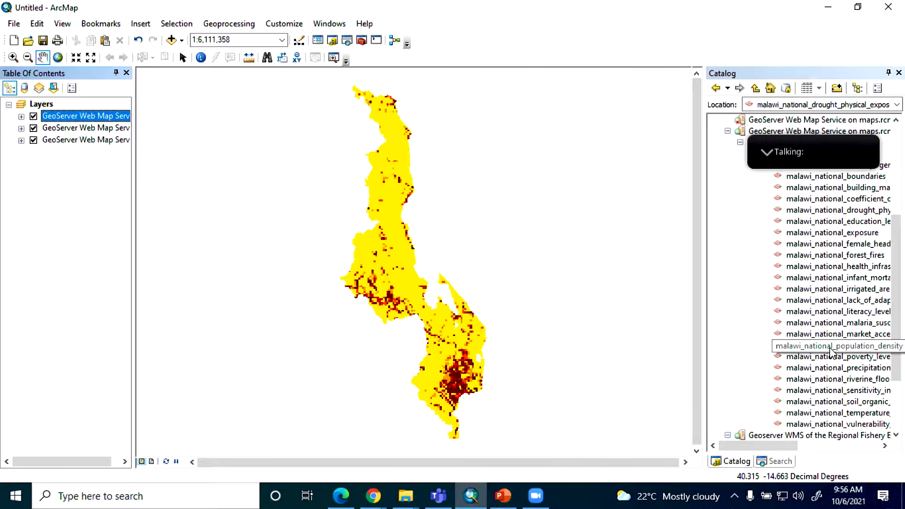
pyautogui.moveTo(832, 346); pyautogui.dragTo(584, 365)
pyautogui.moveTo(837, 378); pyautogui.dragTo(471, 379)
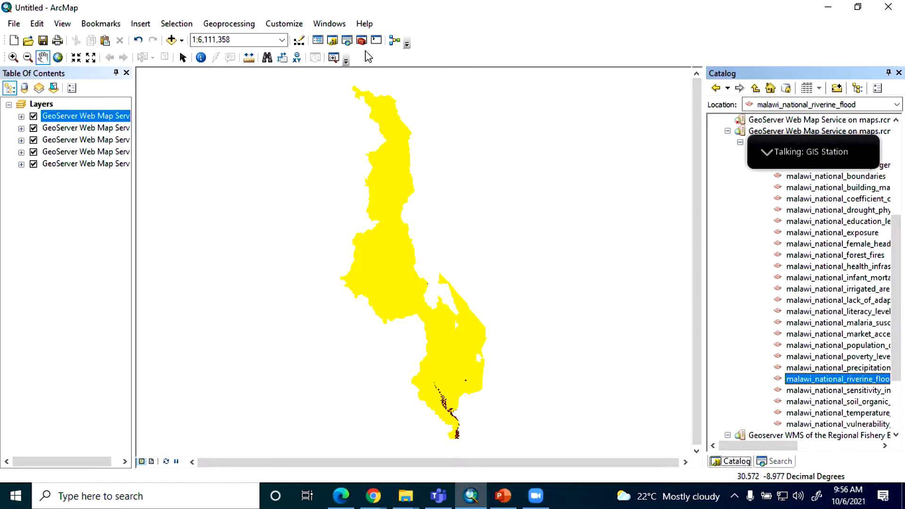
# Step: Identify the riverine flood layer's value at a location in central Malawi, and switch to the WMS operations slide in PowerPoint
pyautogui.click(201, 57)
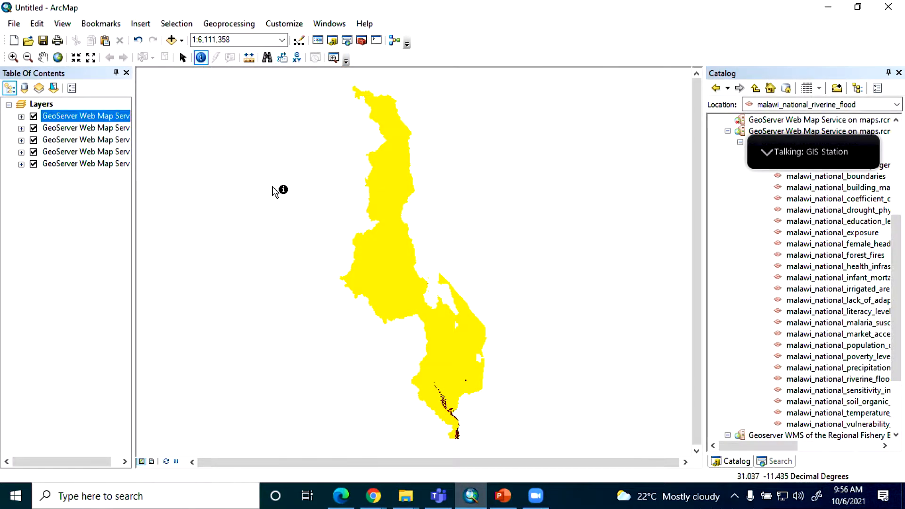
pyautogui.click(387, 272)
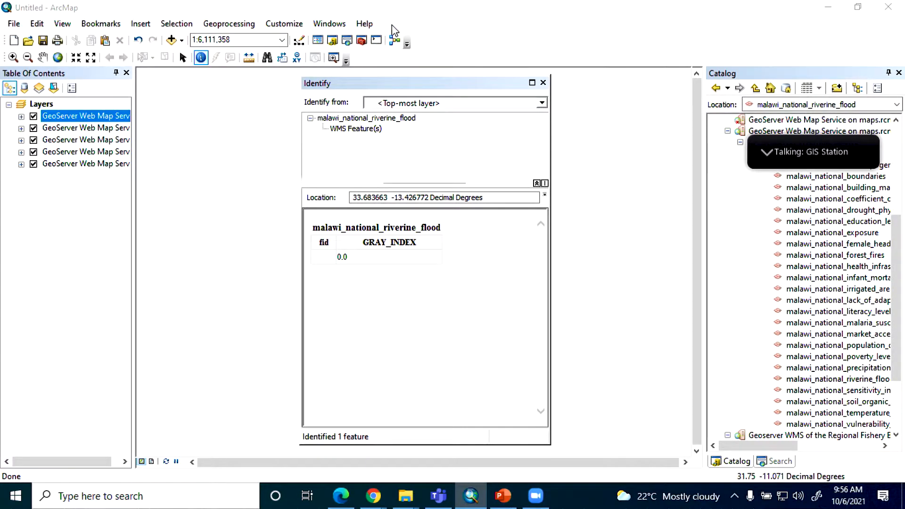
pyautogui.click(504, 494)
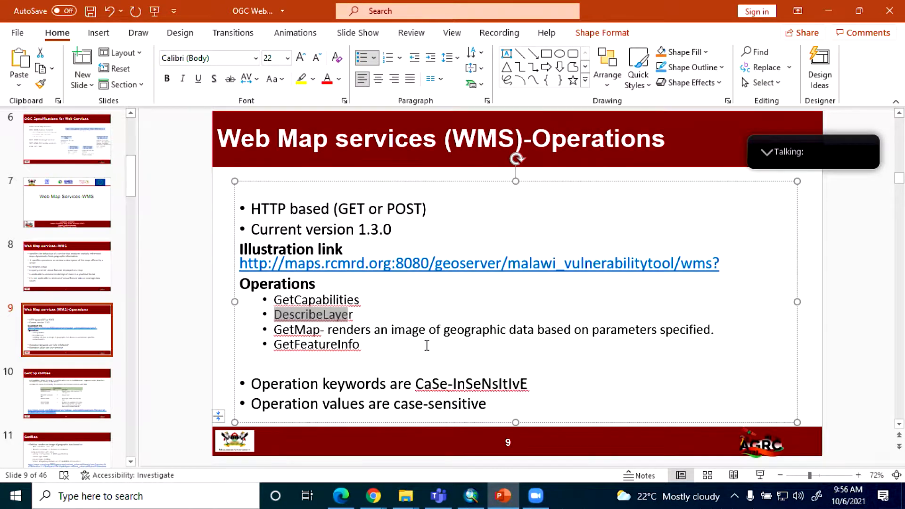
# Step: Switch to Edge, review the WMS connection instructions in the Part 1 Consuming webservices PDF, and return to PowerPoint
pyautogui.click(341, 495)
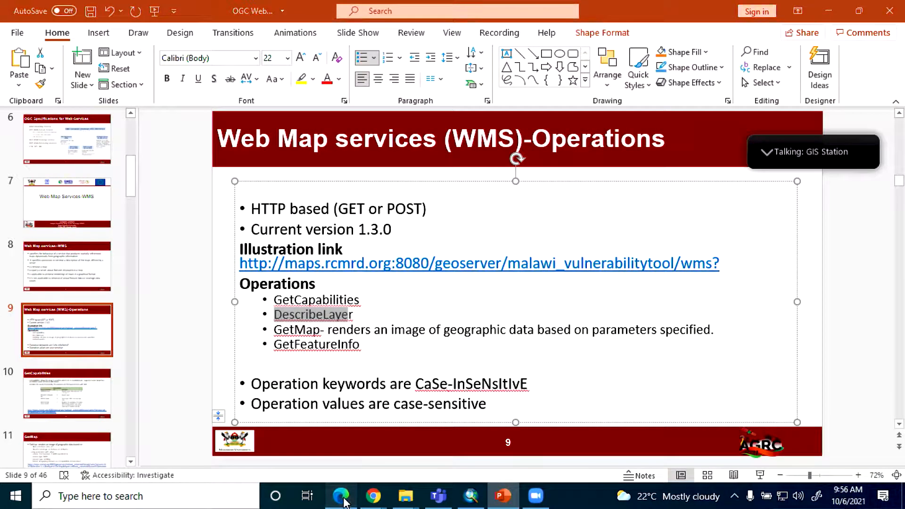
pyautogui.click(538, 10)
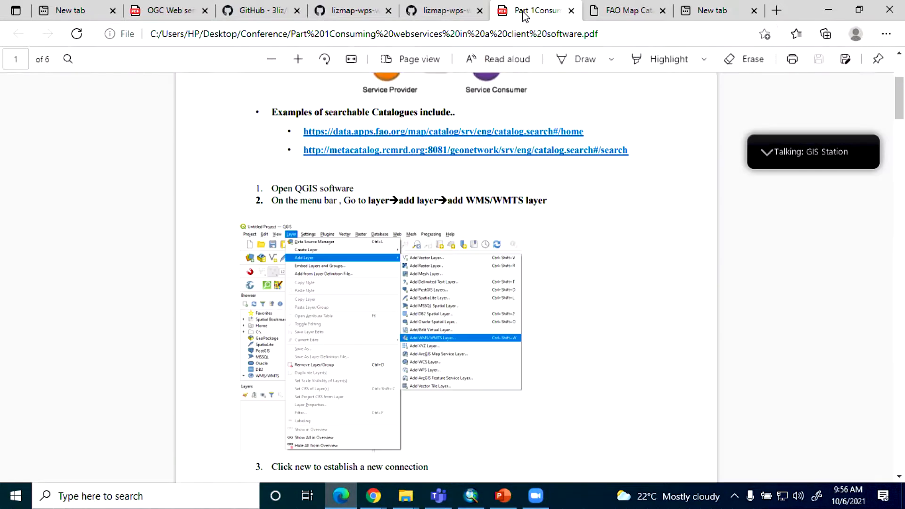
pyautogui.scroll(-10, 483, 241)
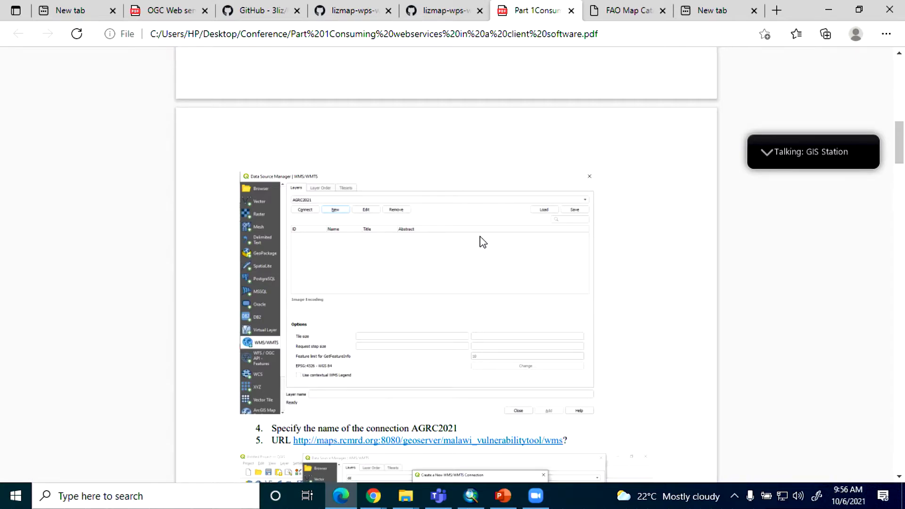
pyautogui.scroll(1, 480, 237)
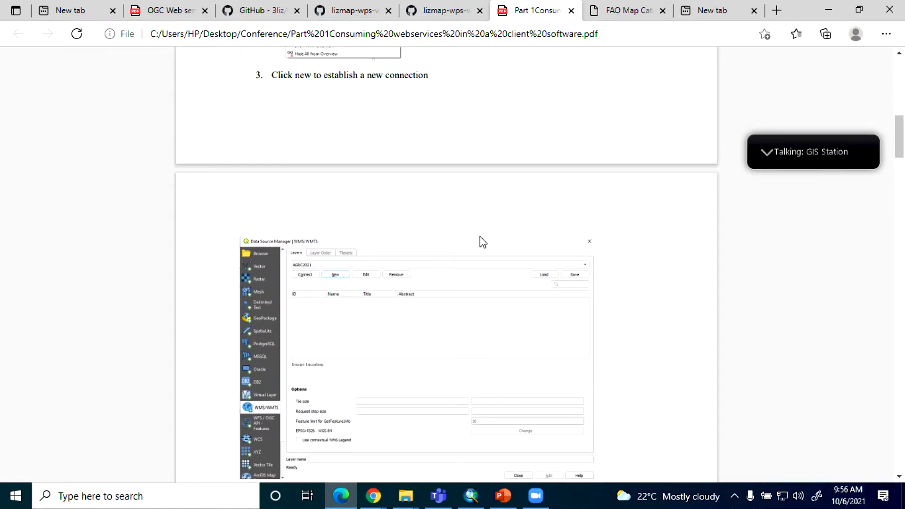
pyautogui.scroll(2, 480, 236)
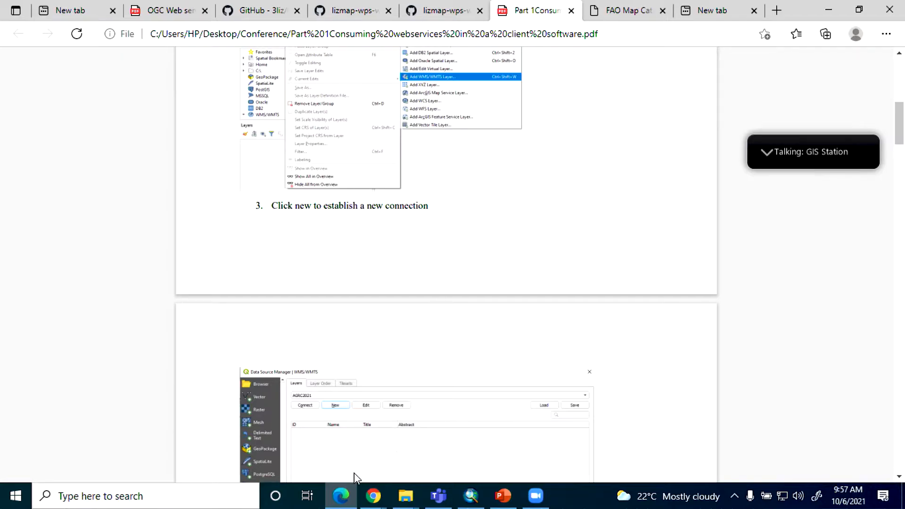
pyautogui.click(341, 499)
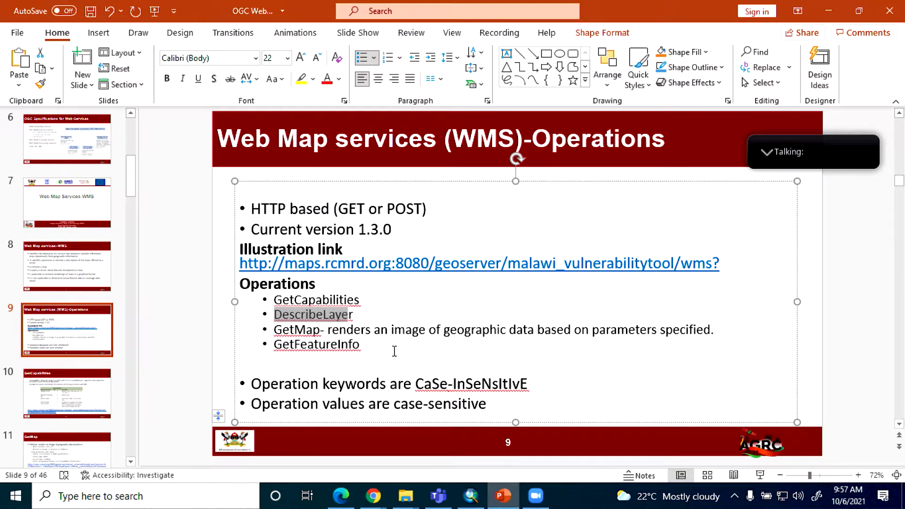
# Step: Go to the GetMap slide and select the full example GetMap request URL for malawi_national_exposure
pyautogui.scroll(-1, 361, 309)
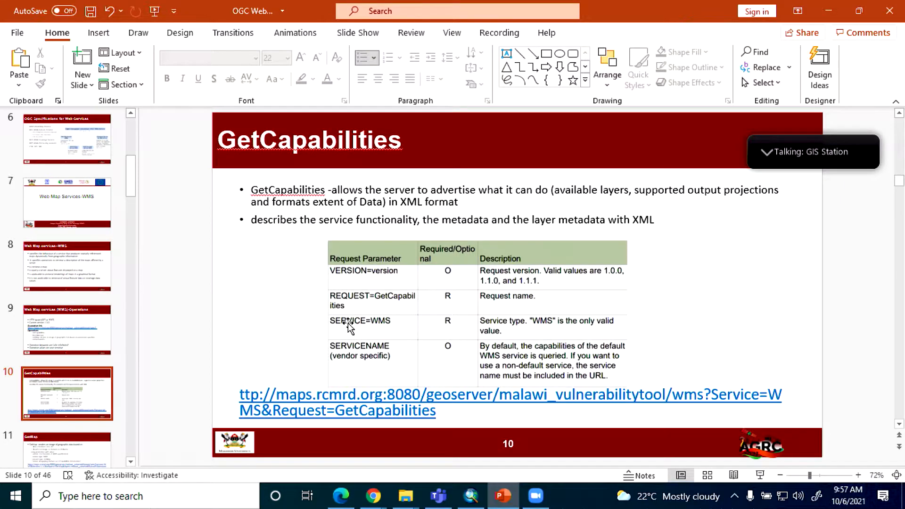
pyautogui.scroll(-1, 350, 325)
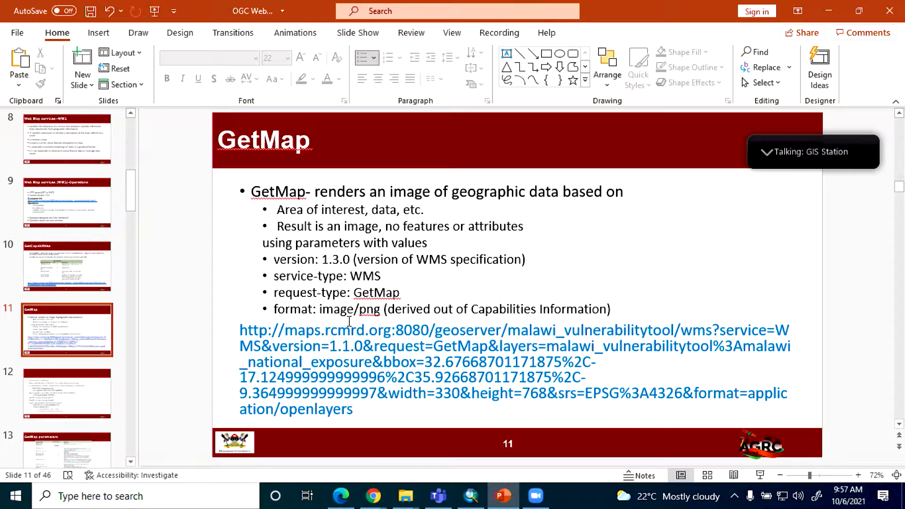
pyautogui.click(242, 330)
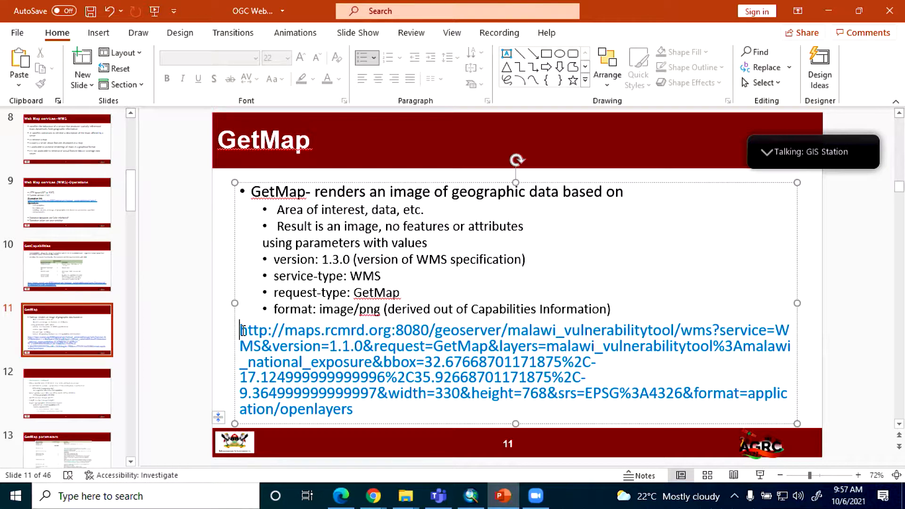
pyautogui.moveTo(242, 329); pyautogui.dragTo(360, 410)
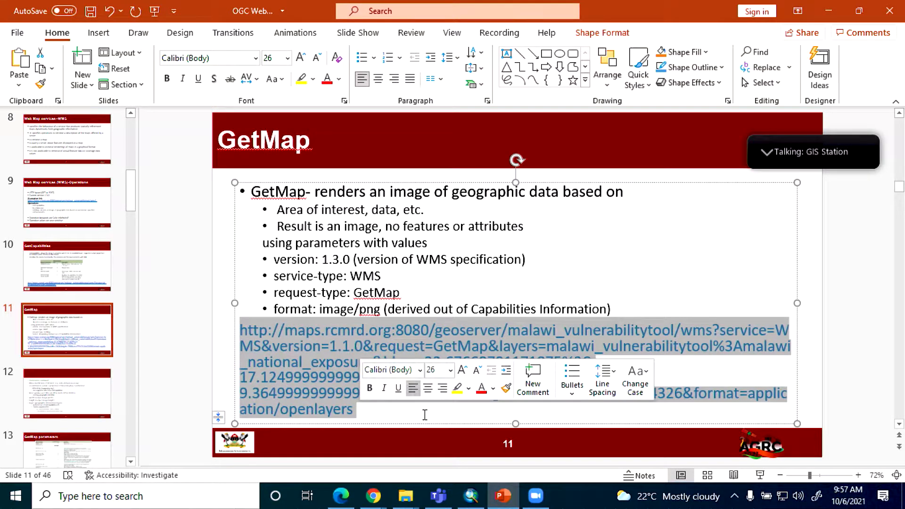
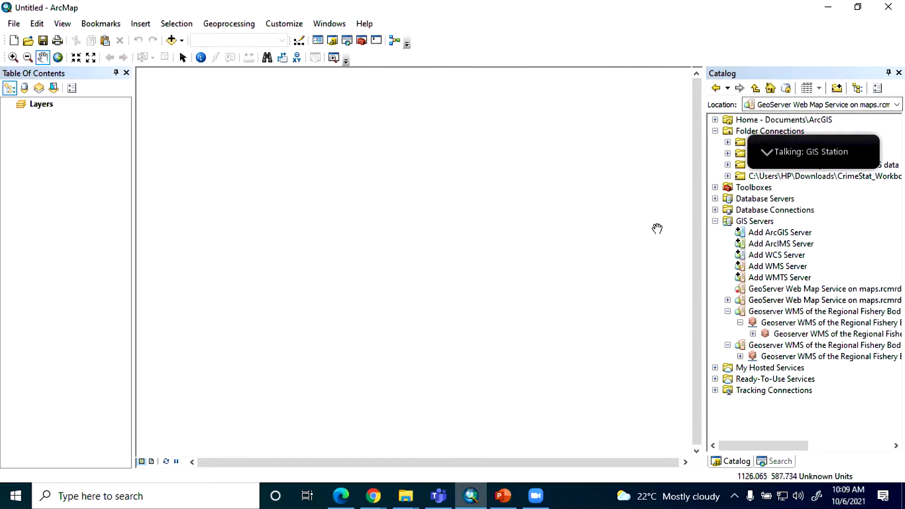
# Step: Search the geoprocessing tools for wfs and open the WFS To Feature Class (Conversion) tool
pyautogui.click(780, 462)
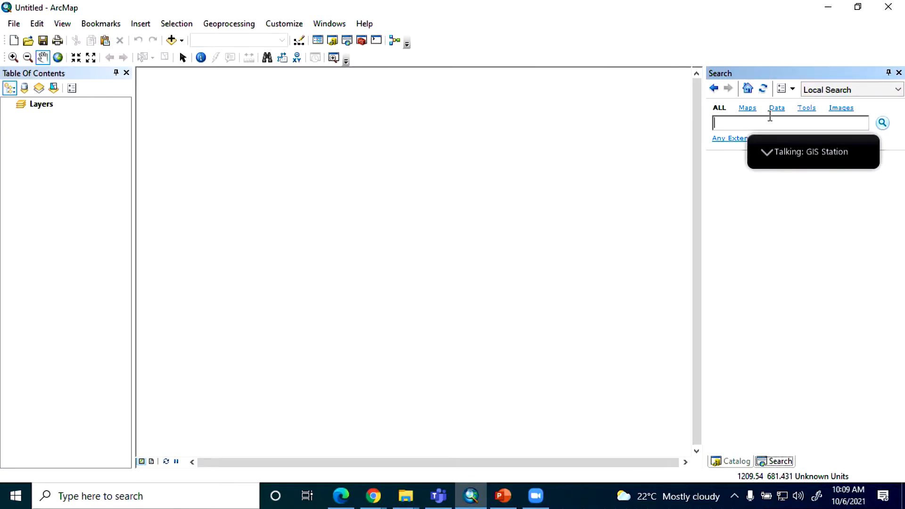
pyautogui.click(807, 108)
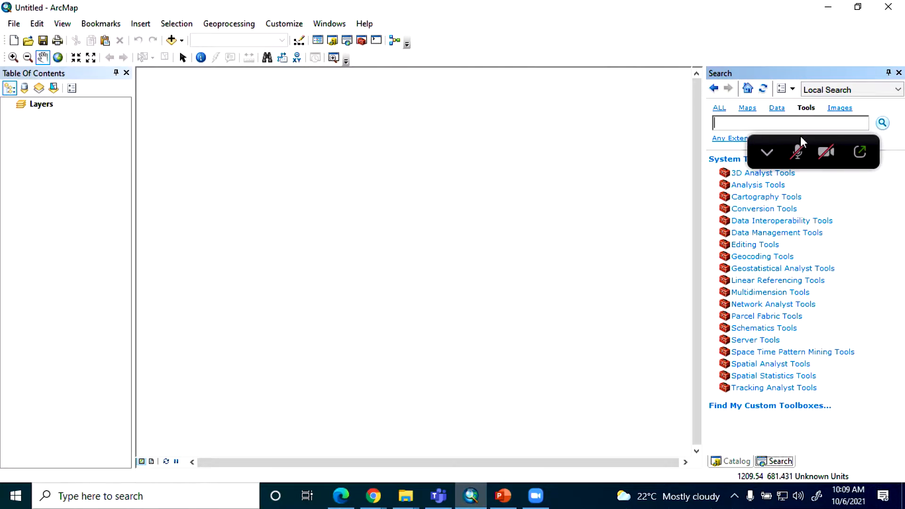
pyautogui.click(767, 151)
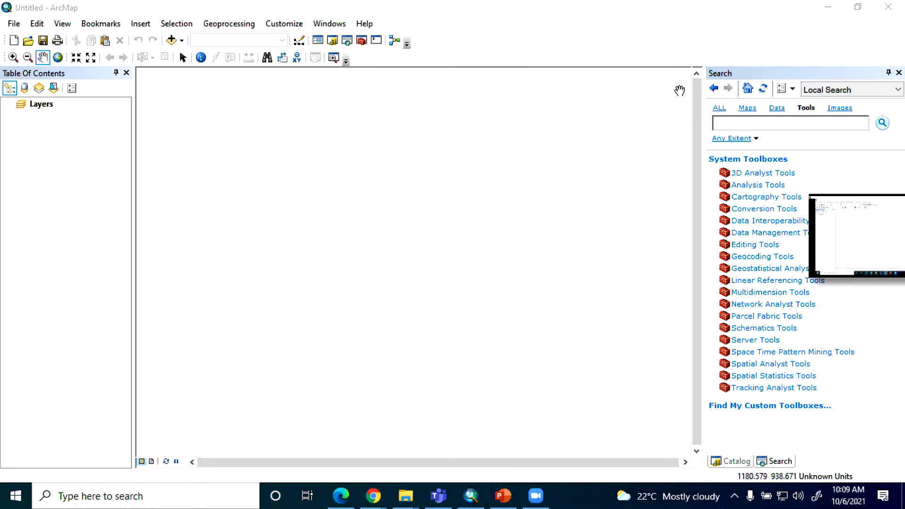
pyautogui.click(748, 125)
pyautogui.write('wfs')
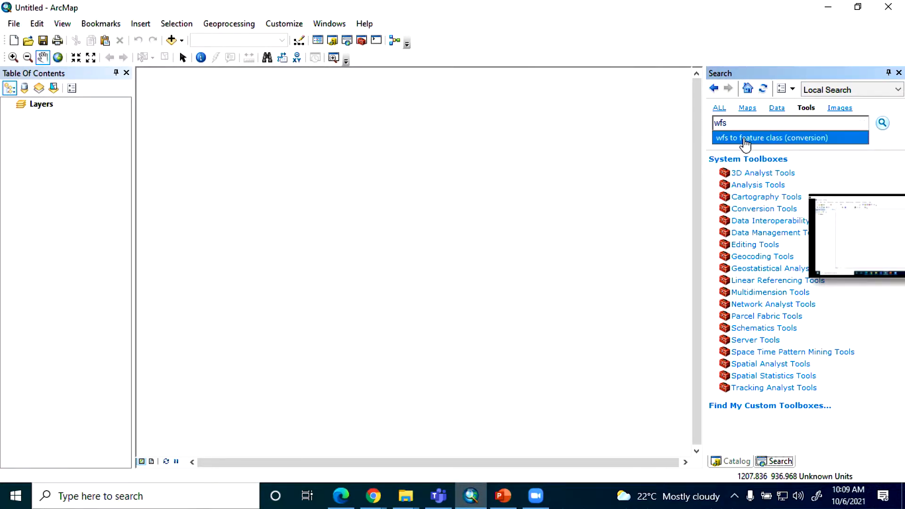
pyautogui.click(740, 138)
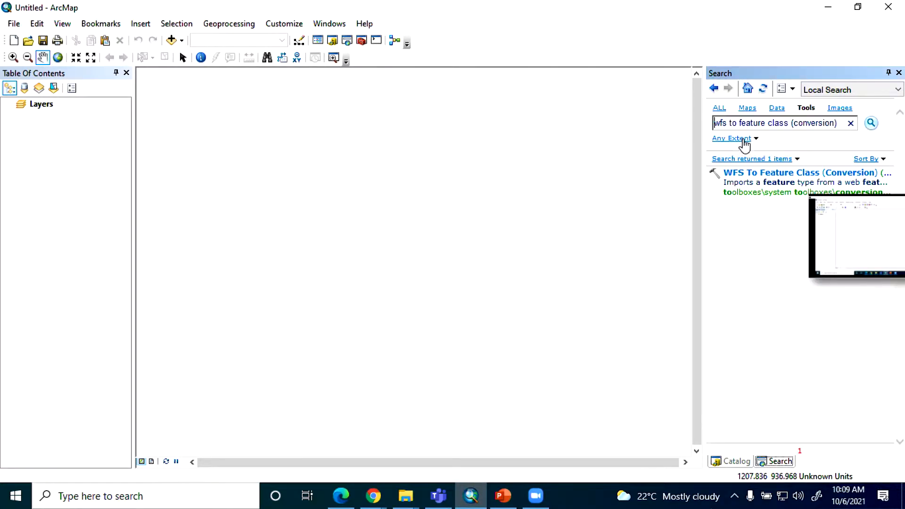
pyautogui.click(780, 173)
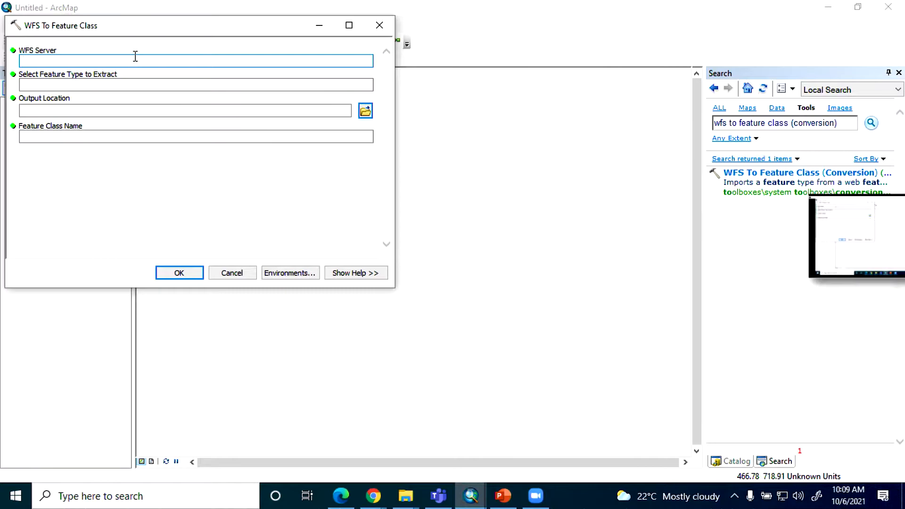
pyautogui.hotkey('ctrl', 'v')
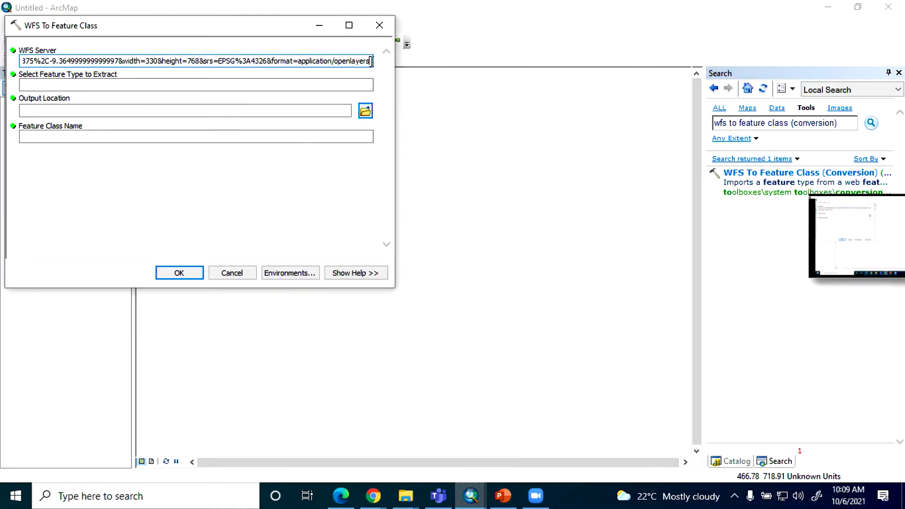
pyautogui.moveTo(368, 61); pyautogui.dragTo(245, 61)
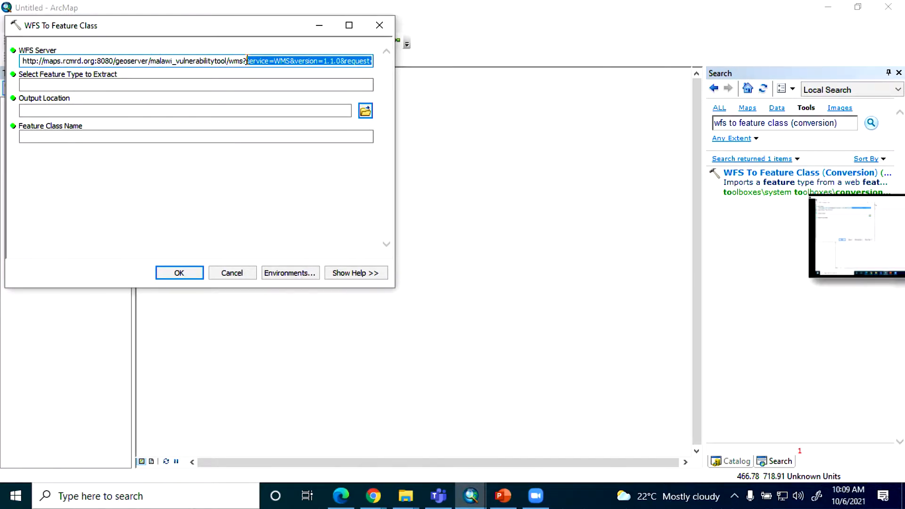
pyautogui.press('Delete')
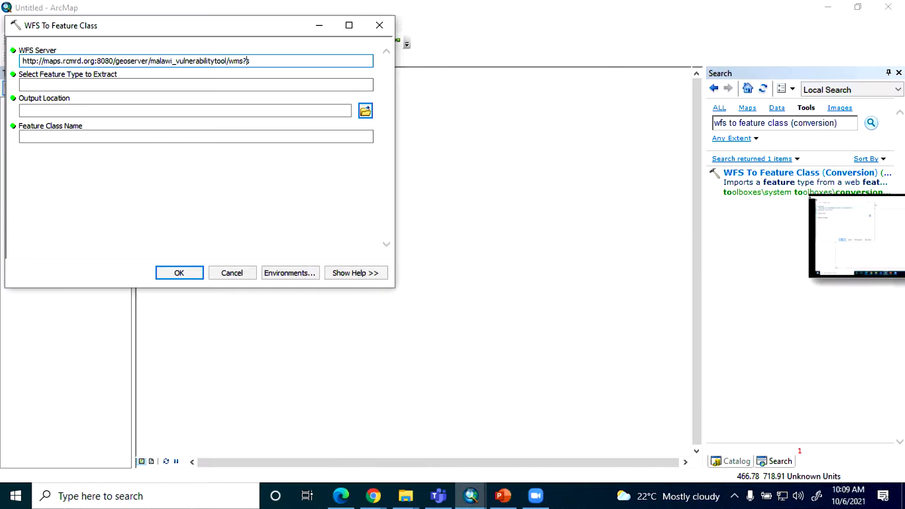
pyautogui.click(350, 83)
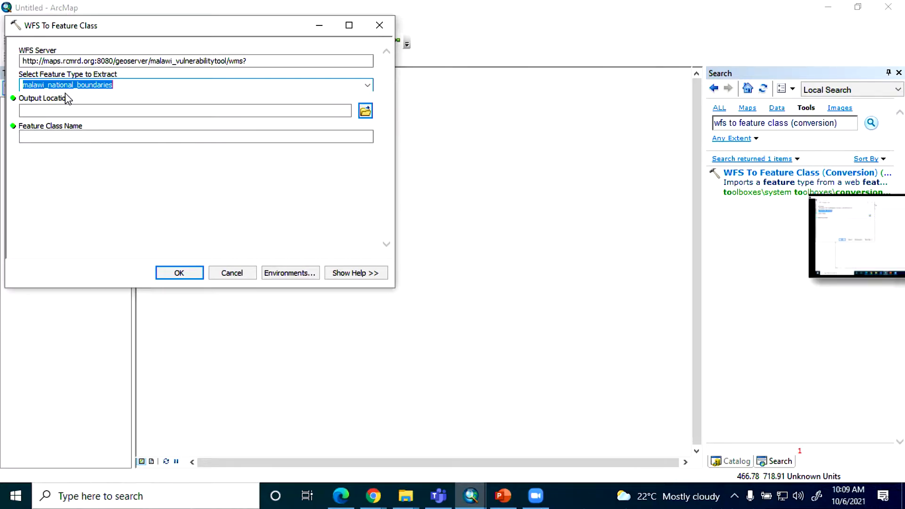
# Step: Set the output location to Default.gdb in the Documents\ArcGIS home folder
pyautogui.click(364, 111)
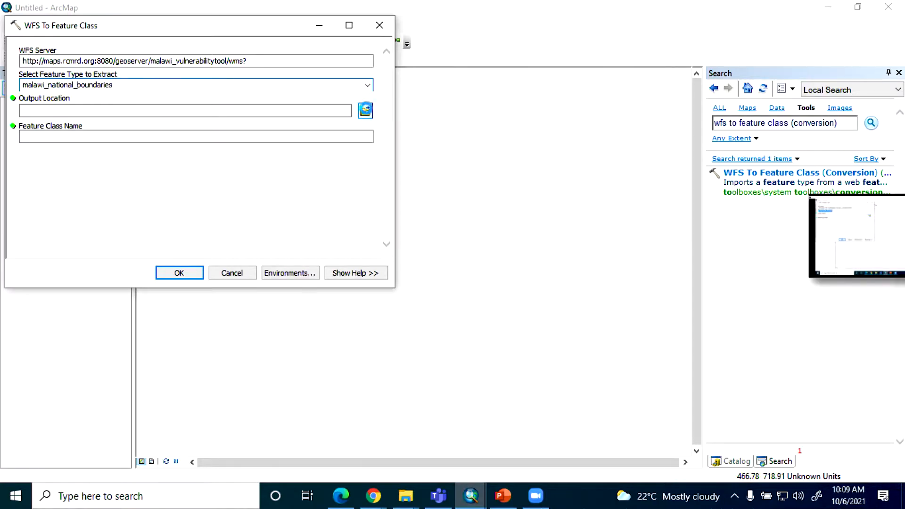
pyautogui.doubleClick(85, 105)
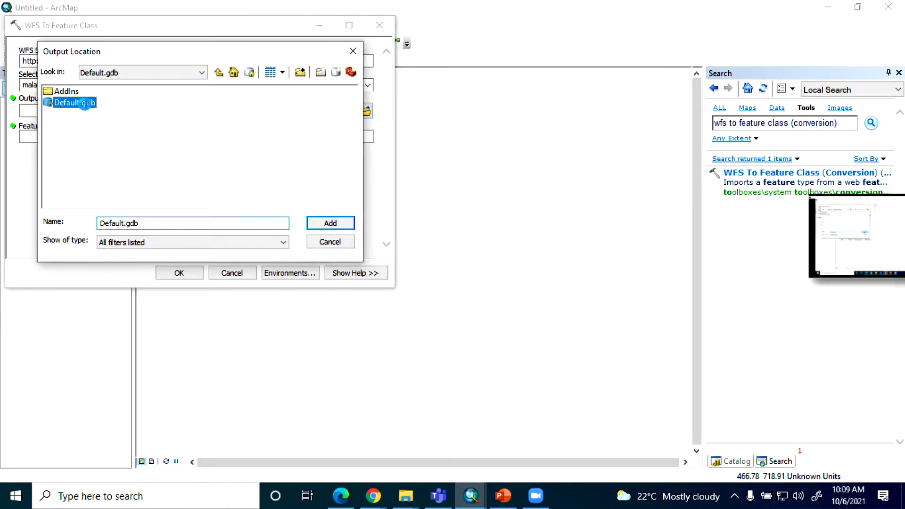
pyautogui.click(219, 72)
pyautogui.click(76, 103)
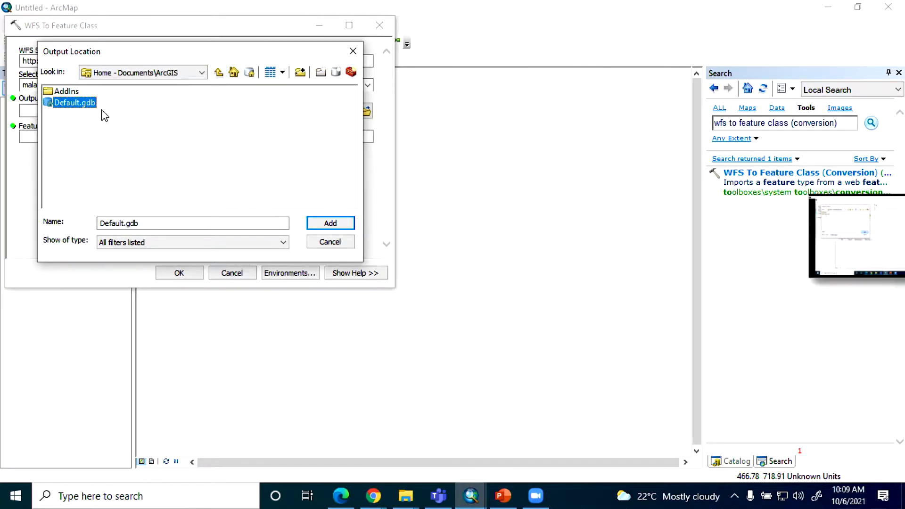
pyautogui.click(349, 224)
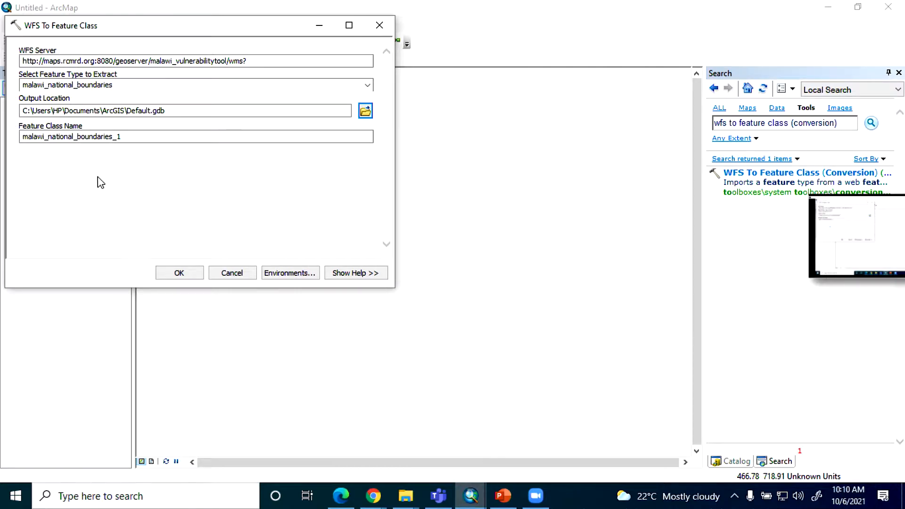
# Step: Name the output feature class a_malawi_national_boundaries_1 and run the WFS To Feature Class conversion
pyautogui.click(23, 137)
pyautogui.write('a')
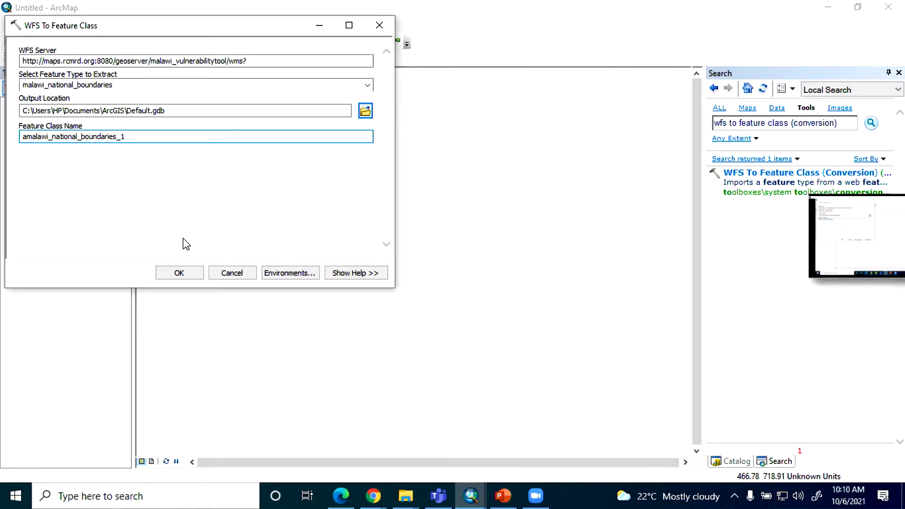
pyautogui.write('_')
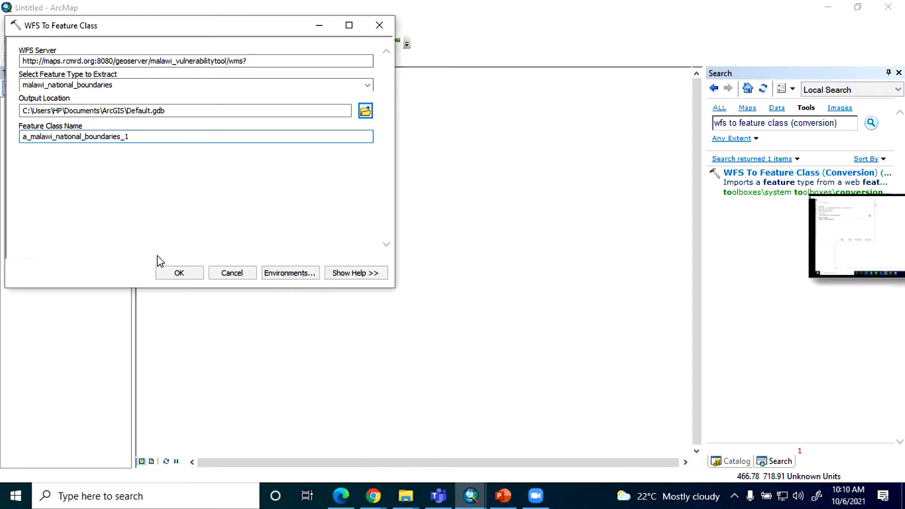
pyautogui.click(179, 273)
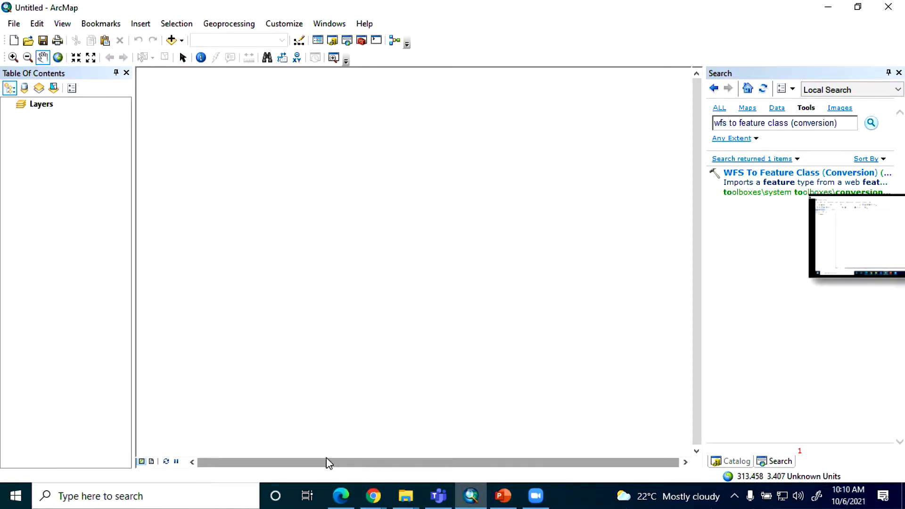
# Step: Add the a_malawi_national_boundaries_1 feature class from Default.gdb to the map
pyautogui.click(172, 41)
pyautogui.doubleClick(325, 191)
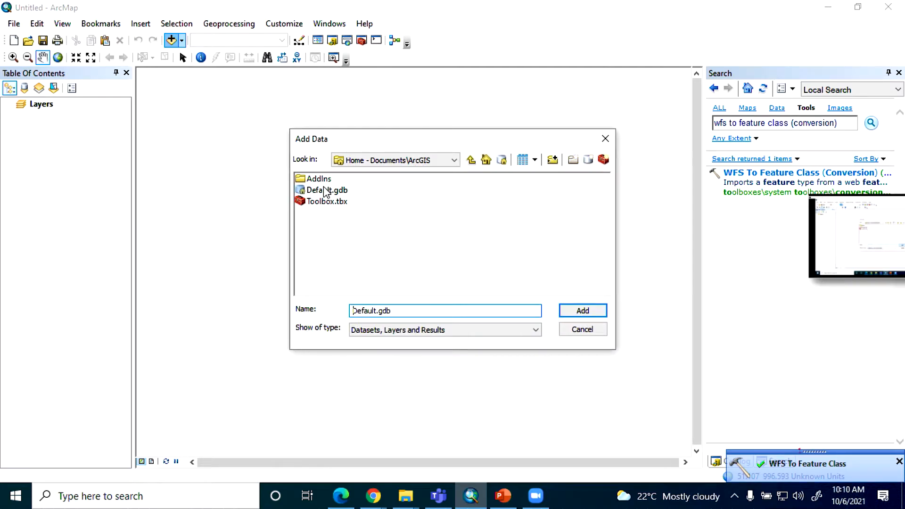
pyautogui.moveTo(354, 180); pyautogui.dragTo(210, 222)
pyautogui.click(583, 311)
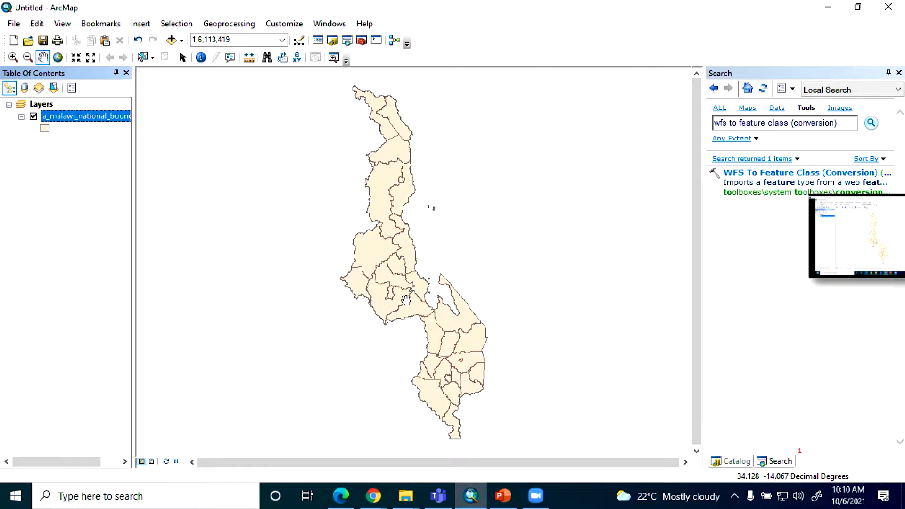
# Step: Open the attribute table of the Malawi national boundaries layer, review its columns, and close the table
pyautogui.rightClick(83, 115)
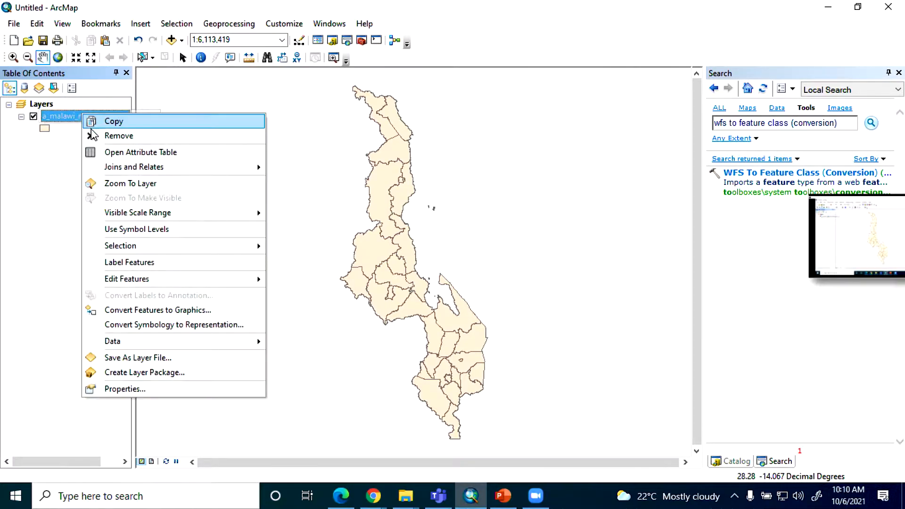
pyautogui.click(115, 152)
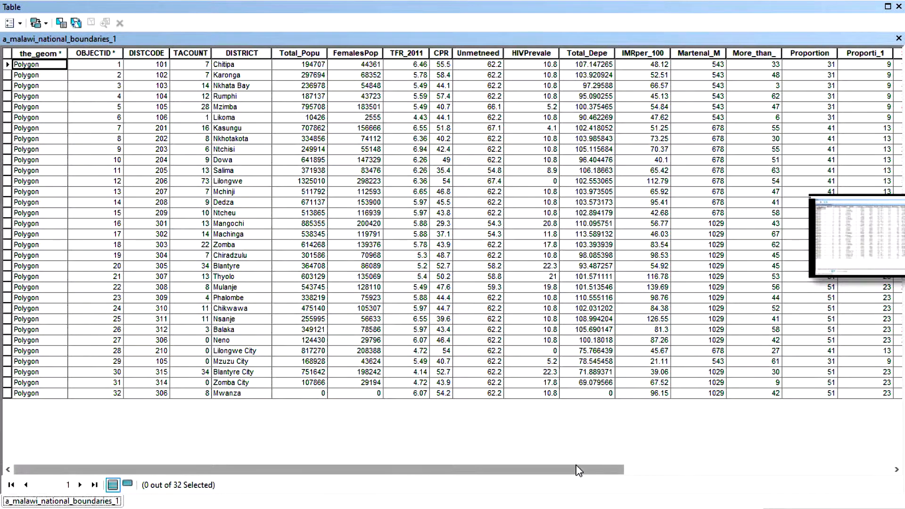
pyautogui.moveTo(545, 469); pyautogui.dragTo(865, 226)
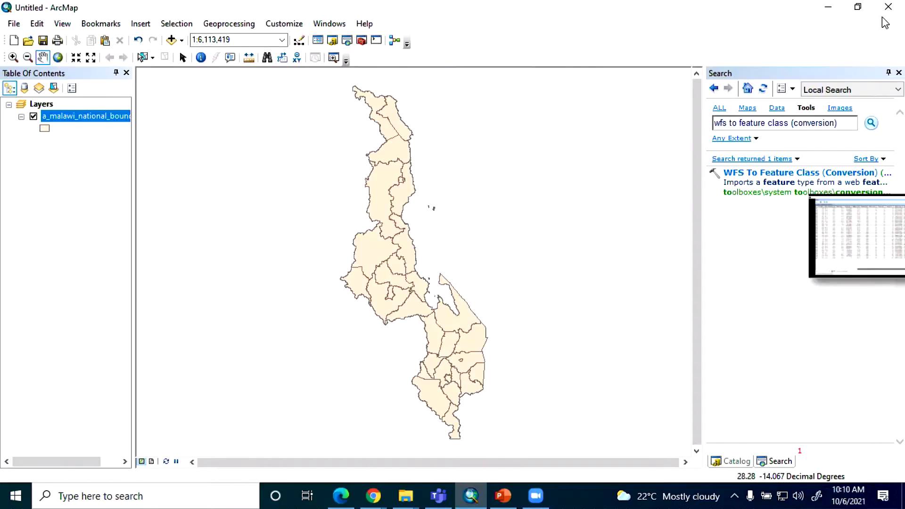
pyautogui.click(899, 6)
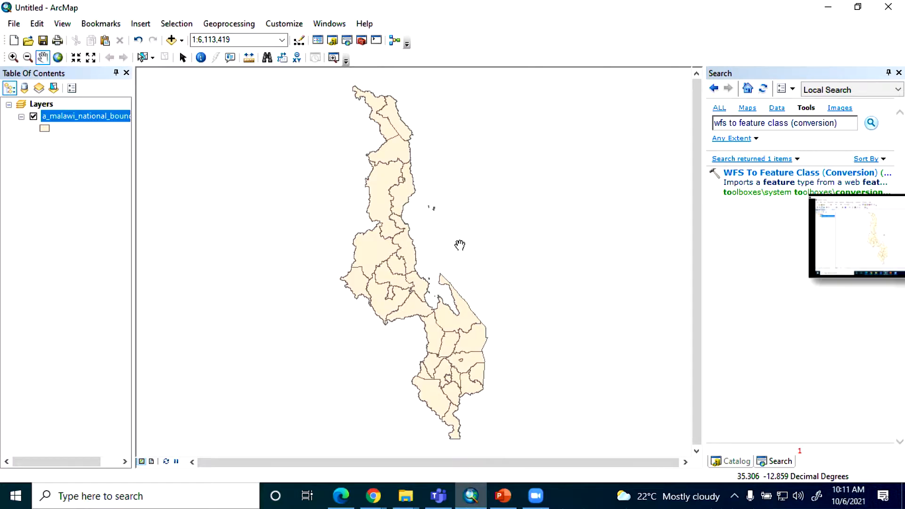
# Step: Close ArcMap and launch QGIS3 from the Windows search
pyautogui.click(888, 7)
pyautogui.click(467, 276)
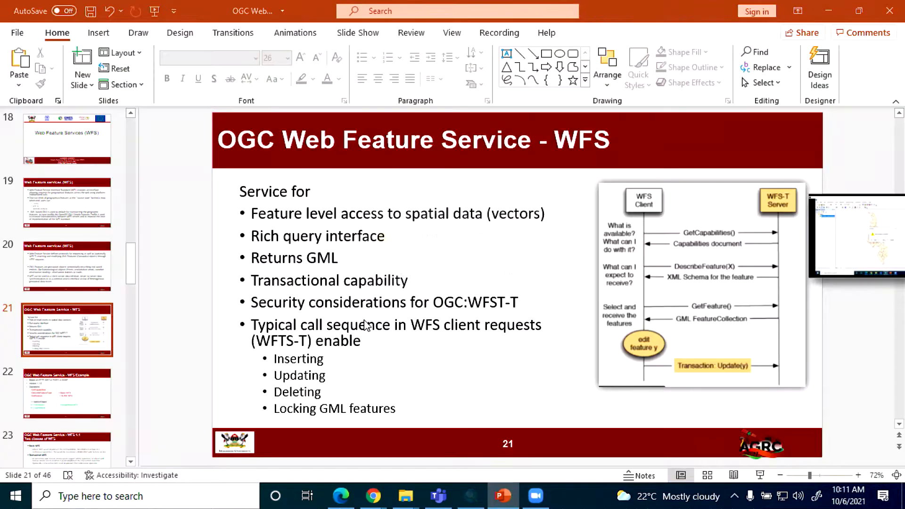
pyautogui.click(194, 496)
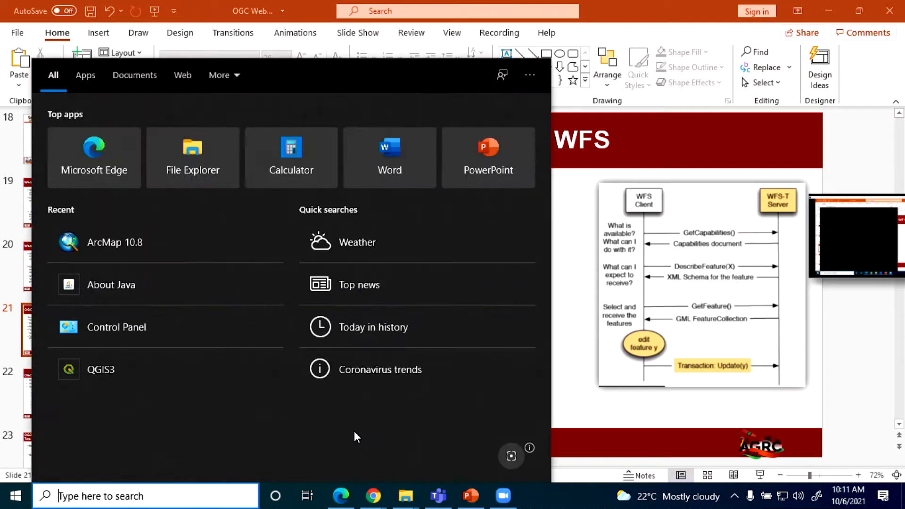
pyautogui.write('qg')
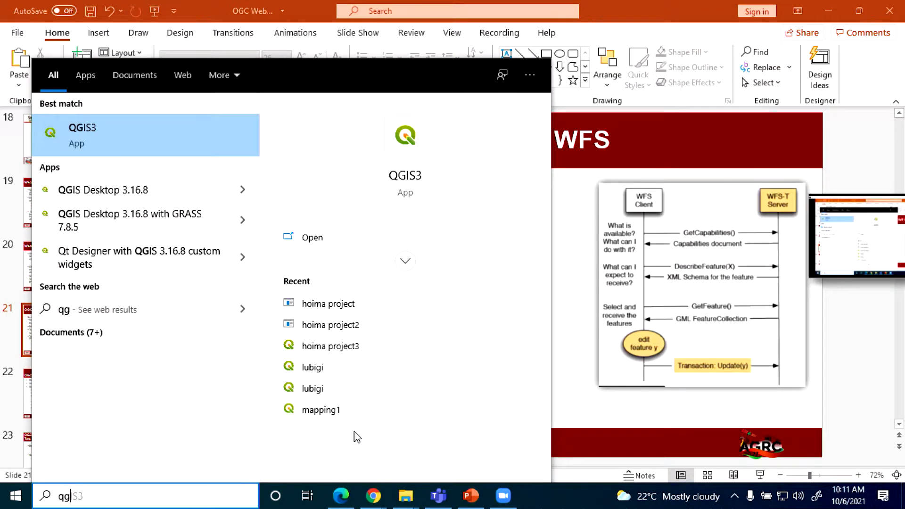
pyautogui.click(98, 132)
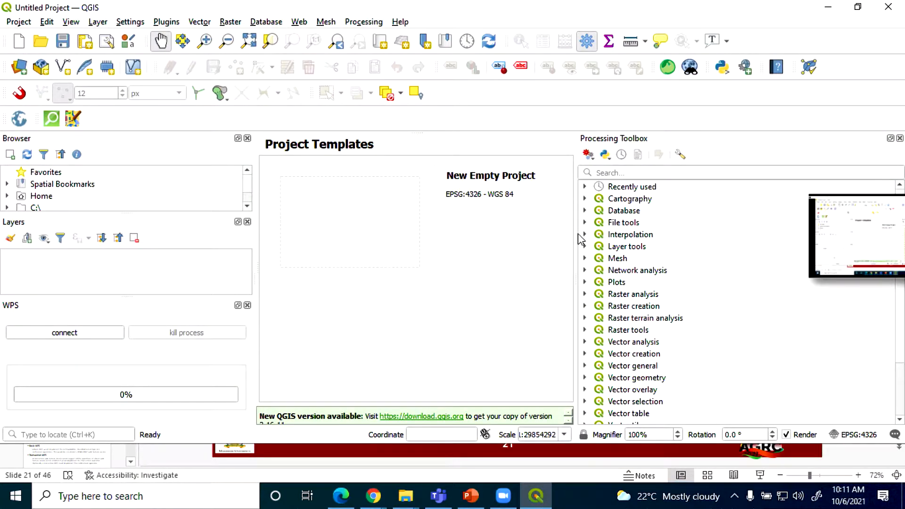
# Step: Close the Processing Toolbox and open the Data Source Manager for adding a WFS layer
pyautogui.moveTo(576, 233); pyautogui.dragTo(770, 244)
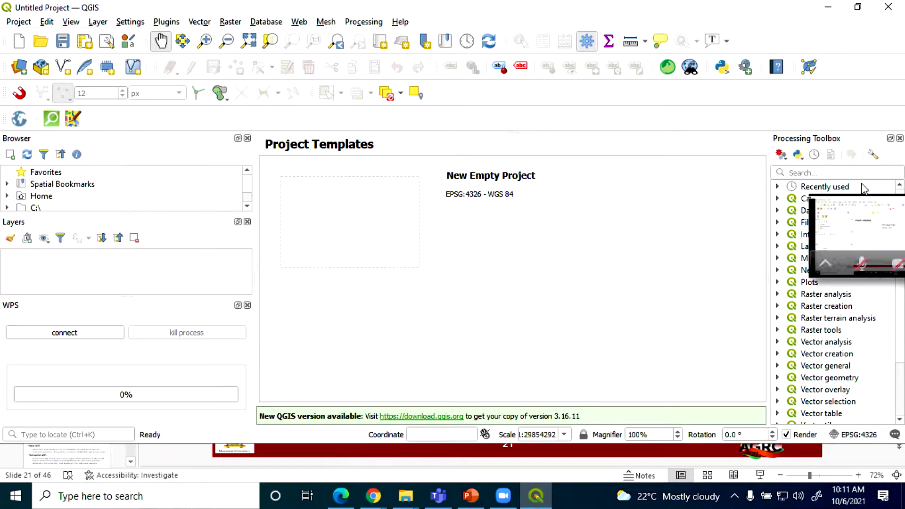
pyautogui.click(901, 139)
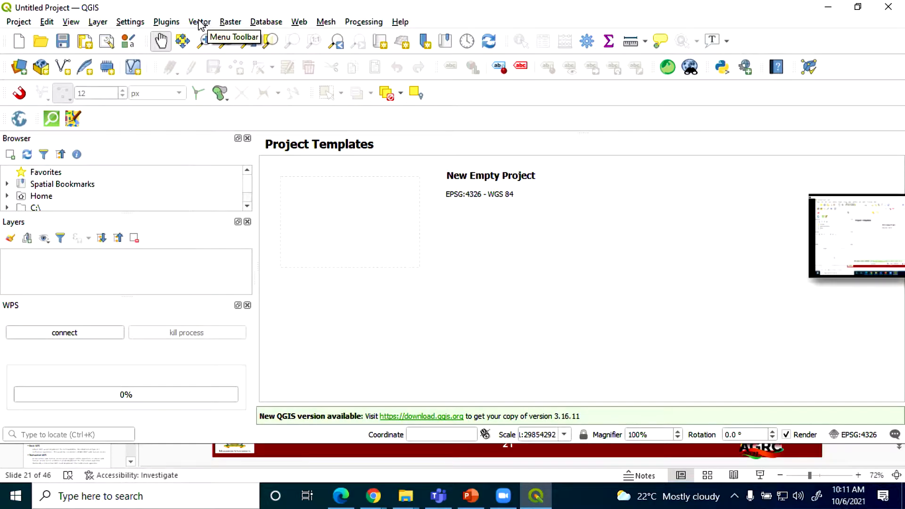
pyautogui.click(98, 23)
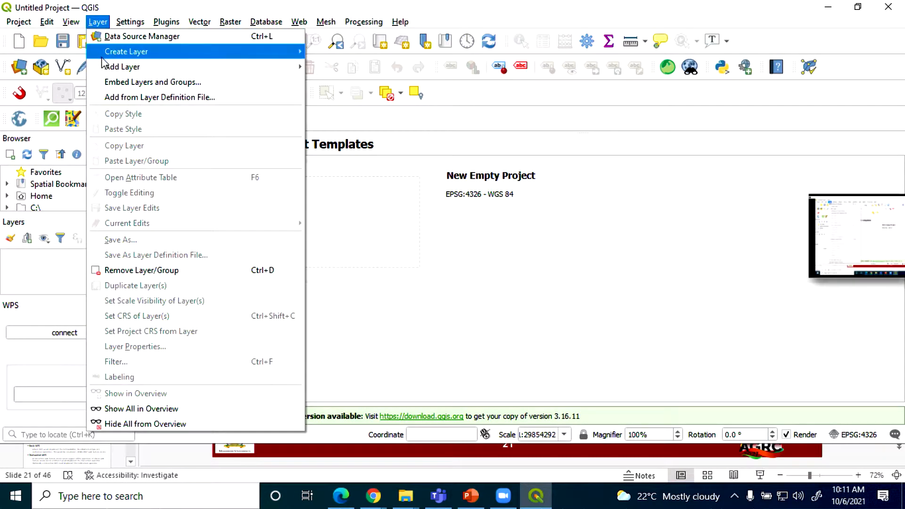
pyautogui.moveTo(118, 67)
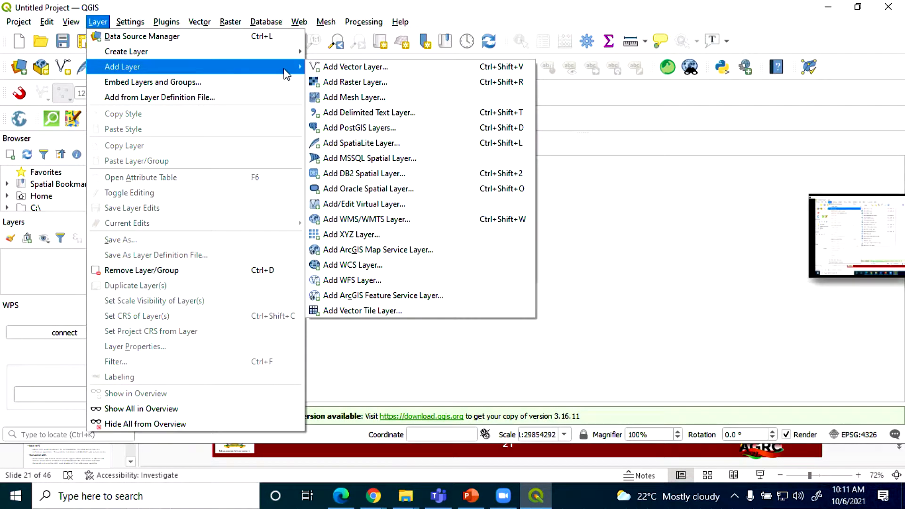
pyautogui.click(355, 281)
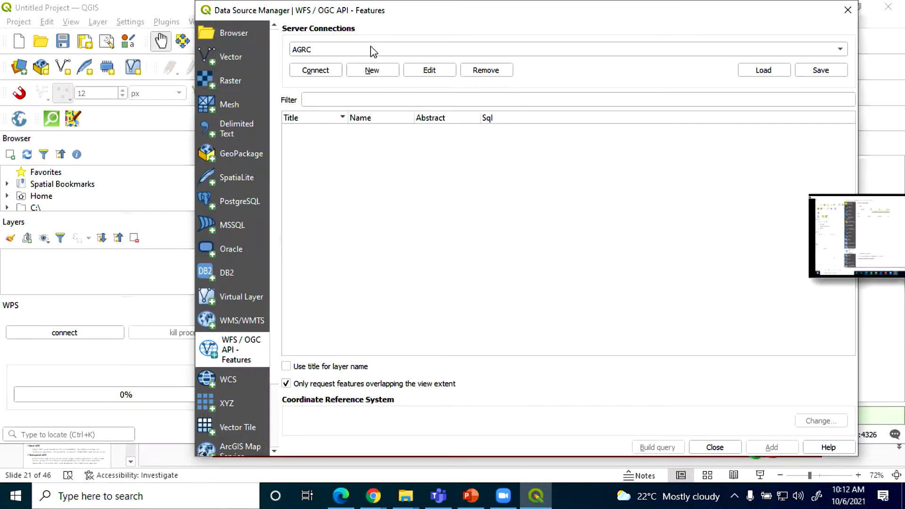
# Step: Review the service URL of the AGRC WFS connection, accept its settings, and connect to the server
pyautogui.click(426, 71)
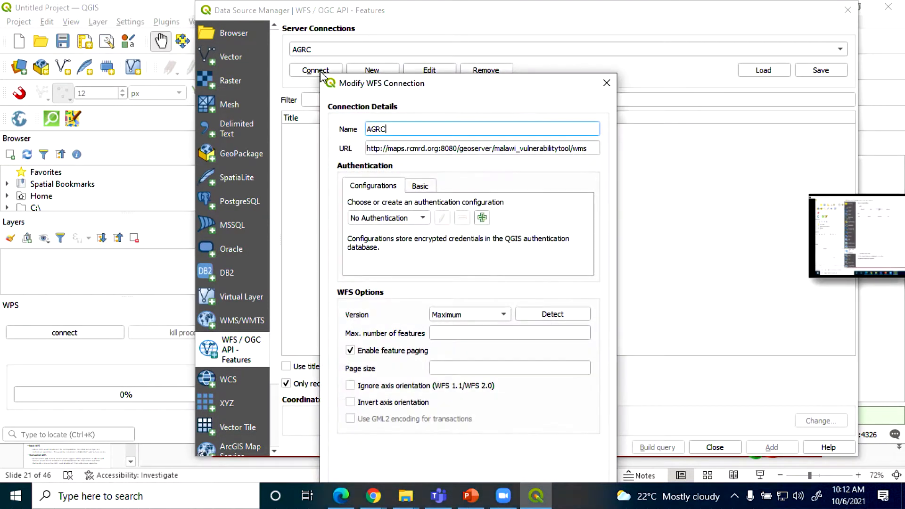
pyautogui.moveTo(587, 148); pyautogui.dragTo(215, 146)
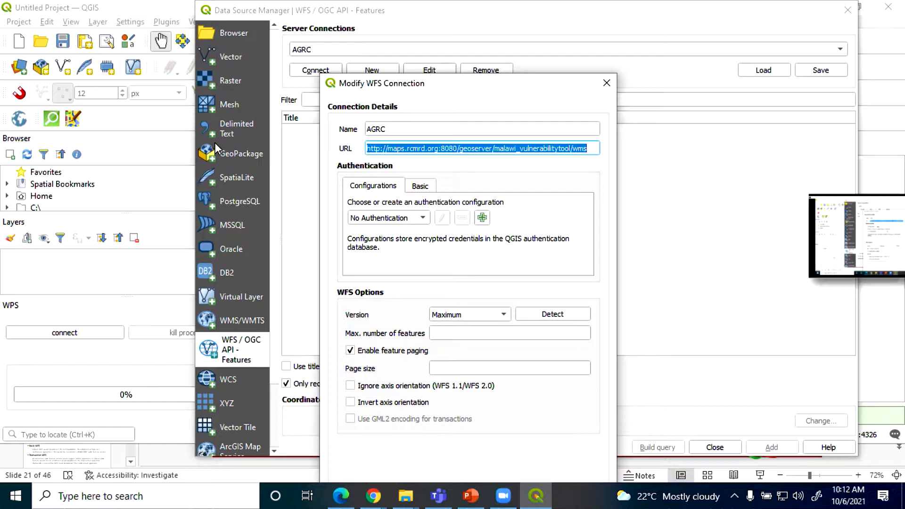
pyautogui.moveTo(407, 92); pyautogui.dragTo(409, 26)
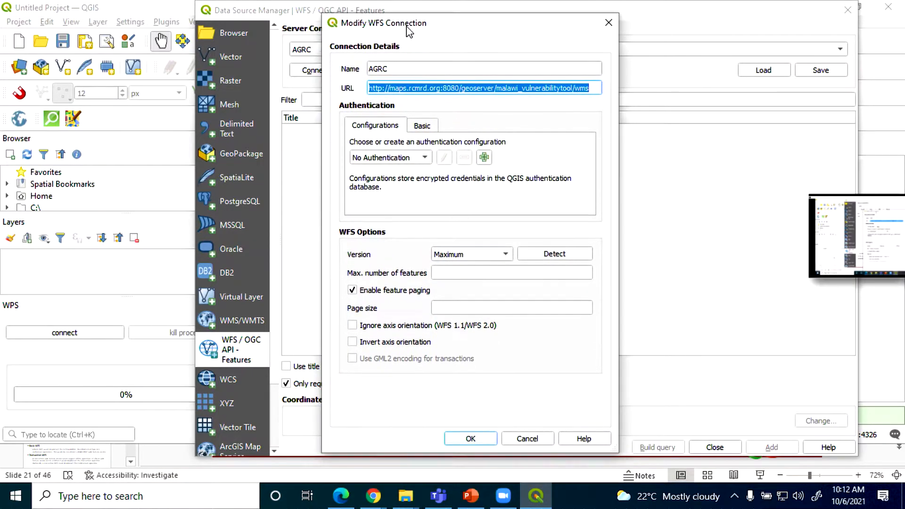
pyautogui.click(472, 433)
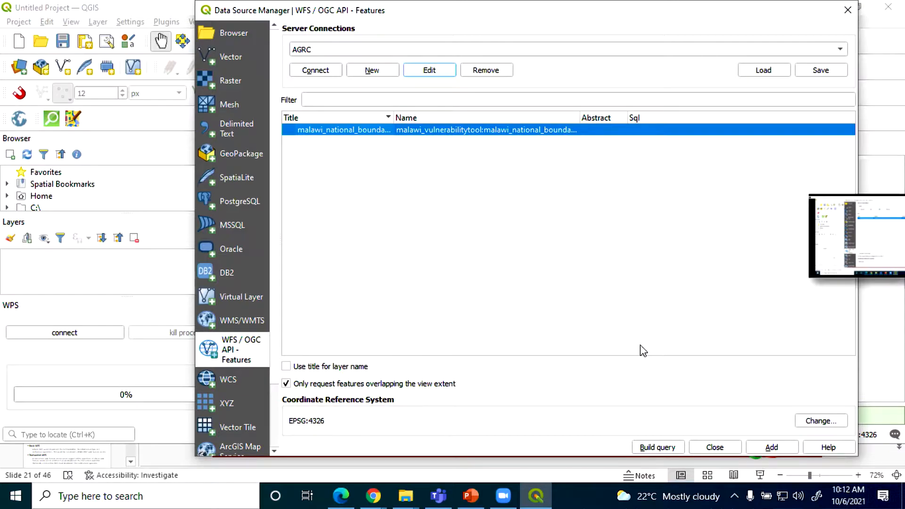
# Step: Examine the columns available for an SQL query on the malawi_national_boundaries layer, and cancel the query composer
pyautogui.click(662, 450)
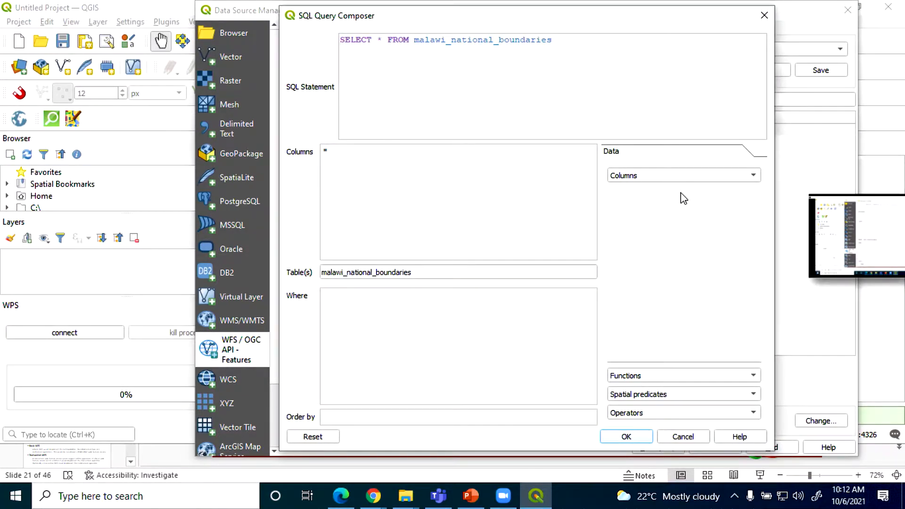
pyautogui.click(682, 178)
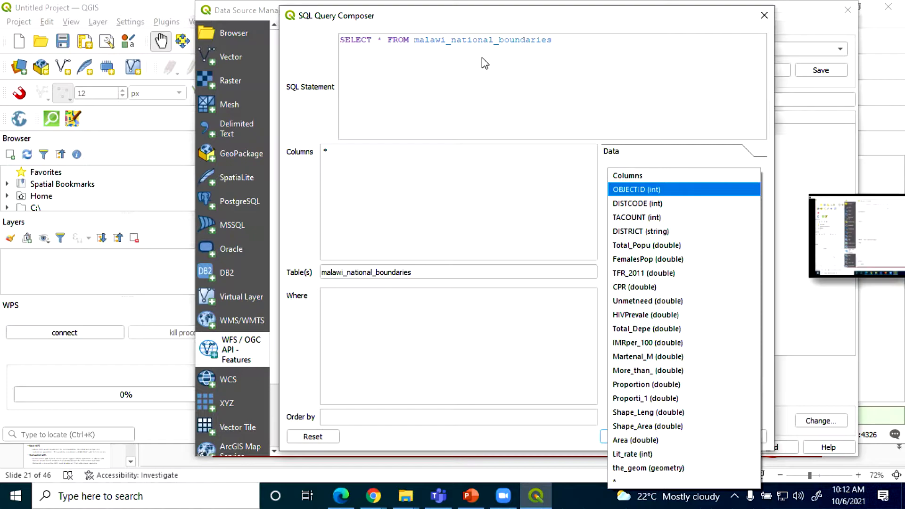
pyautogui.click(657, 145)
pyautogui.click(684, 437)
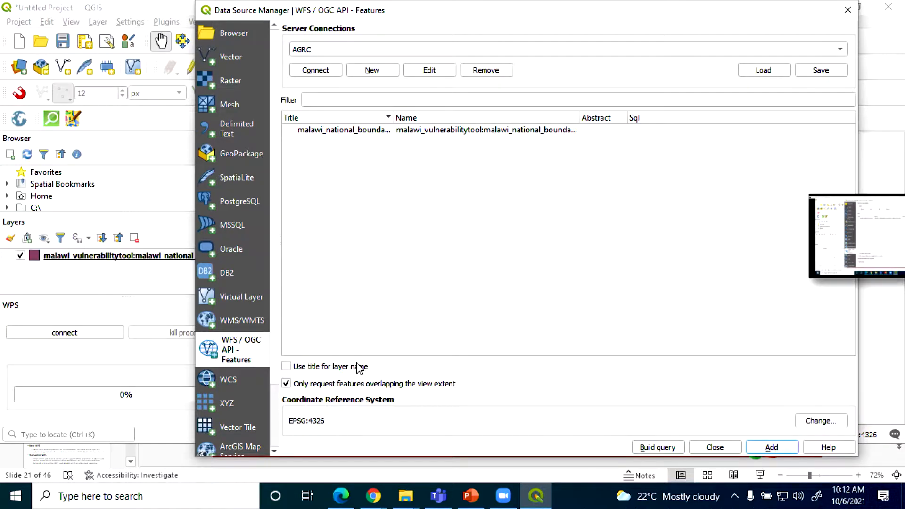
# Step: Add the malawi_national_boundaries WFS layer to the map and close the Data Source Manager and the WPS panel
pyautogui.click(849, 10)
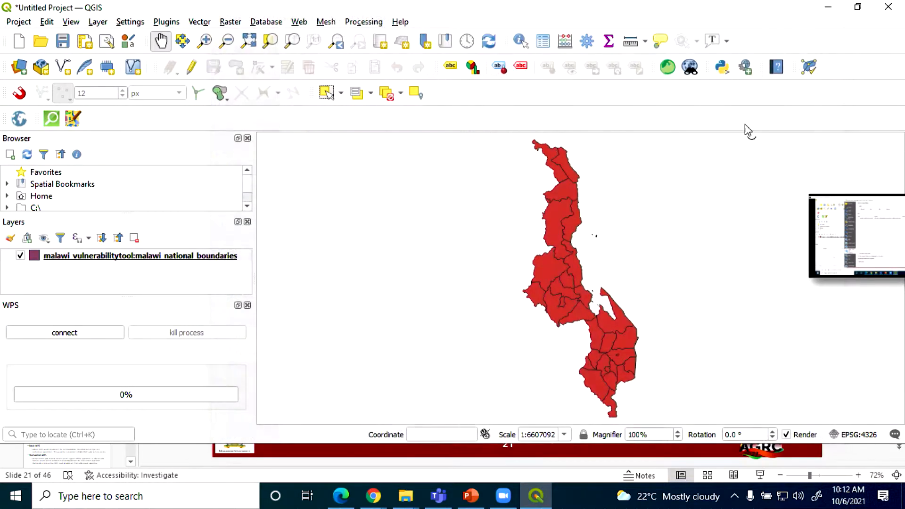
pyautogui.click(247, 306)
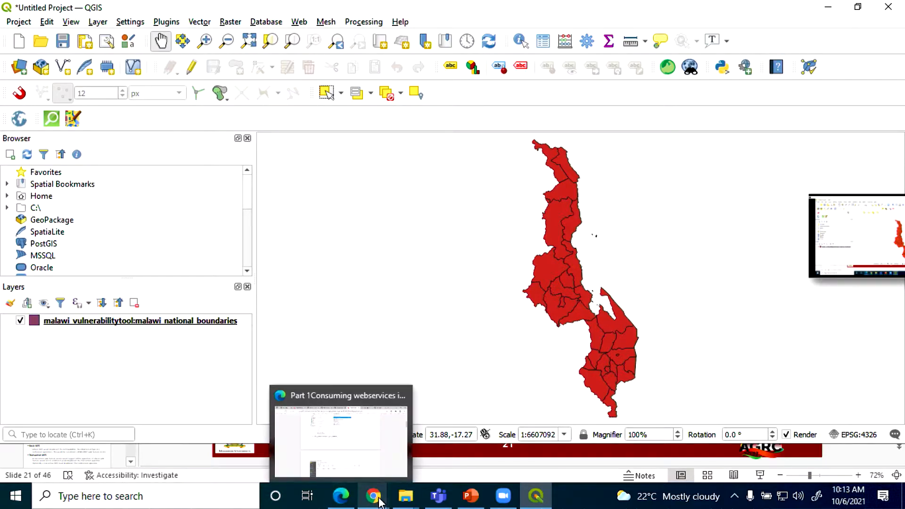
# Step: Switch to PowerPoint, start the slide show from slide 21, and advance to the WFS Example slide
pyautogui.moveTo(545, 498)
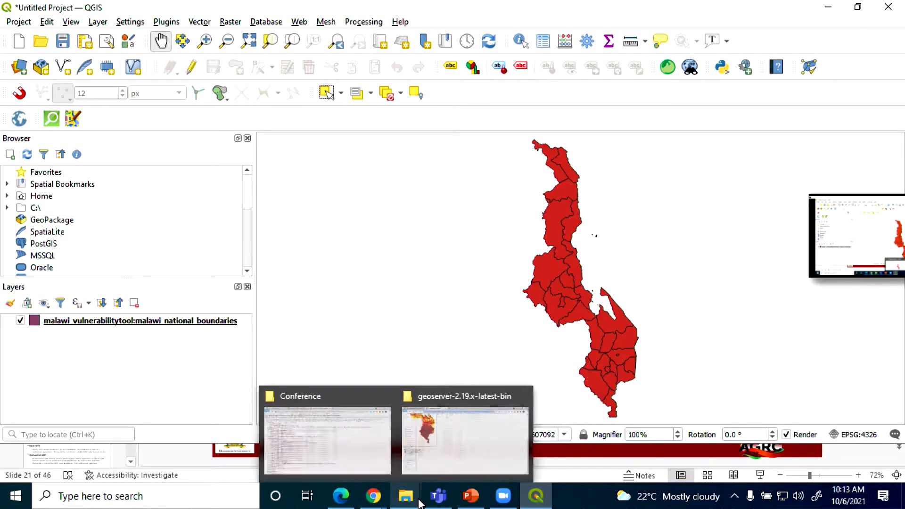
pyautogui.click(475, 499)
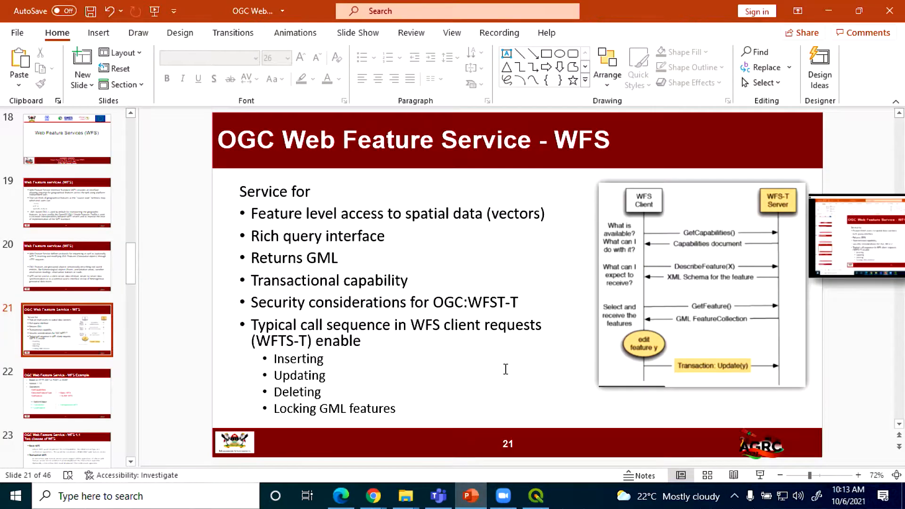
pyautogui.click(760, 475)
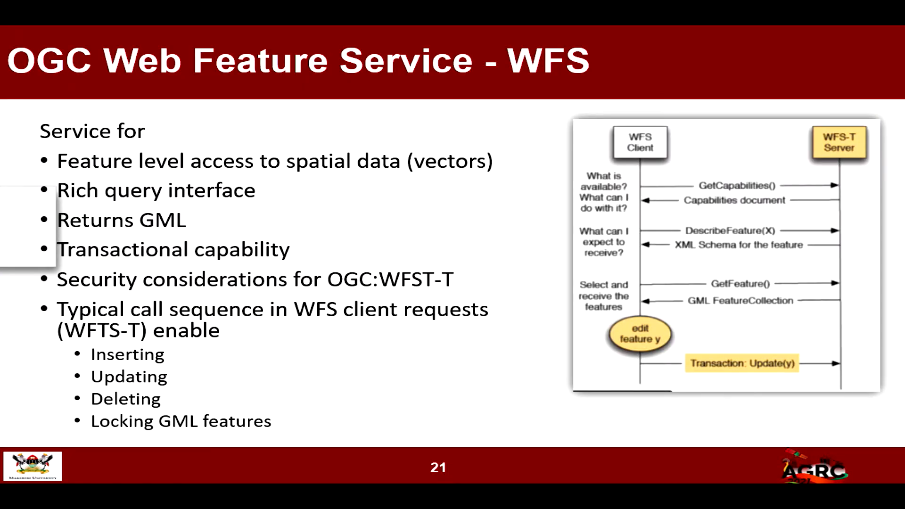
pyautogui.press('Right')
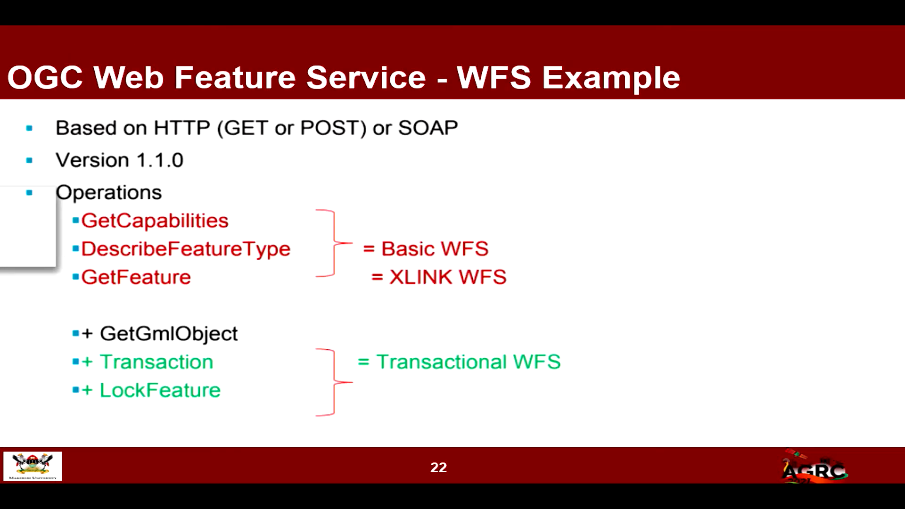
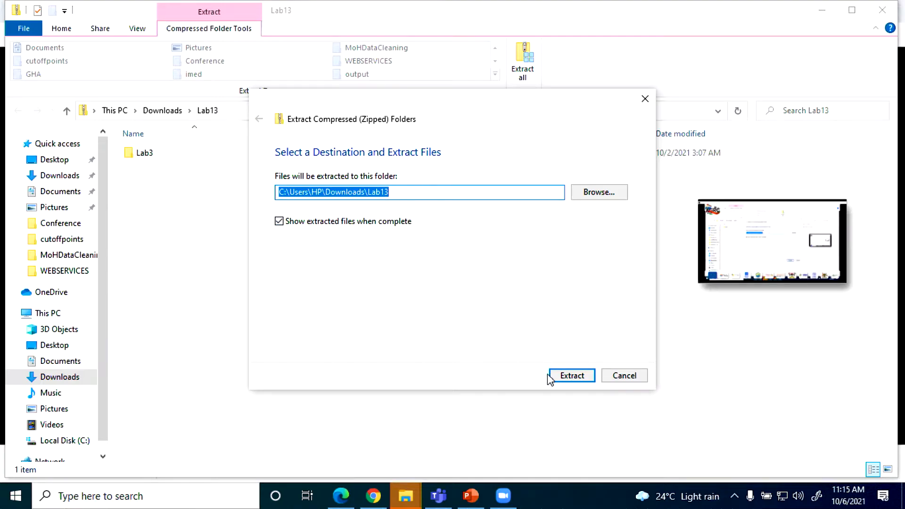
# Step: Extract the Lab13 archive to C:\Users\HP\Downloads\Lab13 and open Lab3_Geoserver_Tutorial from its Lab3 folder
pyautogui.click(577, 376)
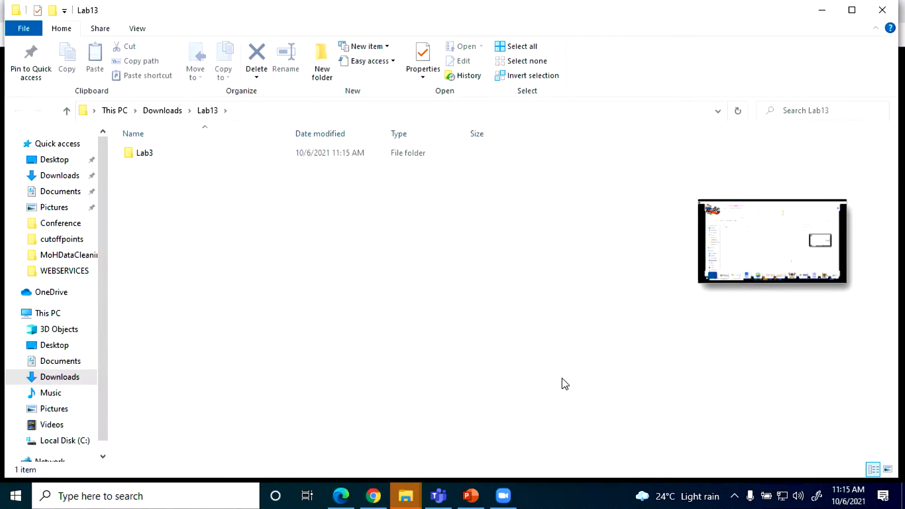
pyautogui.doubleClick(149, 155)
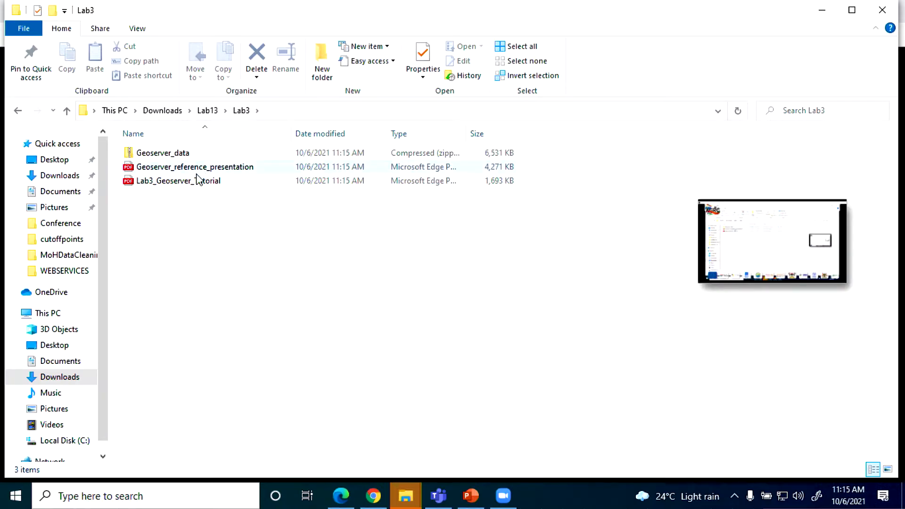
pyautogui.click(198, 183)
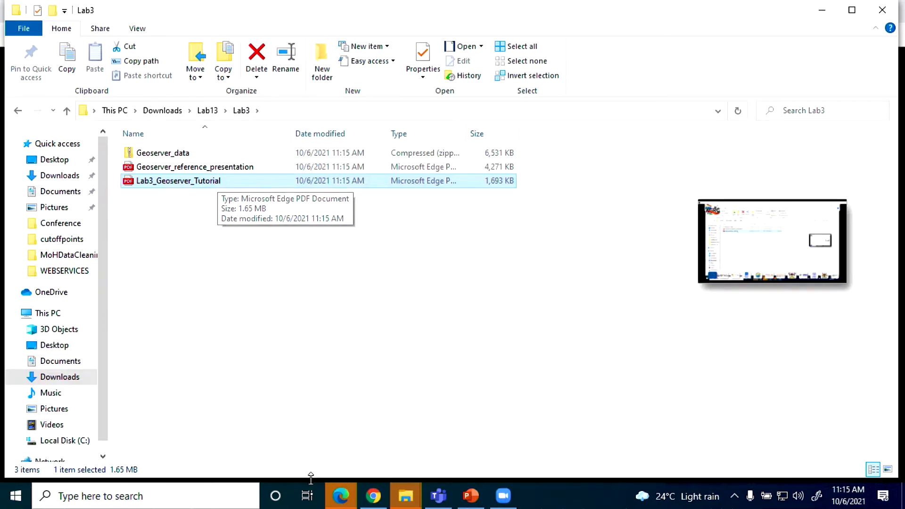
pyautogui.click(341, 495)
# Step: Skim the GeoServer tutorial PDF from the workspace setup to the layer preview instructions and return to its beginning
pyautogui.scroll(-9, 451, 280)
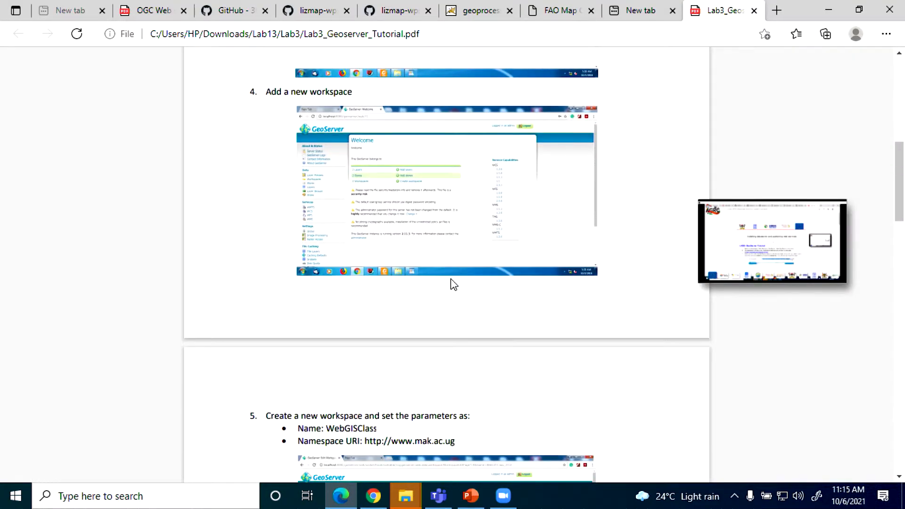
pyautogui.scroll(9, 451, 279)
pyautogui.scroll(-8, 451, 278)
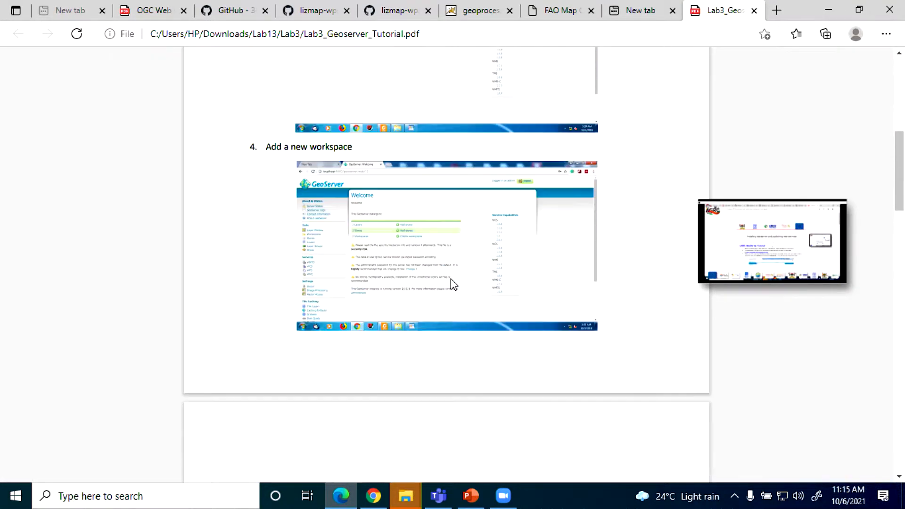
pyautogui.scroll(-10, 450, 279)
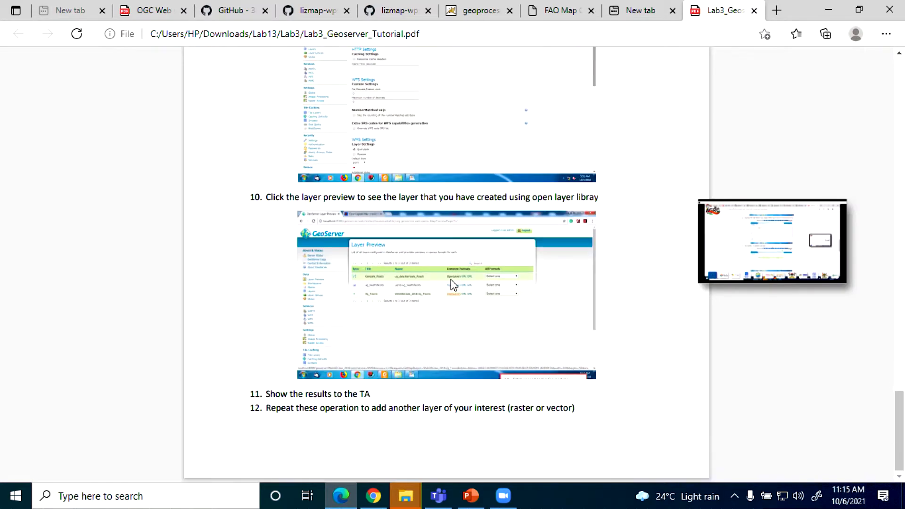
pyautogui.scroll(9, 450, 279)
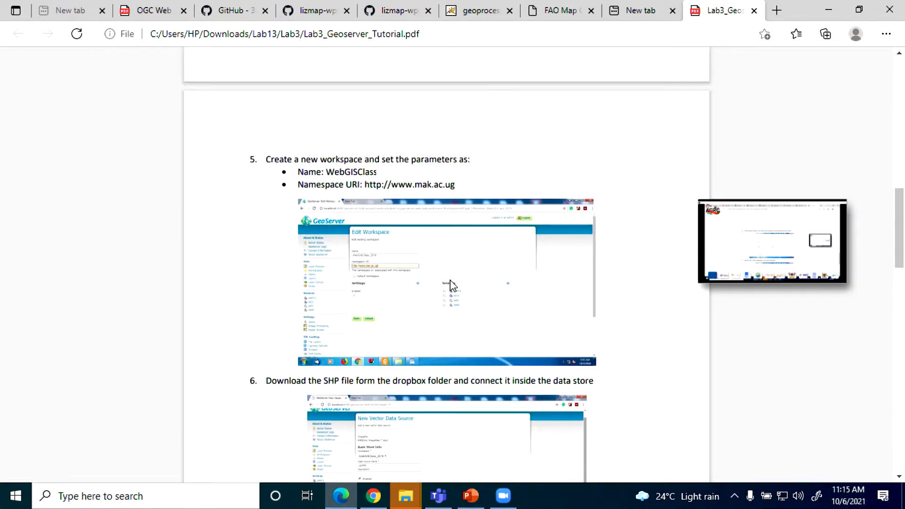
pyautogui.scroll(6, 451, 285)
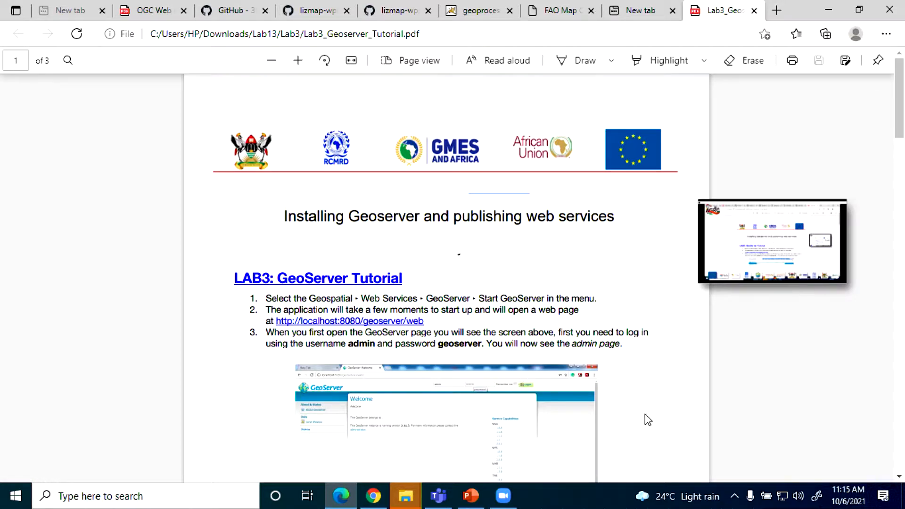
# Step: Switch to the Zoom meeting and send Lab13.zip from the computer's Downloads folder to everyone in the chat
pyautogui.click(504, 496)
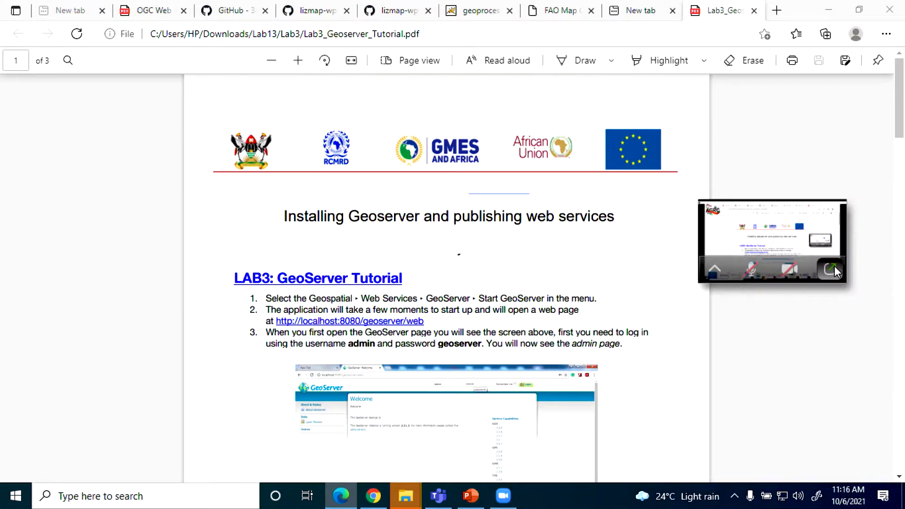
pyautogui.click(835, 266)
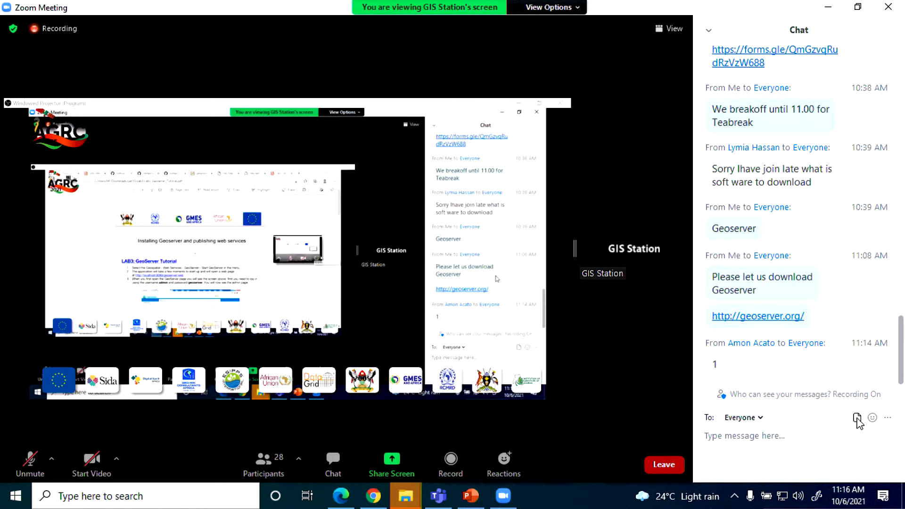
pyautogui.click(858, 418)
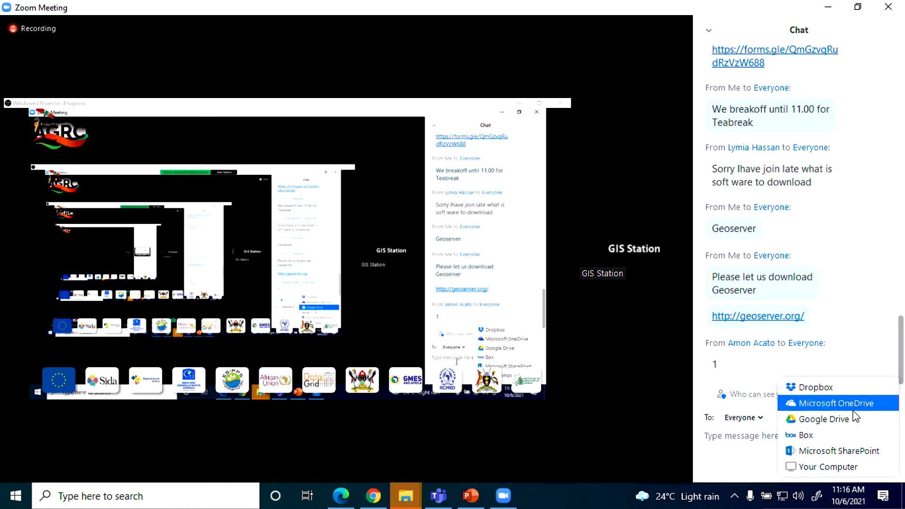
pyautogui.click(815, 467)
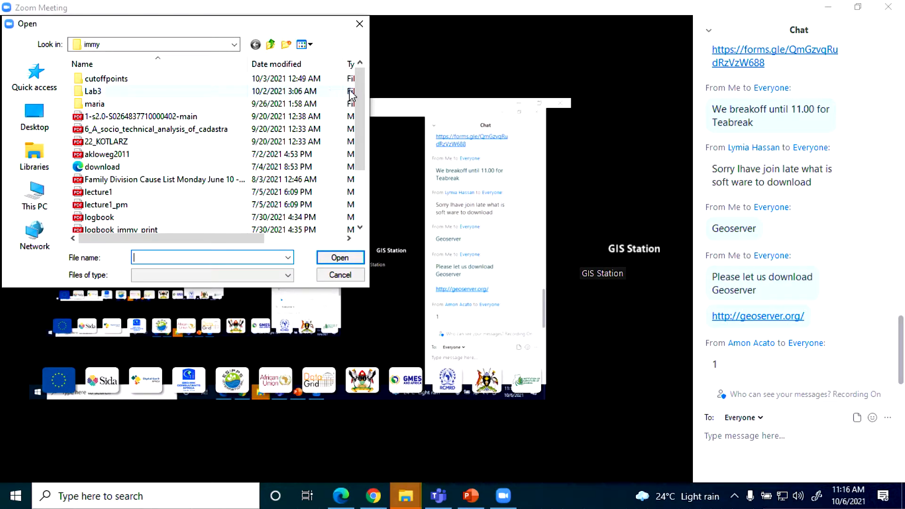
pyautogui.moveTo(361, 92); pyautogui.dragTo(360, 64)
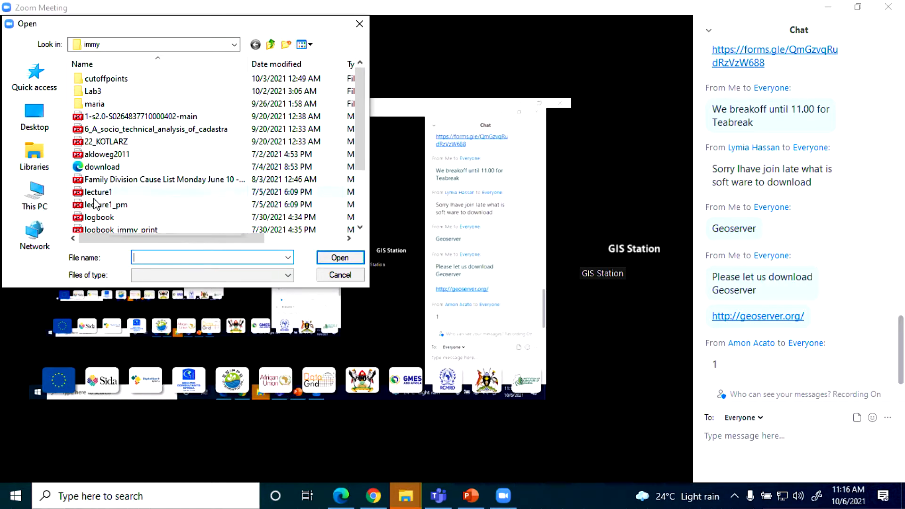
pyautogui.click(35, 198)
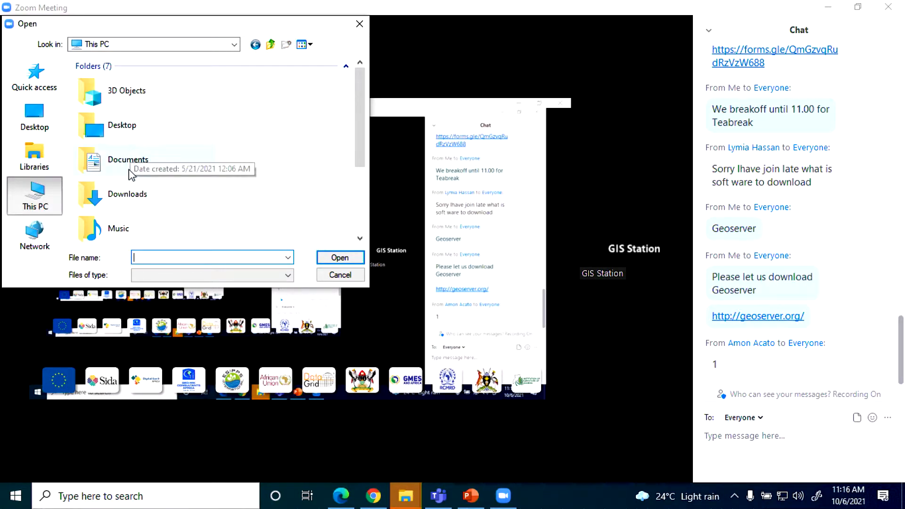
pyautogui.doubleClick(128, 194)
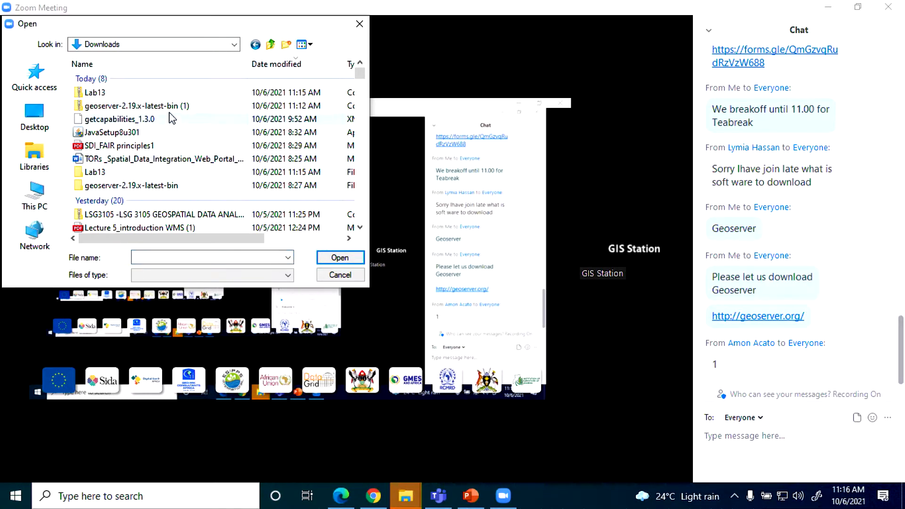
pyautogui.doubleClick(108, 92)
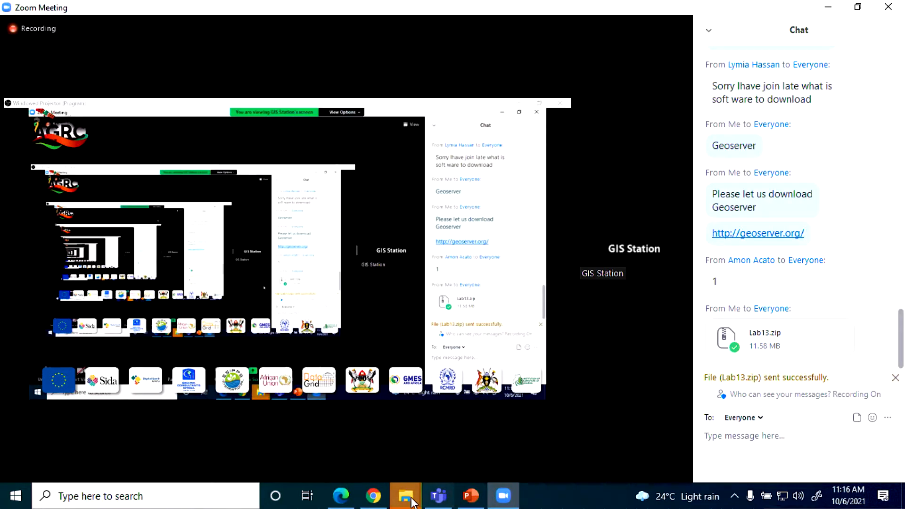
# Step: Switch to Chrome, close the three Google Drive pages, and return from the Lab13.zip preview to the Classwork page
pyautogui.click(371, 499)
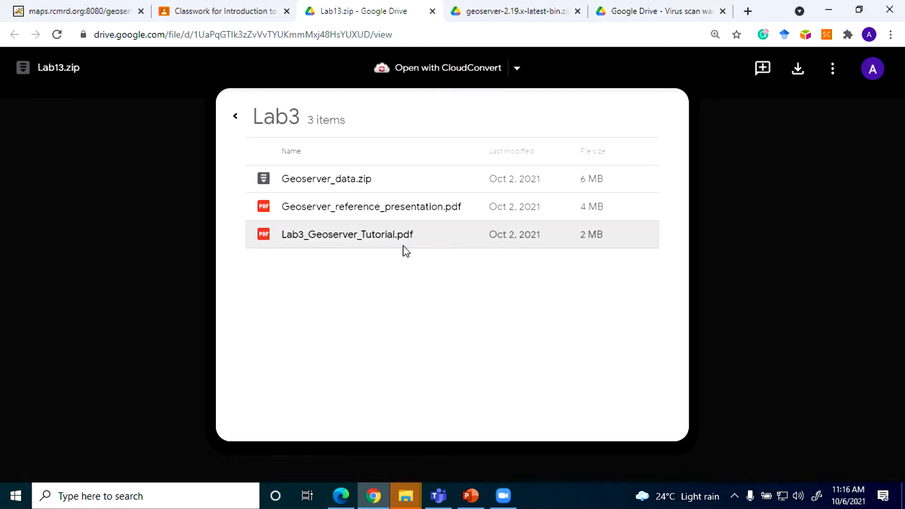
pyautogui.click(578, 10)
pyautogui.click(578, 11)
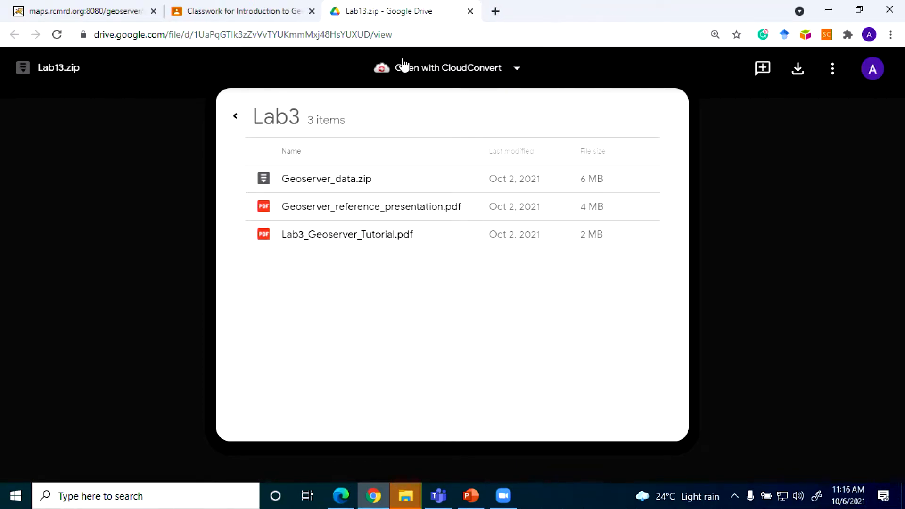
pyautogui.click(471, 12)
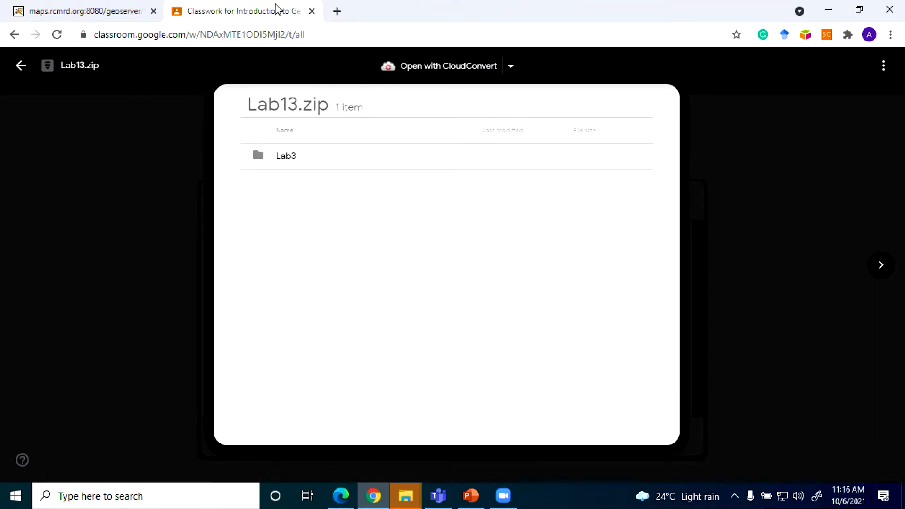
pyautogui.click(21, 66)
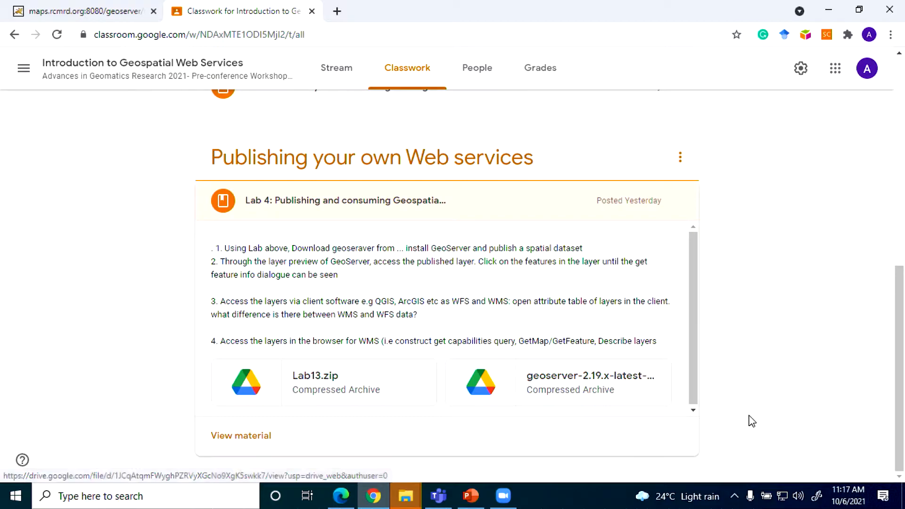
# Step: Bring up the extracted geoserver folder in File Explorer and examine its contents, including the executable start JAR file
pyautogui.click(404, 506)
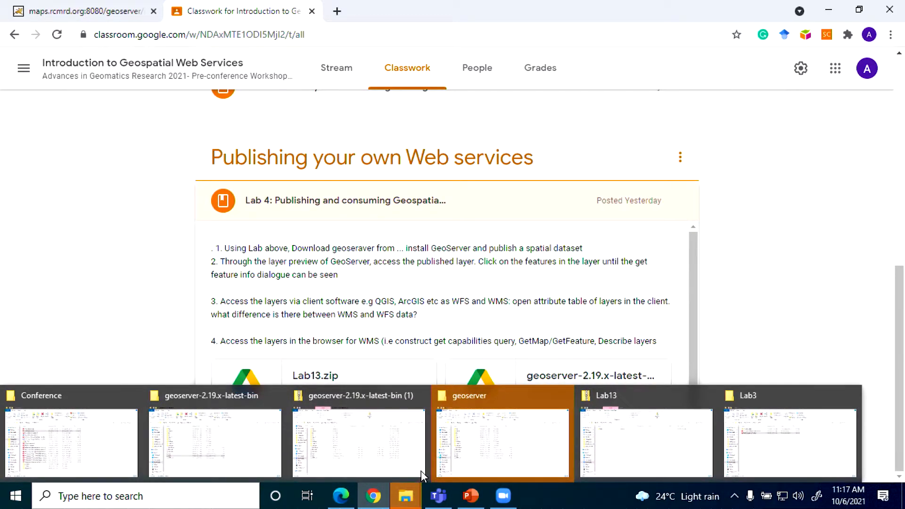
pyautogui.click(511, 447)
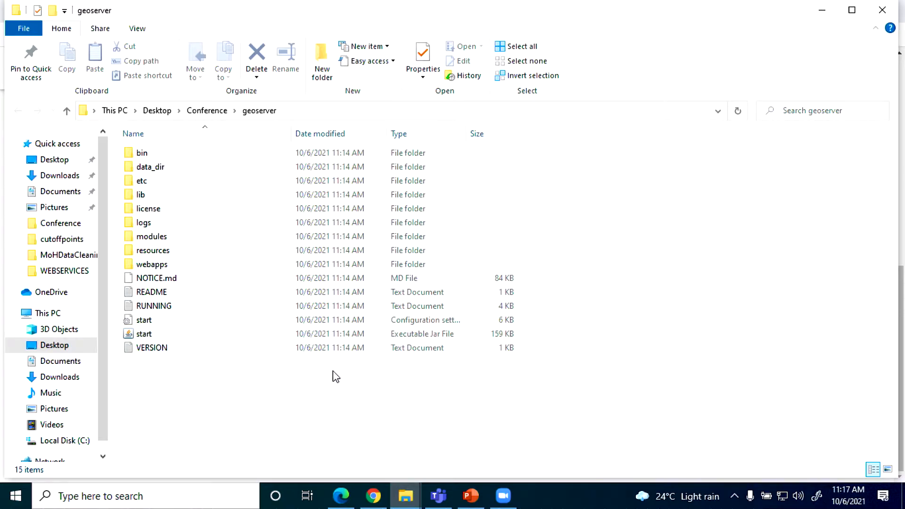
pyautogui.moveTo(347, 499)
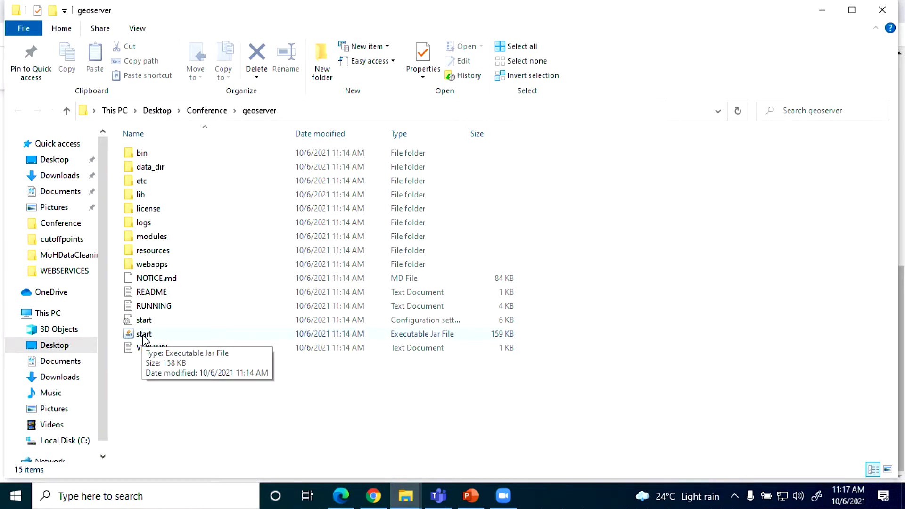
# Step: Return to Chrome, search the web for "java jdk download", and look over Oracle's Java Downloads page
pyautogui.click(370, 502)
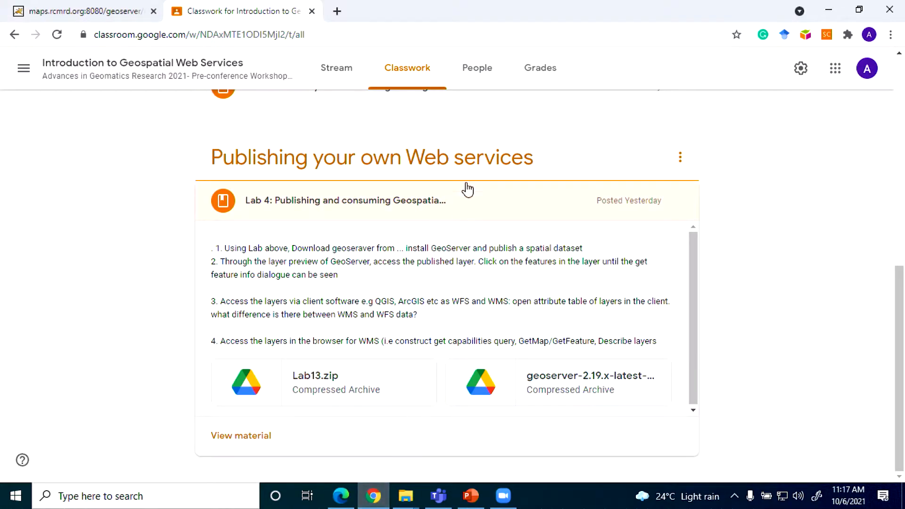
pyautogui.click(336, 10)
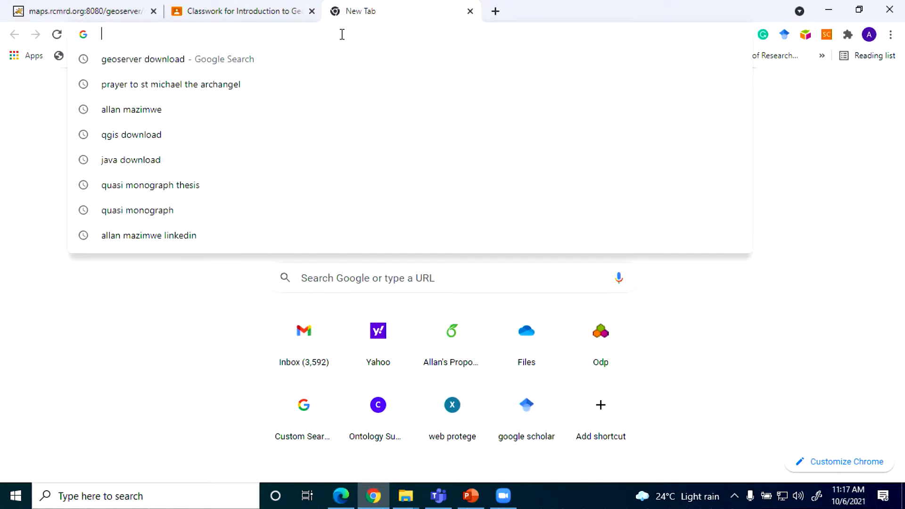
pyautogui.write('java')
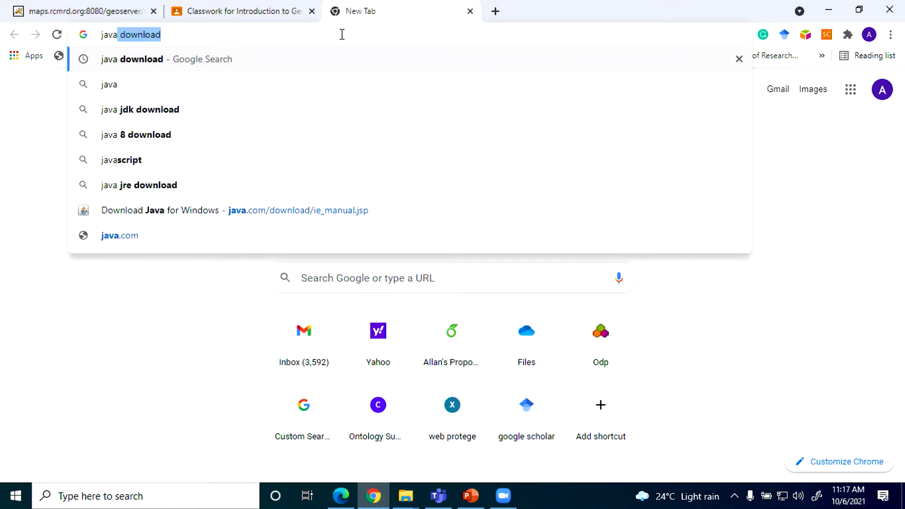
pyautogui.click(239, 110)
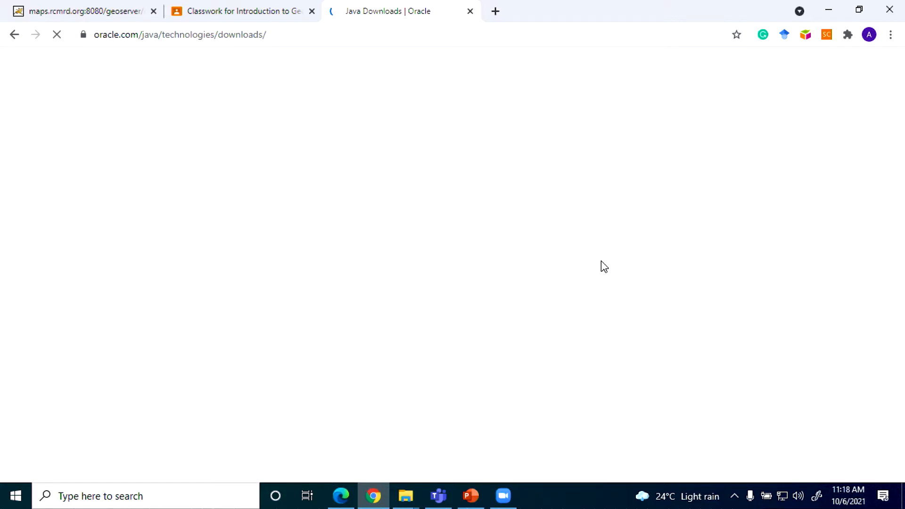
pyautogui.scroll(-8, 467, 247)
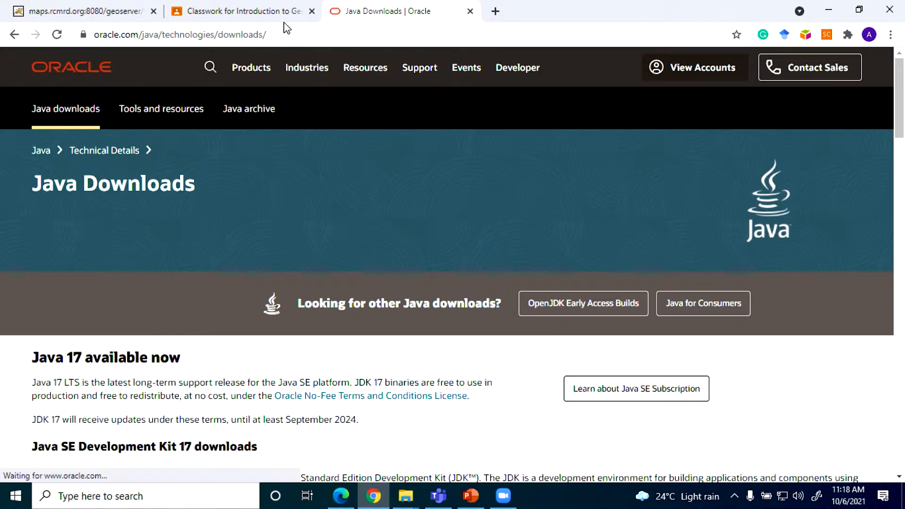
# Step: Go back to the results, search for "java download" instead, open the Download Java for Windows page, and select its web address
pyautogui.click(16, 38)
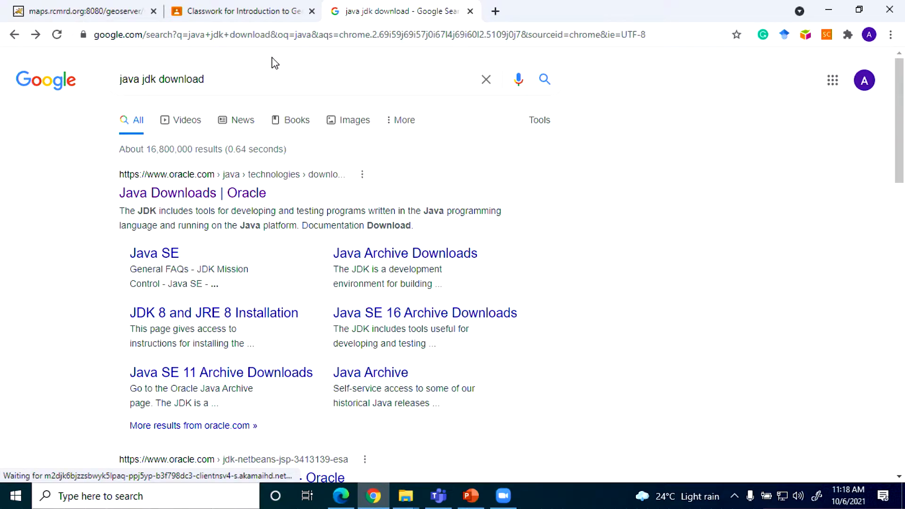
pyautogui.scroll(-5, 312, 202)
pyautogui.scroll(5, 312, 203)
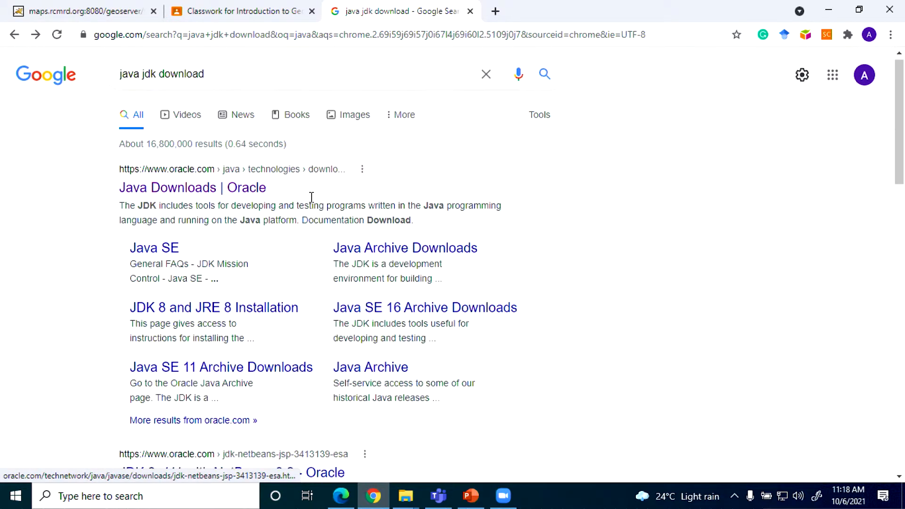
pyautogui.moveTo(220, 78); pyautogui.dragTo(141, 86)
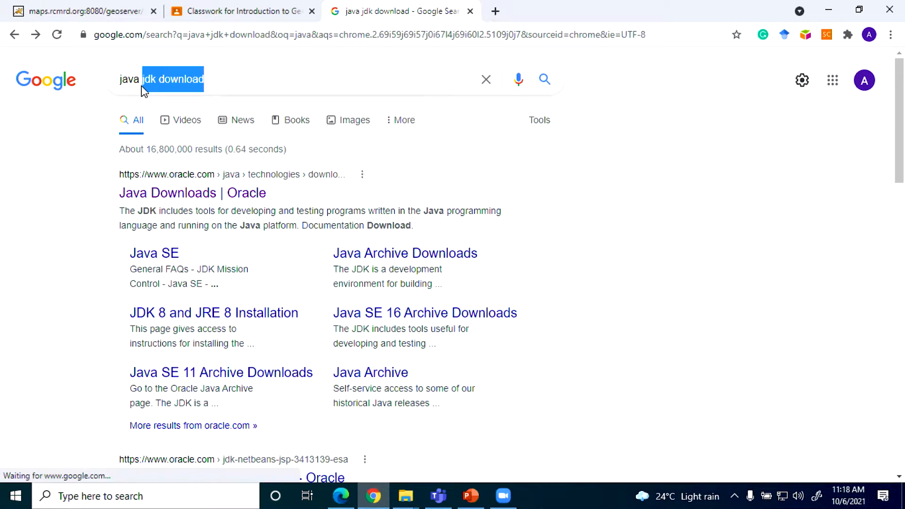
pyautogui.press('BackSpace')
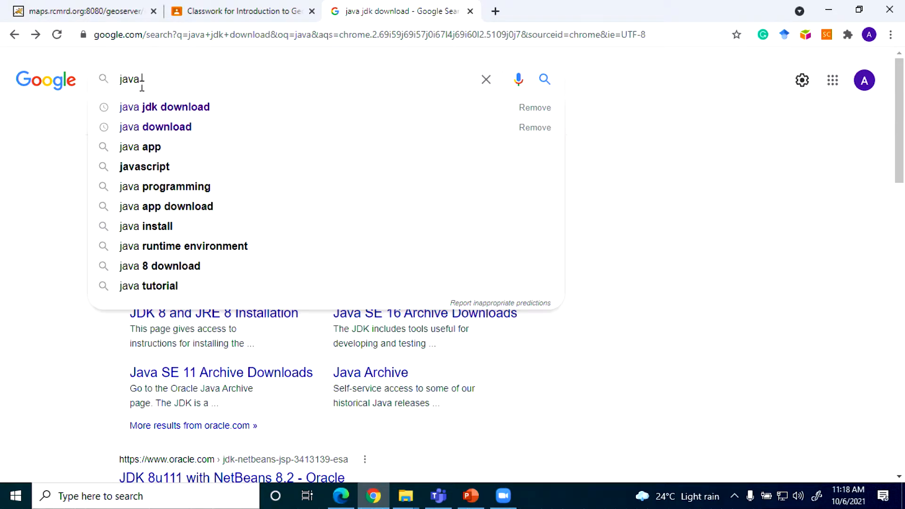
pyautogui.click(150, 126)
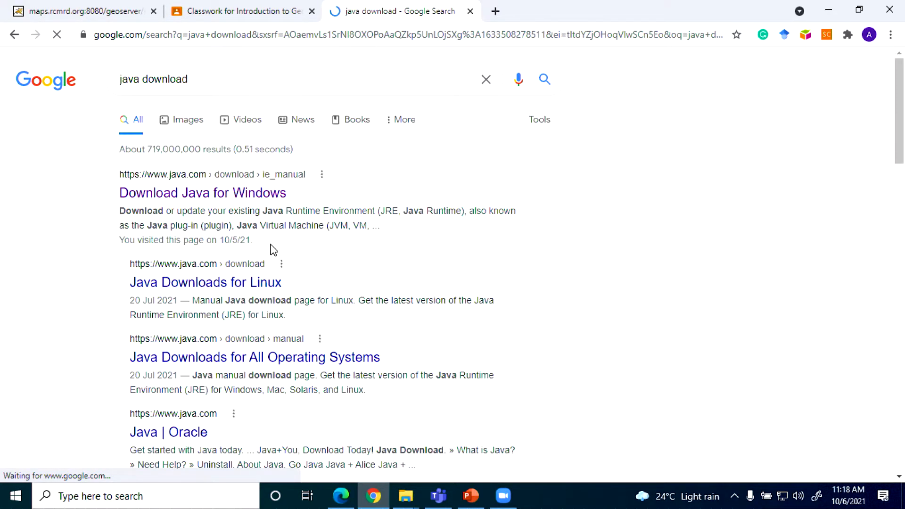
pyautogui.click(234, 199)
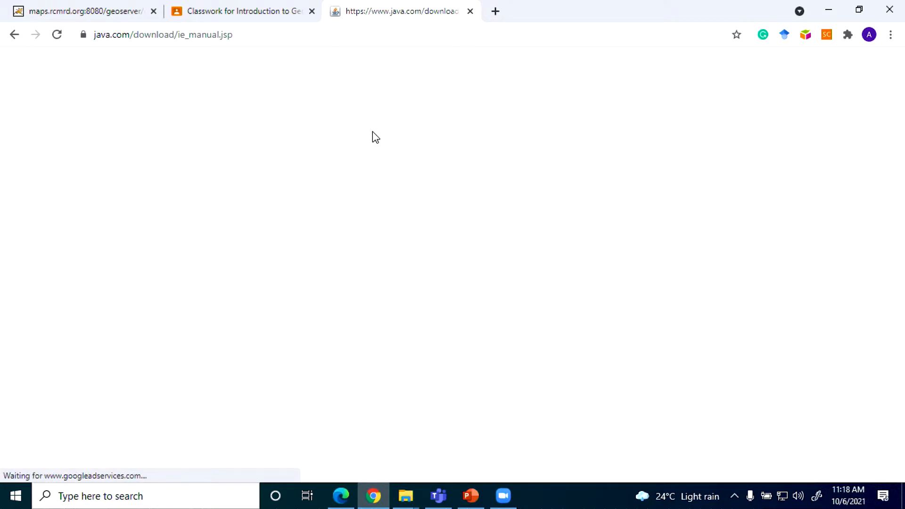
pyautogui.click(308, 38)
pyautogui.hotkey('ctrl', 'c')
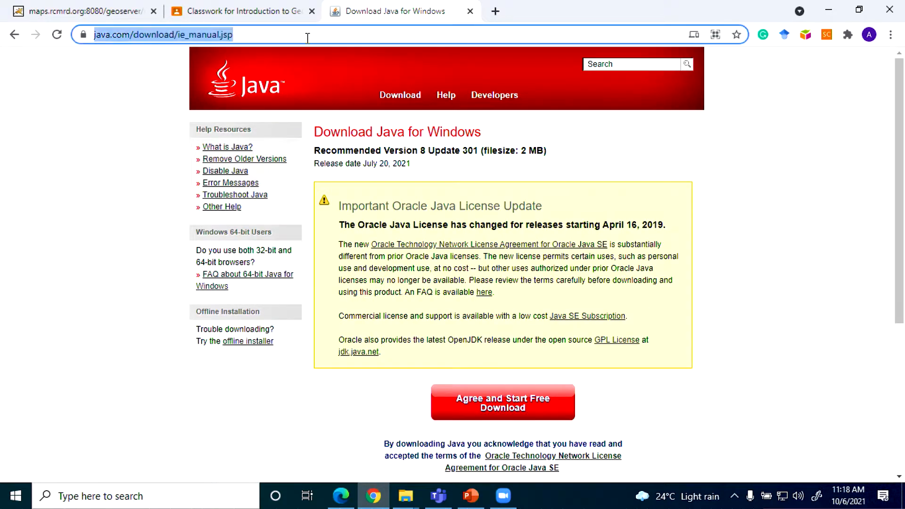
# Step: Switch to the Zoom meeting and post the copied Java download page address in the chat to Everyone
pyautogui.click(504, 495)
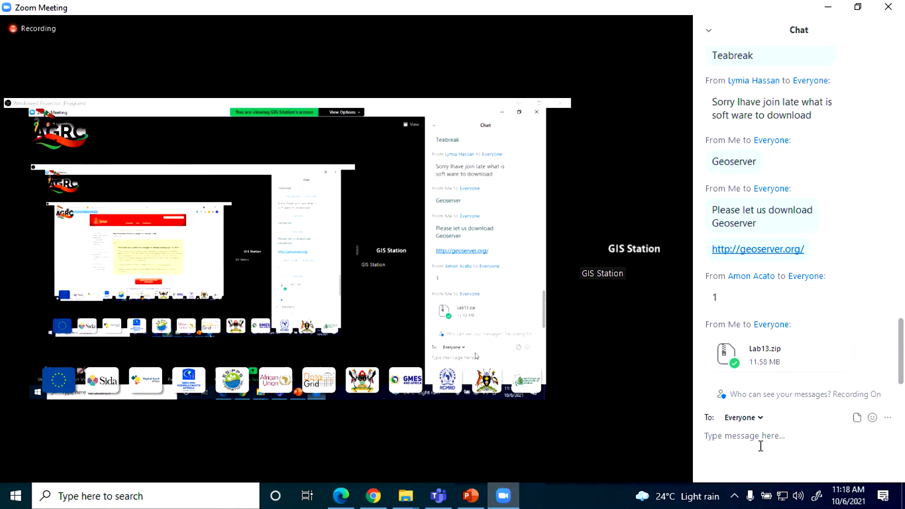
pyautogui.click(760, 443)
pyautogui.hotkey('ctrl', 'v')
pyautogui.press('Return')
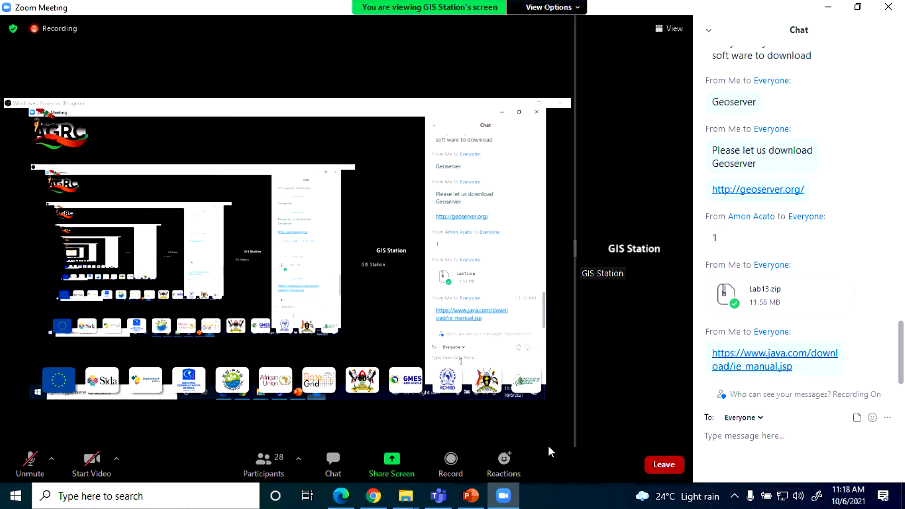
# Step: Switch back to Chrome's Java download page, and bring up the geoserver-2.19.x-latest-bin folder in File Explorer
pyautogui.click(373, 496)
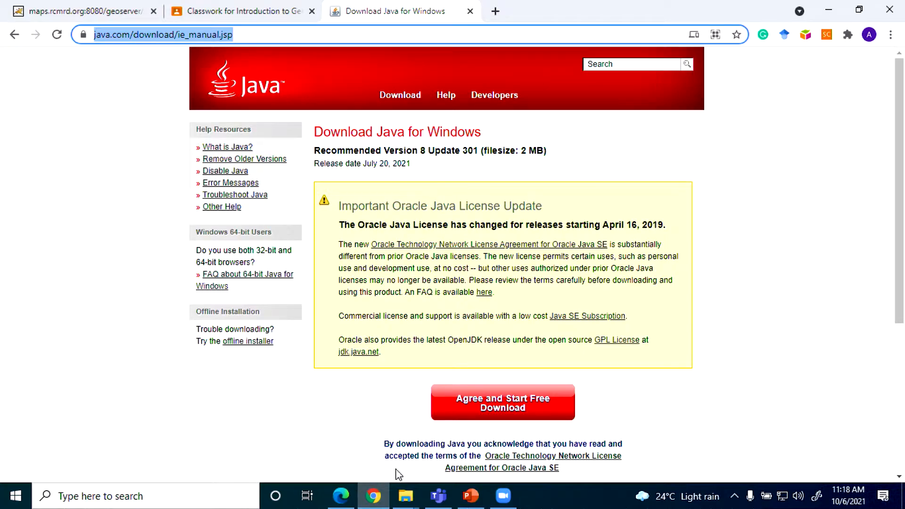
pyautogui.moveTo(406, 501)
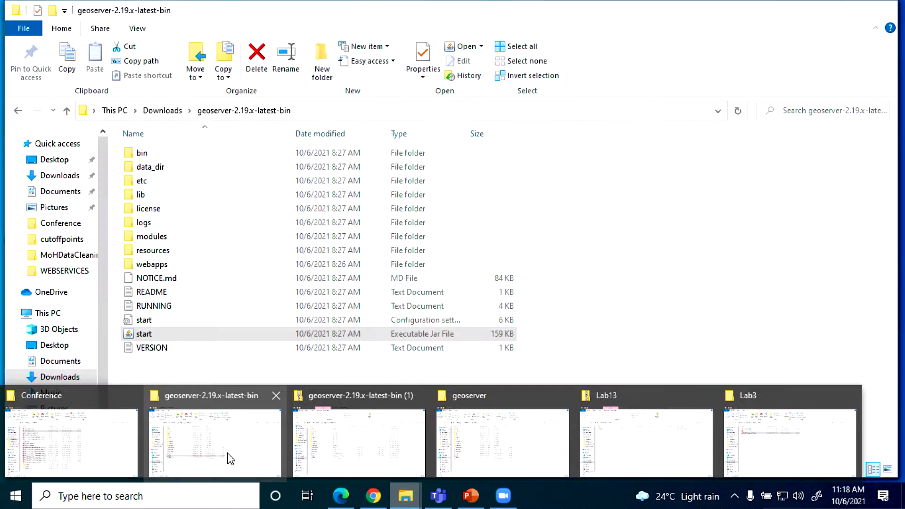
pyautogui.click(227, 458)
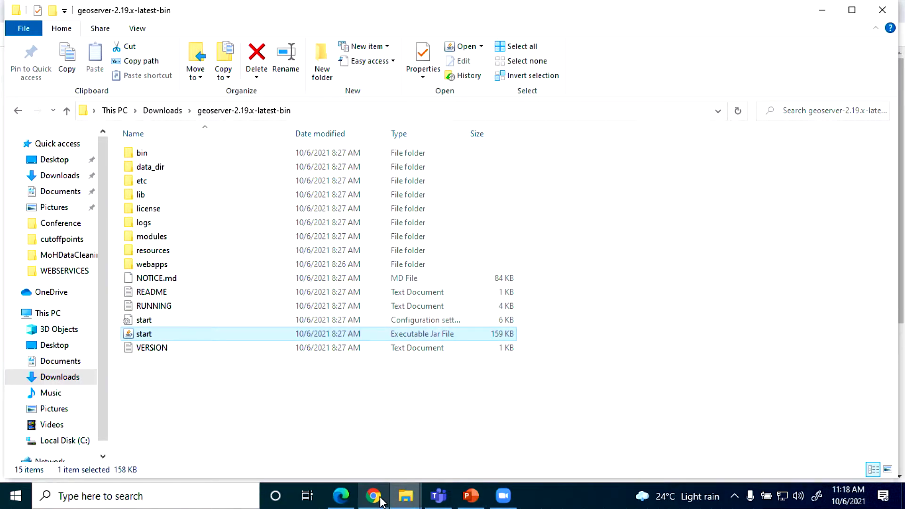
# Step: Return to Zoom and send Everyone the chat message "install java if your computer doesn't have the installation already"
pyautogui.click(503, 496)
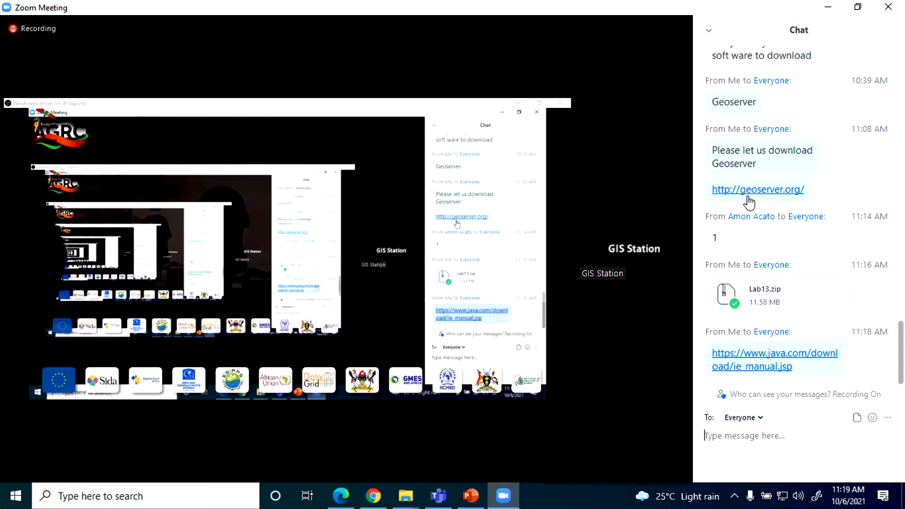
pyautogui.click(769, 446)
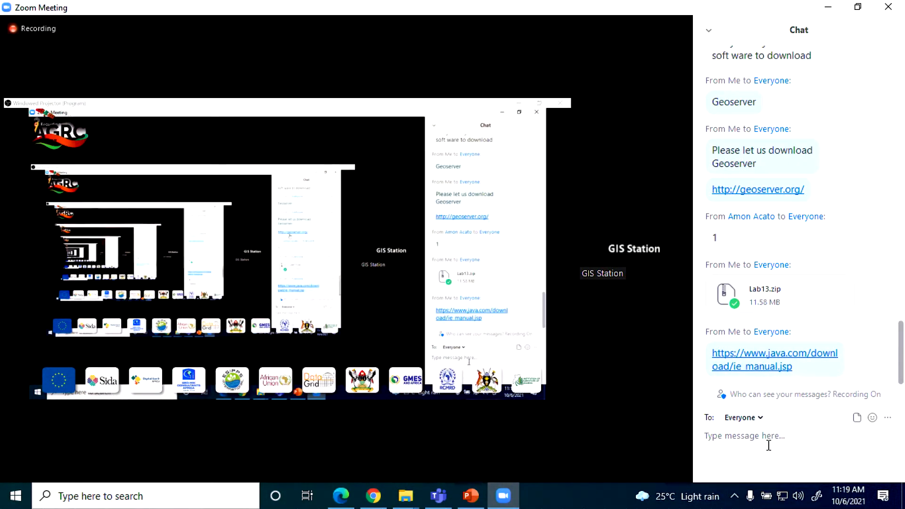
pyautogui.write('insta')
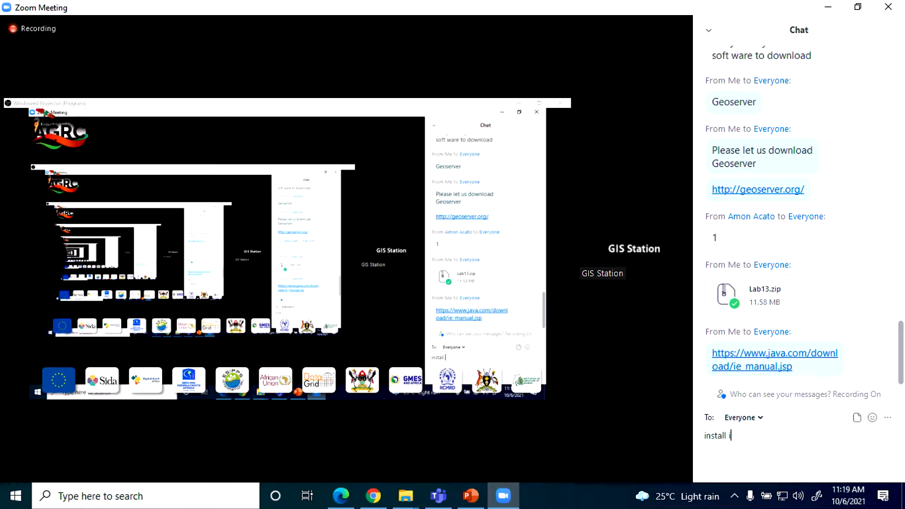
pyautogui.write('ll jave')
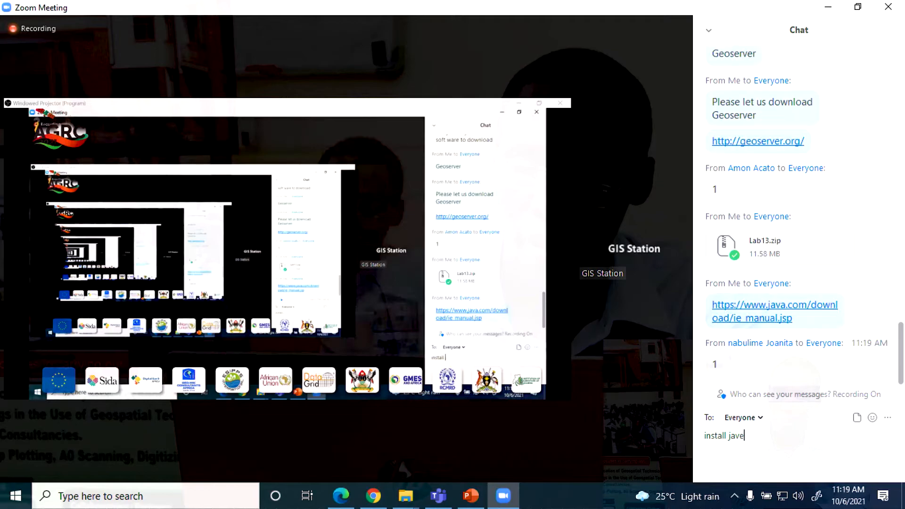
pyautogui.press('BackSpace')
pyautogui.write('a')
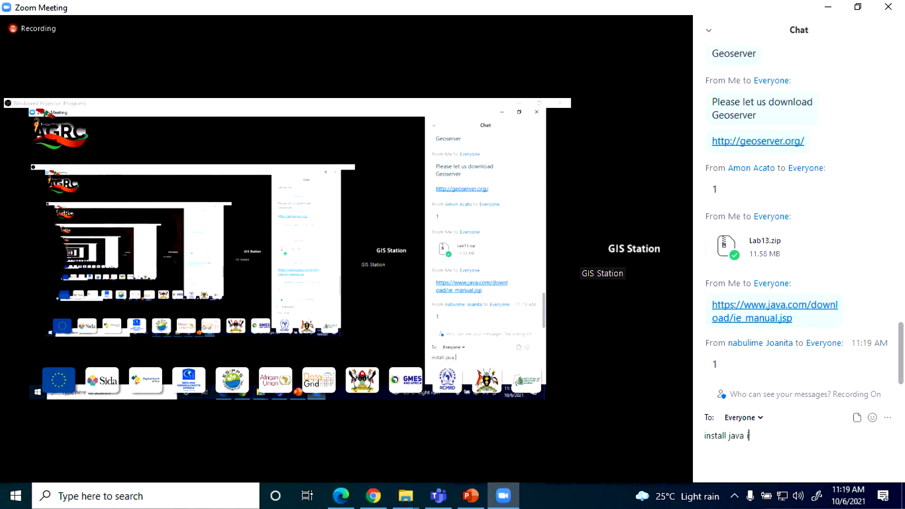
pyautogui.write(' if y')
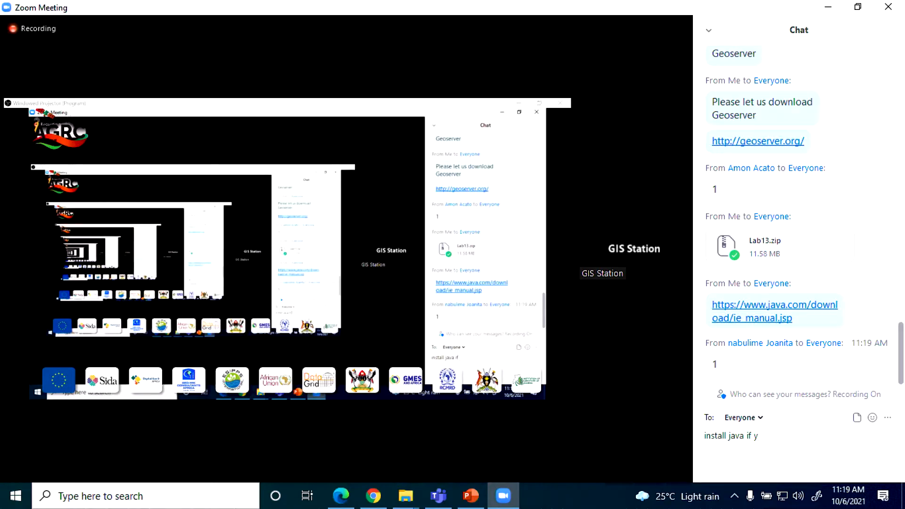
pyautogui.write('our ')
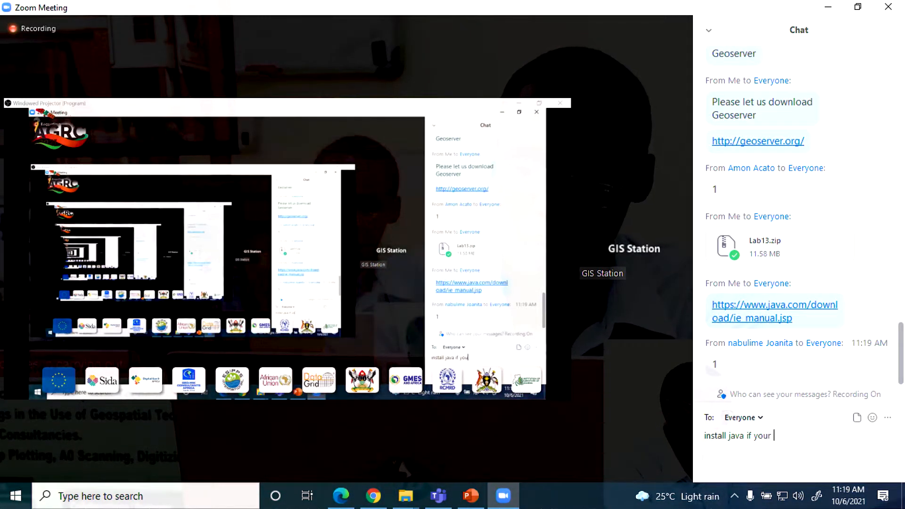
pyautogui.write('compu')
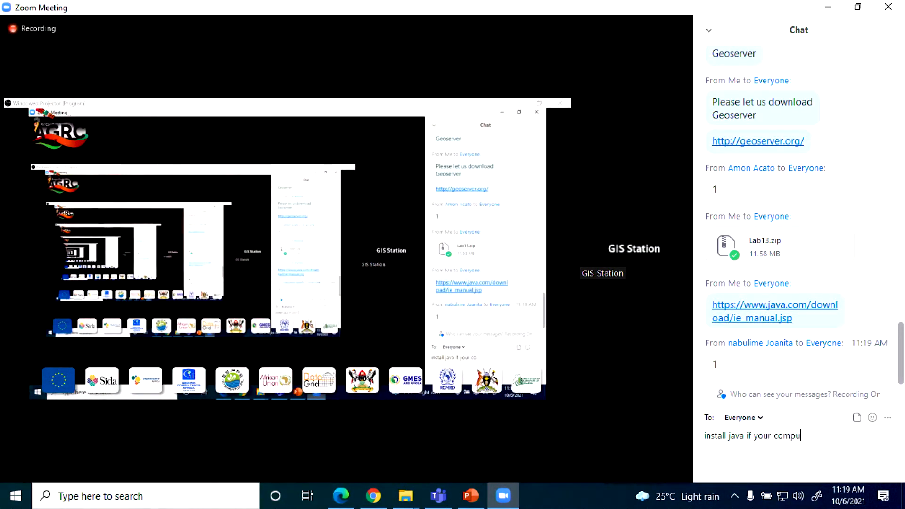
pyautogui.write('ter d')
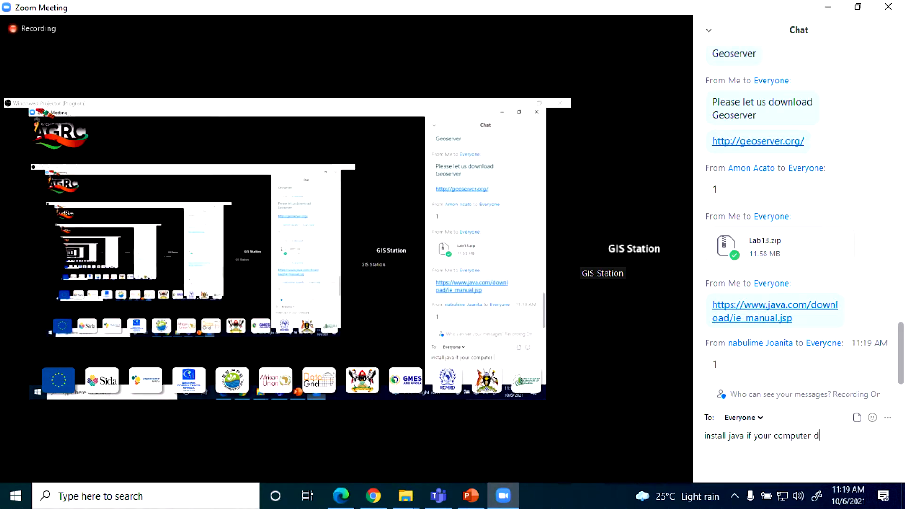
pyautogui.write("oesn't have the i")
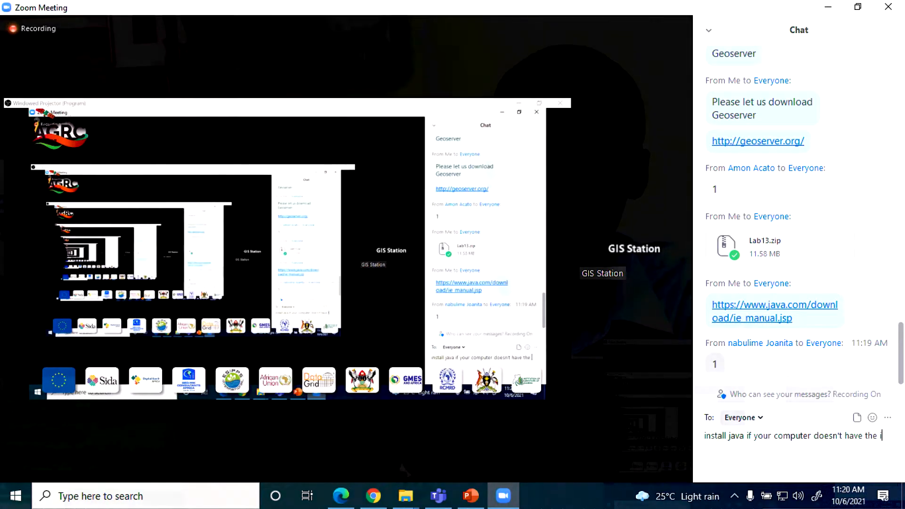
pyautogui.write('nstallation')
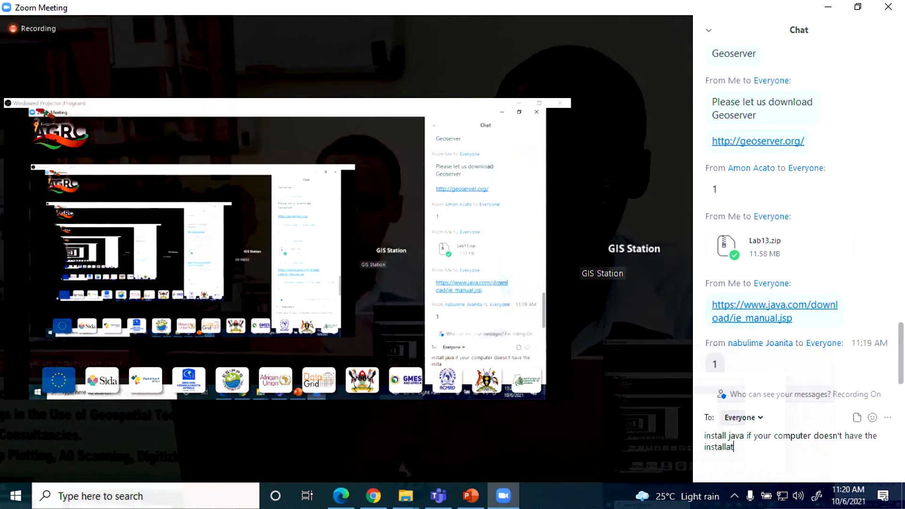
pyautogui.write(' alread')
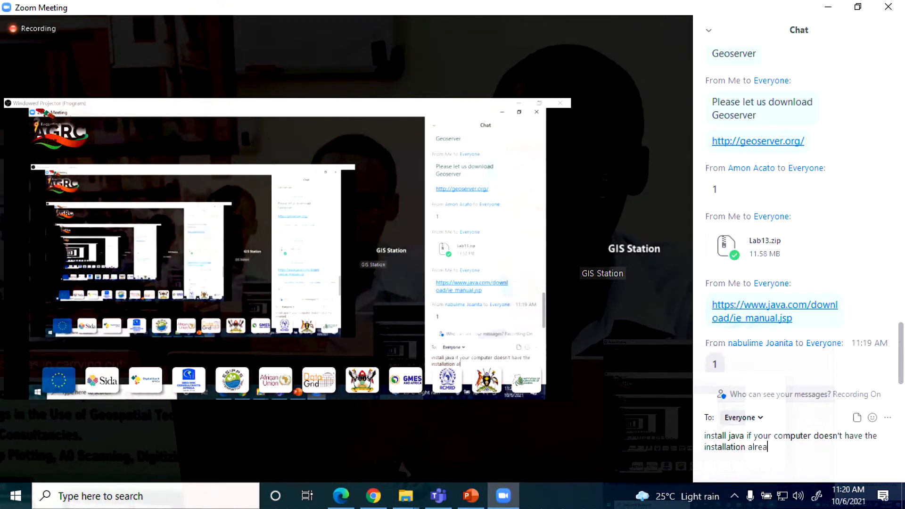
pyautogui.write('y')
pyautogui.press('Return')
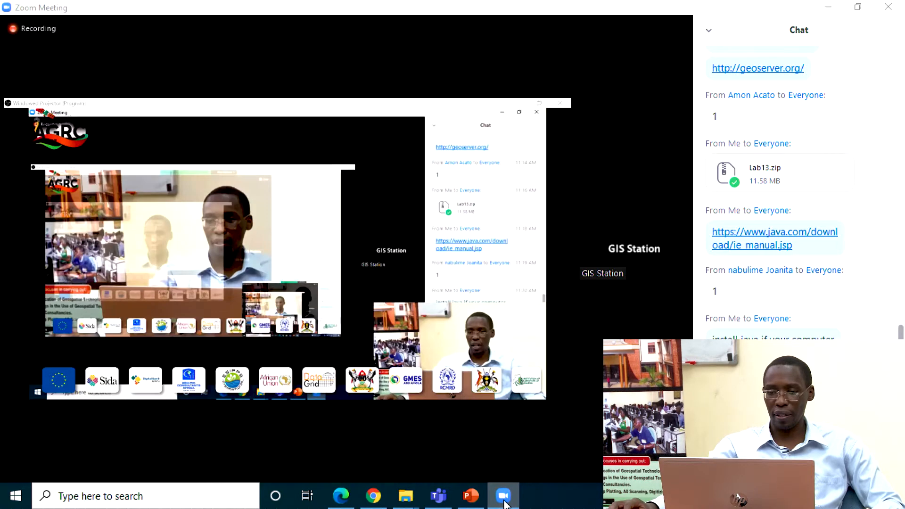
# Step: Minimize the Zoom meeting, show the geoserver-2.19.x-latest-bin folder's items as tiles, and select the executable start JAR file
pyautogui.click(504, 496)
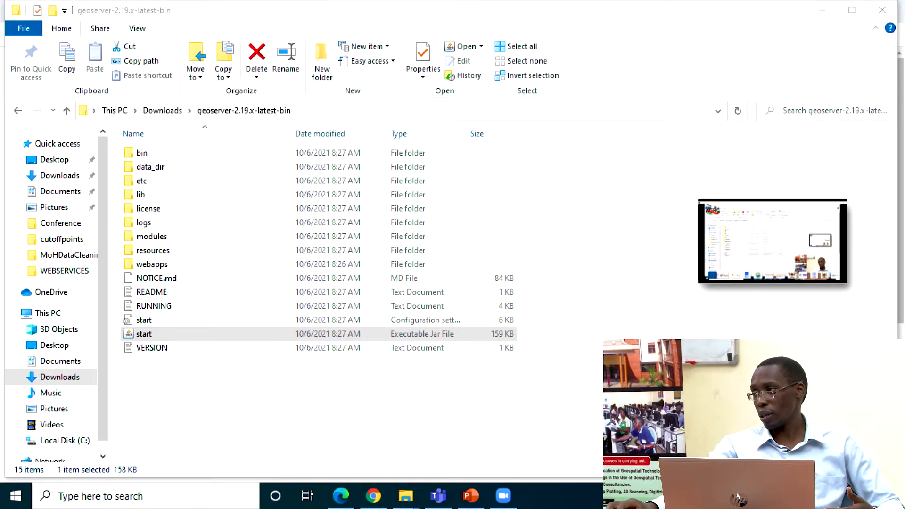
pyautogui.click(150, 335)
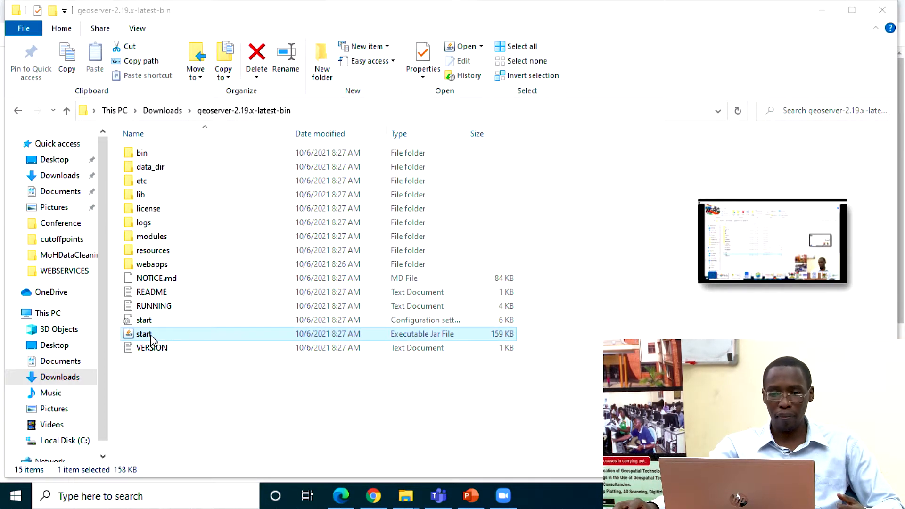
pyautogui.doubleClick(152, 335)
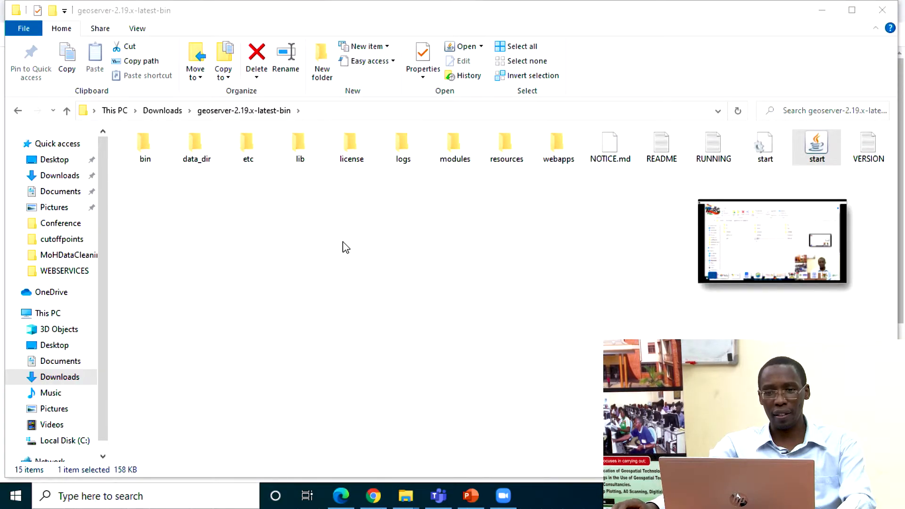
pyautogui.scroll(-1, 346, 247)
pyautogui.click(335, 231)
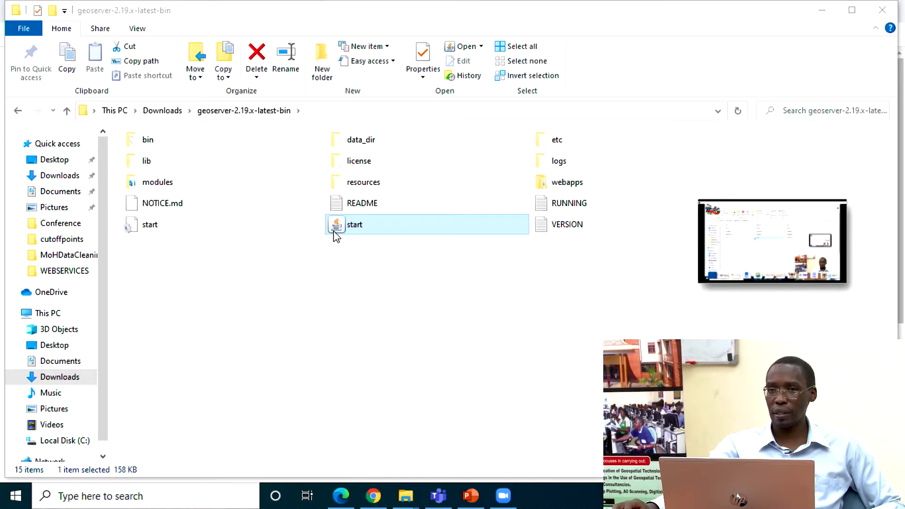
pyautogui.doubleClick(364, 231)
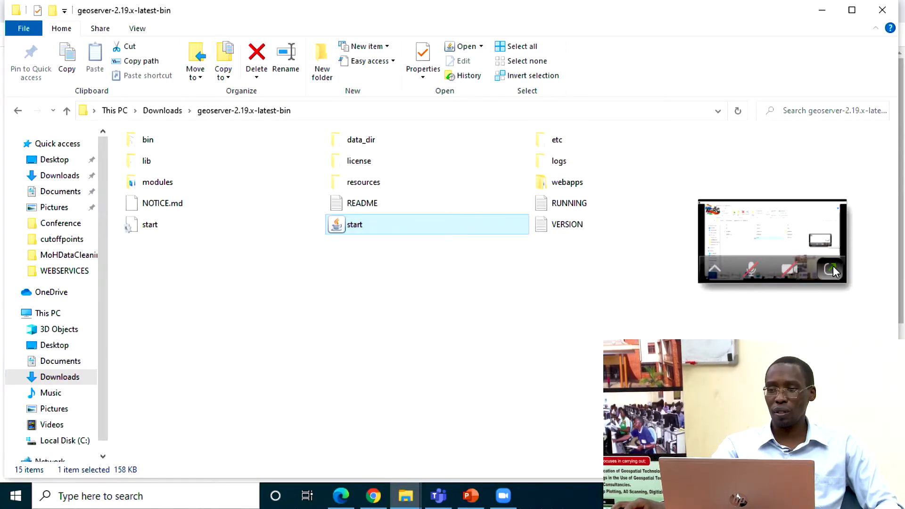
# Step: Restore the Zoom meeting window and read through the recent chat messages from participants
pyautogui.click(824, 272)
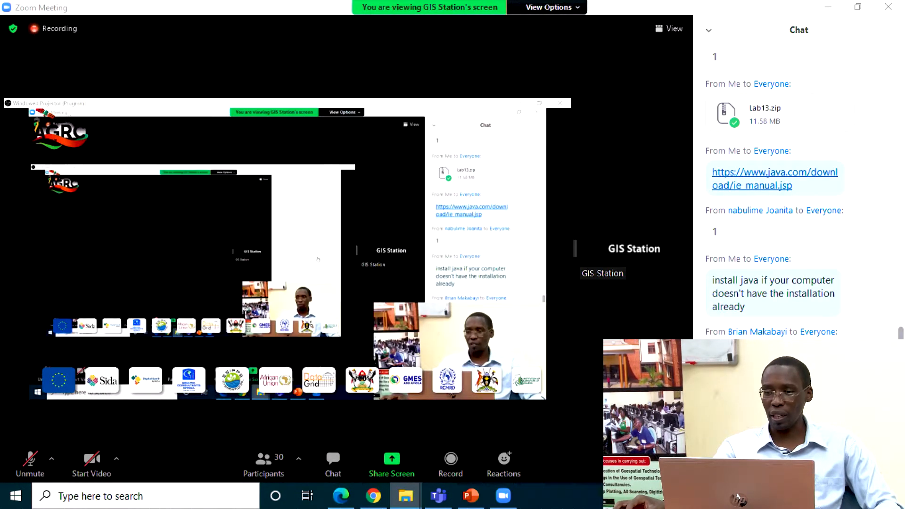
pyautogui.scroll(2, 769, 203)
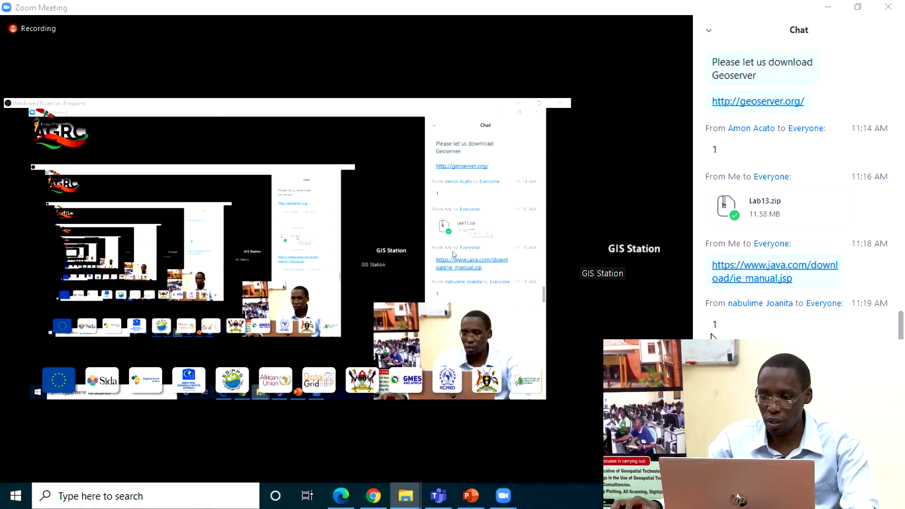
pyautogui.scroll(-4, 797, 203)
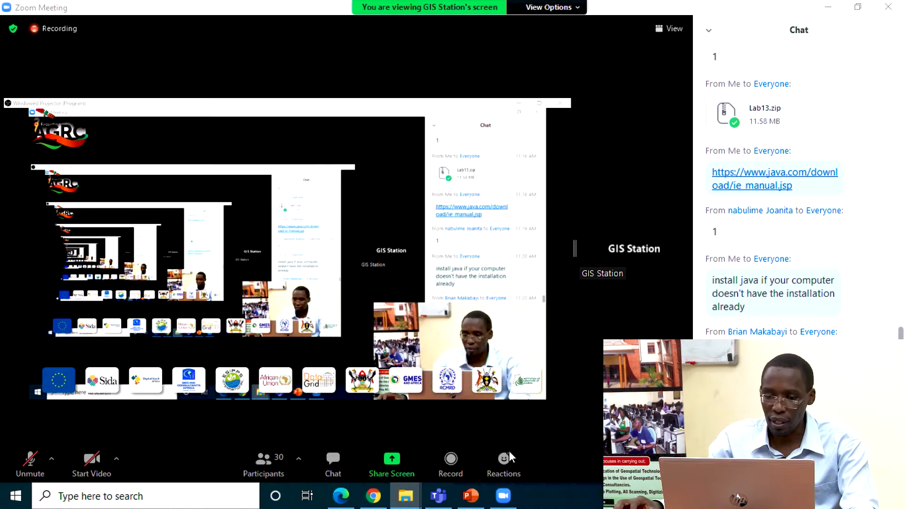
# Step: Switch to Chrome, open the Classroom course's People page, and invite the requesting participant as a student by searching for their name
pyautogui.click(373, 497)
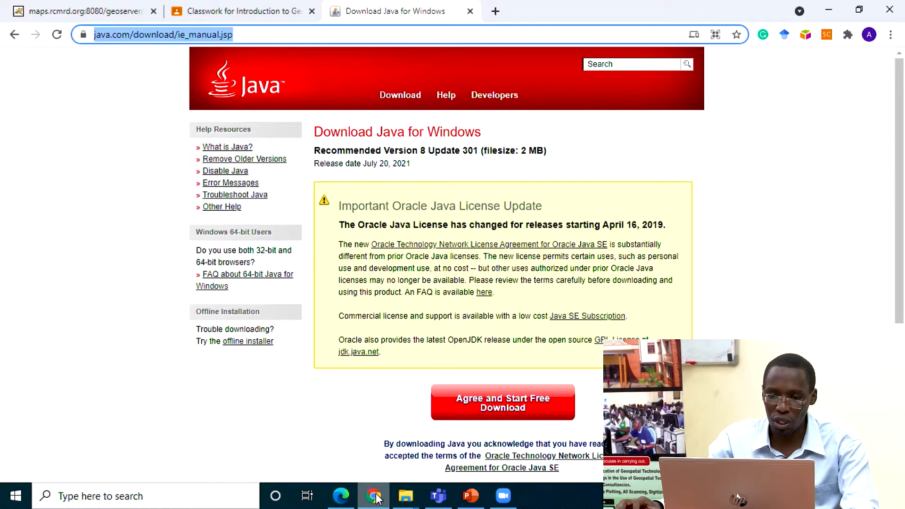
pyautogui.click(210, 11)
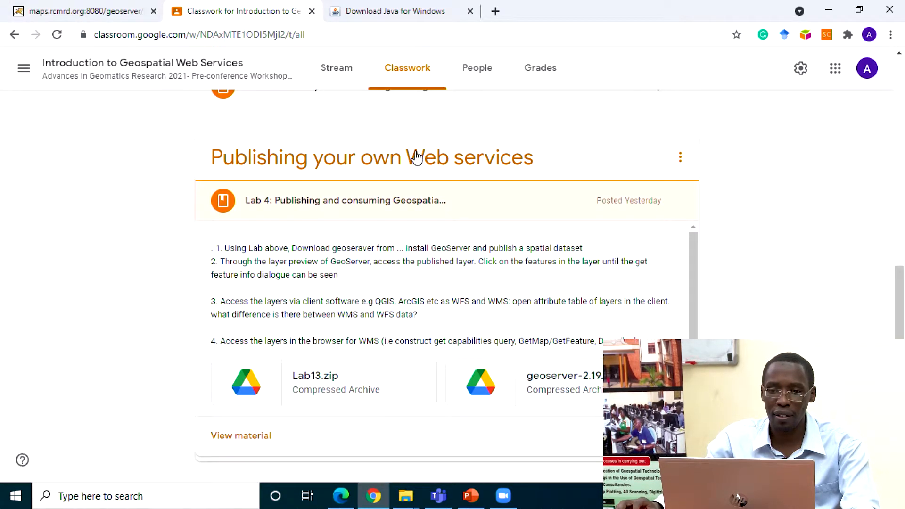
pyautogui.click(483, 72)
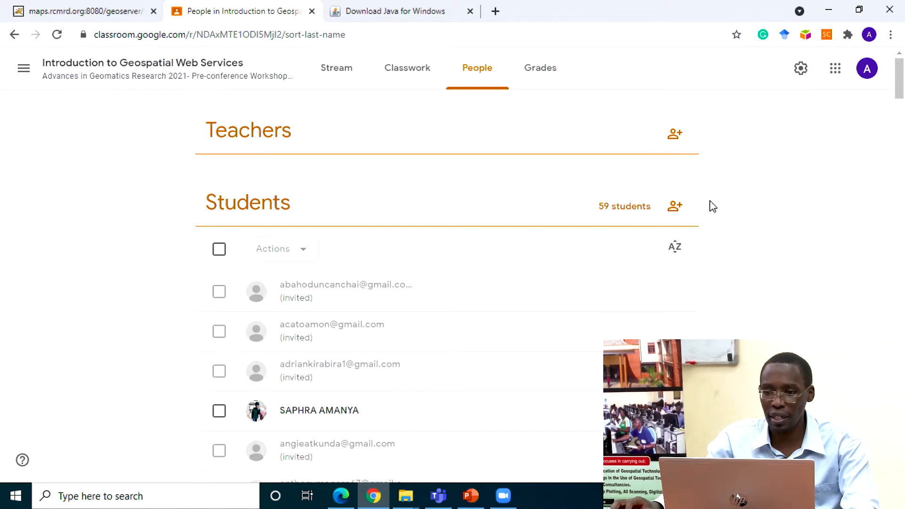
pyautogui.click(674, 324)
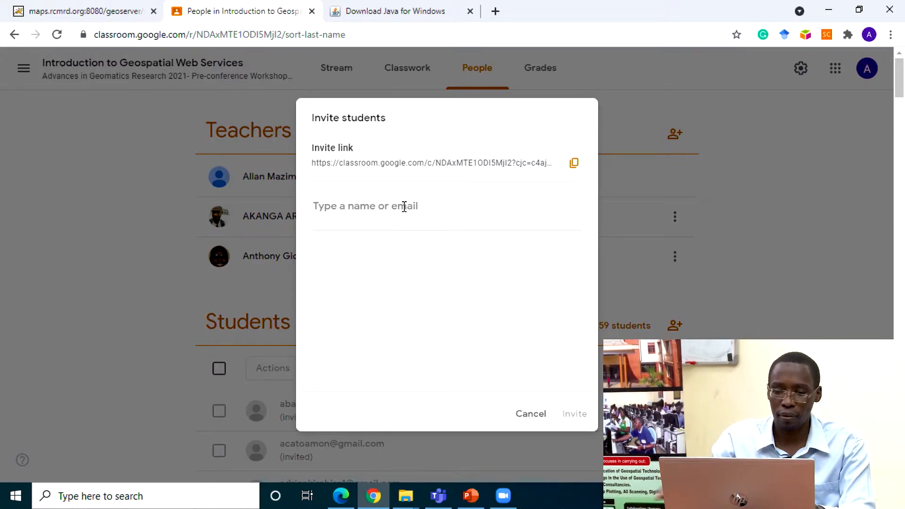
pyautogui.write('brian')
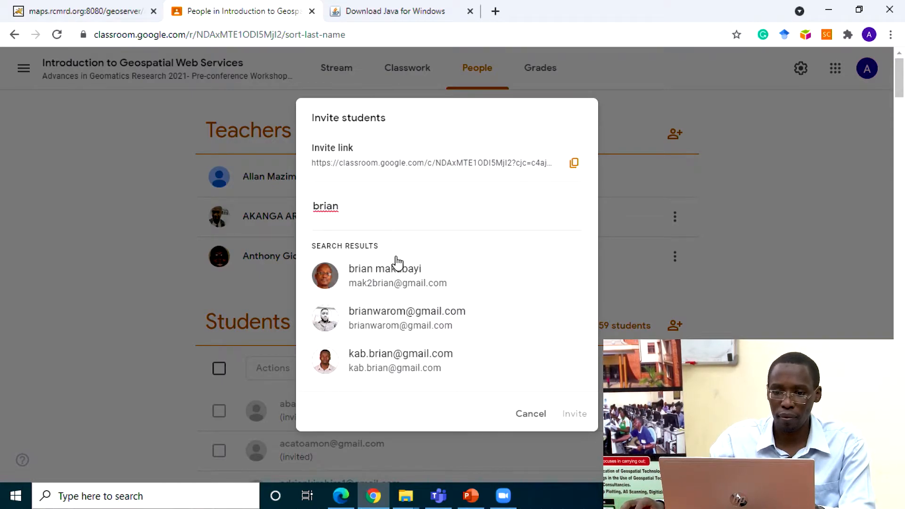
pyautogui.click(398, 280)
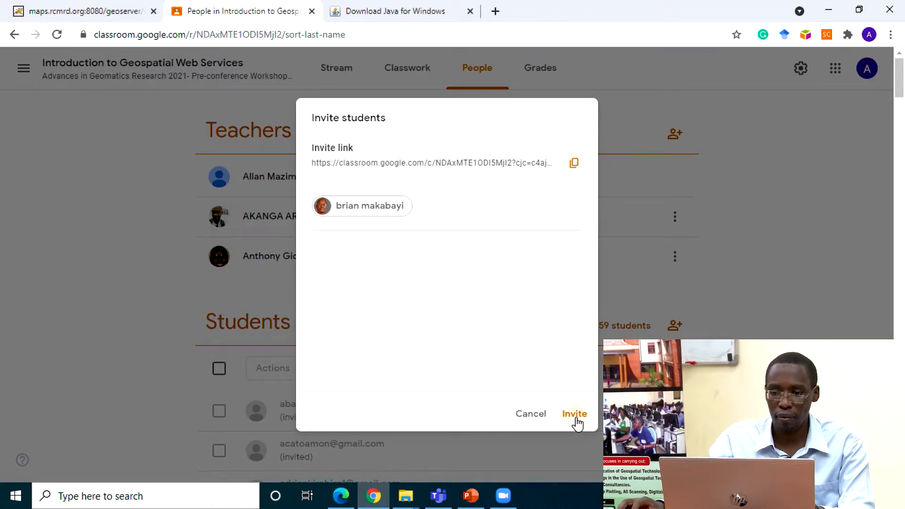
pyautogui.click(575, 415)
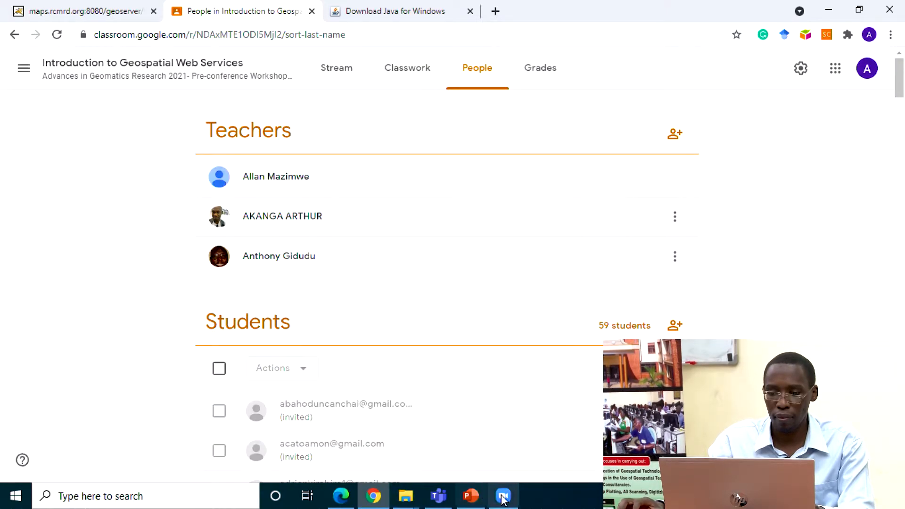
# Step: Return to Zoom and share the compressed geoserver-2.19.x-latest-bin (1) file from Downloads with Everyone in the meeting chat
pyautogui.click(504, 495)
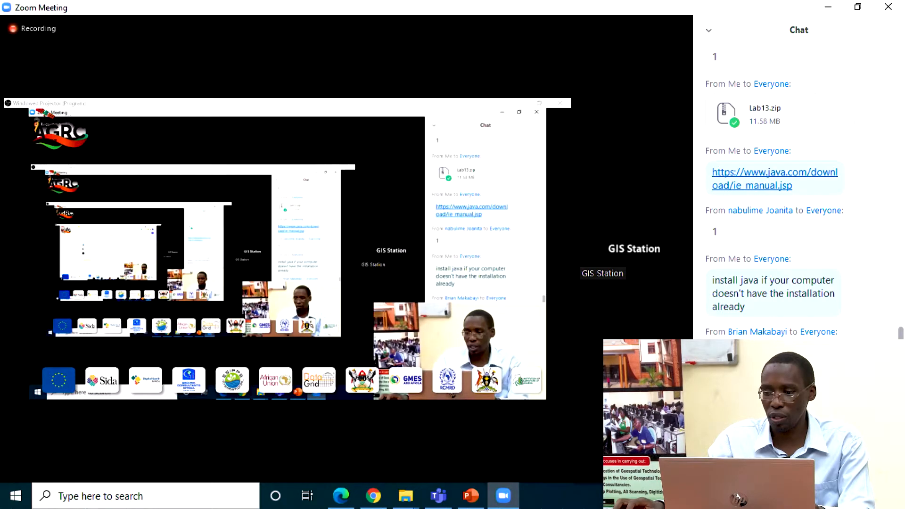
pyautogui.click(839, 438)
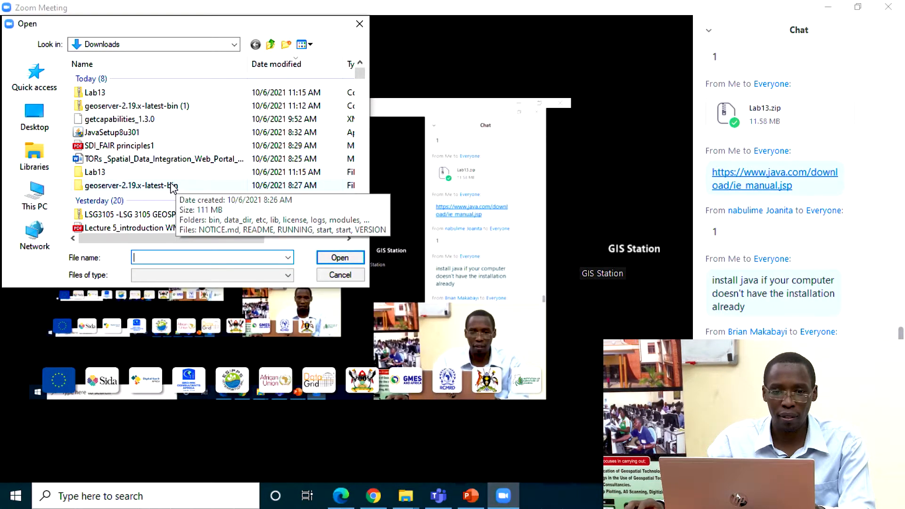
pyautogui.scroll(-2, 160, 194)
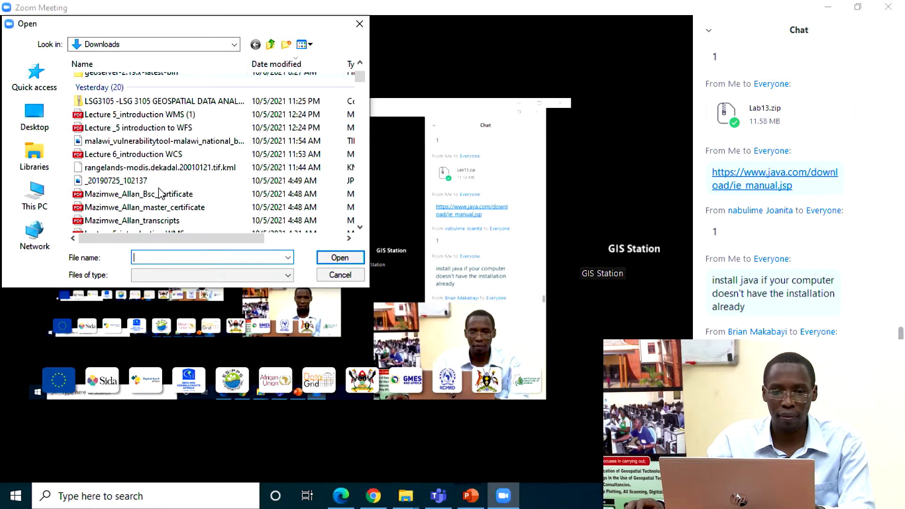
pyautogui.scroll(4, 160, 193)
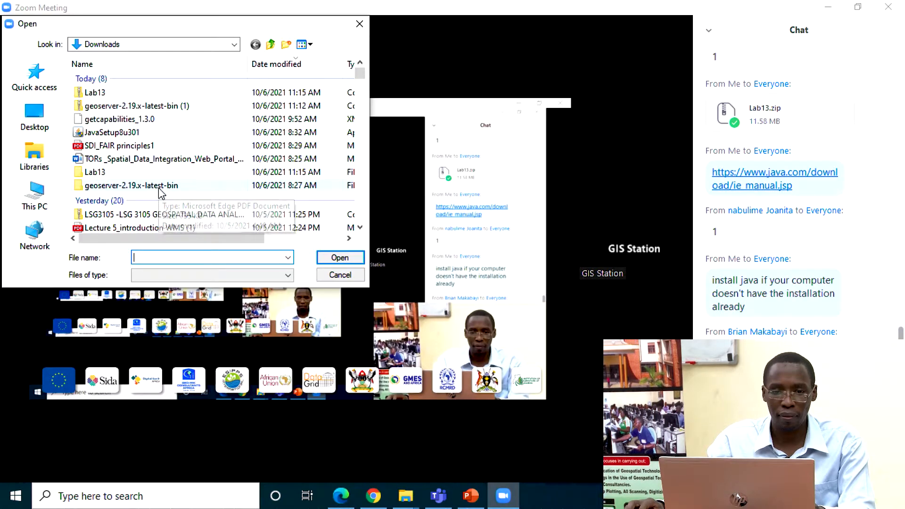
pyautogui.click(153, 107)
pyautogui.click(339, 257)
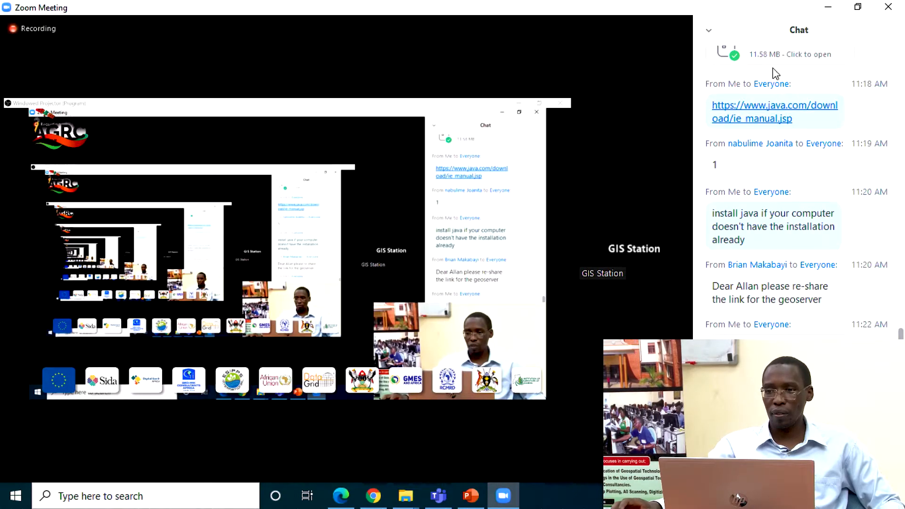
pyautogui.scroll(4, 769, 118)
pyautogui.scroll(1, 753, 138)
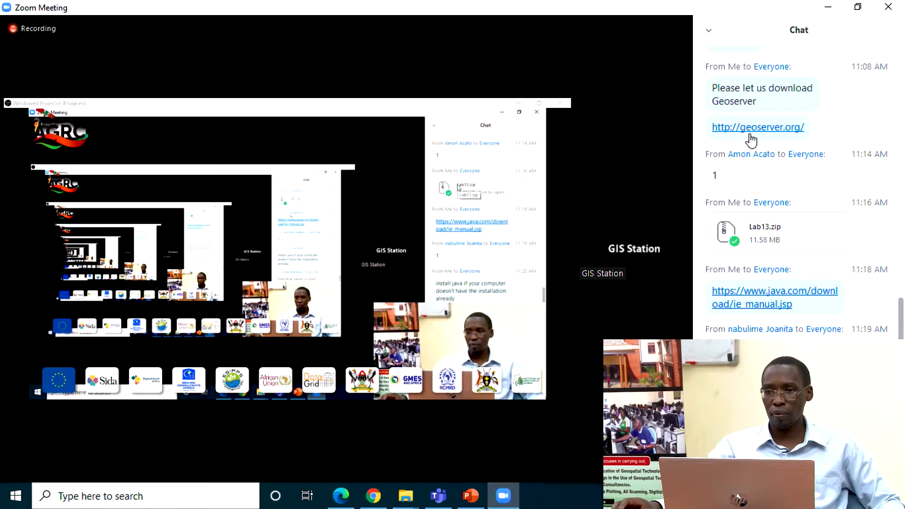
pyautogui.moveTo(818, 135); pyautogui.dragTo(715, 141)
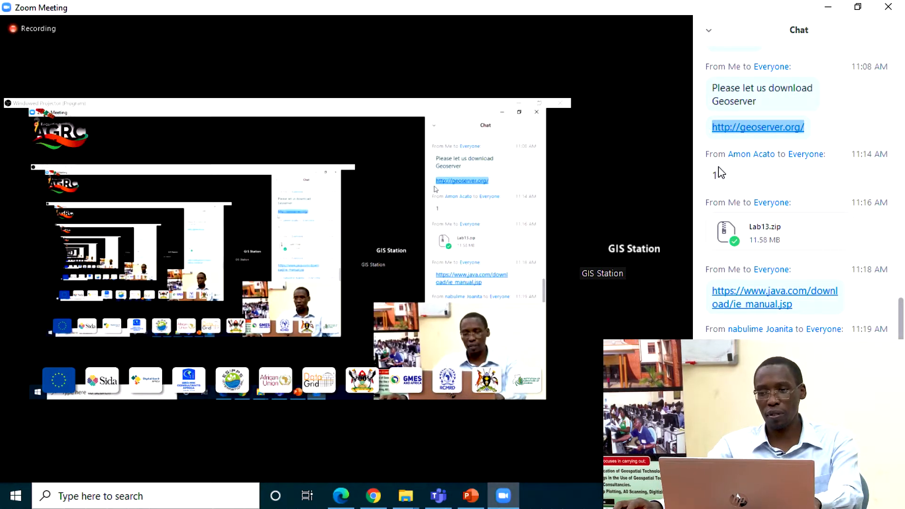
pyautogui.click(773, 448)
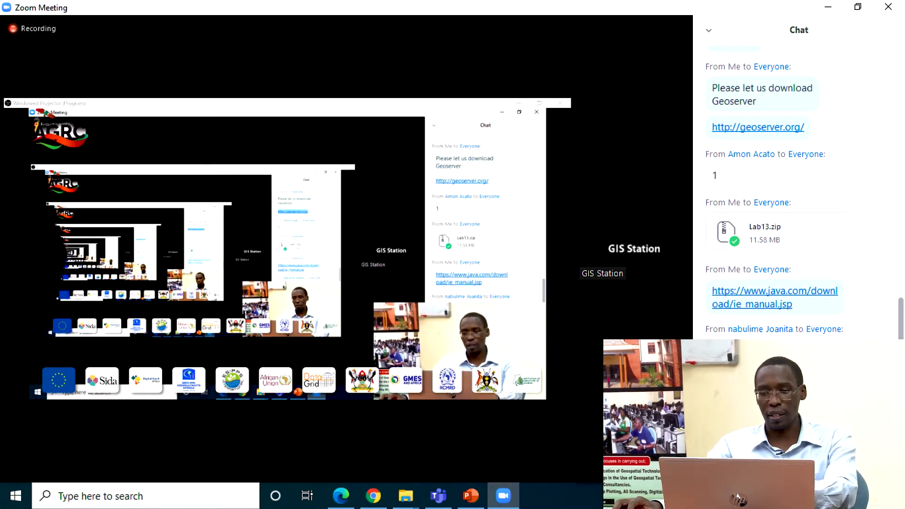
pyautogui.press('Return')
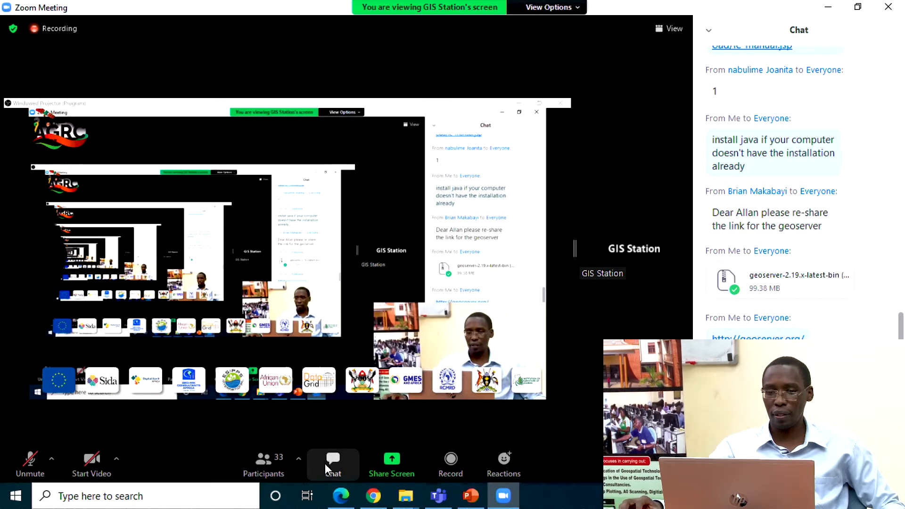
# Step: Switch to Chrome to show the Download Java for Windows page, and bring up the extracted geoserver folder in File Explorer
pyautogui.click(374, 498)
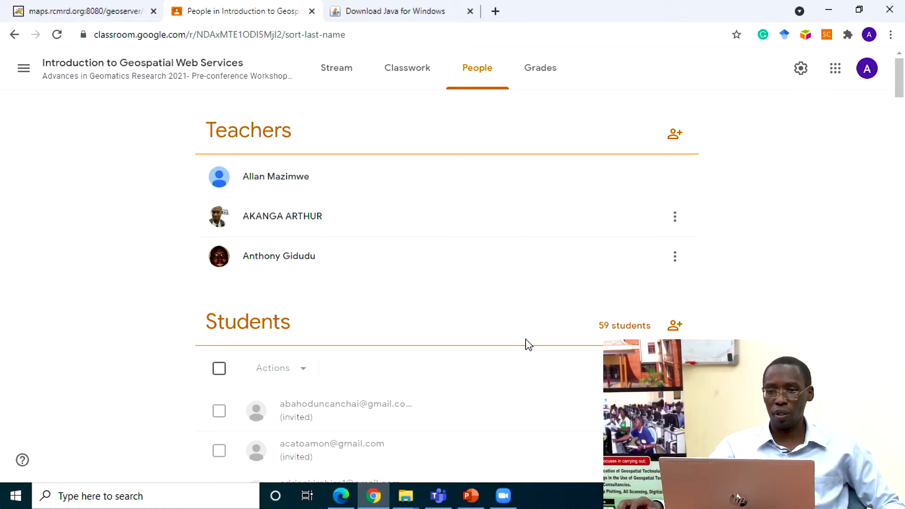
pyautogui.click(385, 10)
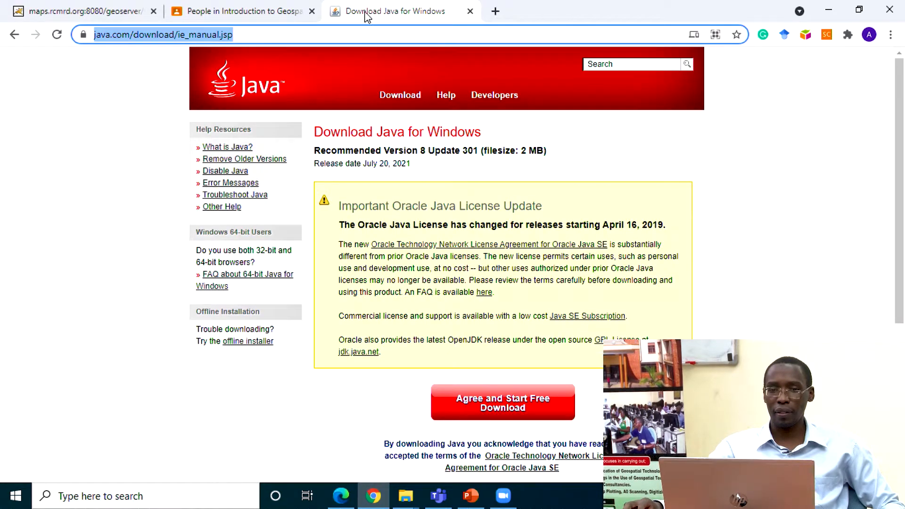
pyautogui.moveTo(406, 495)
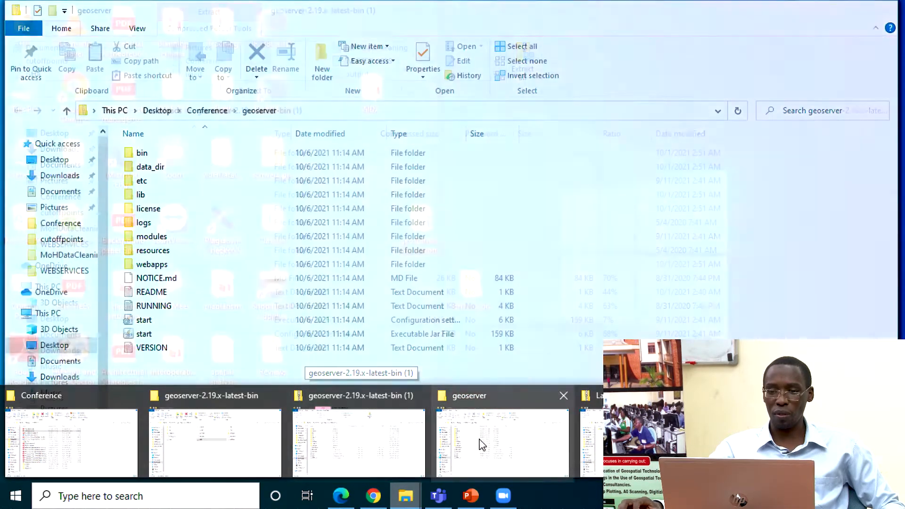
pyautogui.click(481, 441)
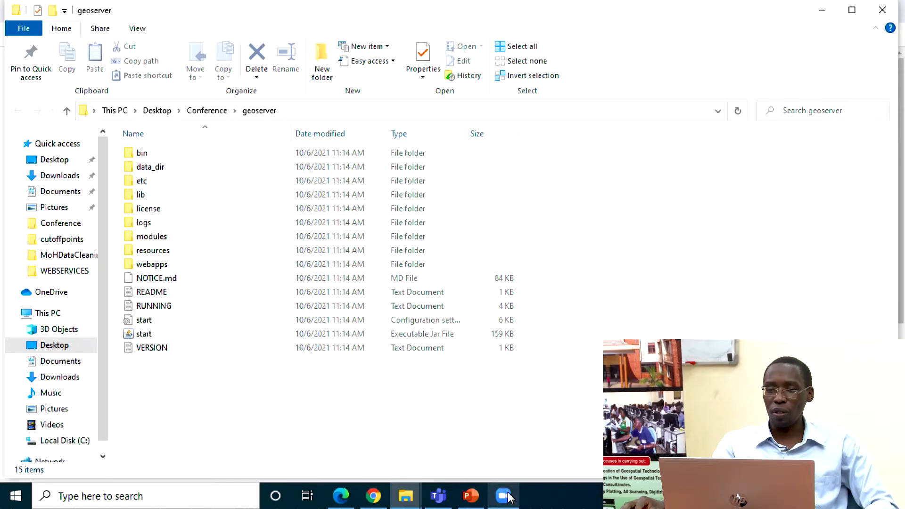
# Step: Return to the Zoom meeting, review the links and files shared in the chat, and minimize the meeting
pyautogui.moveTo(505, 496)
pyautogui.click(568, 466)
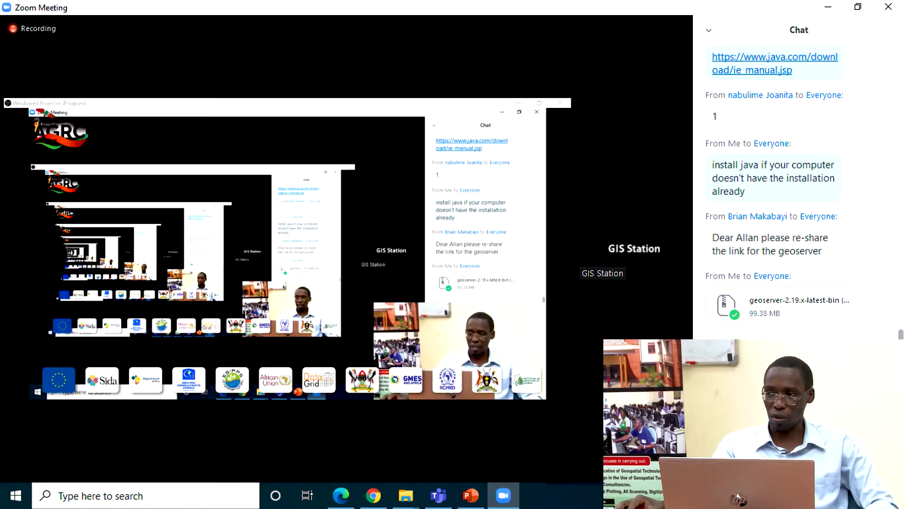
pyautogui.press('Return')
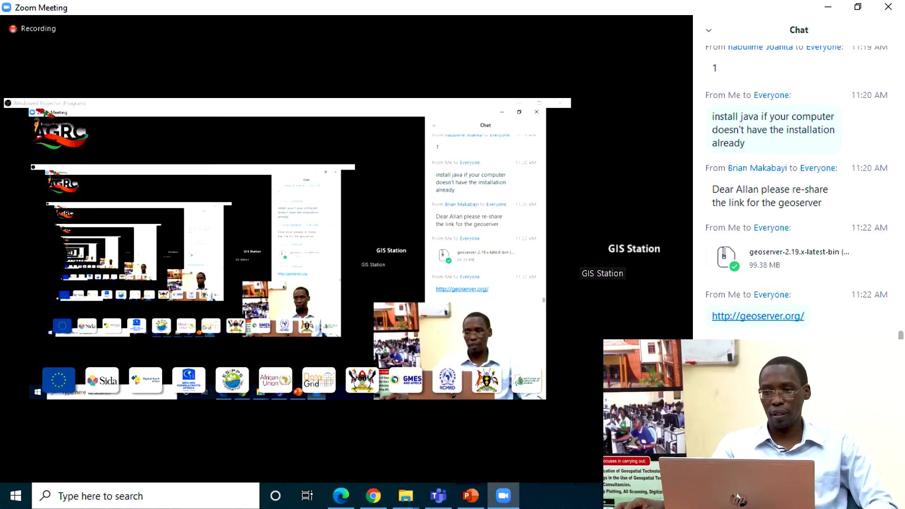
pyautogui.scroll(10, 901, 334)
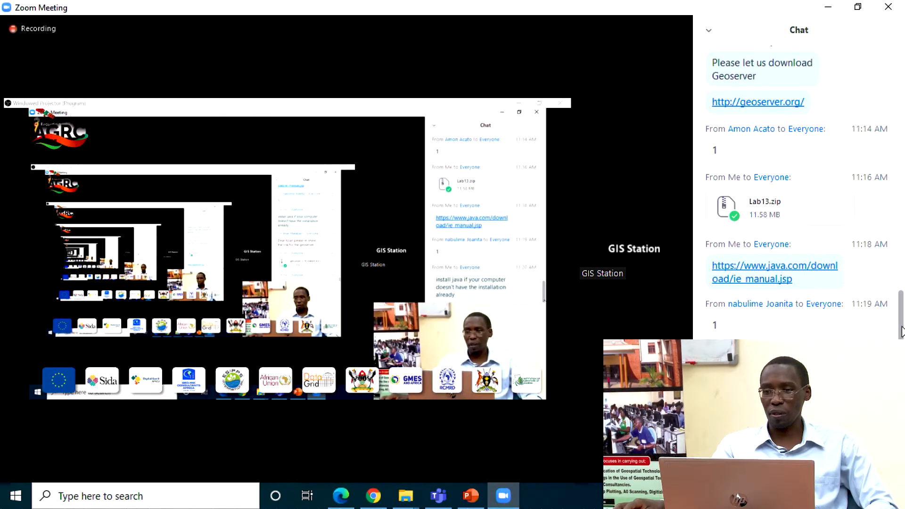
pyautogui.moveTo(901, 332); pyautogui.dragTo(902, 369)
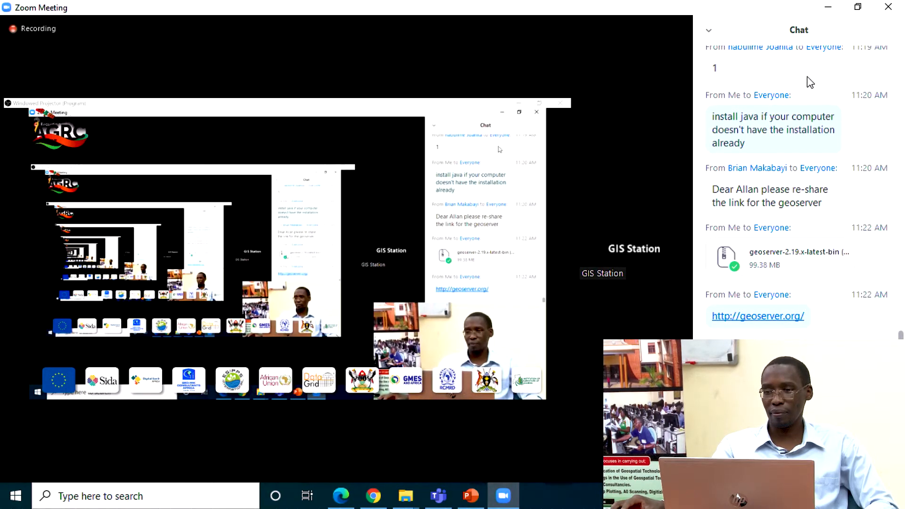
pyautogui.click(825, 11)
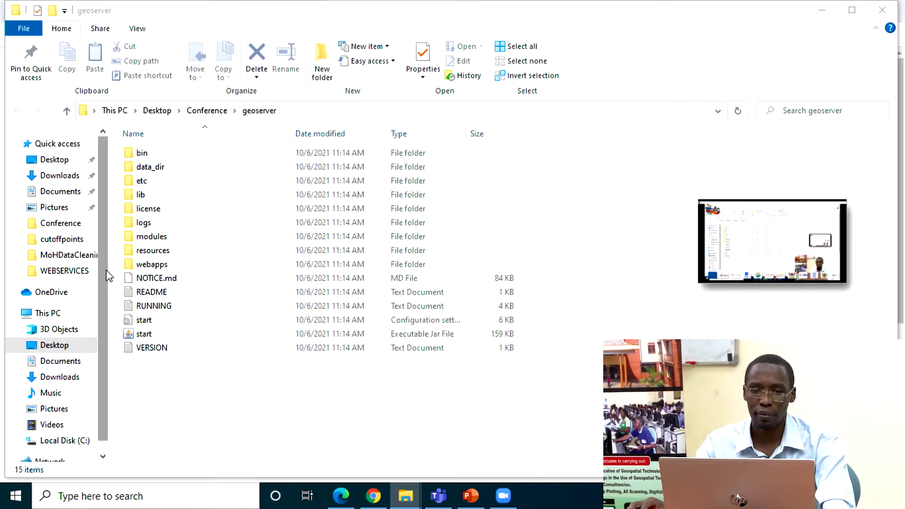
# Step: Narrow the navigation pane of the geoserver folder window and restore the full Zoom meeting window
pyautogui.moveTo(108, 269); pyautogui.dragTo(65, 269)
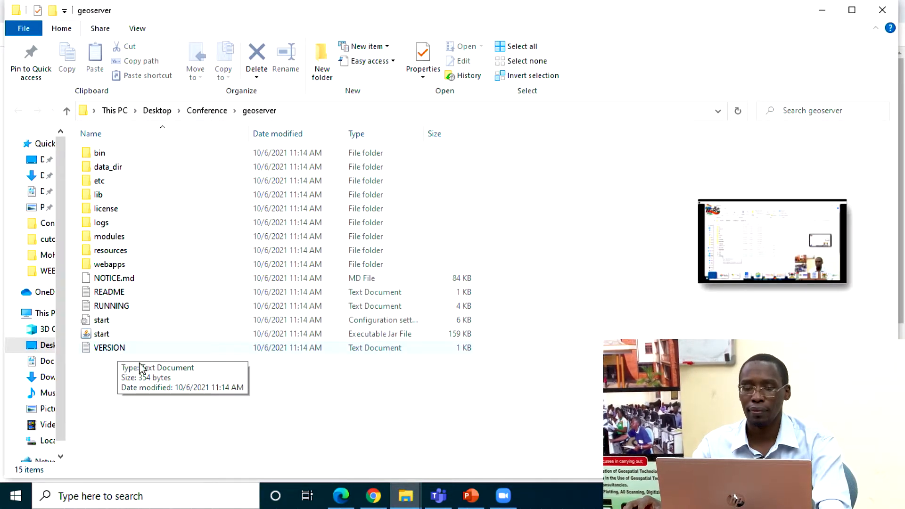
pyautogui.moveTo(519, 503)
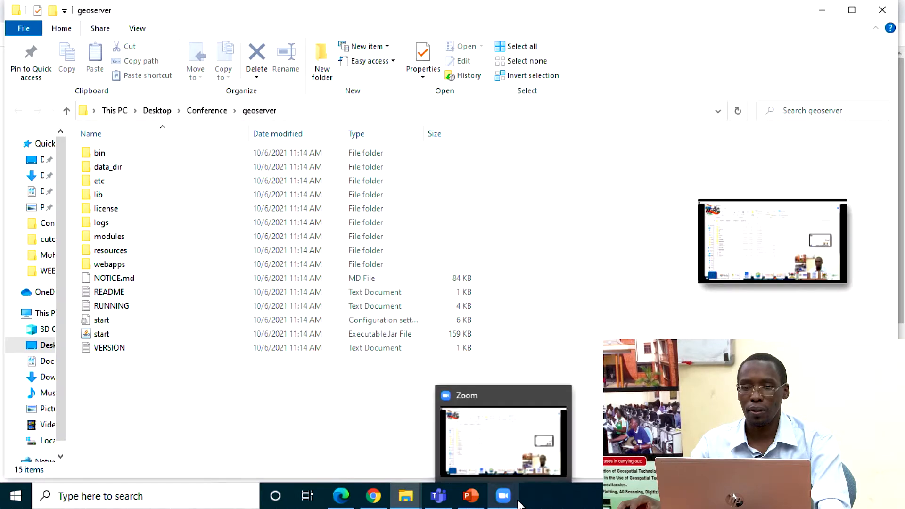
pyautogui.click(516, 427)
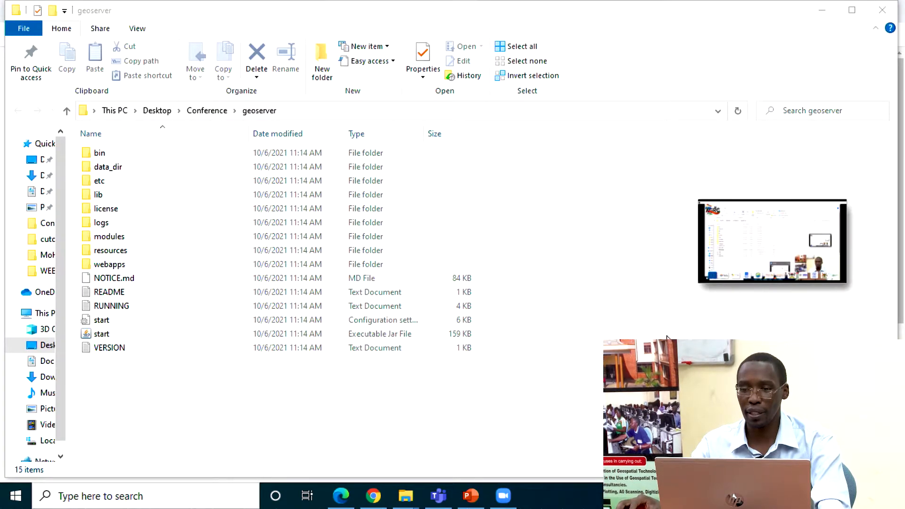
pyautogui.click(830, 270)
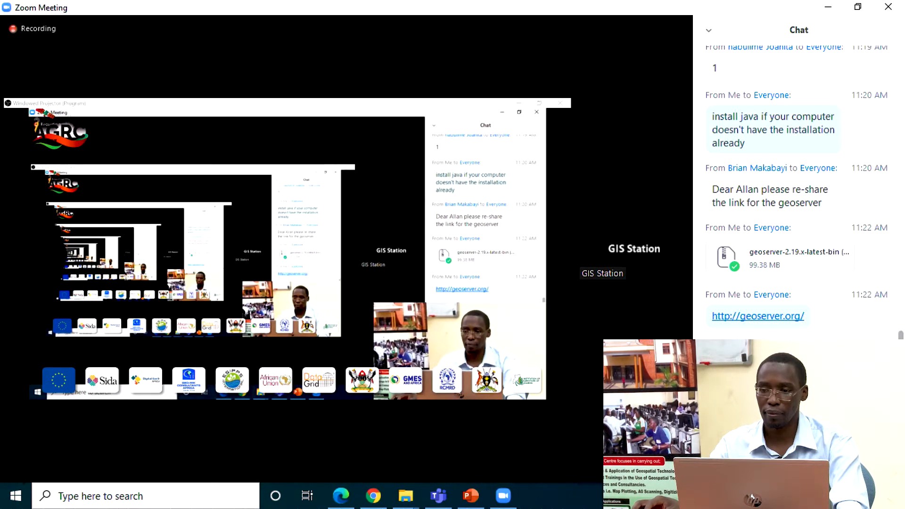
# Step: Review the files and links shared earlier in the chat, and accept the host's request to unmute
pyautogui.scroll(2, 802, 189)
pyautogui.scroll(1, 802, 188)
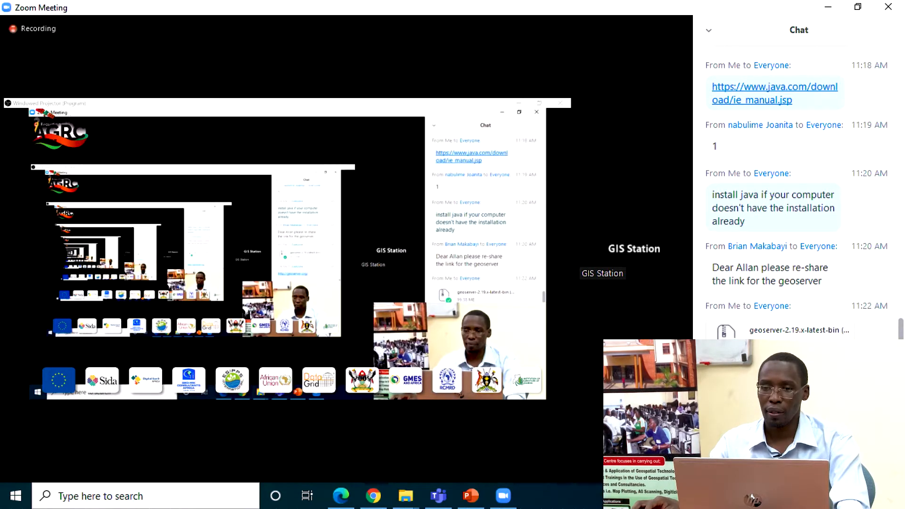
pyautogui.scroll(5, 802, 188)
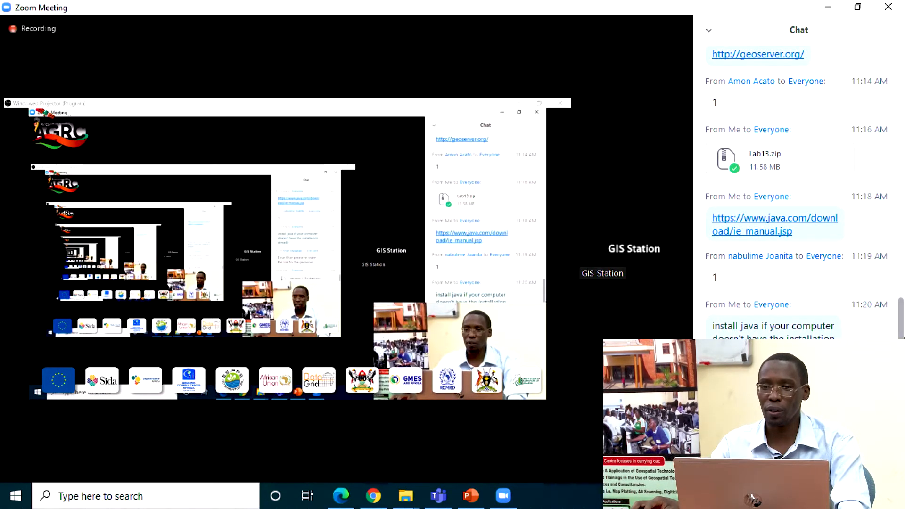
pyautogui.scroll(-7, 802, 189)
pyautogui.scroll(-1, 802, 189)
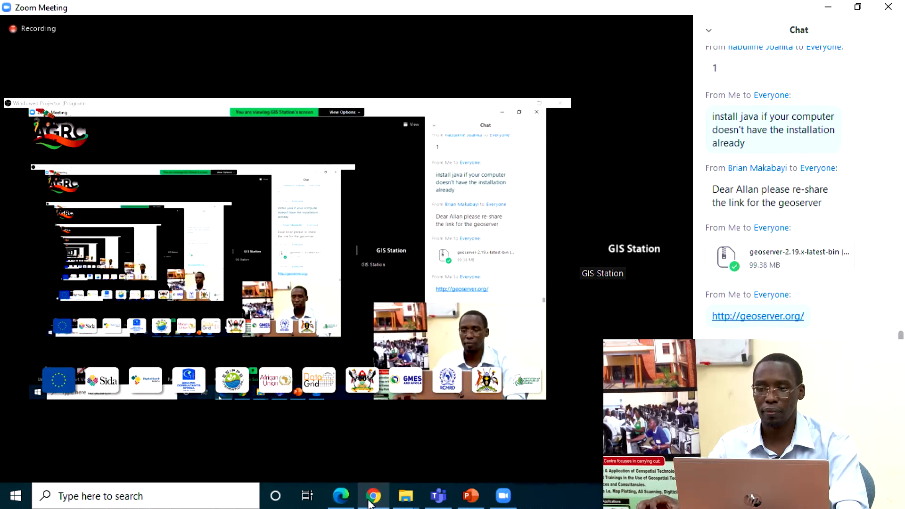
pyautogui.moveTo(372, 503)
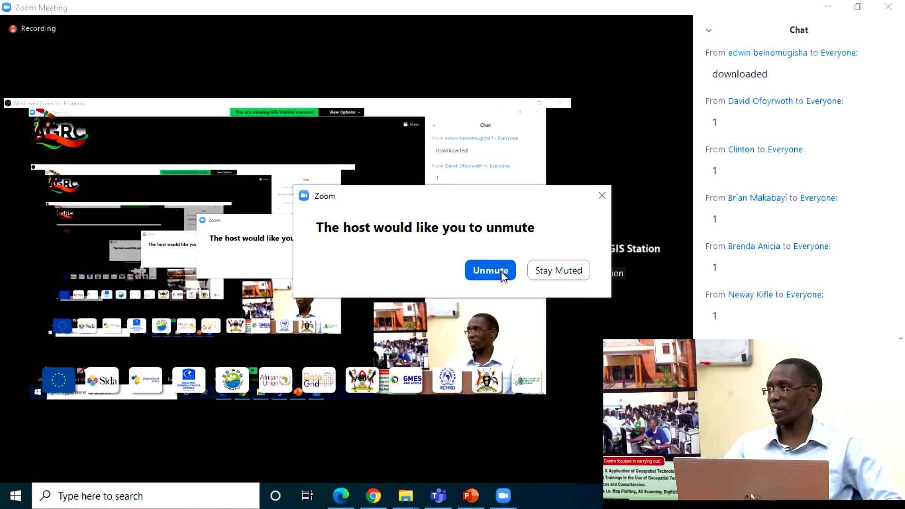
pyautogui.click(503, 276)
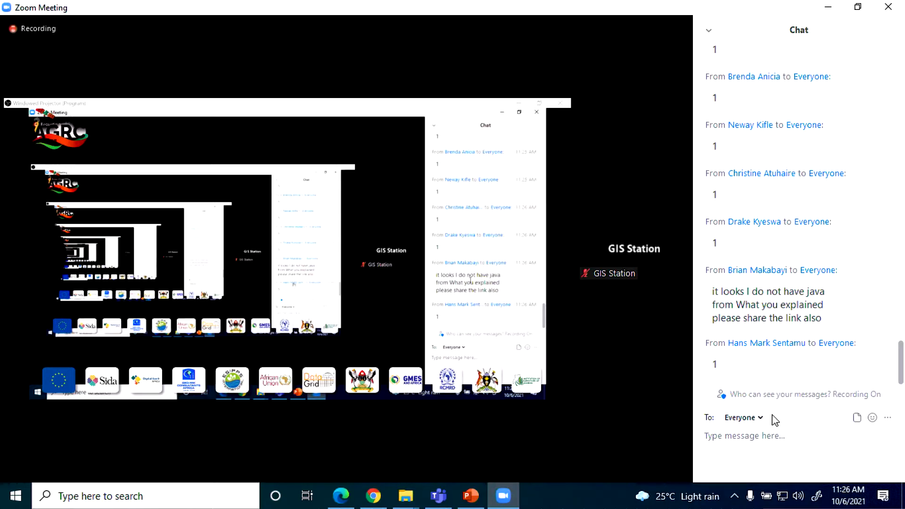
pyautogui.scroll(3, 749, 238)
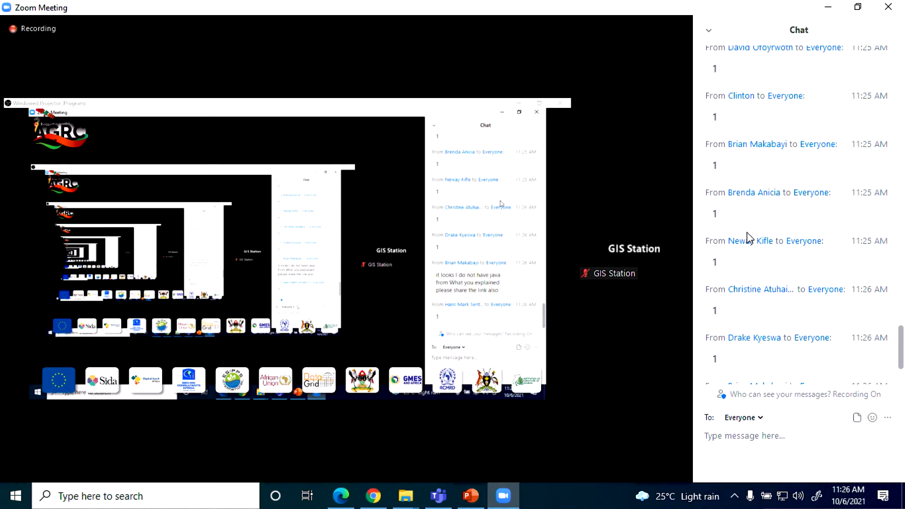
pyautogui.scroll(-3, 749, 238)
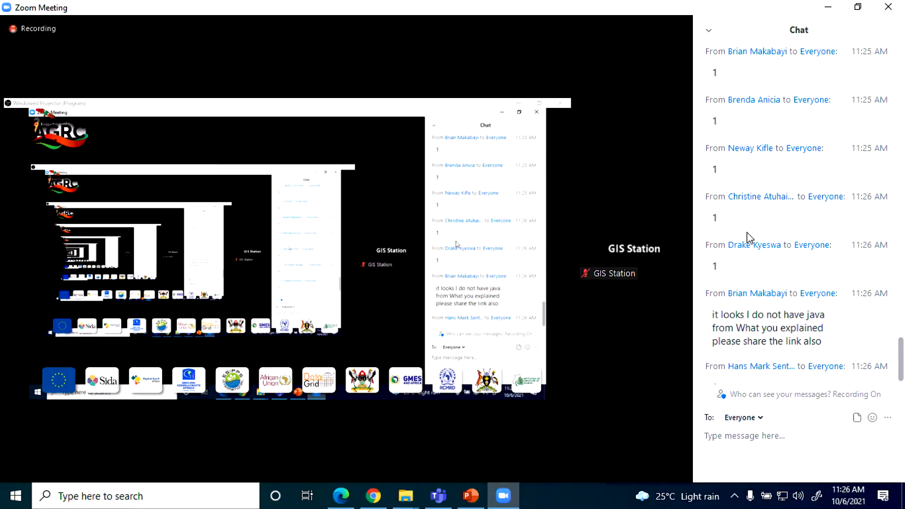
pyautogui.scroll(5, 748, 237)
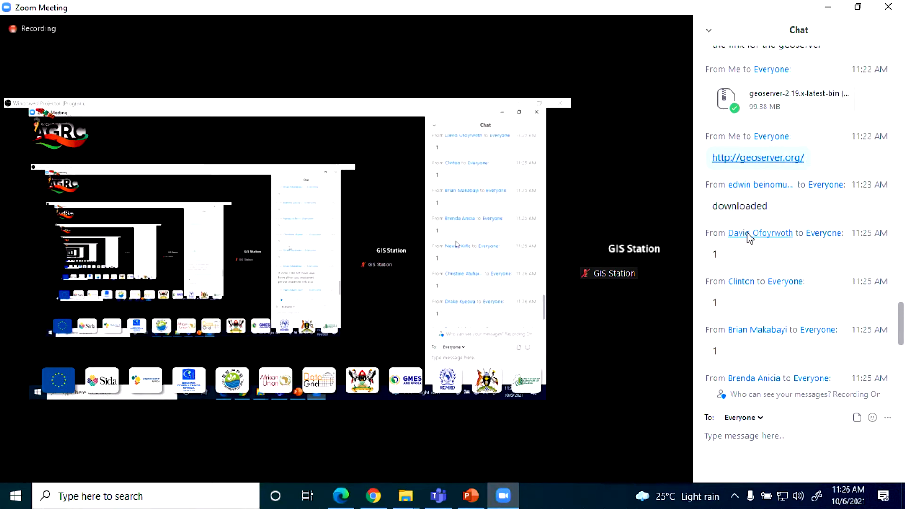
pyautogui.scroll(6, 814, 140)
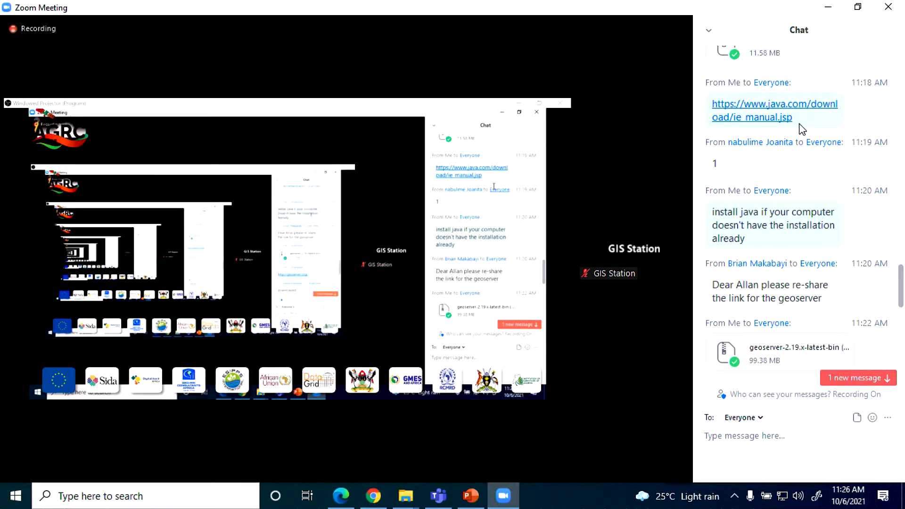
pyautogui.moveTo(796, 118); pyautogui.dragTo(711, 98)
pyautogui.hotkey('ctrl', 'c')
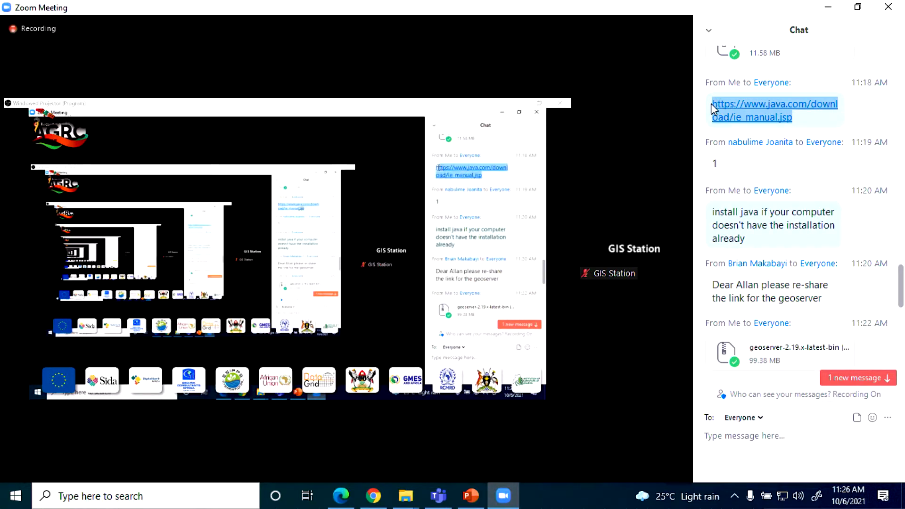
pyautogui.scroll(-15, 830, 283)
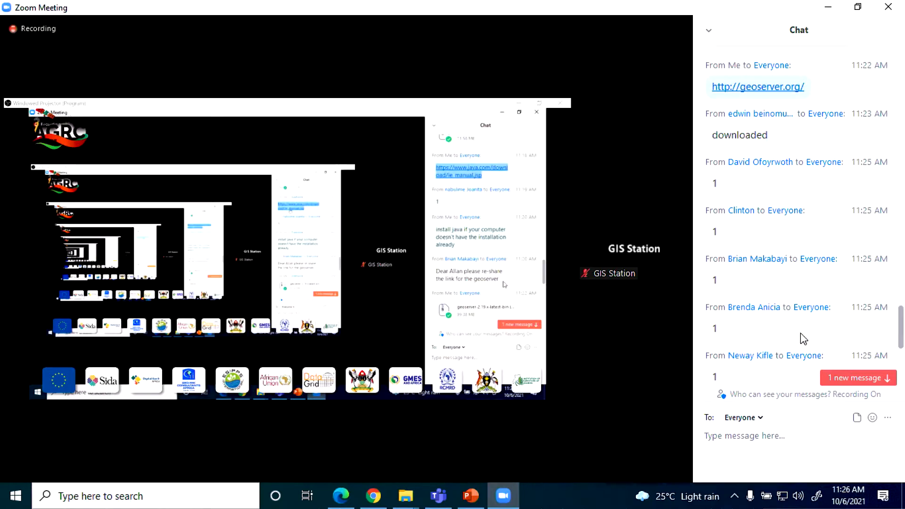
pyautogui.click(755, 441)
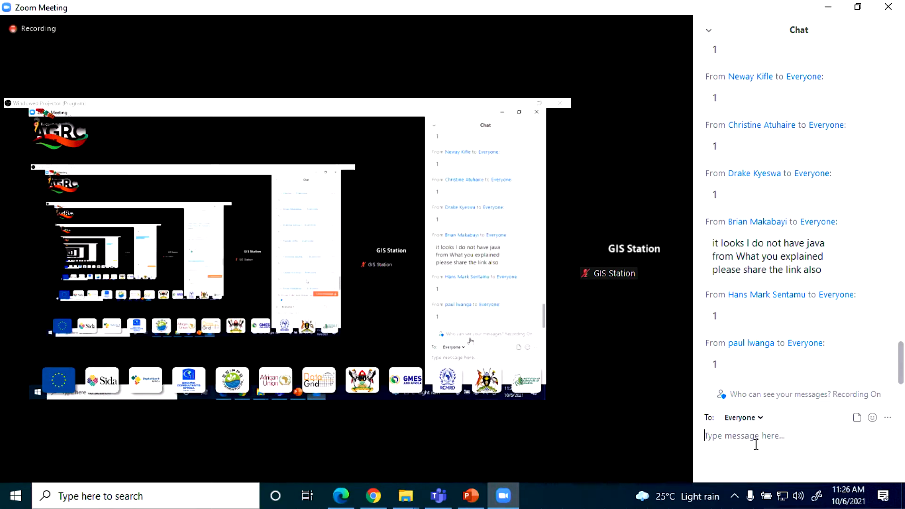
pyautogui.hotkey('ctrl', 'v')
pyautogui.press('Return')
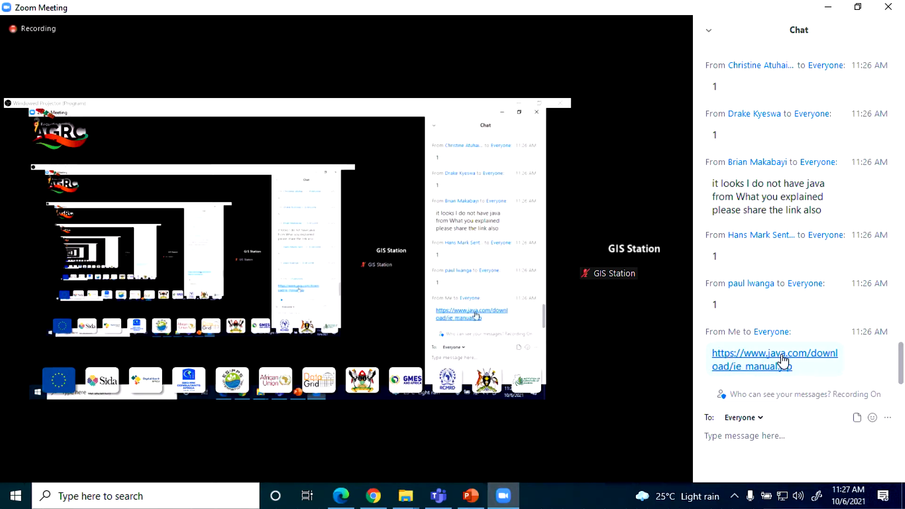
# Step: Bring up the geoserver-2.19.x-latest-bin (1) archive window and enlarge the icons of its files
pyautogui.moveTo(407, 501)
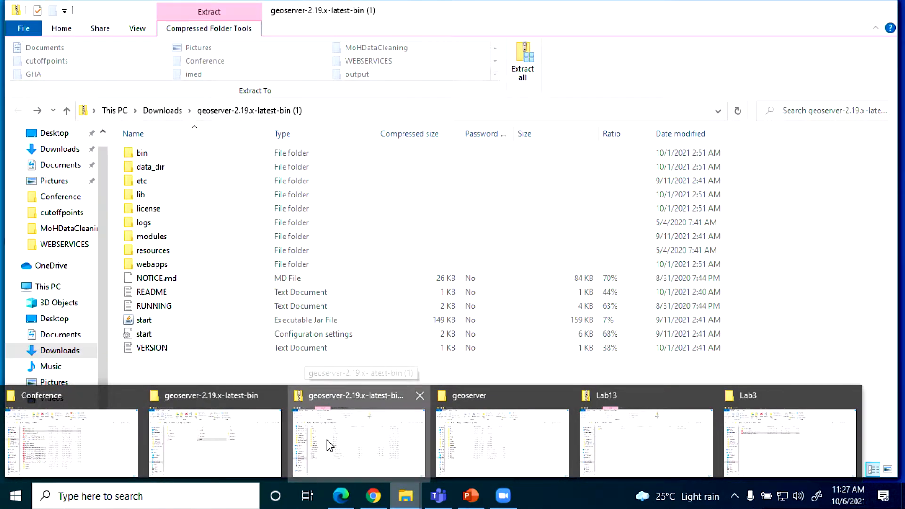
pyautogui.click(326, 439)
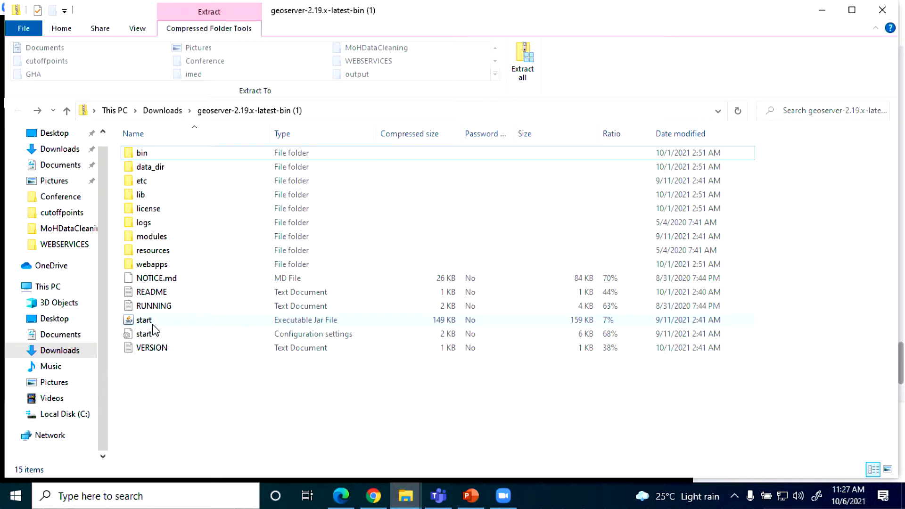
pyautogui.keyDown('ctrl'); pyautogui.scroll(2, 156, 330); pyautogui.keyUp('ctrl')
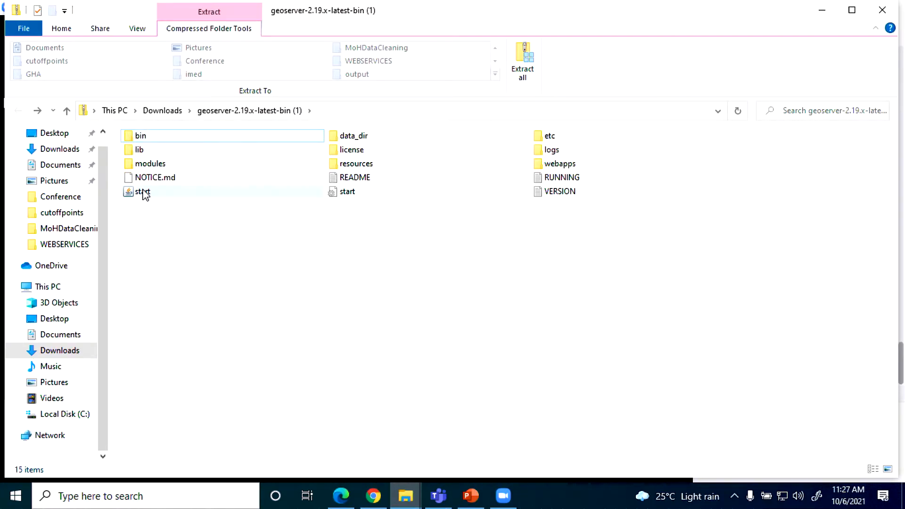
pyautogui.keyDown('ctrl'); pyautogui.scroll(1, 145, 195); pyautogui.keyUp('ctrl')
pyautogui.keyDown('ctrl'); pyautogui.scroll(4, 144, 195); pyautogui.keyUp('ctrl')
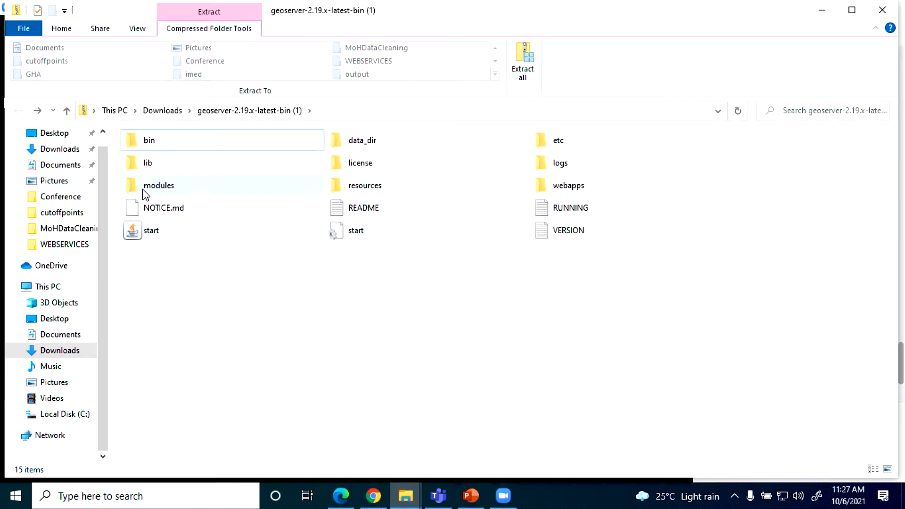
pyautogui.keyDown('ctrl'); pyautogui.scroll(-1, 144, 195); pyautogui.keyUp('ctrl')
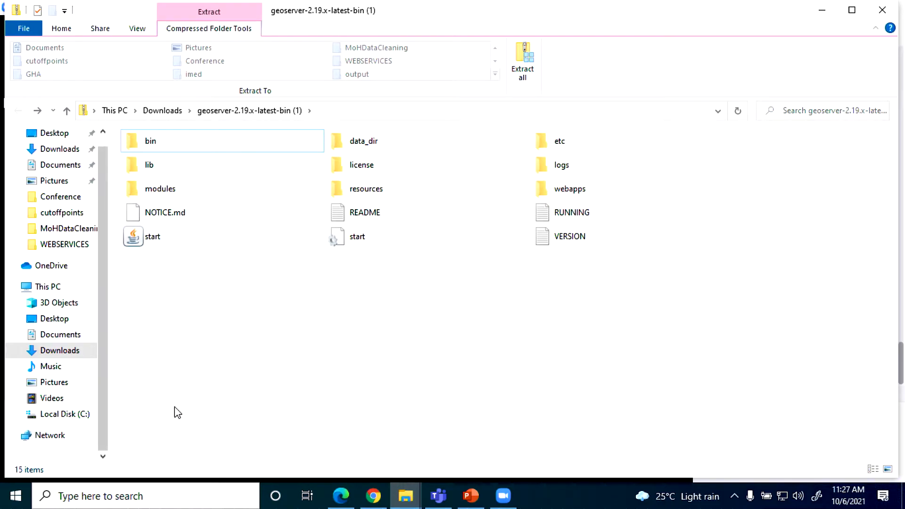
# Step: Switch to Chrome and open the Classwork page of the Introduction to Geospatial Web Services classroom
pyautogui.moveTo(504, 503)
pyautogui.moveTo(377, 499)
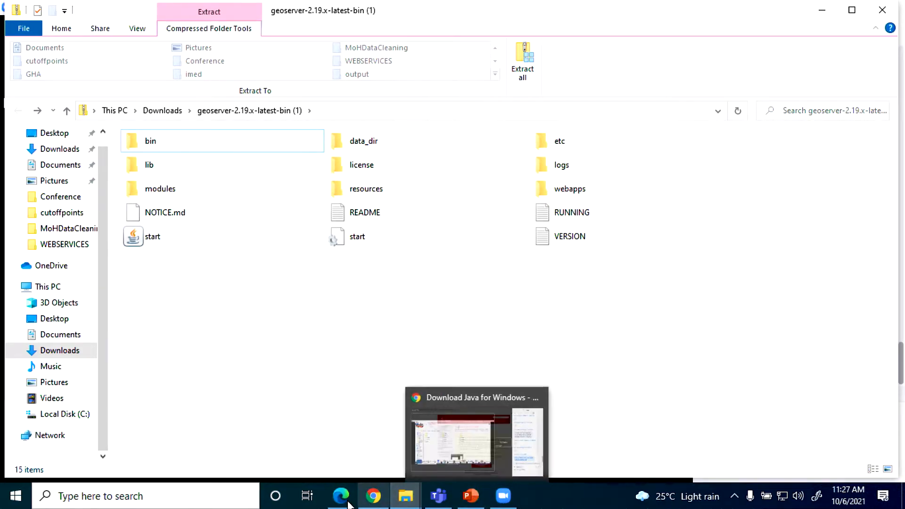
pyautogui.click(377, 500)
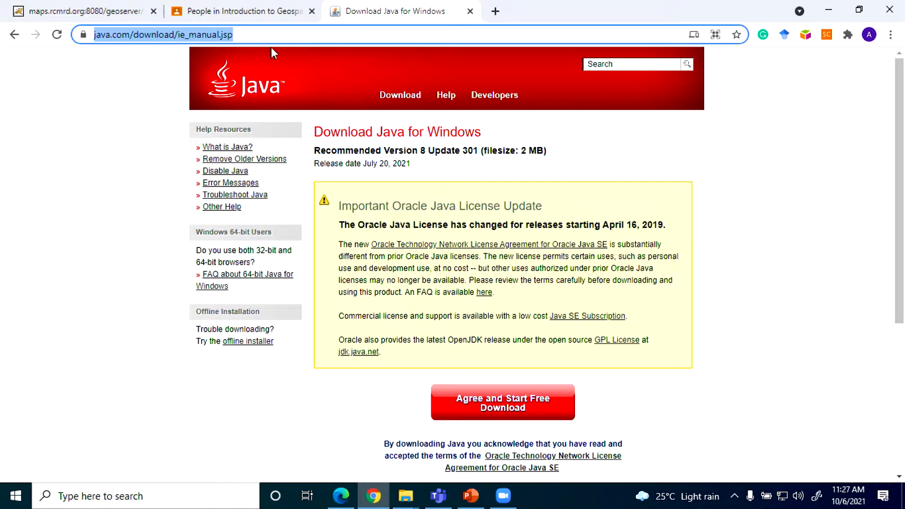
pyautogui.click(254, 10)
pyautogui.scroll(-4, 455, 291)
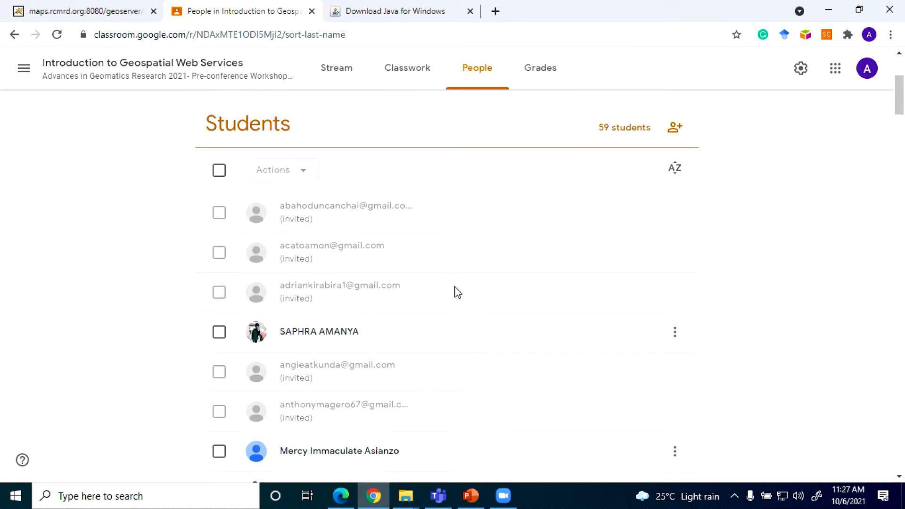
pyautogui.scroll(3, 454, 291)
pyautogui.click(399, 75)
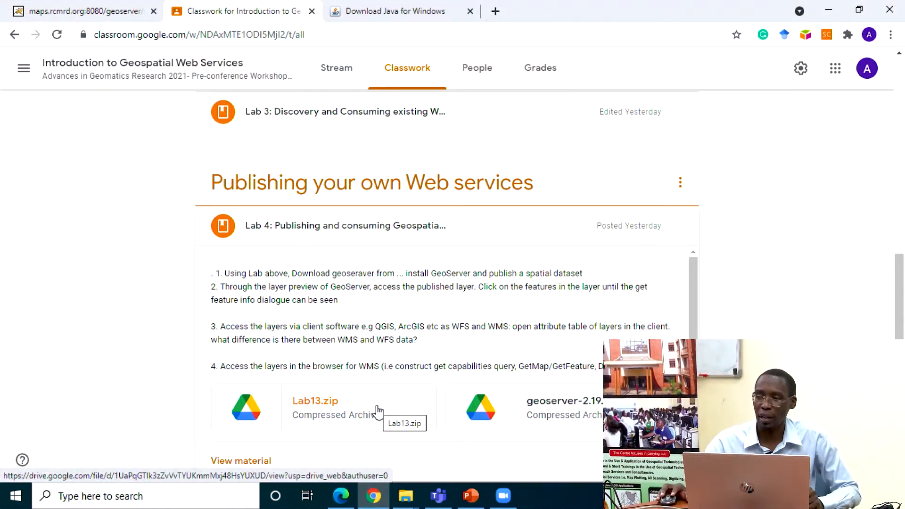
# Step: Open Lab 4's geoserver-2.19.x-latest-bin.zip in a new window, try its download option, and return to the Classwork page
pyautogui.click(583, 405)
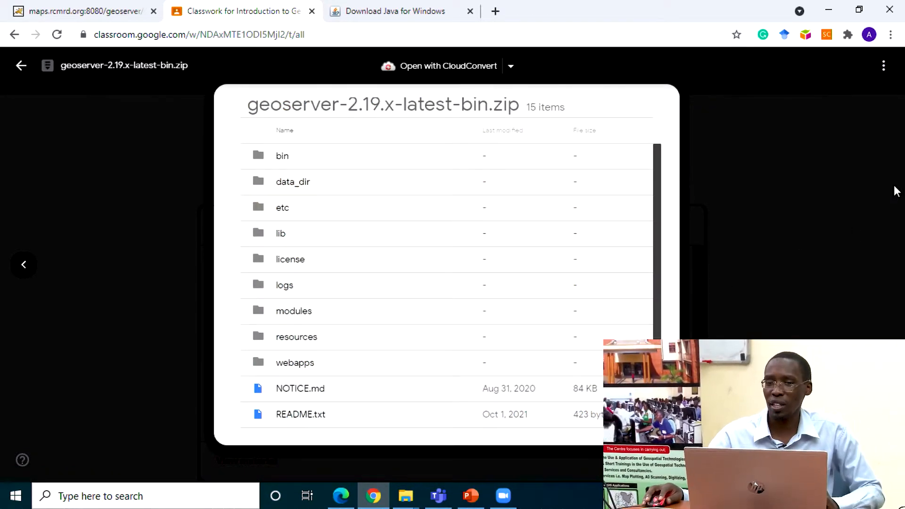
pyautogui.click(883, 67)
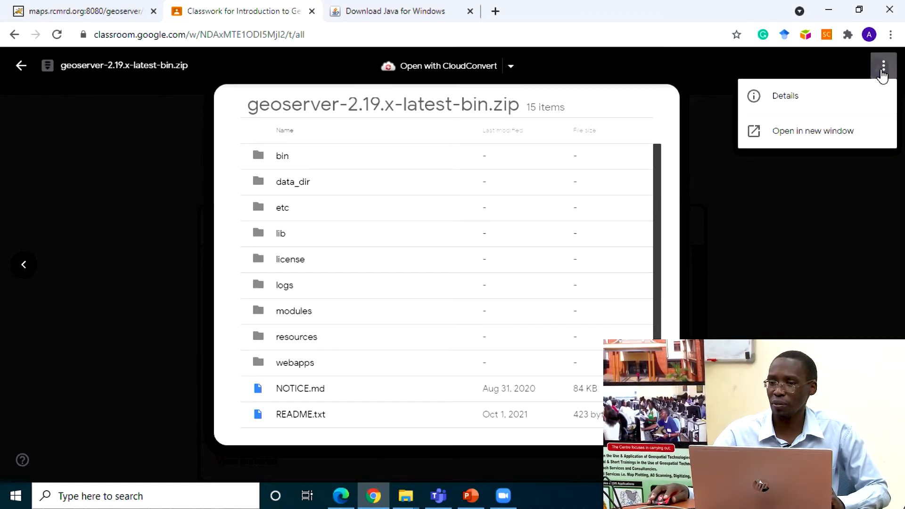
pyautogui.click(842, 131)
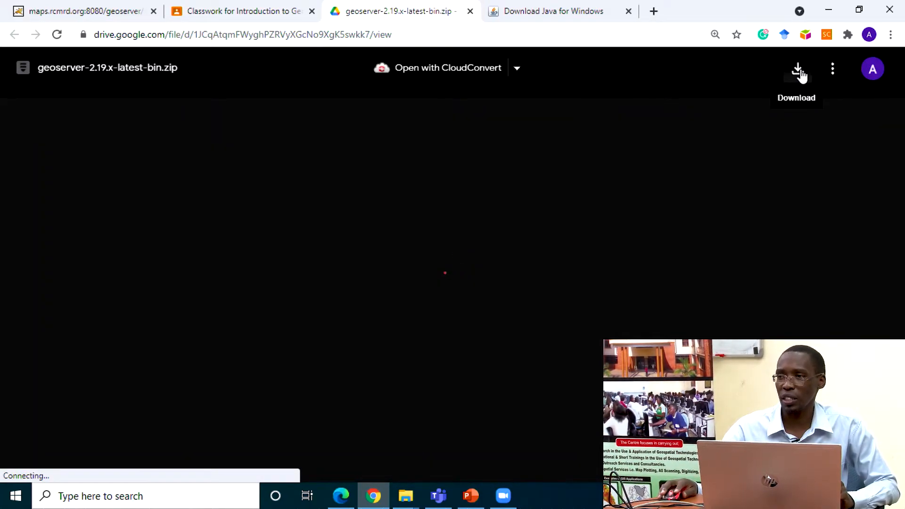
pyautogui.click(798, 69)
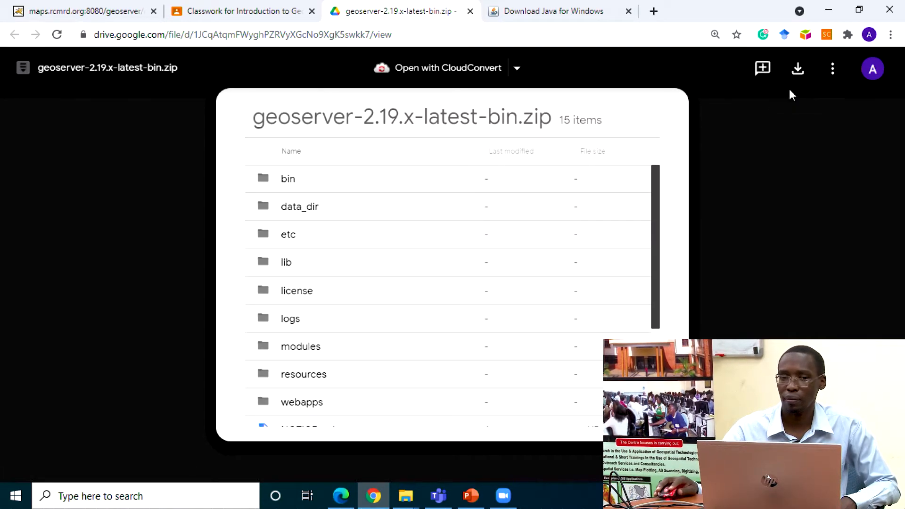
pyautogui.click(471, 11)
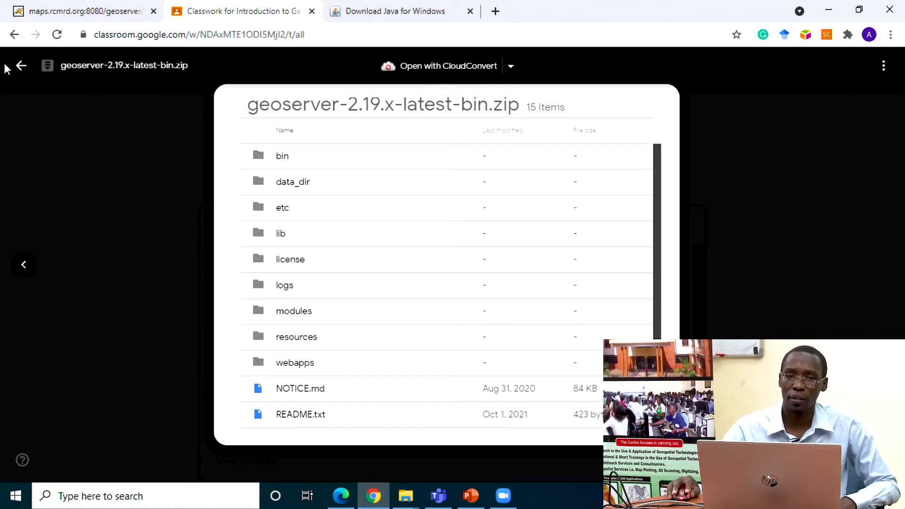
pyautogui.click(22, 66)
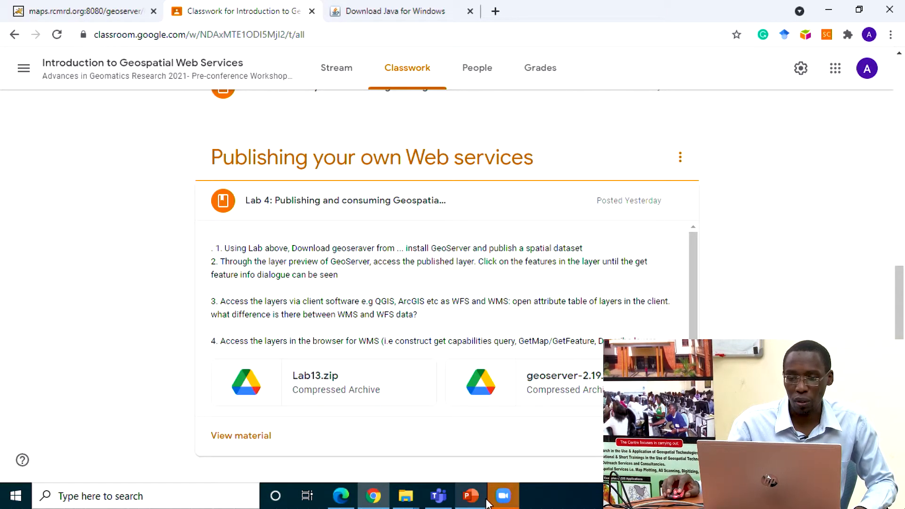
# Step: Switch to the Zoom meeting and review the chat for the shared GeoServer, Lab13.zip and Java links and the newest participant messages
pyautogui.click(504, 504)
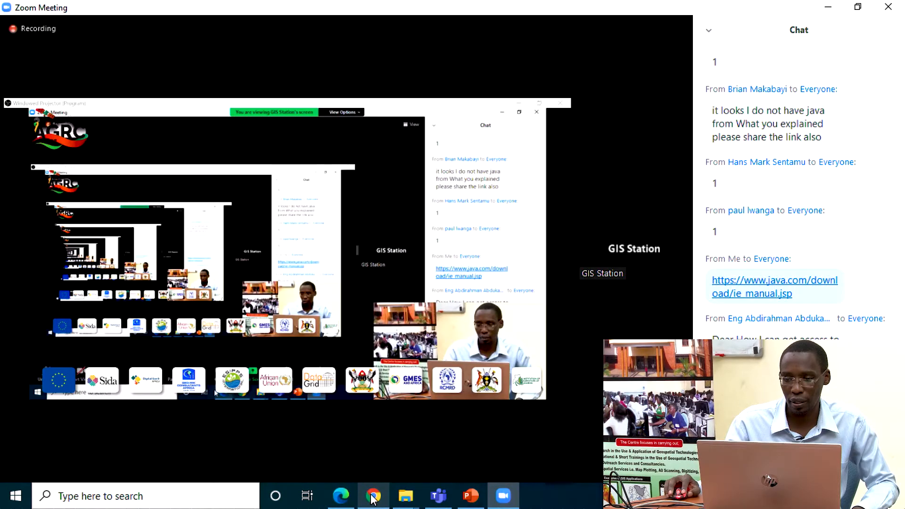
pyautogui.scroll(15, 797, 189)
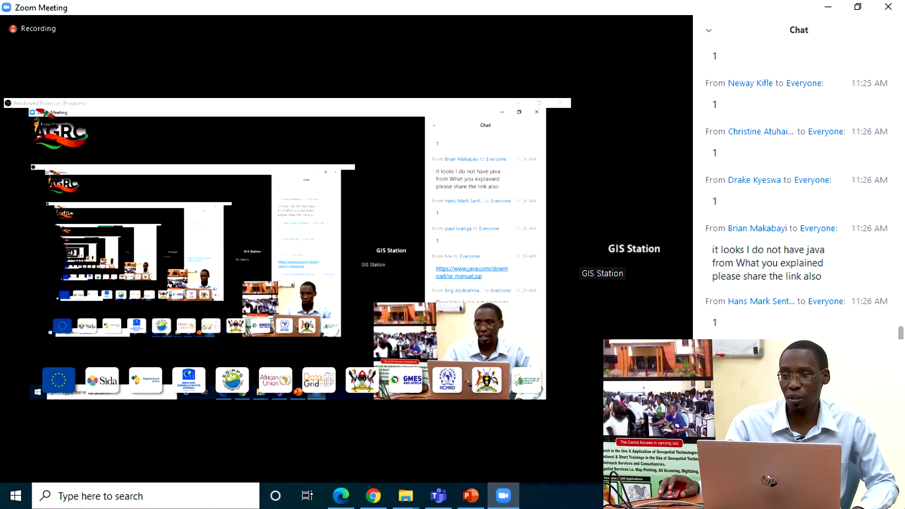
pyautogui.scroll(20, 796, 189)
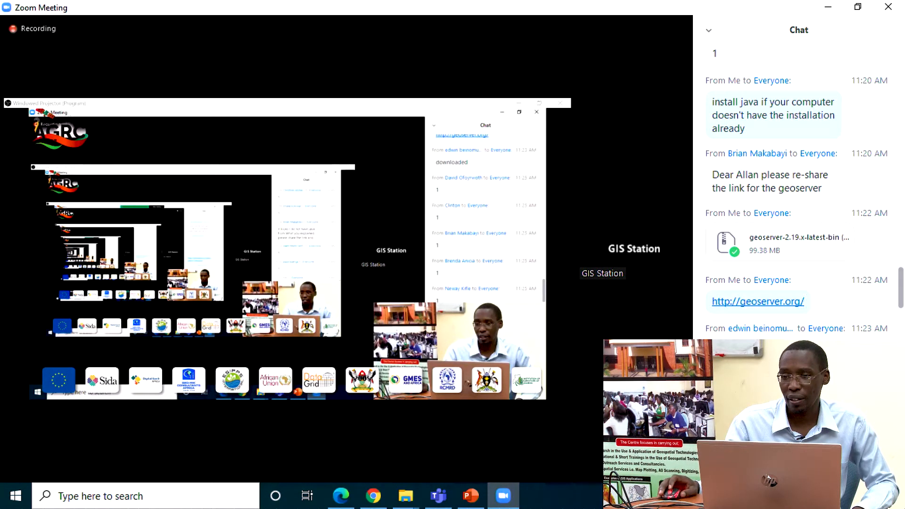
pyautogui.scroll(10, 797, 188)
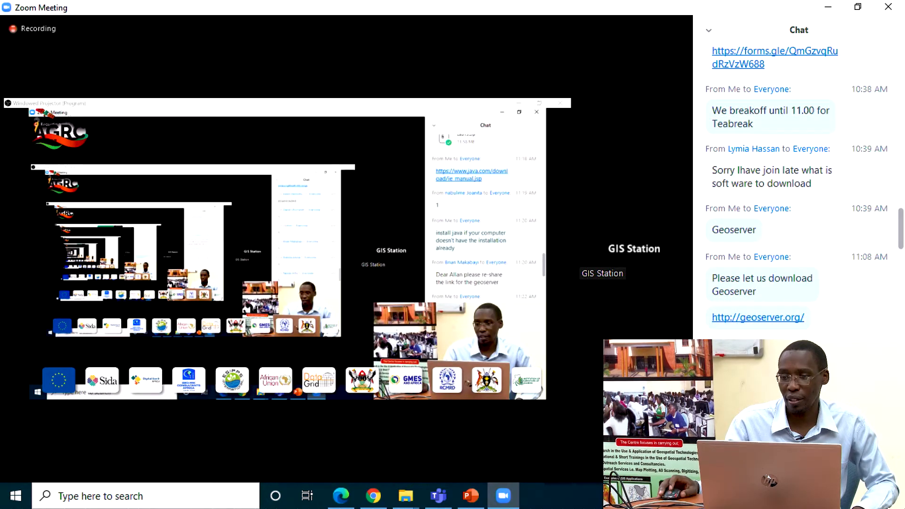
pyautogui.scroll(-3, 797, 189)
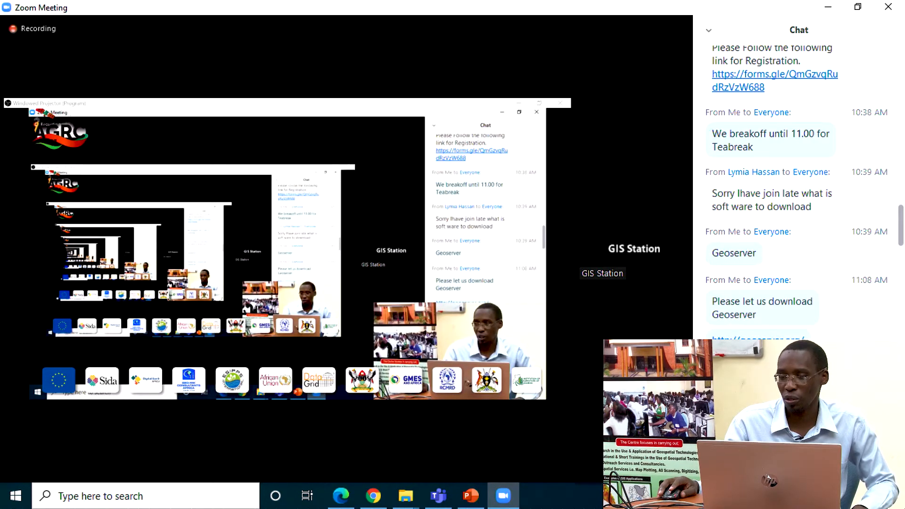
pyautogui.scroll(-5, 797, 189)
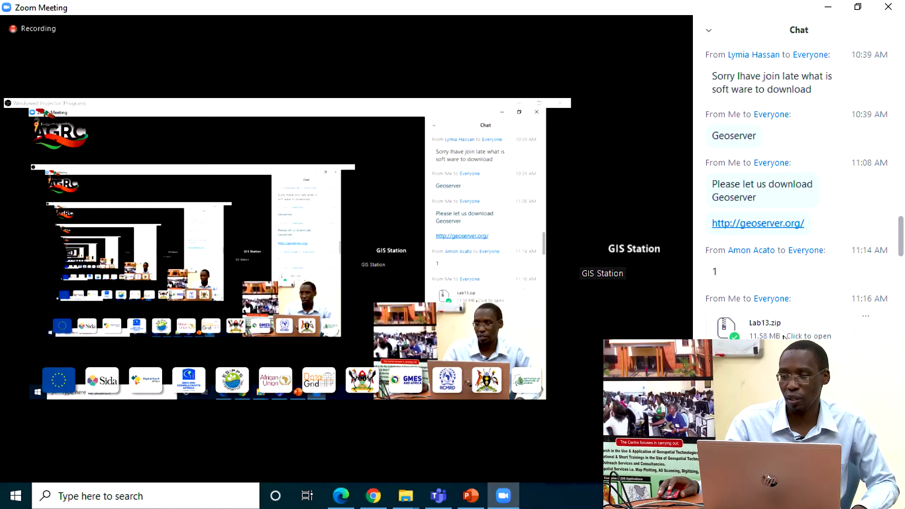
pyautogui.scroll(-2, 784, 336)
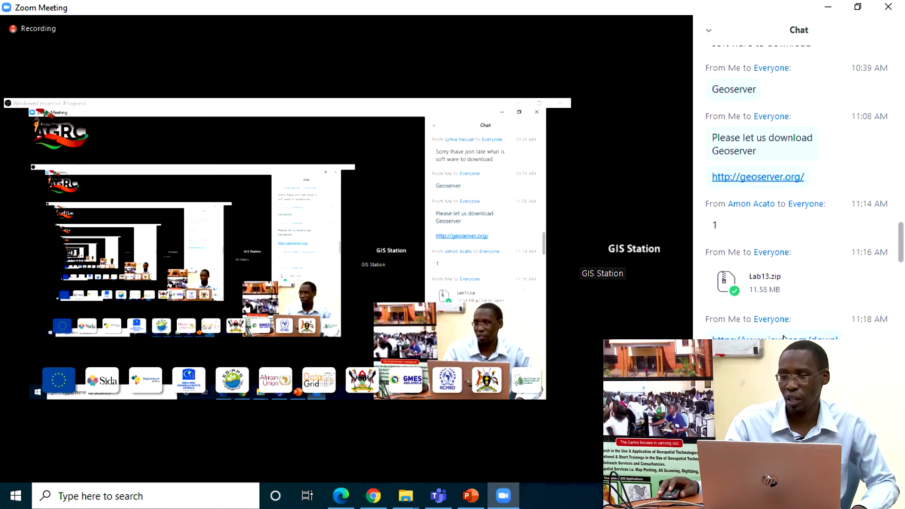
pyautogui.scroll(-2, 784, 337)
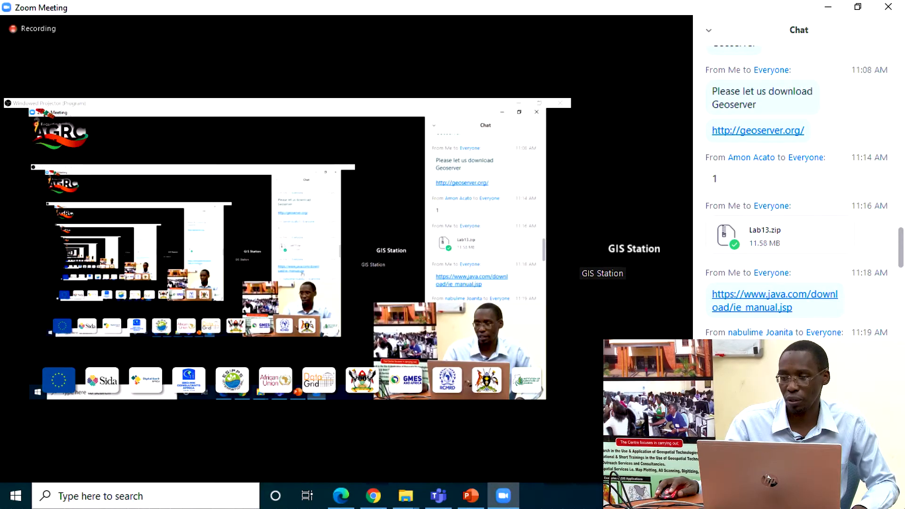
pyautogui.scroll(-10, 797, 264)
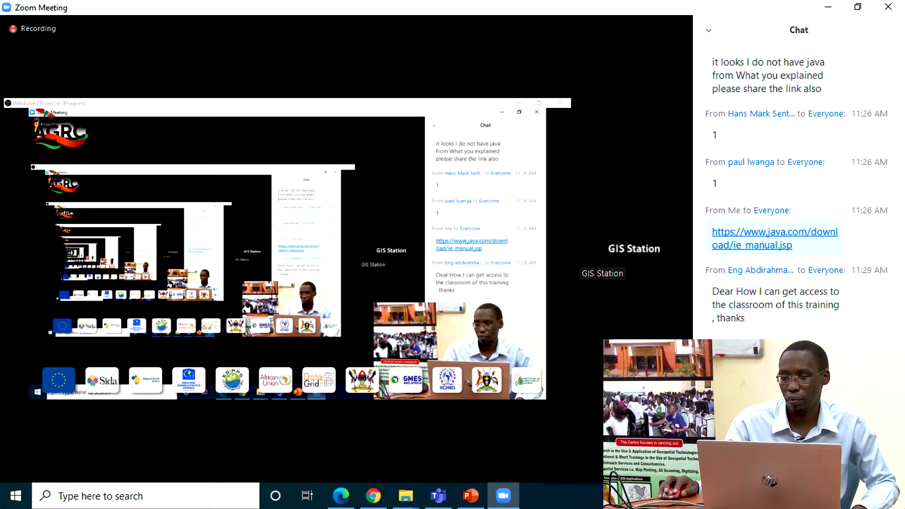
# Step: Return to Classroom in Chrome and invite a participant as a student using the e-mail address copied from the chat
pyautogui.click(372, 496)
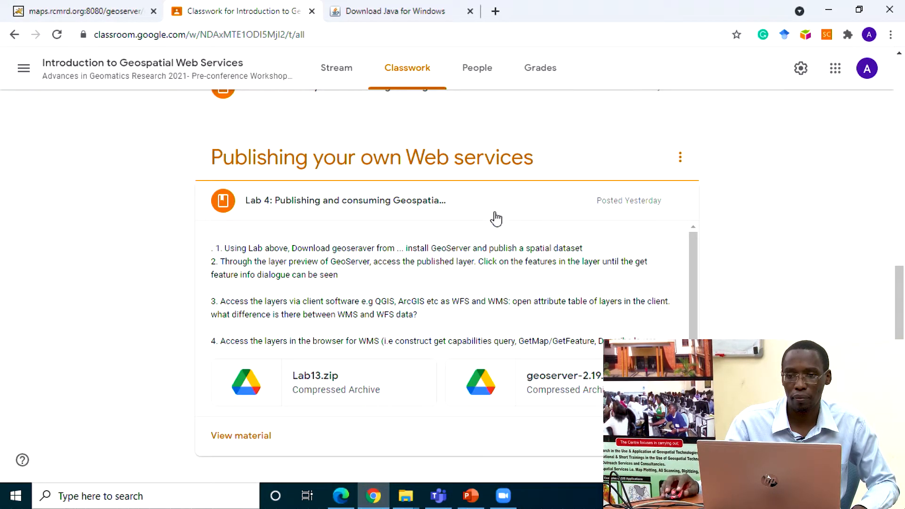
pyautogui.click(485, 81)
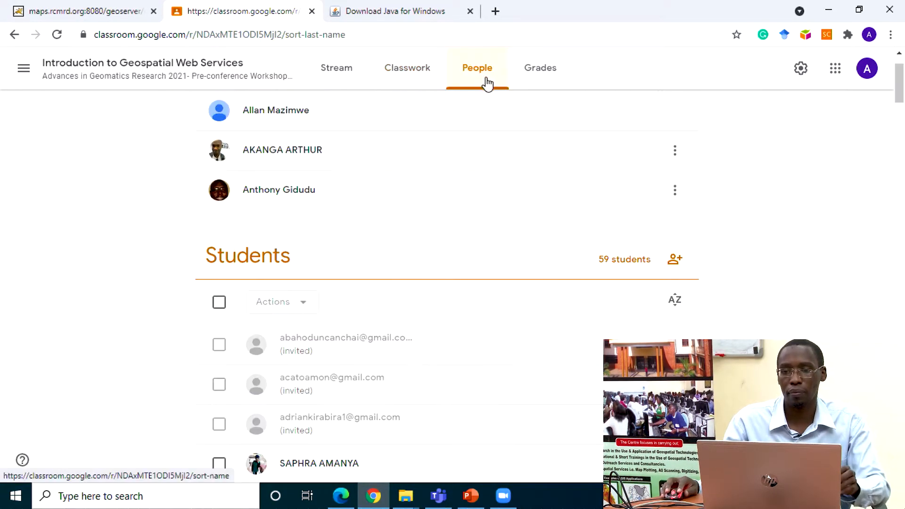
pyautogui.click(676, 260)
pyautogui.click(390, 200)
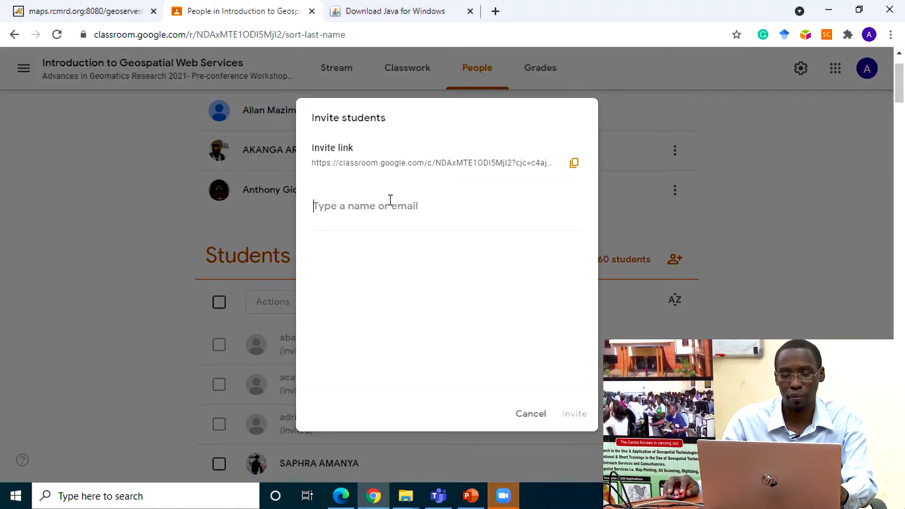
pyautogui.hotkey('ctrl', 'v')
pyautogui.press('Return')
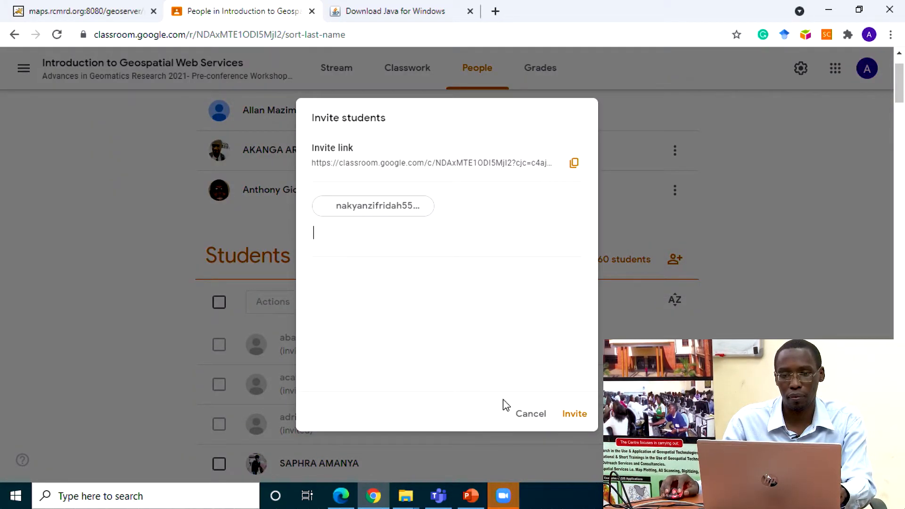
pyautogui.click(576, 415)
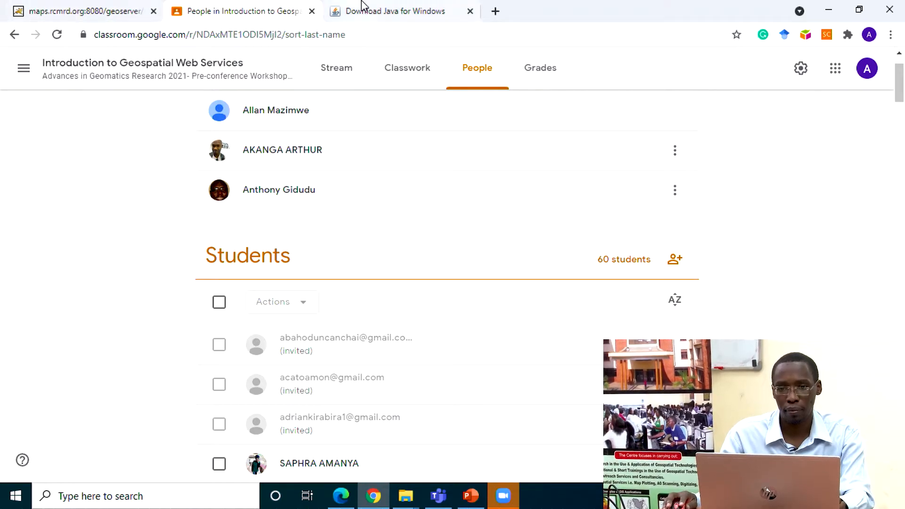
# Step: Copy the e-mail address of the participant requesting classroom access from the Zoom chat and invite that person as a student in Classroom
pyautogui.click(503, 498)
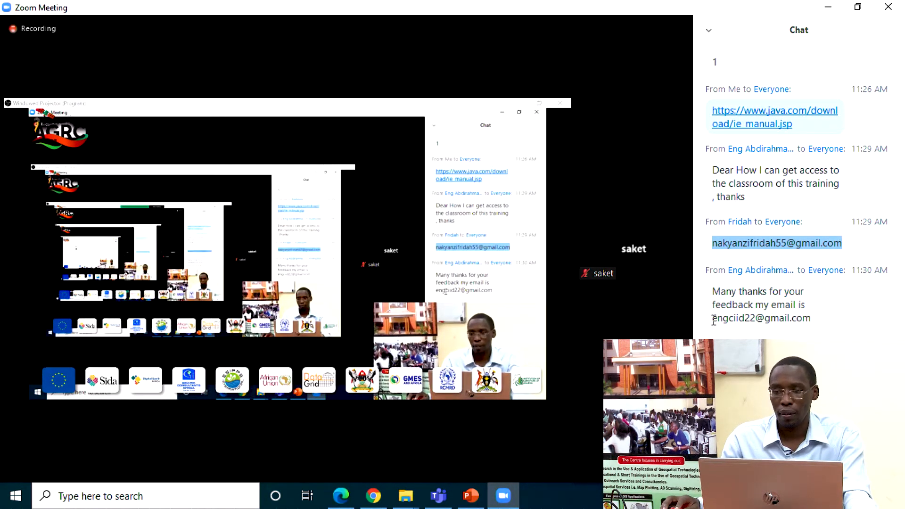
pyautogui.moveTo(714, 321); pyautogui.dragTo(783, 330)
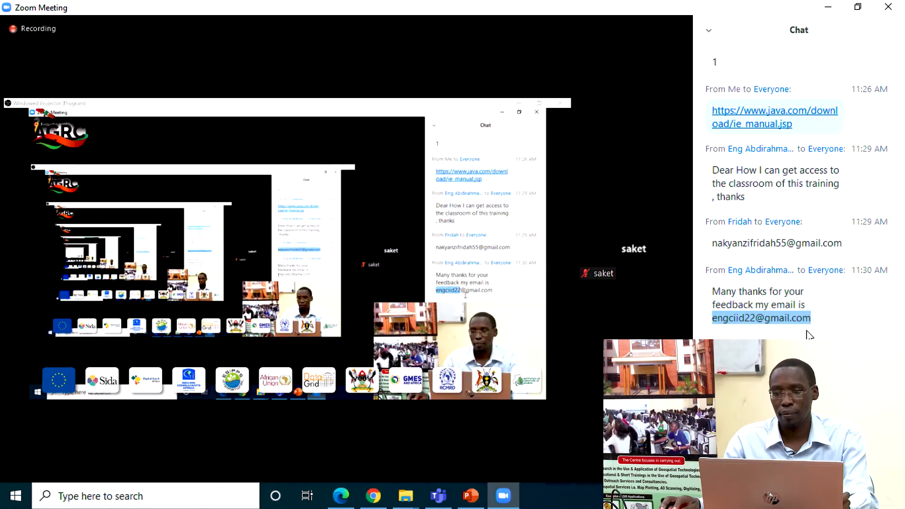
pyautogui.click(373, 495)
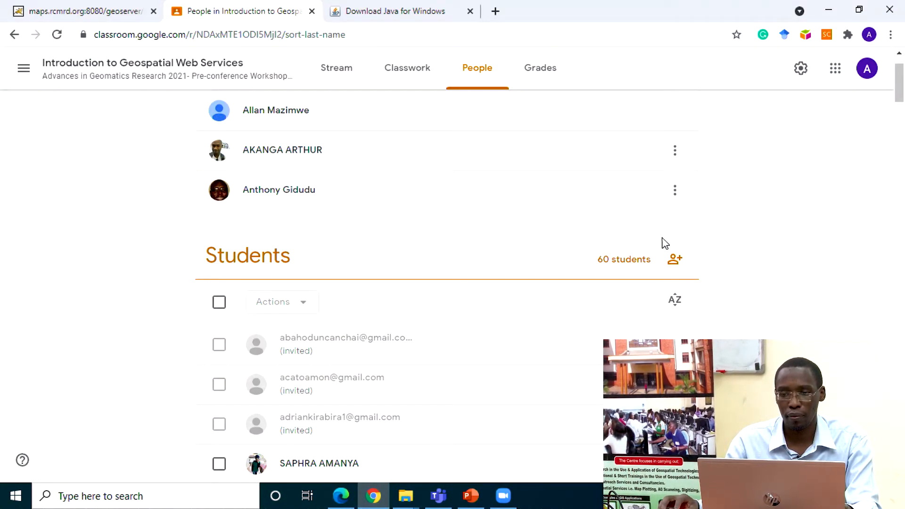
pyautogui.click(675, 260)
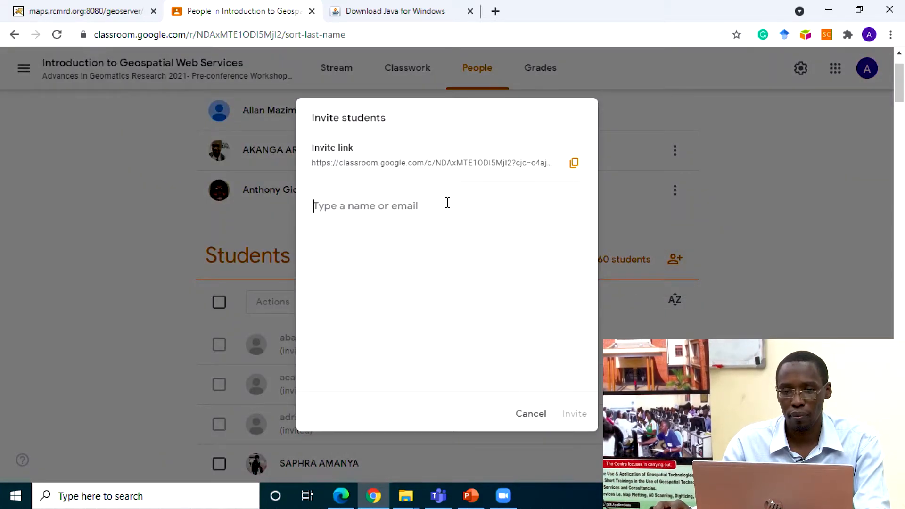
pyautogui.hotkey('ctrl', 'v')
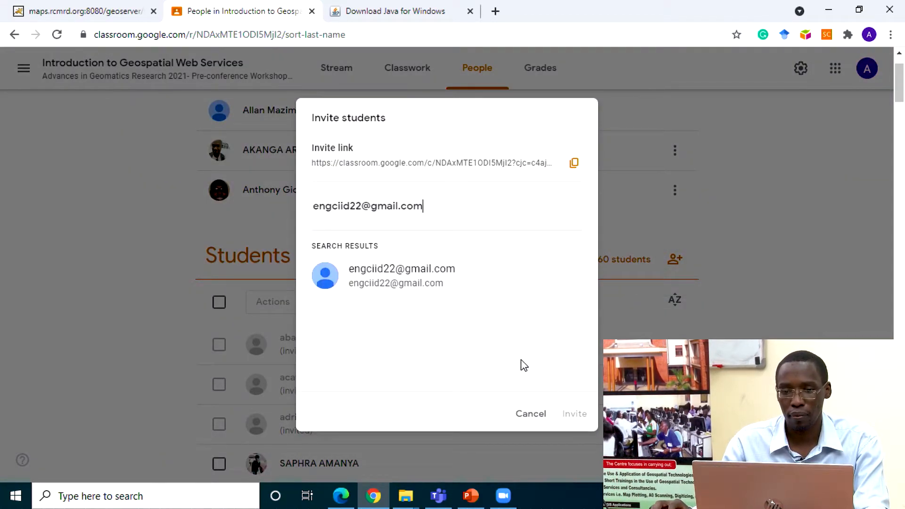
pyautogui.click(415, 274)
pyautogui.click(575, 415)
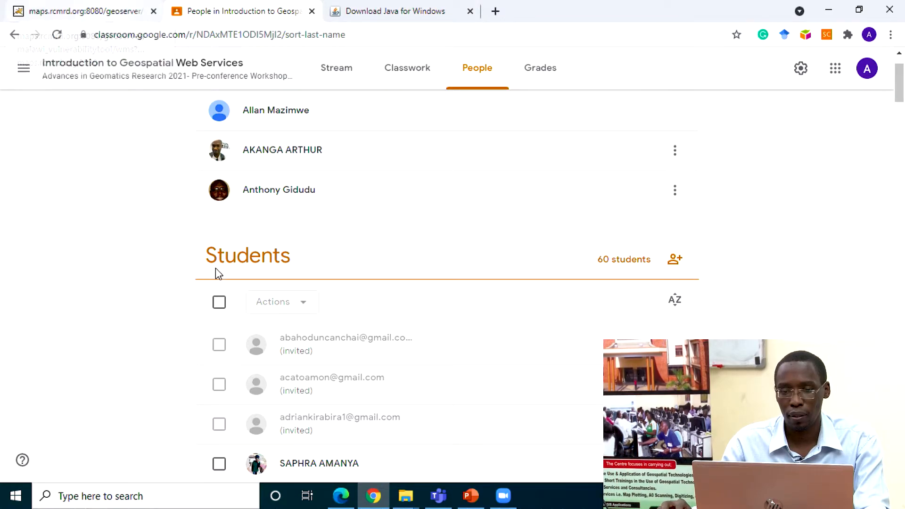
# Step: Switch to the Zoom meeting and review the chat for access requests, the shared links and the newest participant messages
pyautogui.click(372, 496)
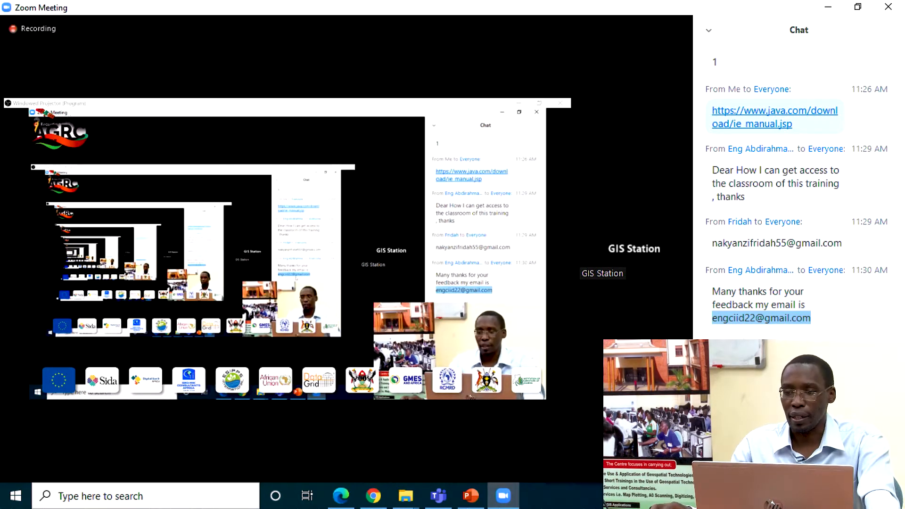
pyautogui.scroll(3, 797, 189)
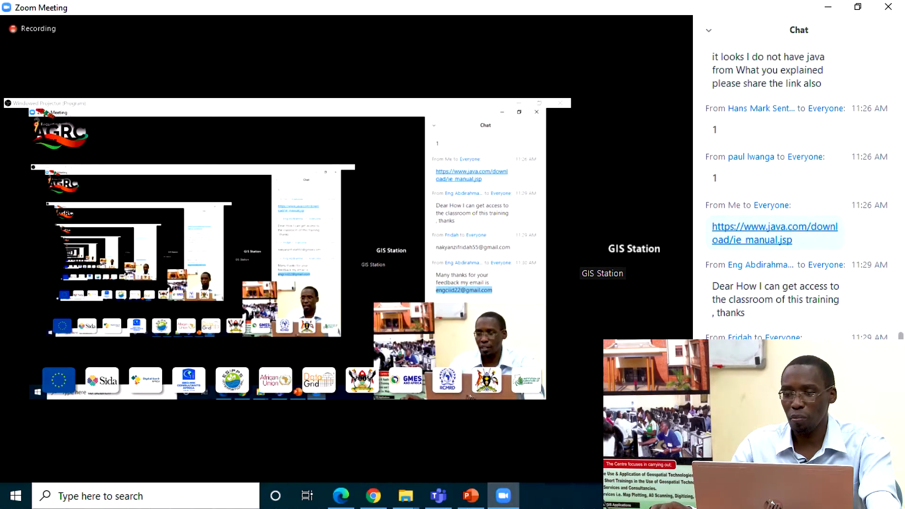
pyautogui.scroll(4, 797, 189)
pyautogui.scroll(-6, 797, 188)
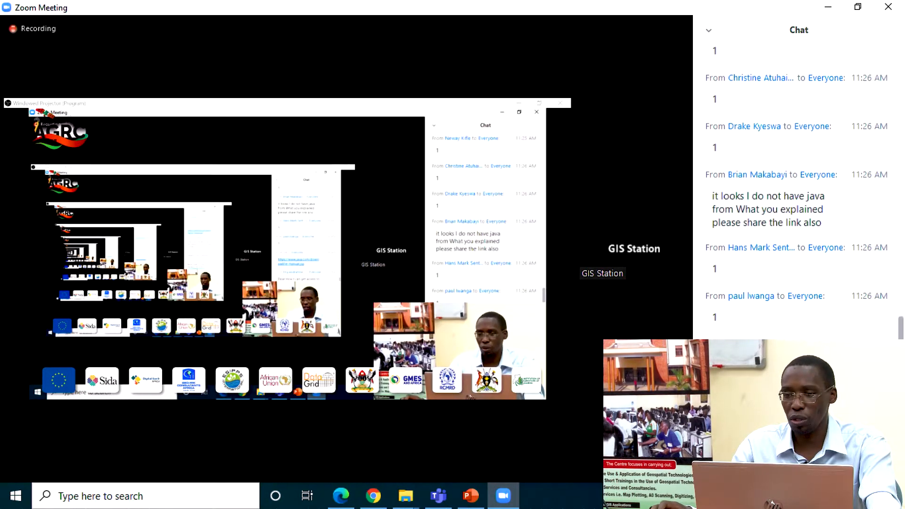
pyautogui.scroll(-2, 796, 189)
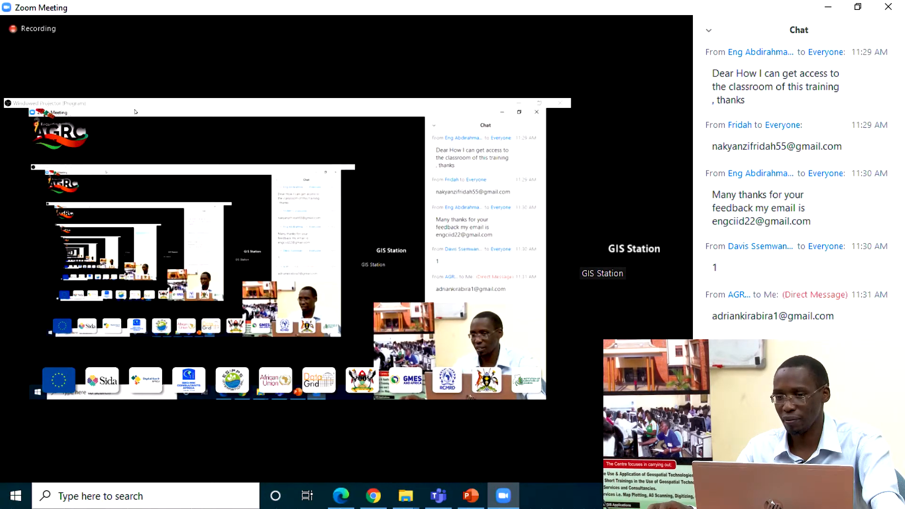
pyautogui.scroll(15, 902, 280)
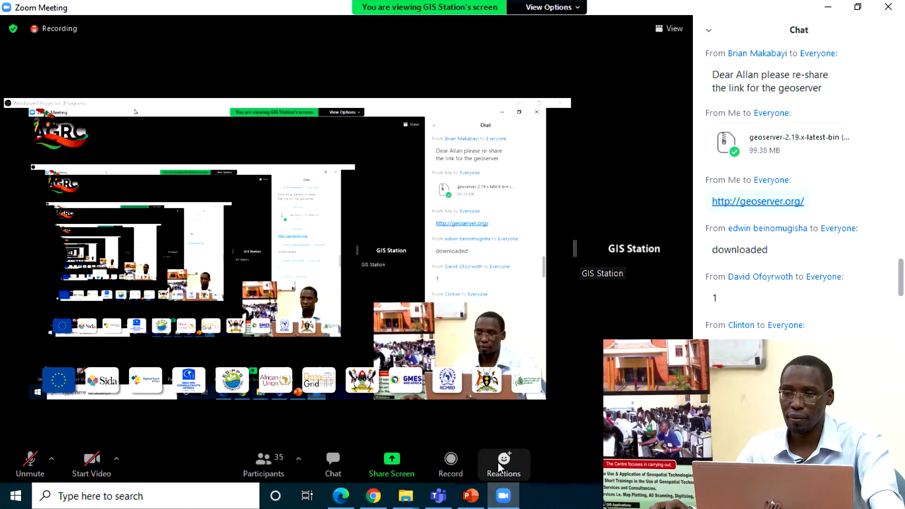
# Step: Switch to the geoserver folder in File Explorer, show its contents as larger multi-column icons and run the start executable Jar file
pyautogui.click(373, 501)
pyautogui.moveTo(406, 504)
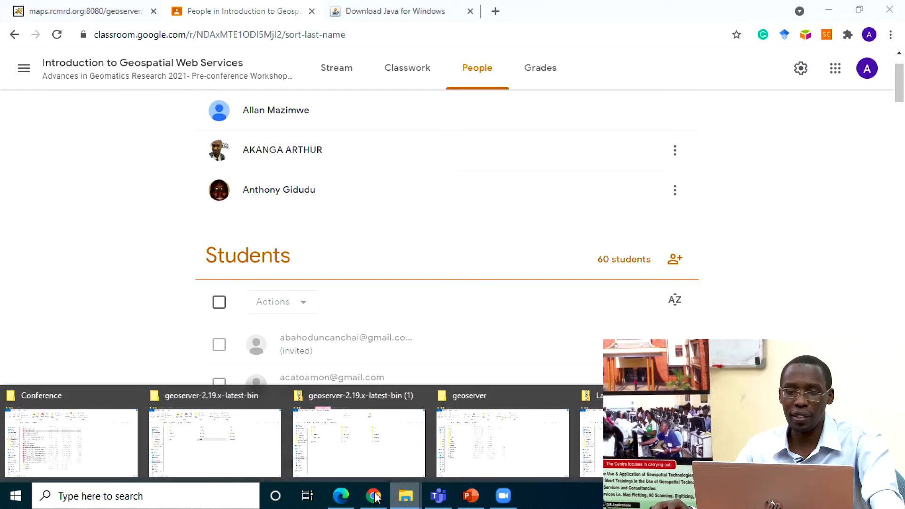
pyautogui.click(479, 430)
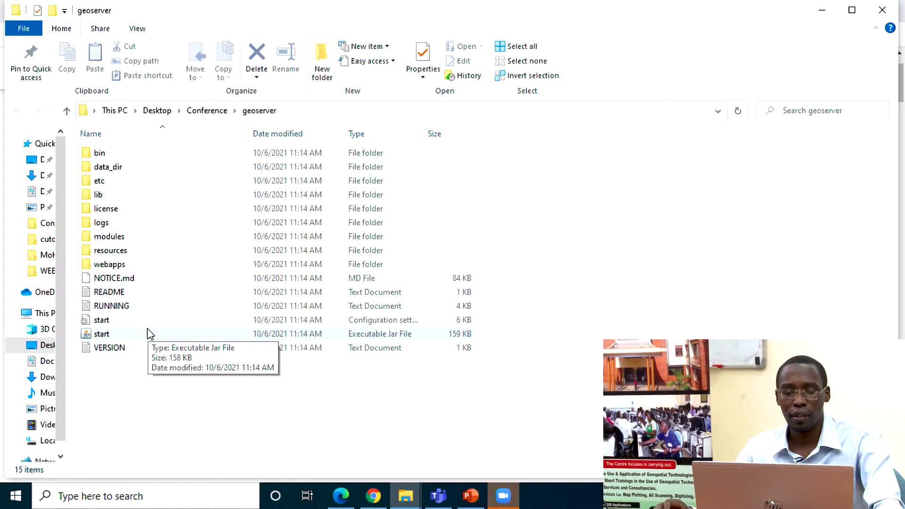
pyautogui.scroll(2, 148, 329)
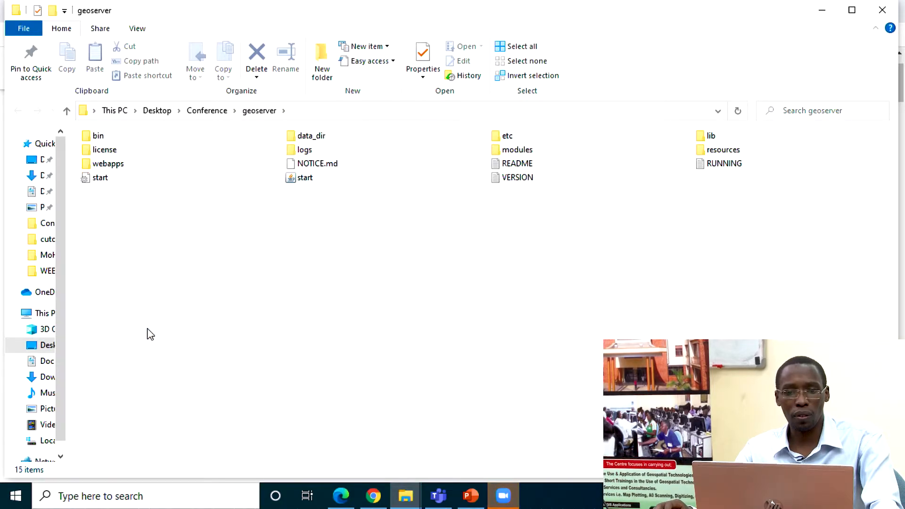
pyautogui.scroll(-2, 148, 329)
pyautogui.scroll(1, 150, 333)
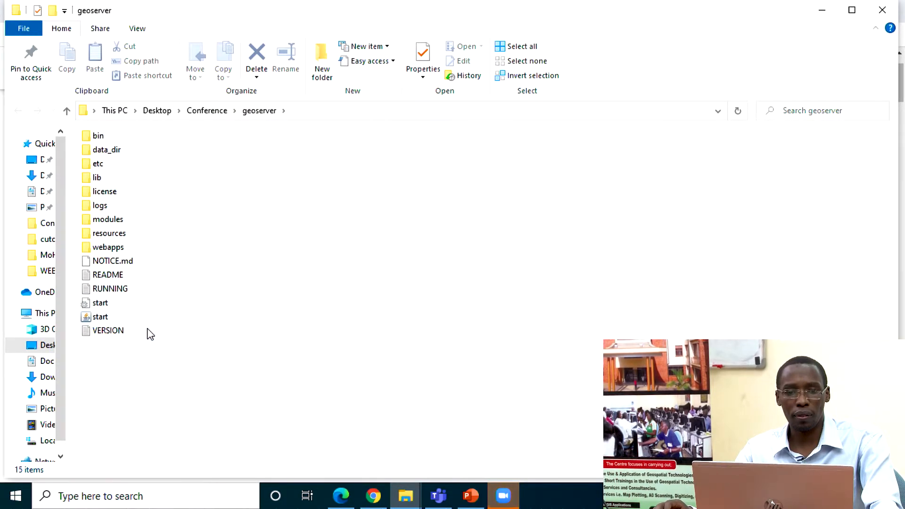
pyautogui.scroll(1, 150, 334)
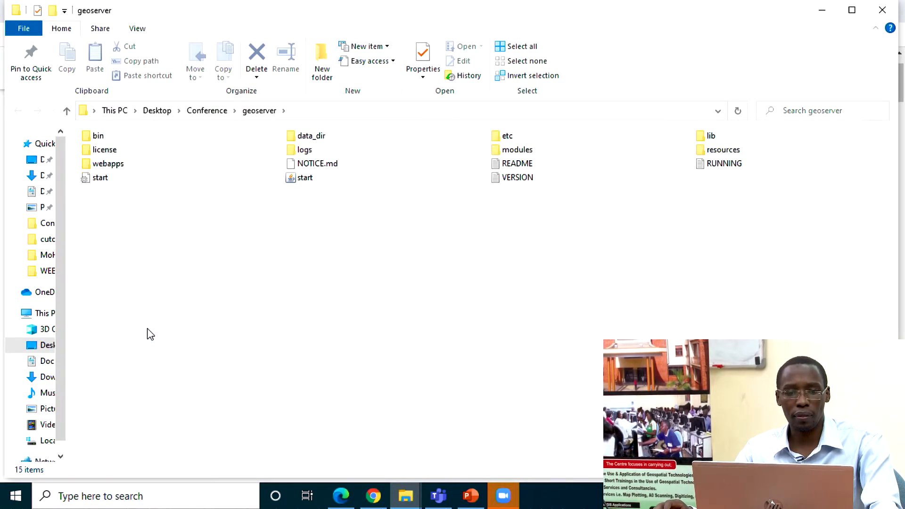
pyautogui.scroll(2, 150, 334)
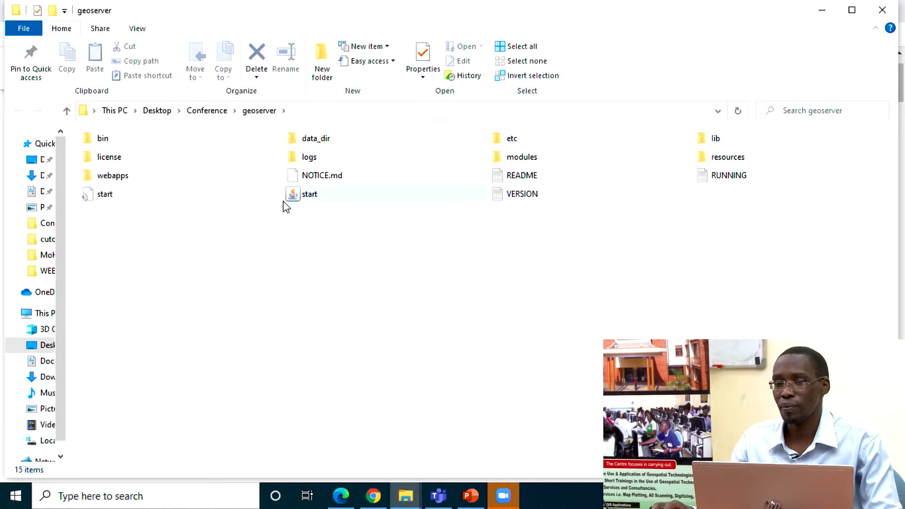
pyautogui.doubleClick(307, 197)
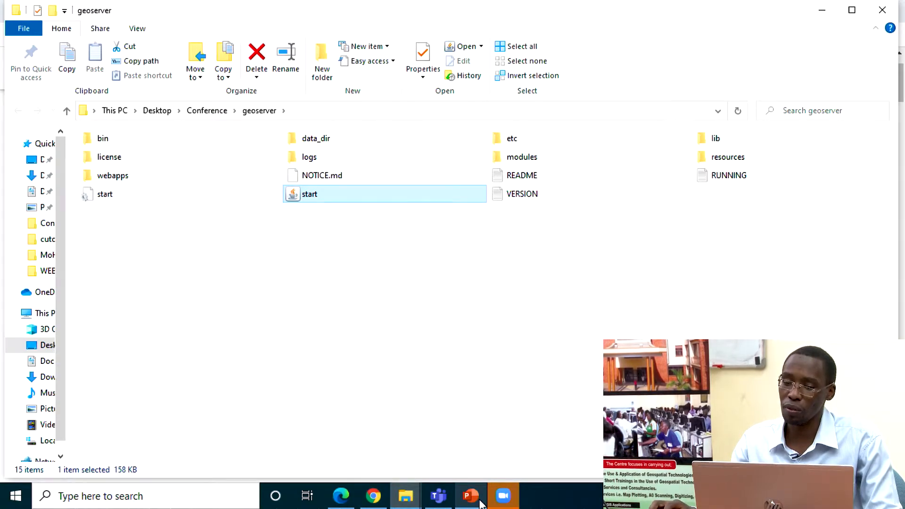
# Step: Check the latest Zoom chat messages for an access request and invite that participant as a student in Classroom from the suggested contacts
pyautogui.click(502, 497)
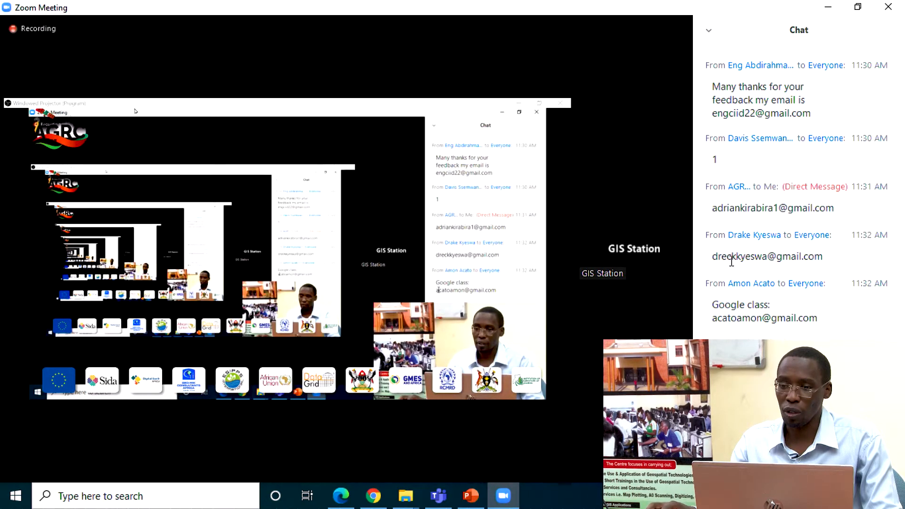
pyautogui.click(381, 503)
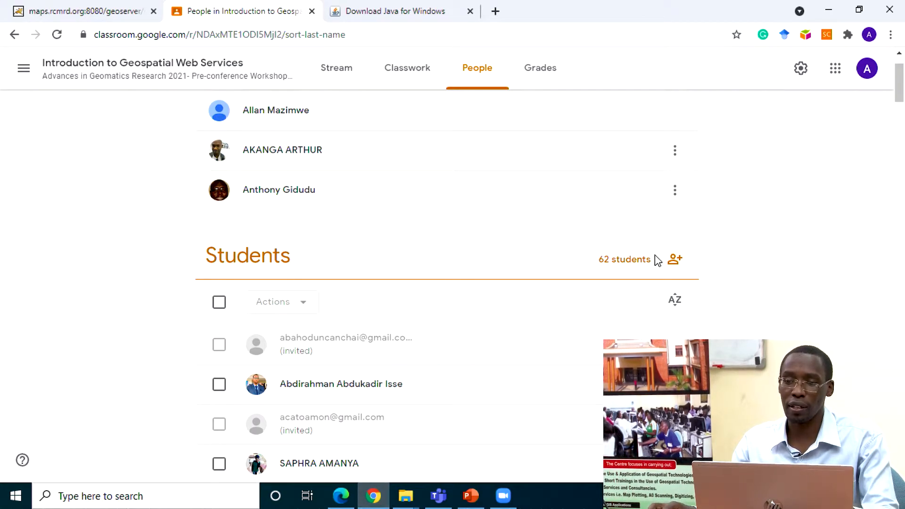
pyautogui.click(674, 259)
pyautogui.write('a')
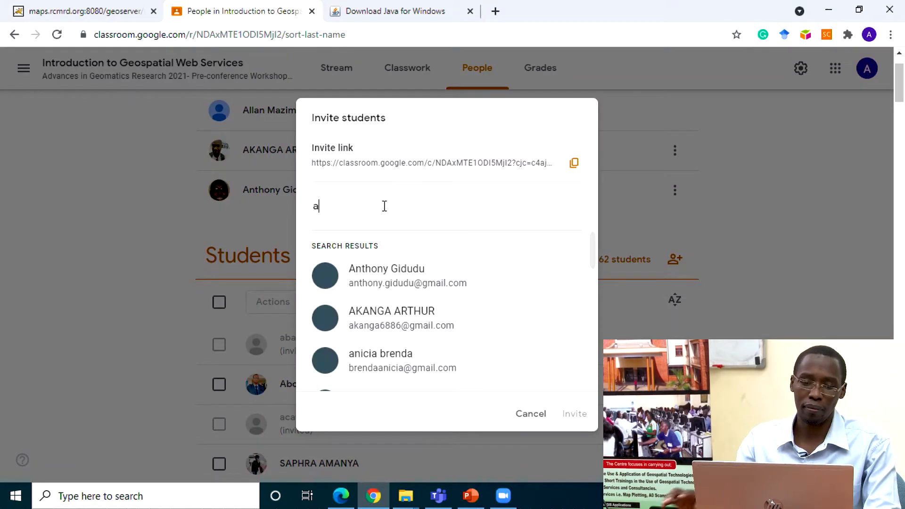
pyautogui.write('cat')
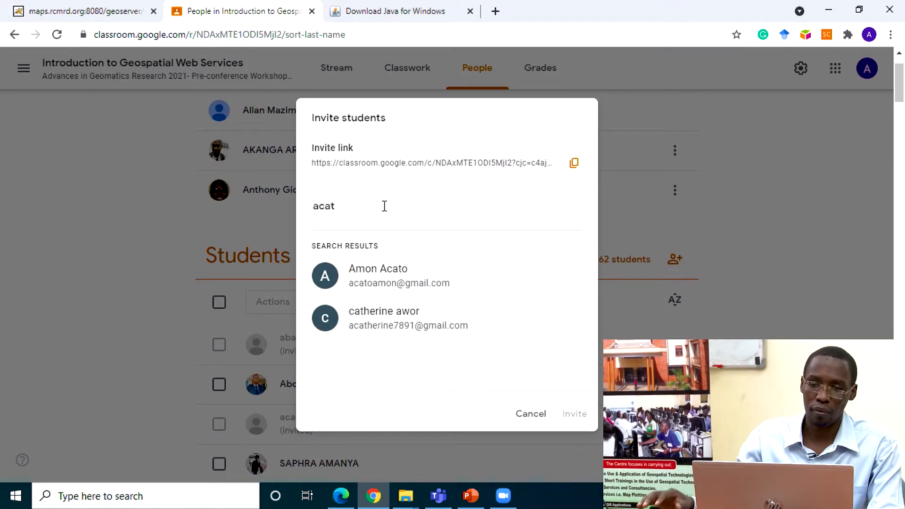
pyautogui.click(370, 284)
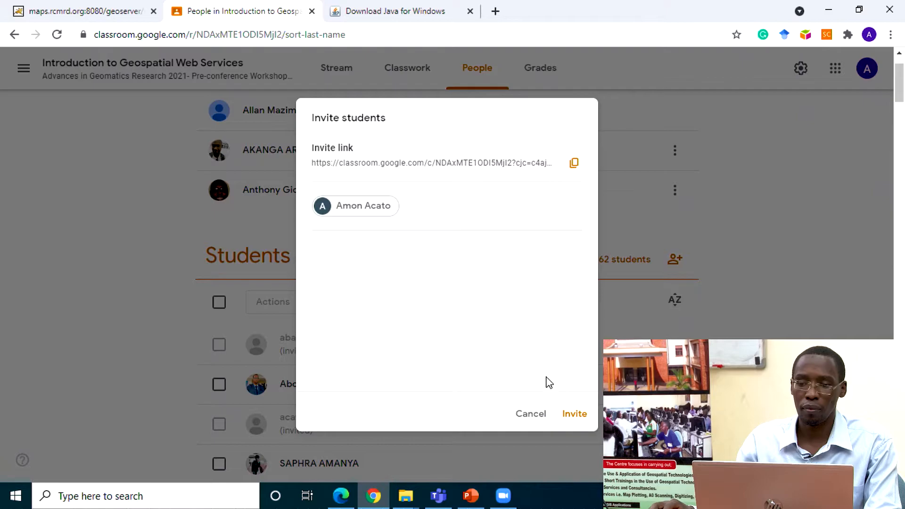
pyautogui.click(576, 416)
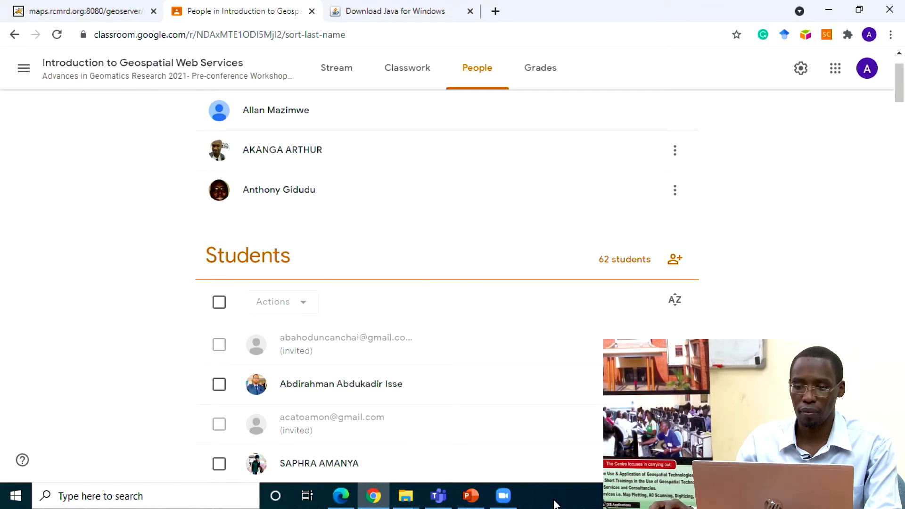
# Step: Copy another participant's e-mail address from the Zoom chat and try to invite that person as a student in Classroom
pyautogui.click(503, 495)
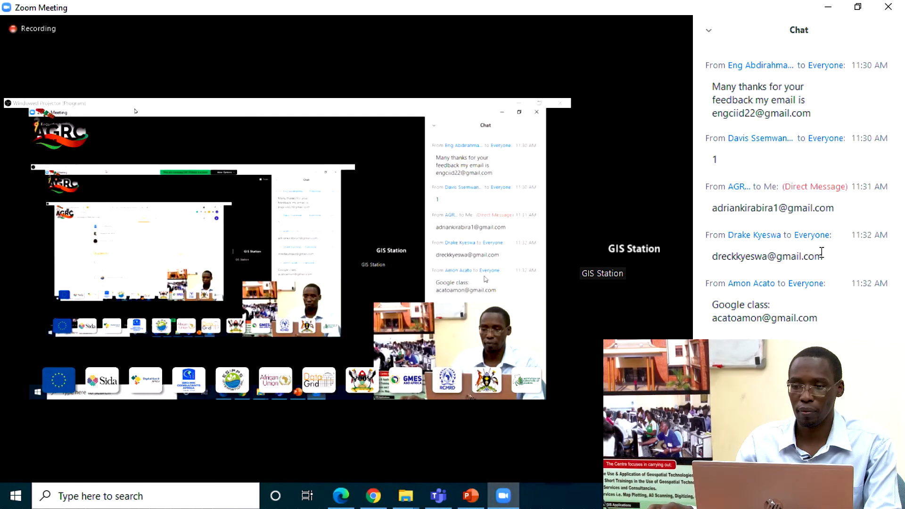
pyautogui.moveTo(823, 257); pyautogui.dragTo(712, 253)
pyautogui.hotkey('ctrl', 'c')
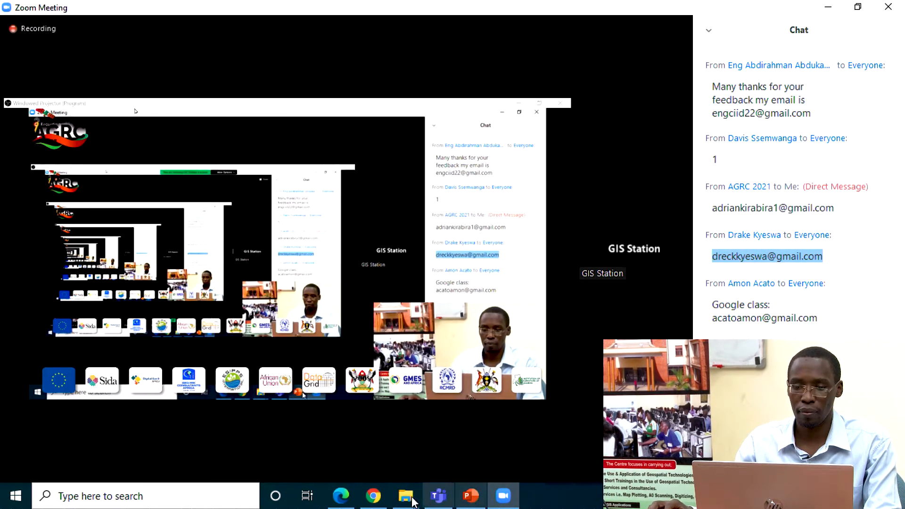
pyautogui.click(374, 495)
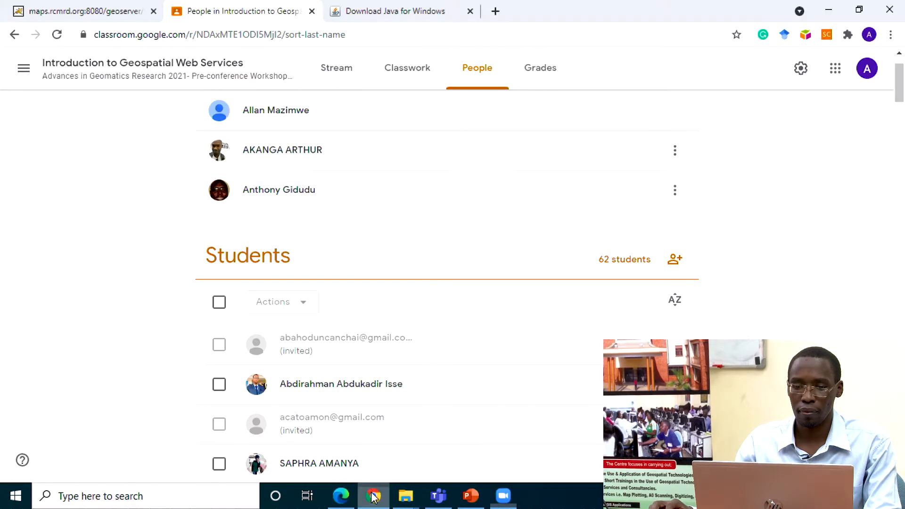
pyautogui.click(675, 259)
pyautogui.hotkey('ctrl', 'v')
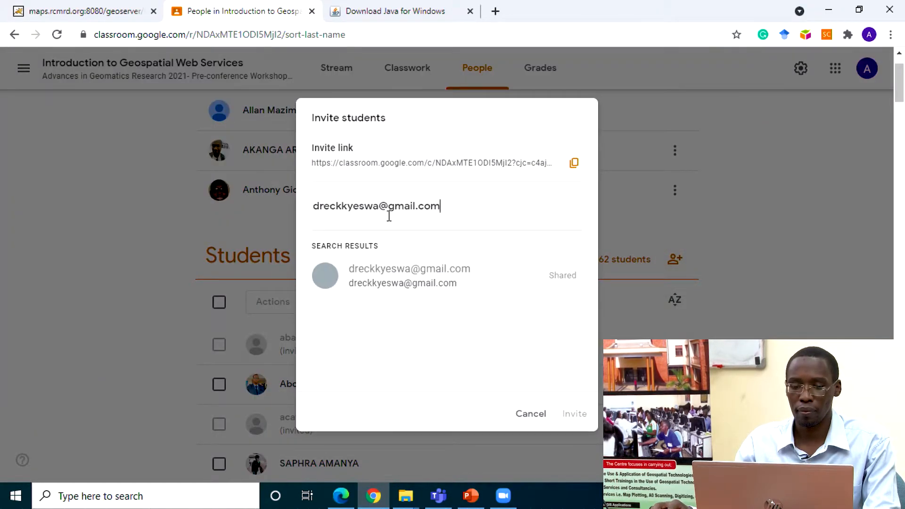
pyautogui.click(445, 269)
pyautogui.click(574, 415)
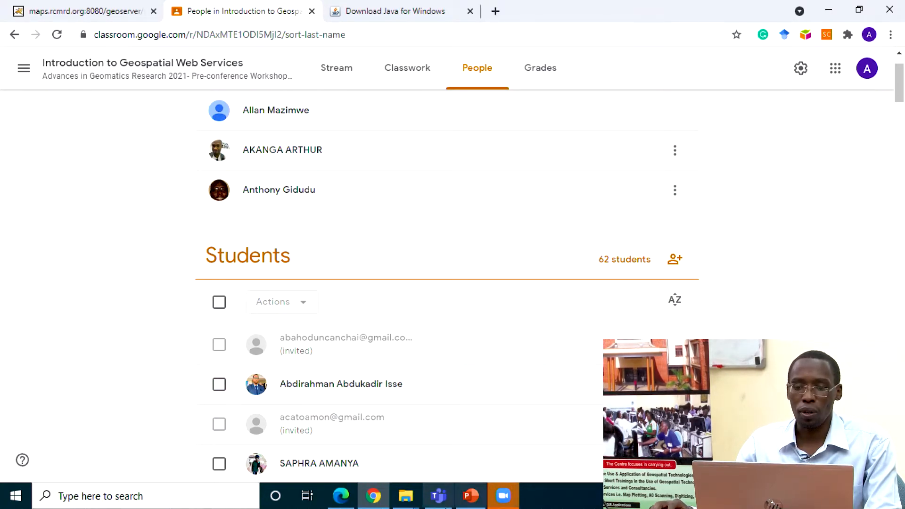
# Step: Check the start executable Jar file in the geoserver folder again and return to Chrome
pyautogui.moveTo(413, 497)
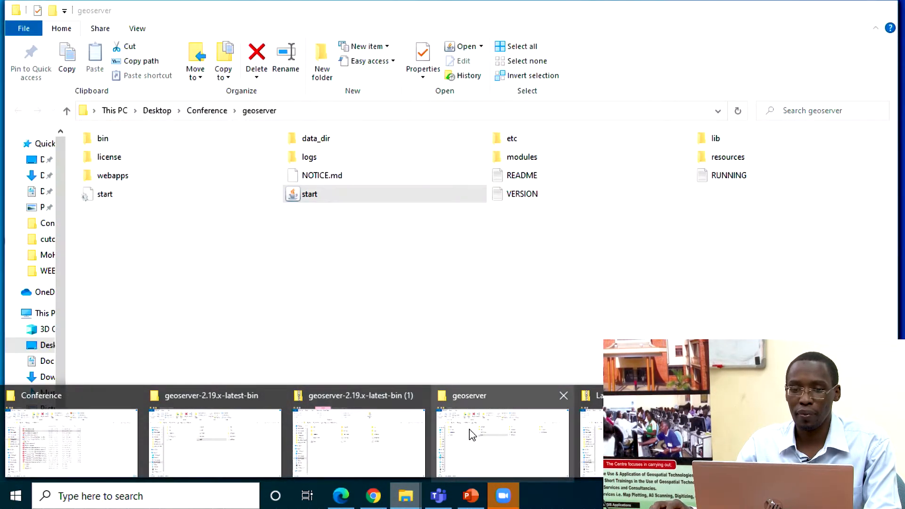
pyautogui.click(472, 434)
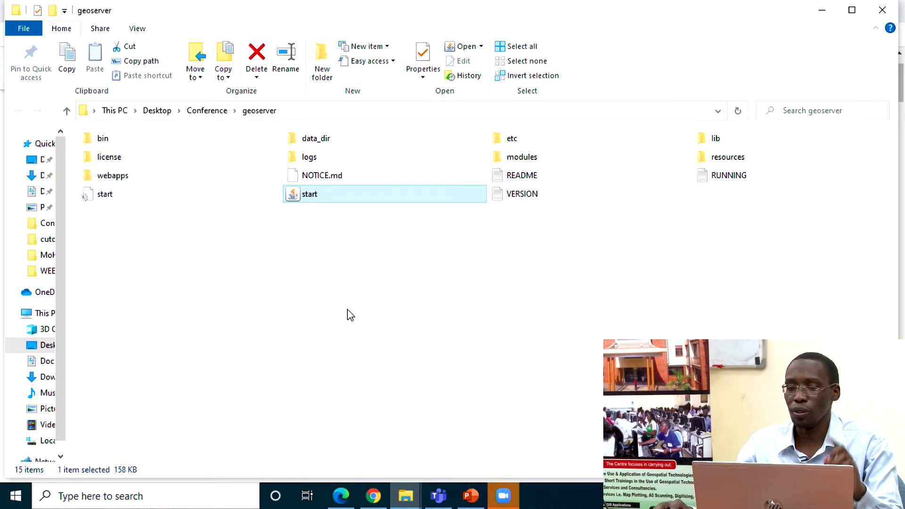
pyautogui.click(374, 496)
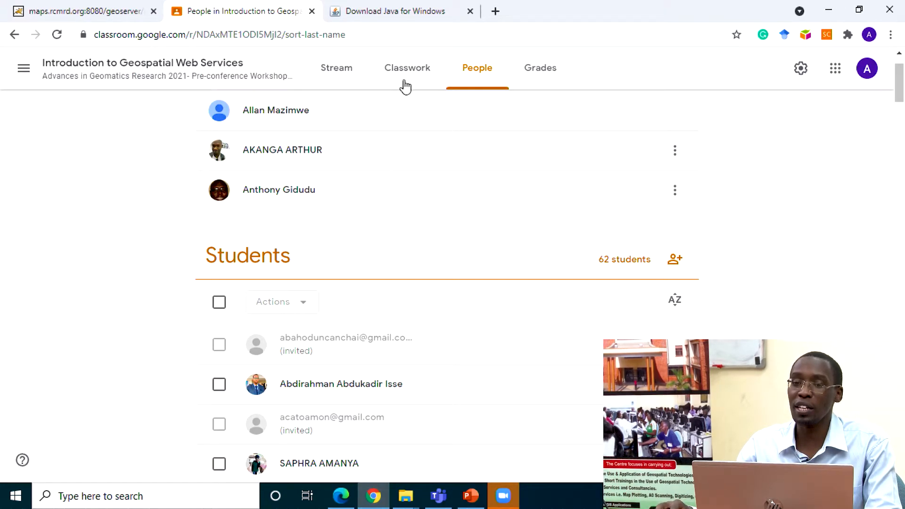
# Step: Open a new browser tab and enter the address localhost:8080/geoserver/web without loading it
pyautogui.click(496, 11)
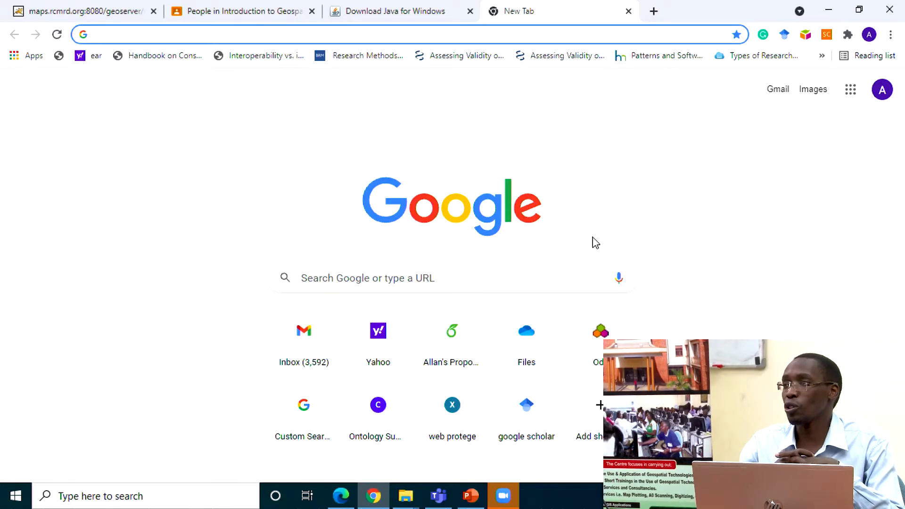
pyautogui.write('l')
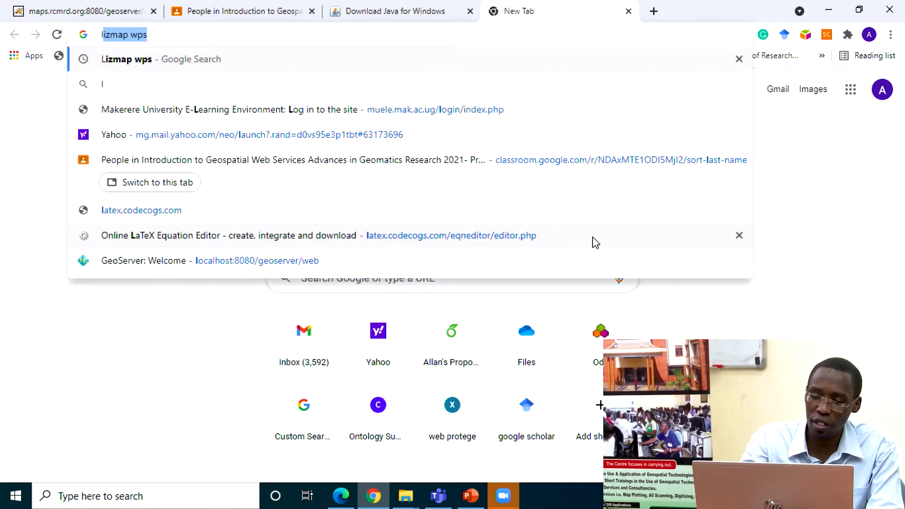
pyautogui.write('ocah')
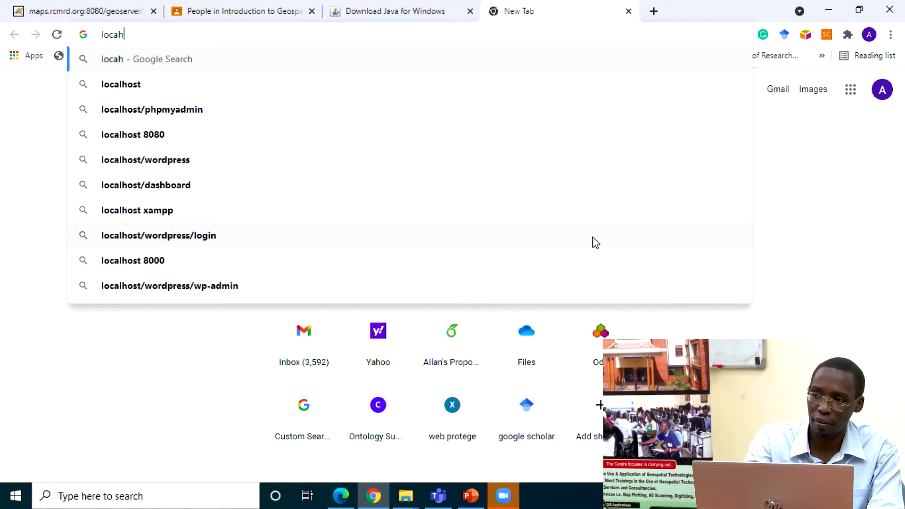
pyautogui.press('BackSpace')
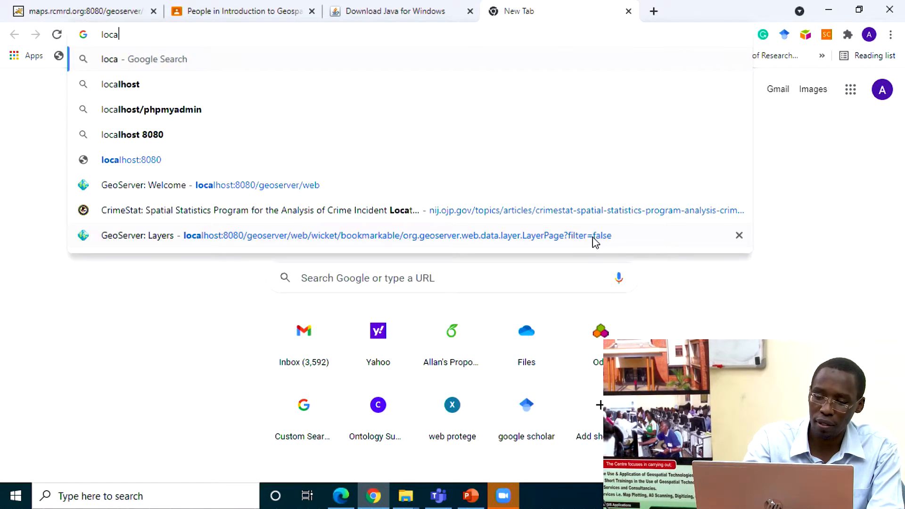
pyautogui.write('lhost')
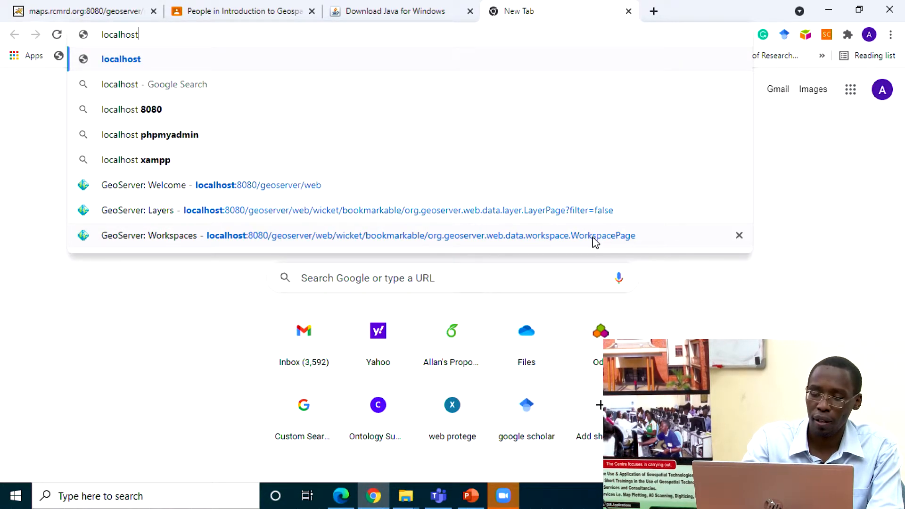
pyautogui.write(':80')
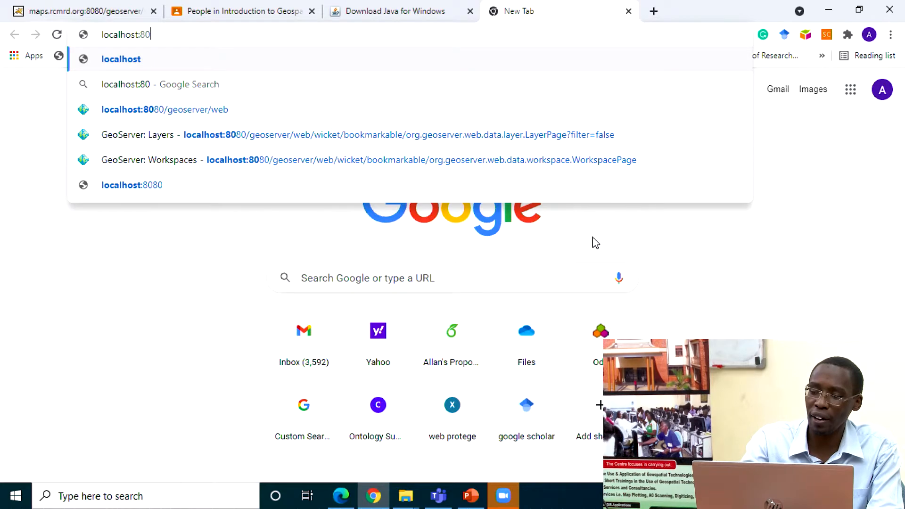
pyautogui.write('80')
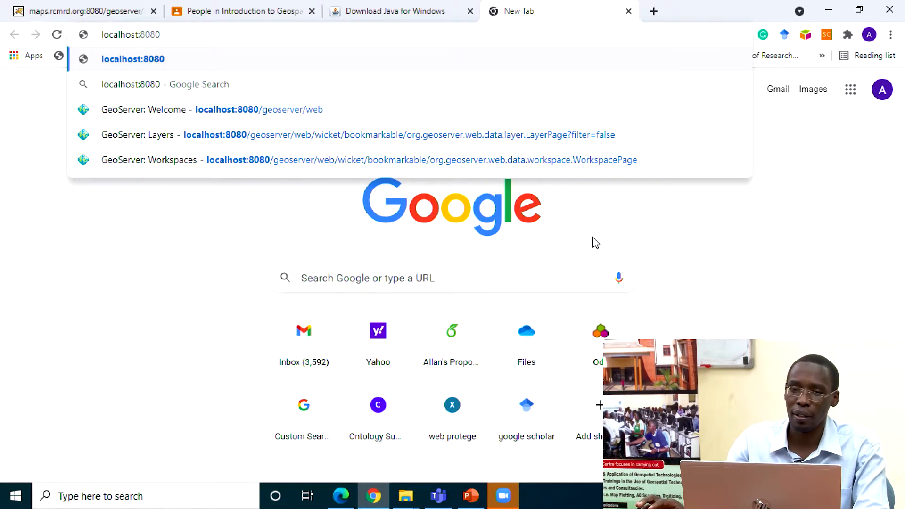
pyautogui.write('/')
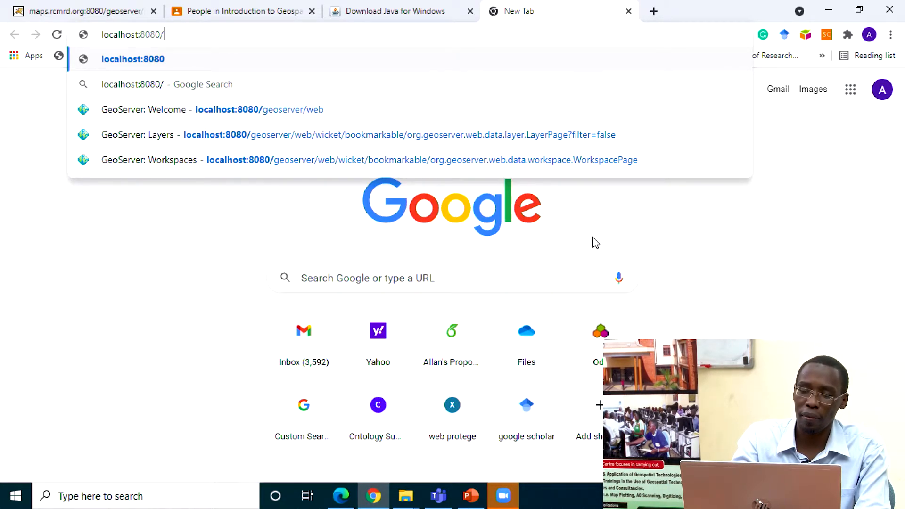
pyautogui.write('geo')
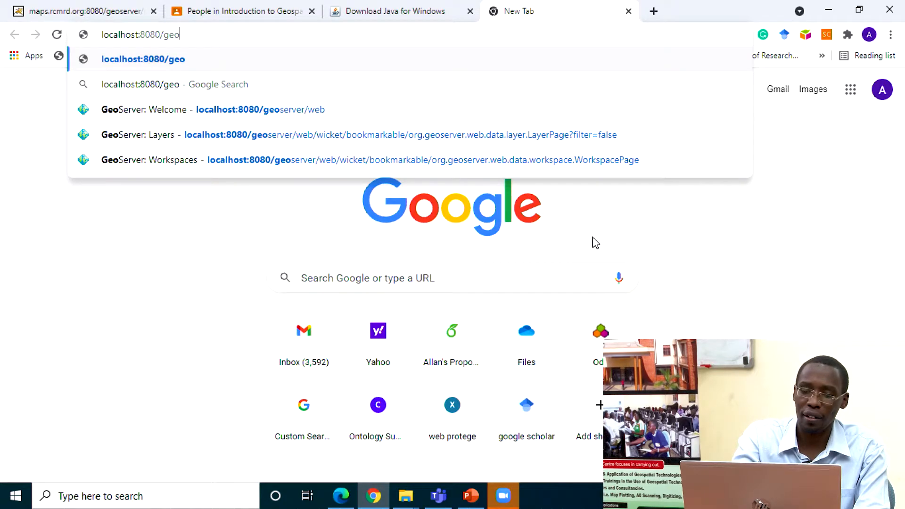
pyautogui.write('ser')
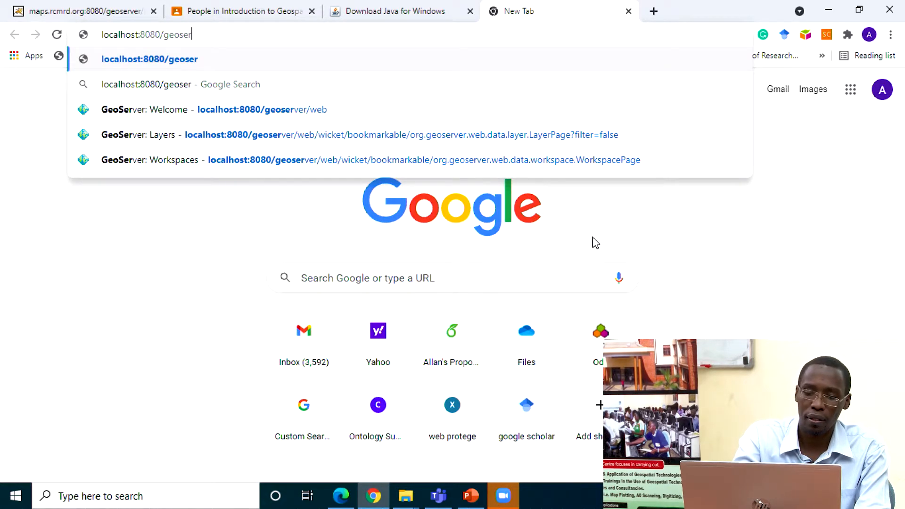
pyautogui.write('ver')
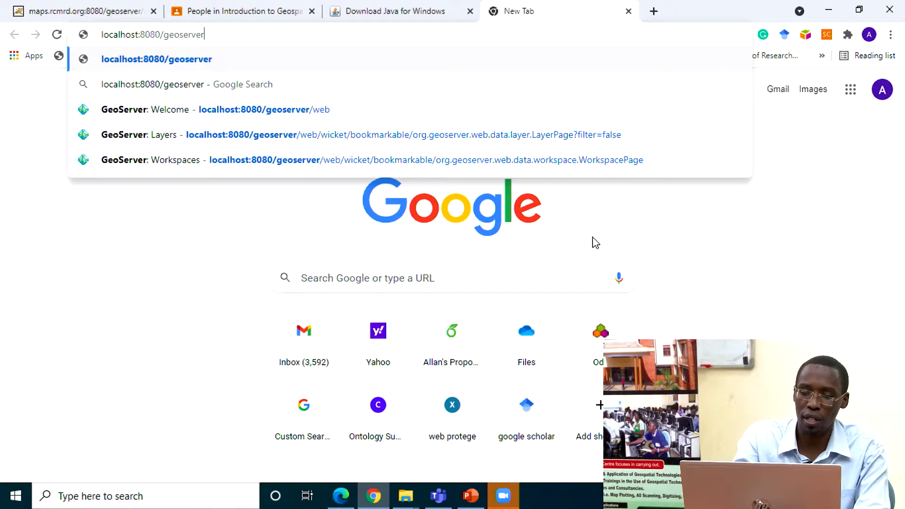
pyautogui.write('/wev')
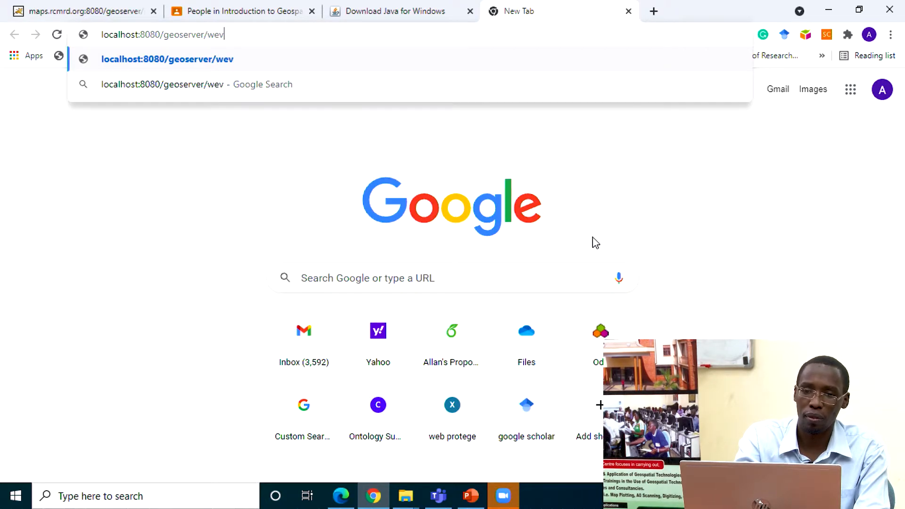
pyautogui.press('BackSpace')
pyautogui.write('b')
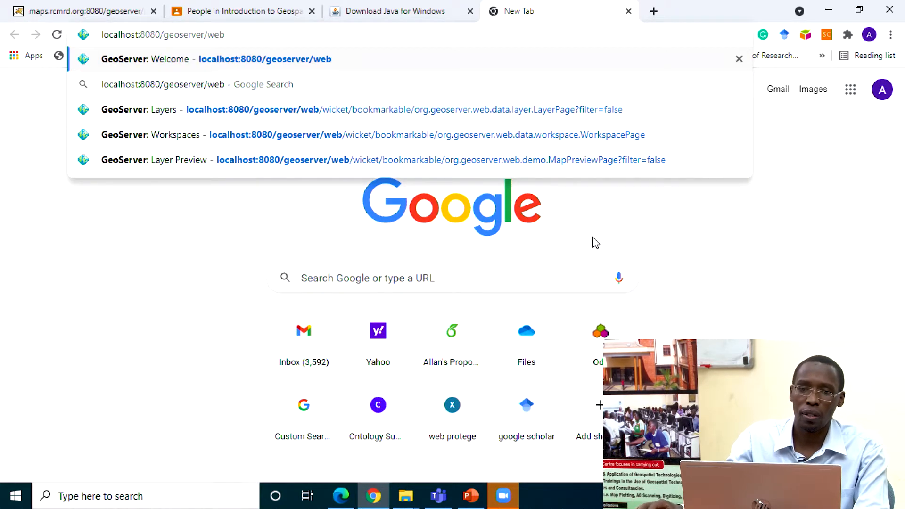
# Step: Copy the localhost:8080/geoserver/web address and send it to everyone in the Zoom meeting chat
pyautogui.moveTo(236, 35); pyautogui.dragTo(90, 37)
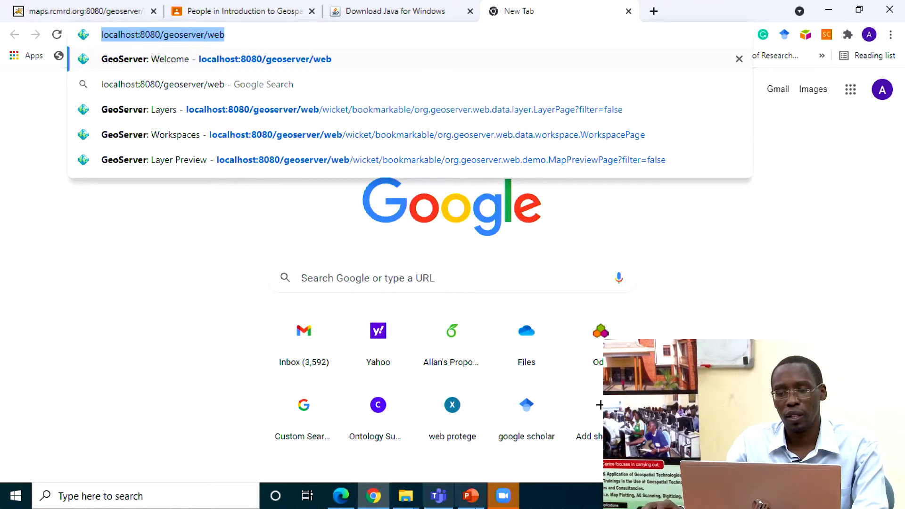
pyautogui.click(504, 497)
pyautogui.click(764, 460)
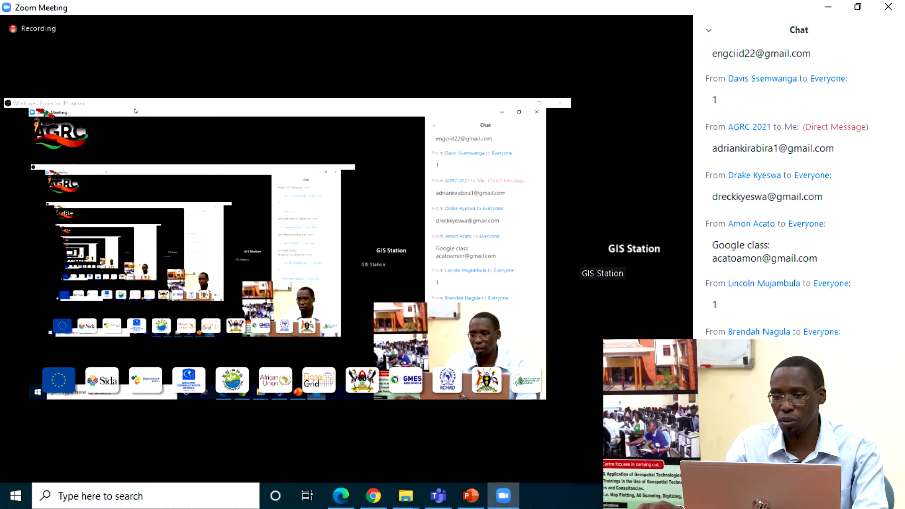
pyautogui.click(755, 427)
pyautogui.click(735, 253)
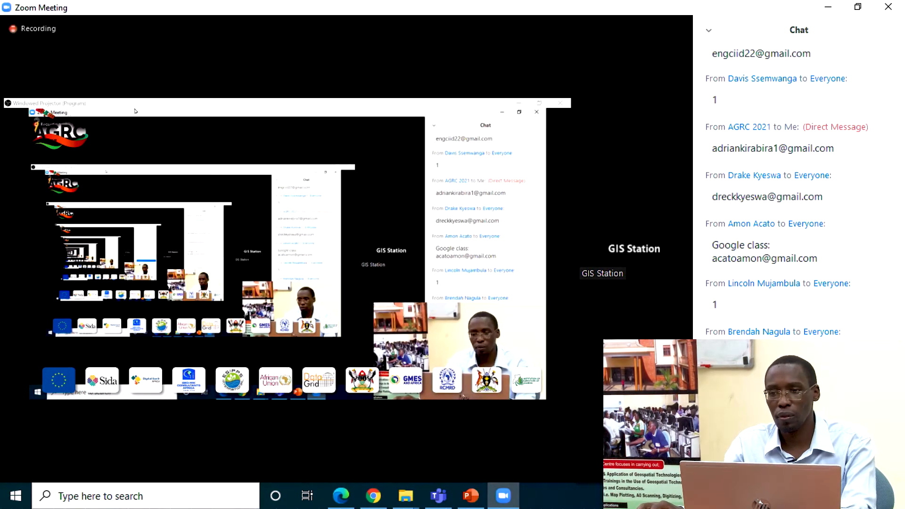
pyautogui.press('Return')
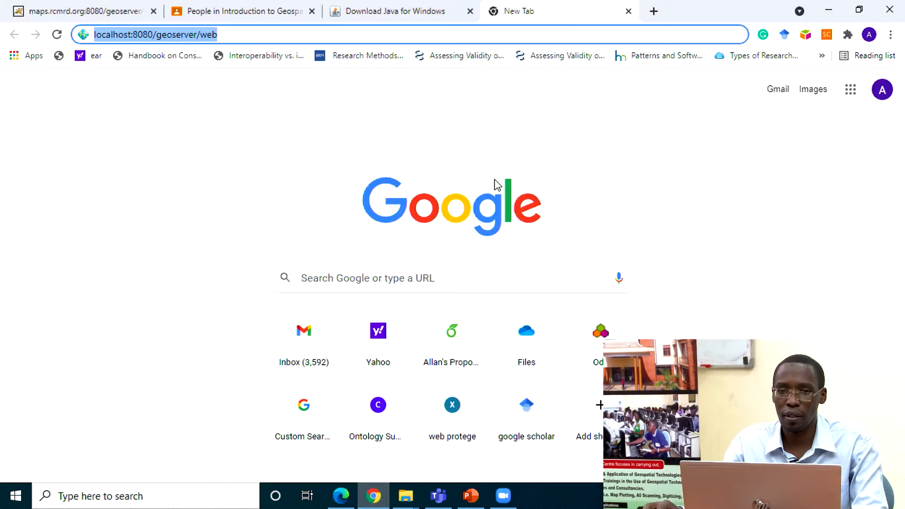
# Step: Load the local GeoServer page in Chrome and clear the prefilled username and password from its login form
pyautogui.press('Return')
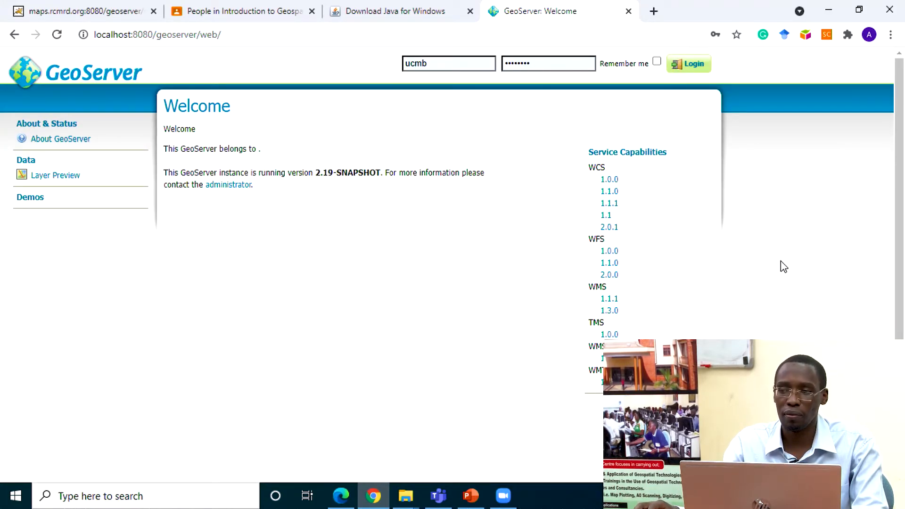
pyautogui.click(447, 63)
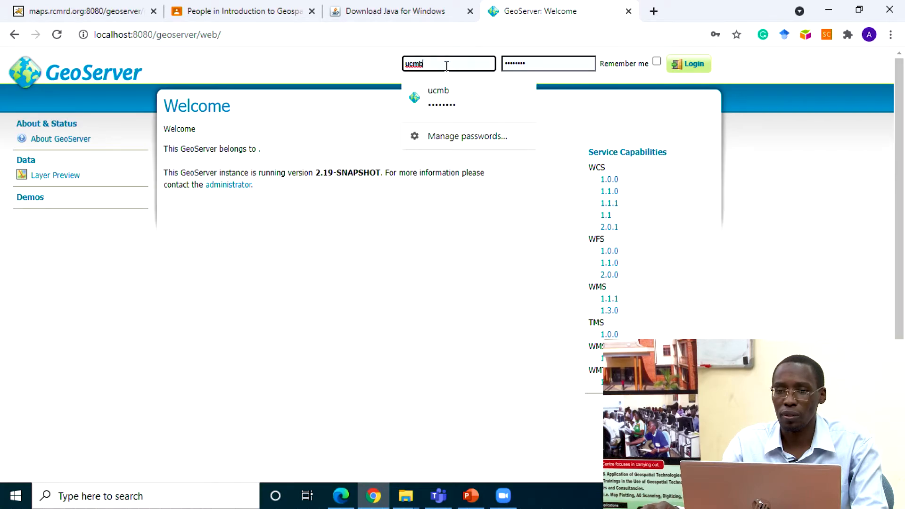
pyautogui.moveTo(447, 63); pyautogui.dragTo(366, 71)
pyautogui.press('BackSpace')
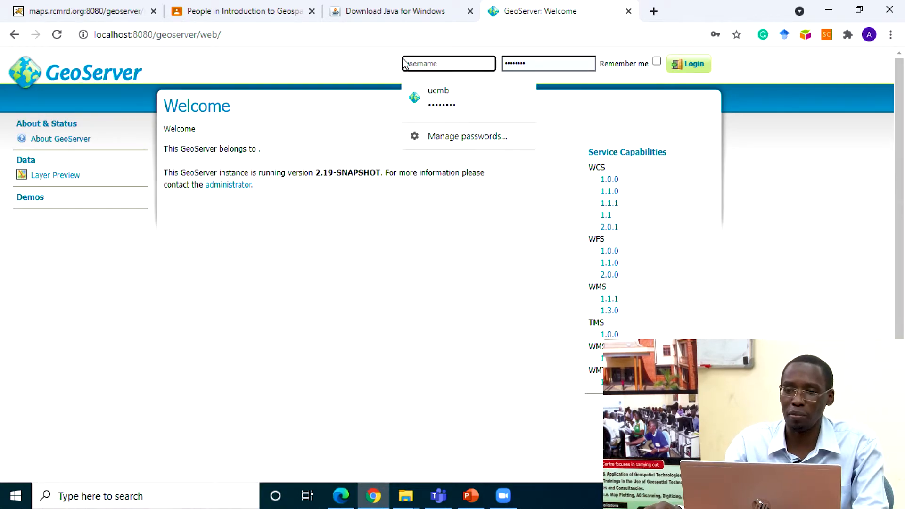
pyautogui.click(540, 64)
pyautogui.press('BackSpace')
pyautogui.press('BackSpace')
pyautogui.press('BackSpace')
pyautogui.press('BackSpace')
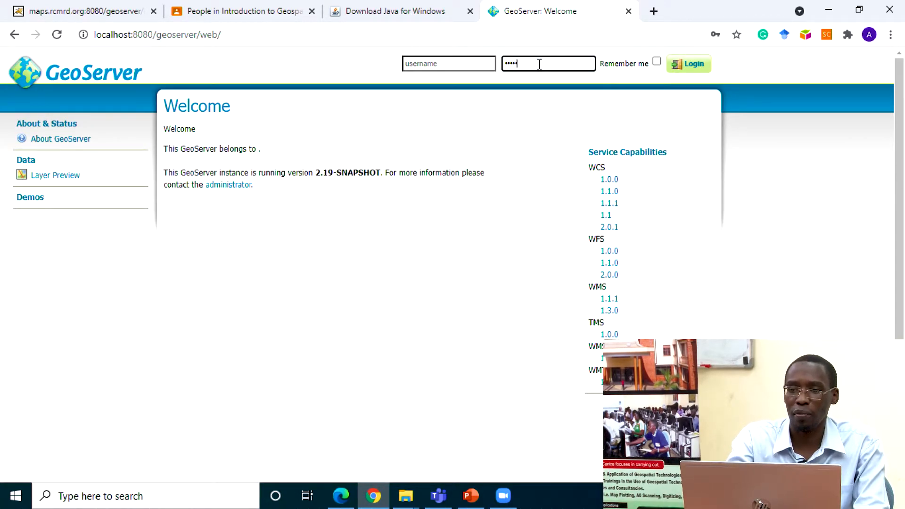
pyautogui.press('BackSpace')
pyautogui.press('BackSpace')
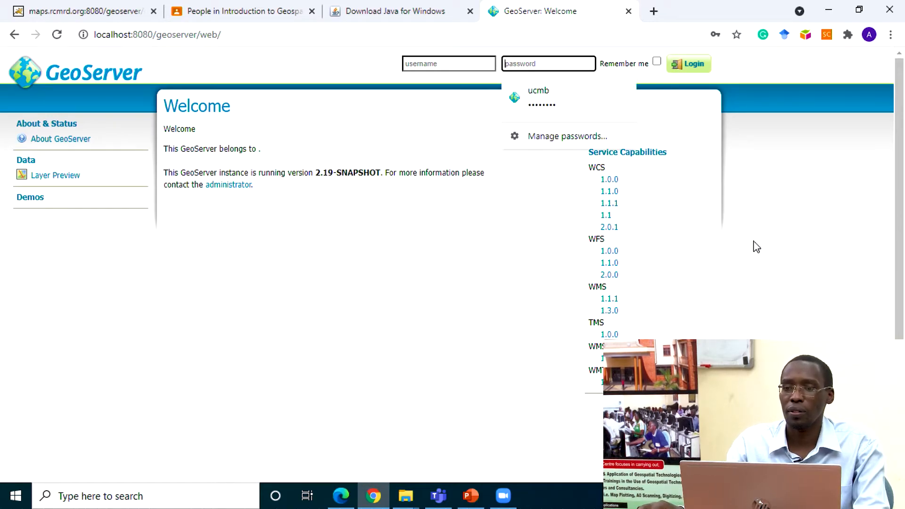
pyautogui.click(756, 247)
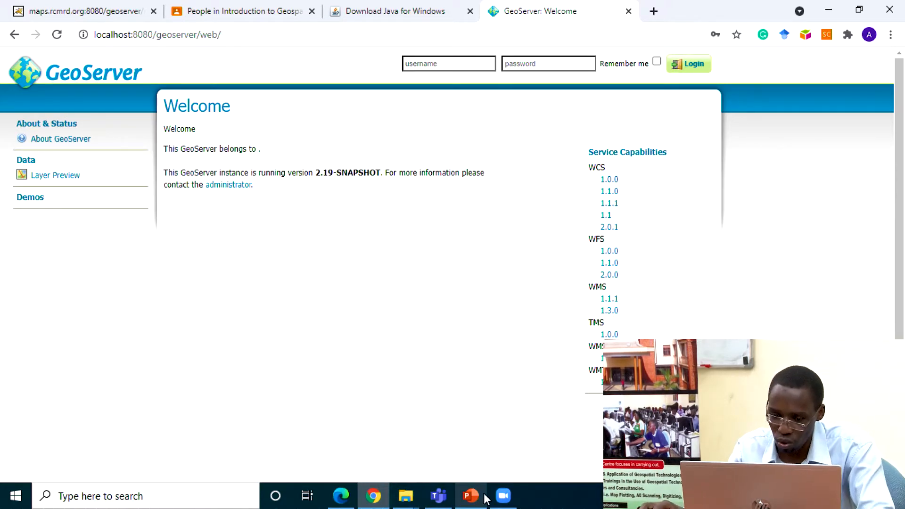
# Step: Switch to the Zoom meeting and check its chat
pyautogui.click(504, 496)
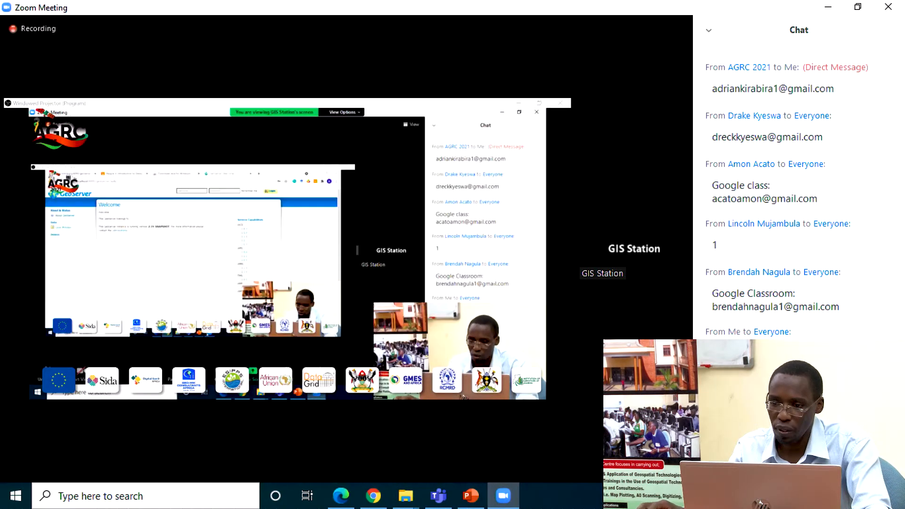
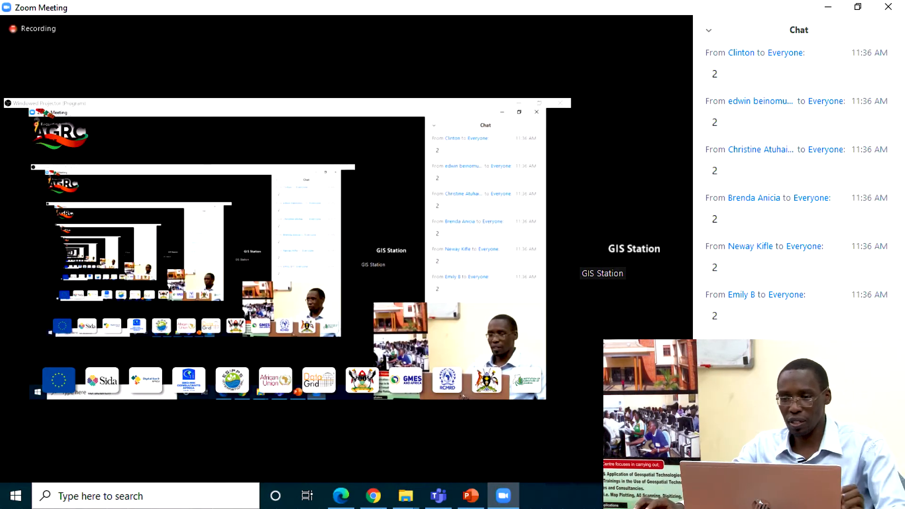
# Step: Check the GeoServer welcome page in Chrome, then review the participants' replies and the shared localhost link in the Zoom chat
pyautogui.moveTo(588, 453)
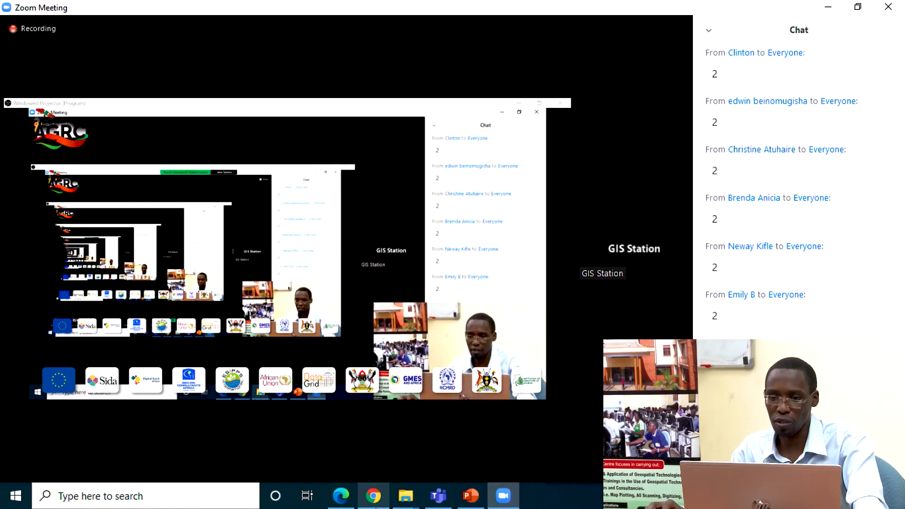
pyautogui.click(378, 498)
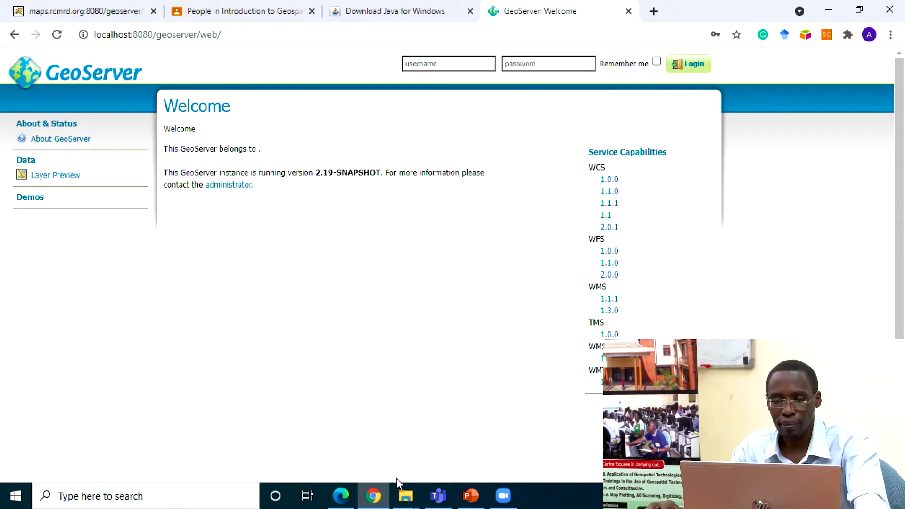
pyautogui.moveTo(378, 502)
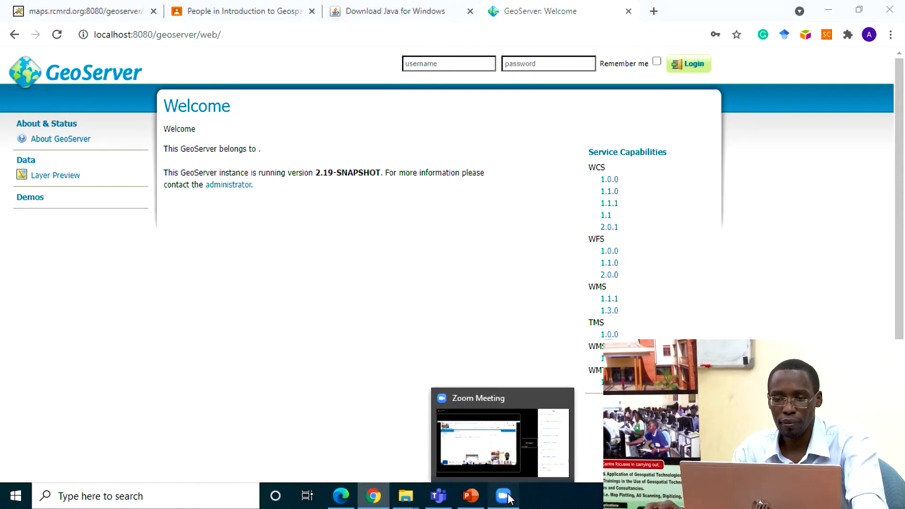
pyautogui.click(503, 495)
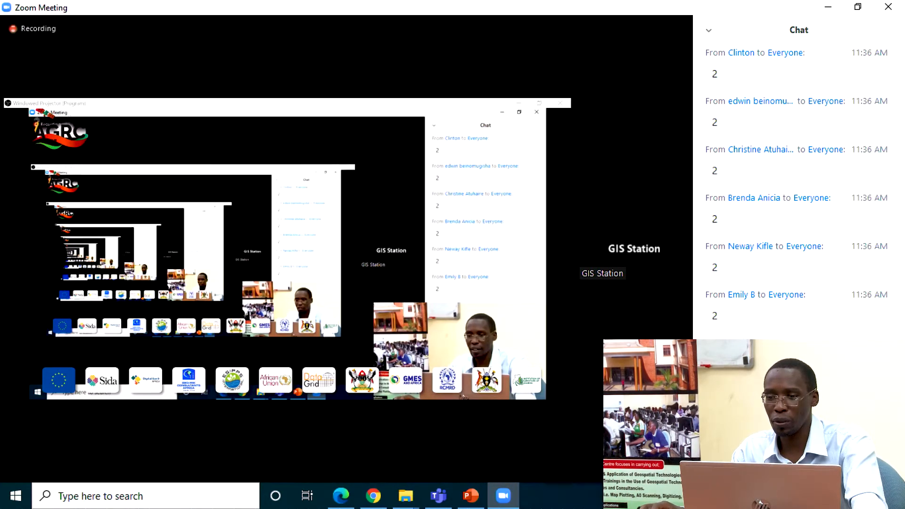
pyautogui.scroll(8, 797, 188)
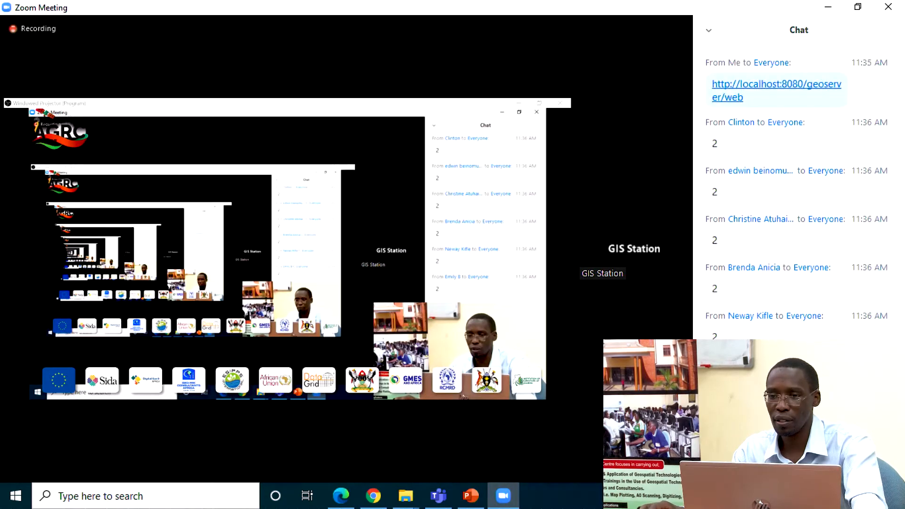
pyautogui.scroll(1, 797, 189)
pyautogui.scroll(-9, 797, 189)
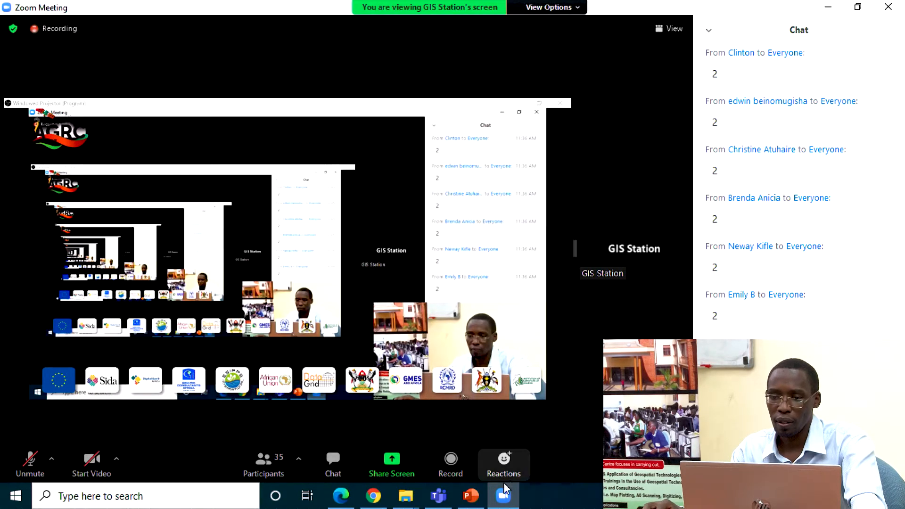
# Step: Show the geoserver-2.19.x-latest-bin (1) archive and then the Desktop geoserver folder containing the start file in File Explorer
pyautogui.moveTo(406, 504)
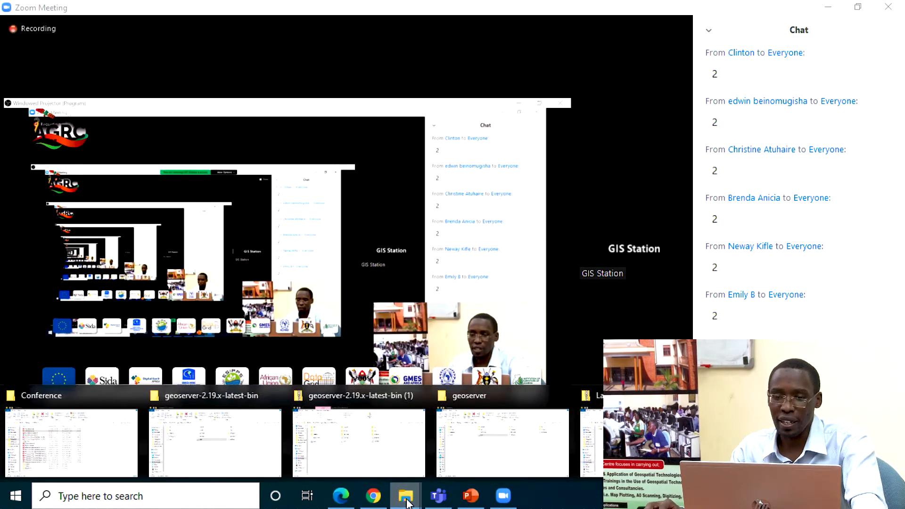
pyautogui.click(358, 447)
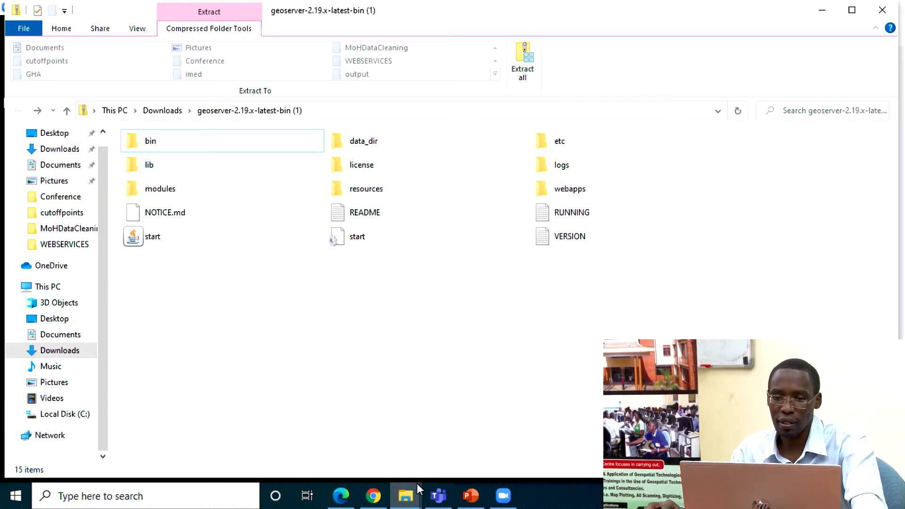
pyautogui.moveTo(419, 491)
pyautogui.click(471, 439)
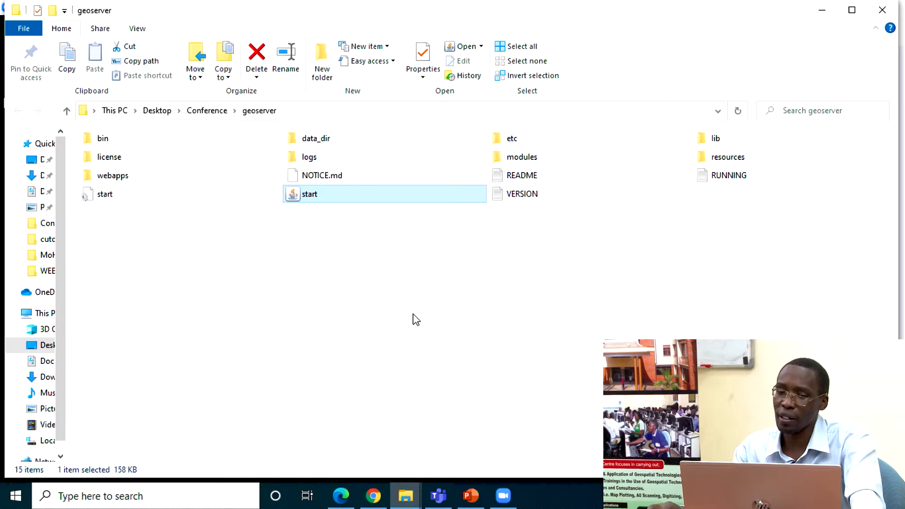
# Step: Copy the Java for Windows download page address, java.com/download/ie_manual.jsp, from Chrome and send it to everyone in the Zoom chat
pyautogui.click(373, 497)
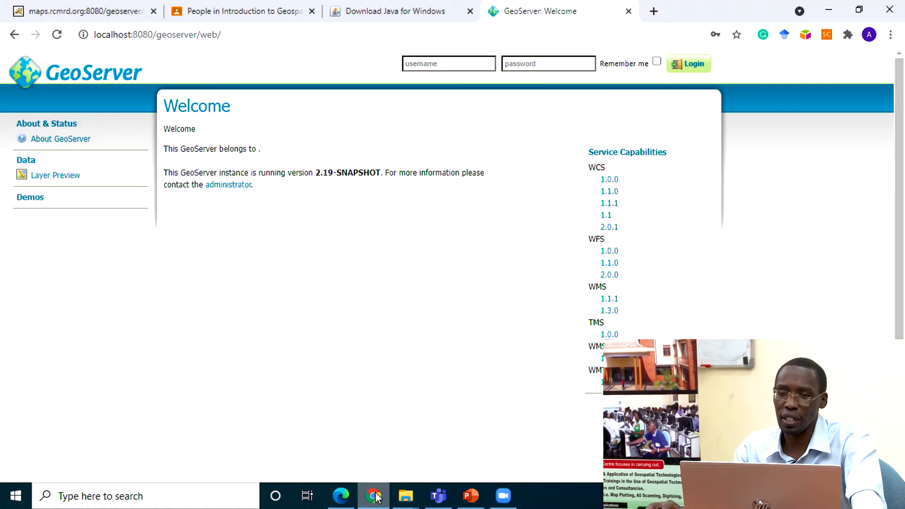
pyautogui.click(385, 10)
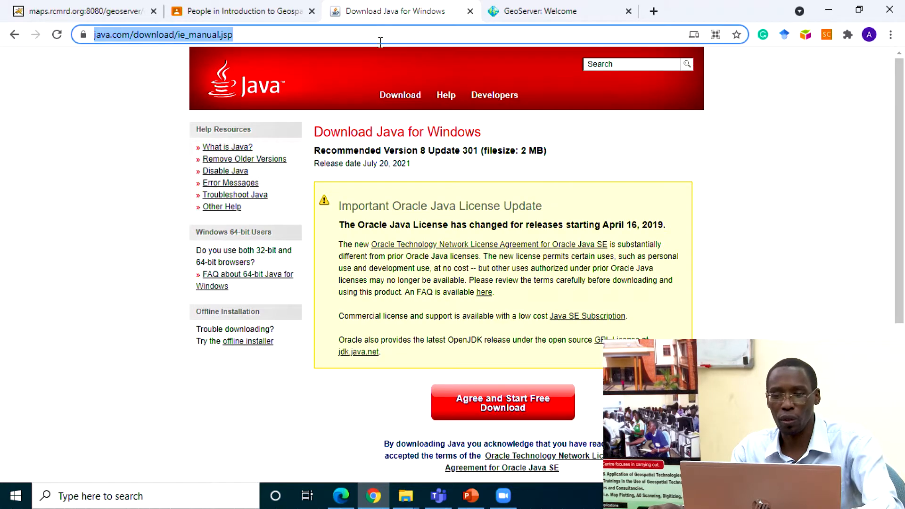
pyautogui.click(504, 495)
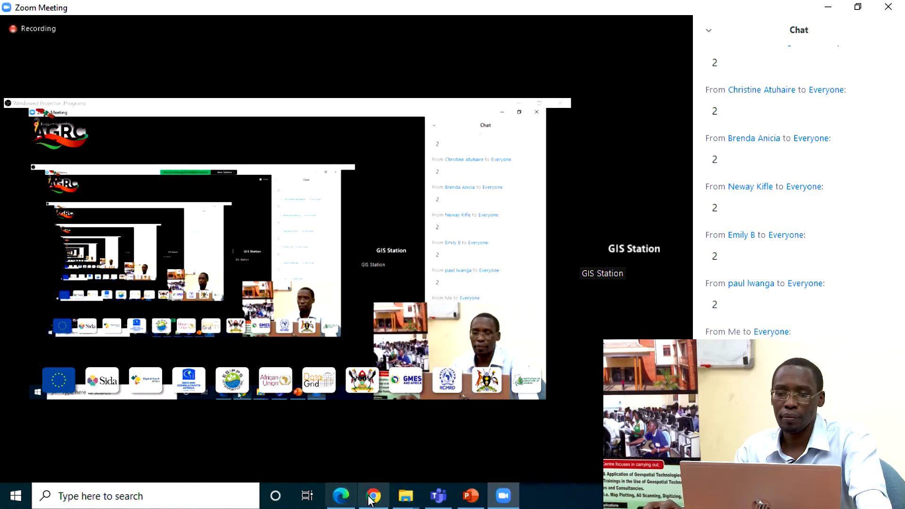
pyautogui.moveTo(372, 498)
pyautogui.click(415, 467)
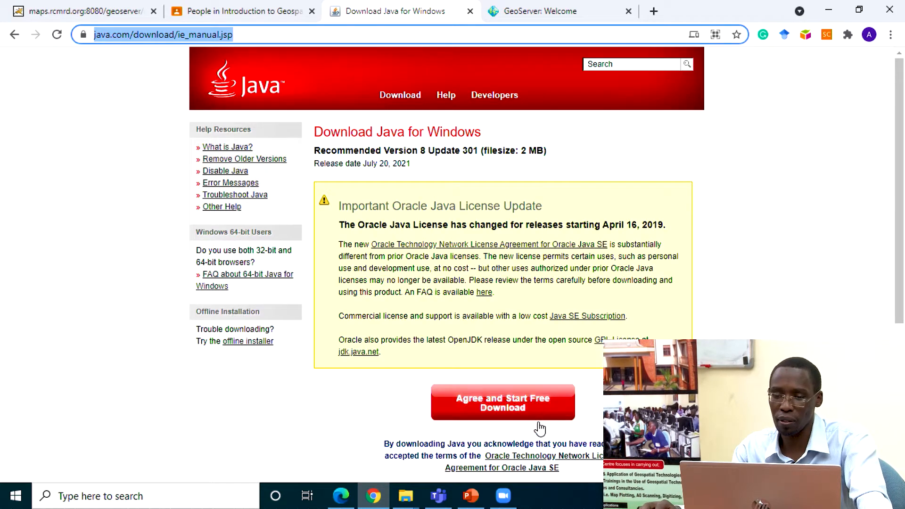
pyautogui.click(504, 496)
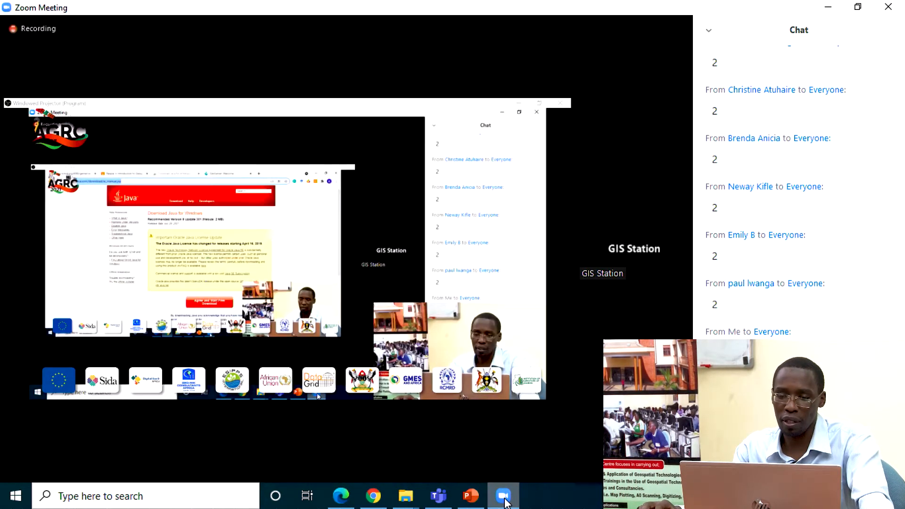
# Step: Open the Classwork page of the Introduction to Geospatial Web Services class in Google Classroom
pyautogui.click(406, 496)
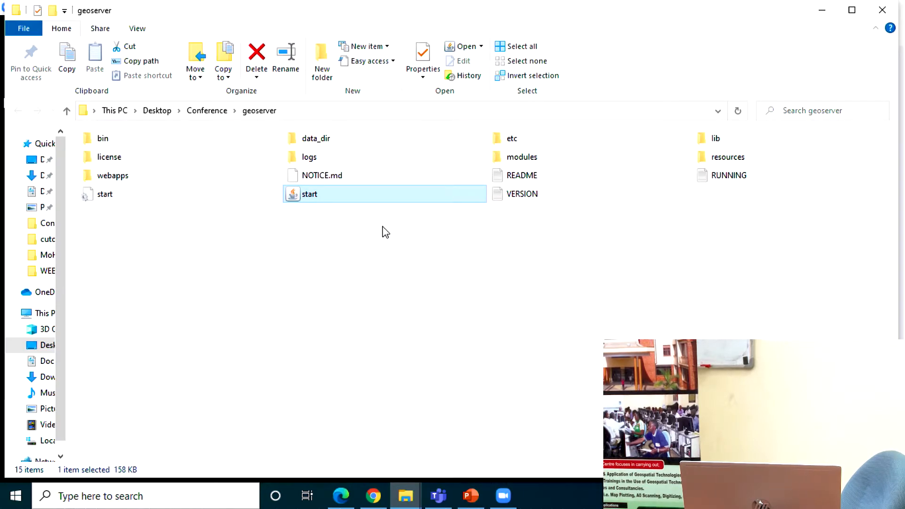
pyautogui.click(373, 496)
pyautogui.click(210, 9)
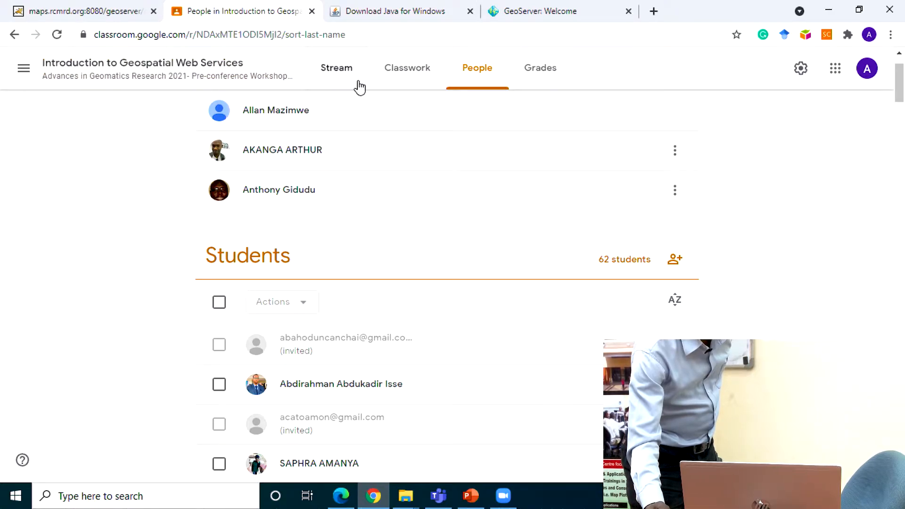
pyautogui.click(410, 69)
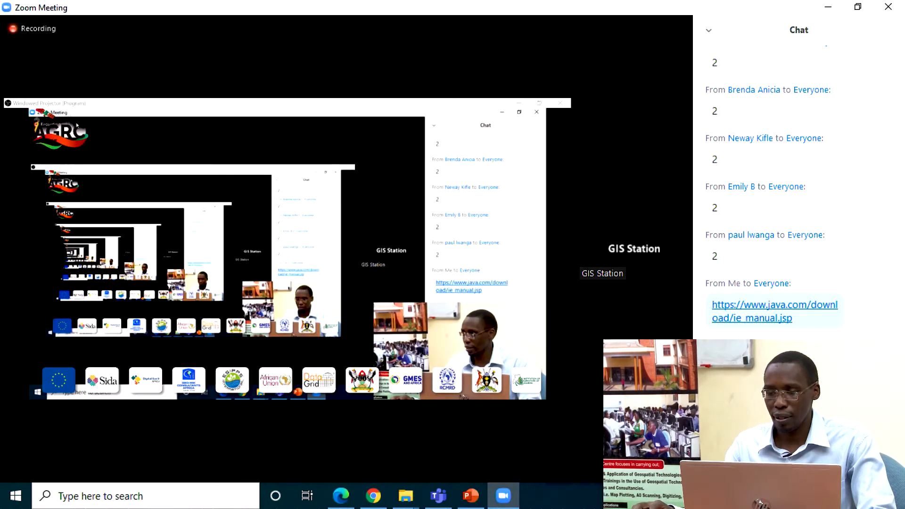
# Step: Look back through the Zoom chat for the shared GeoServer and Java links and any new replies
pyautogui.scroll(2, 803, 273)
pyautogui.scroll(3, 800, 269)
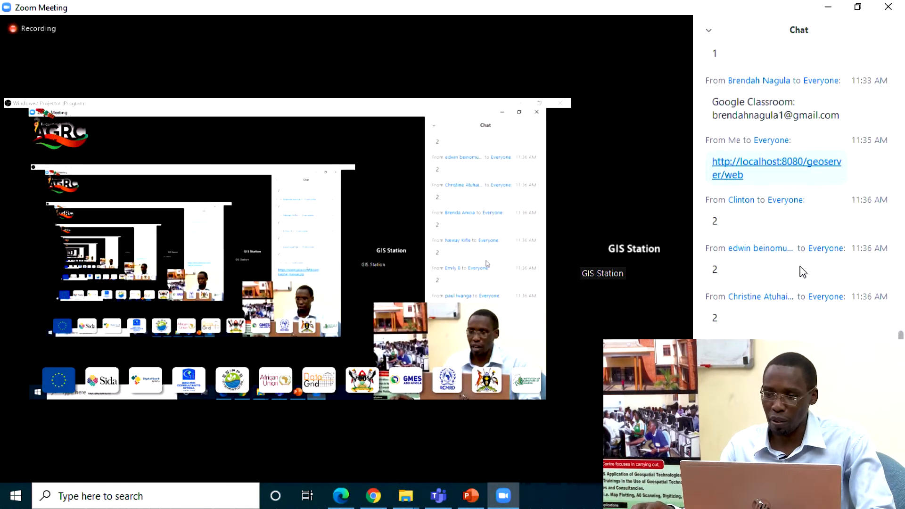
pyautogui.scroll(-3, 793, 283)
pyautogui.scroll(-3, 793, 285)
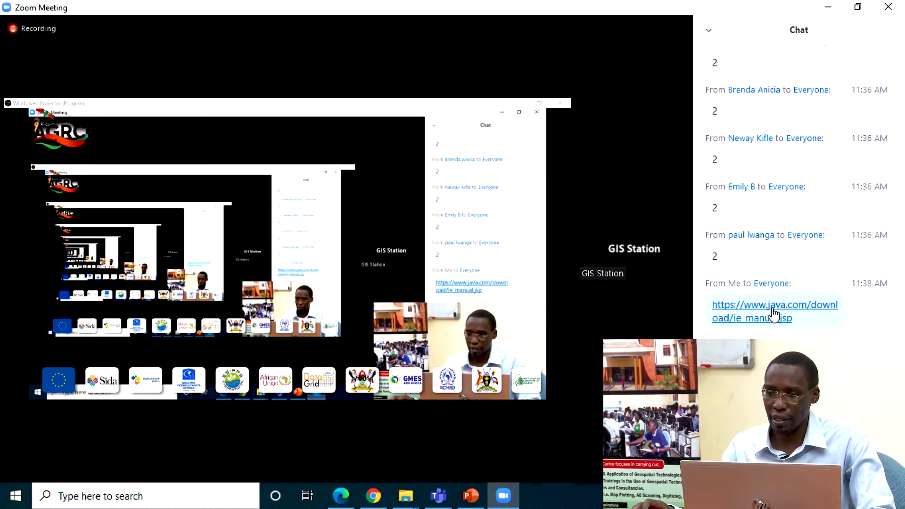
pyautogui.scroll(3, 774, 313)
pyautogui.scroll(-4, 774, 314)
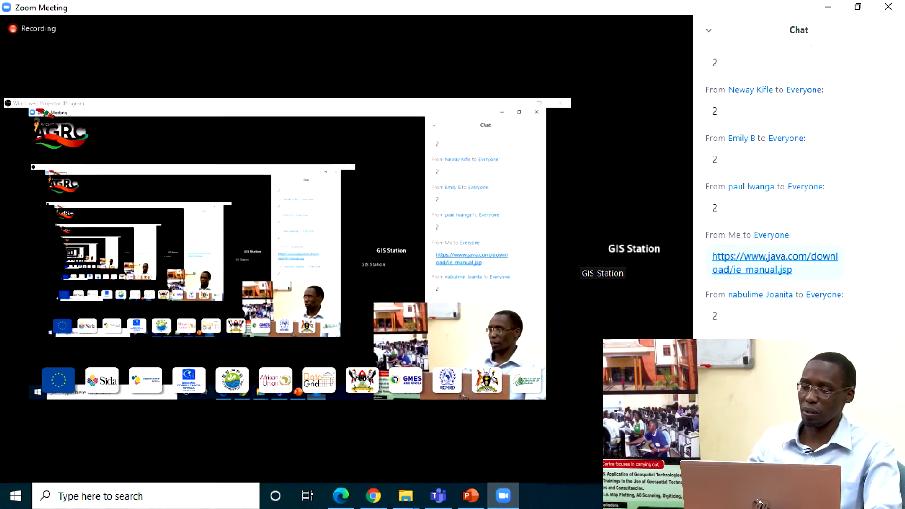
# Step: Consult the login instructions in Lab3_Geoserver_Tutorial.pdf and fill in the GeoServer login form with username admin and the account password
pyautogui.hotkey('alt', 'Tab')
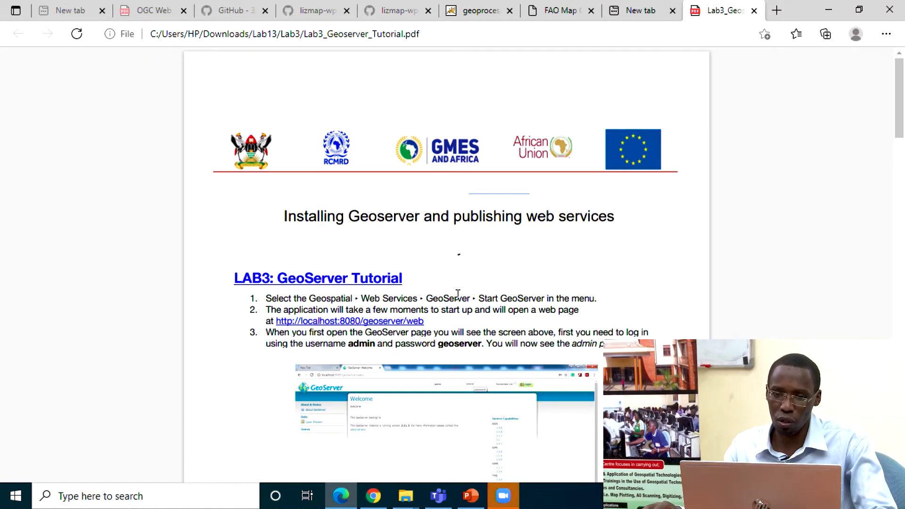
pyautogui.scroll(-2, 443, 236)
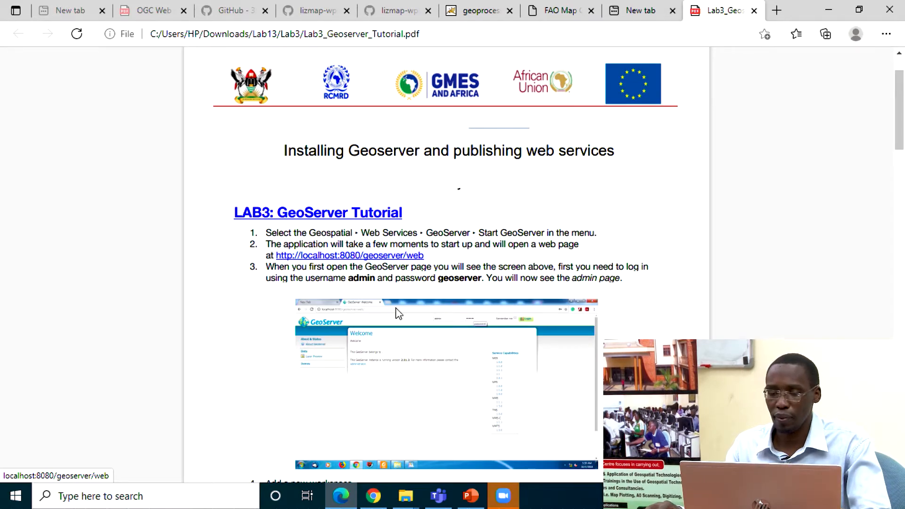
pyautogui.click(373, 496)
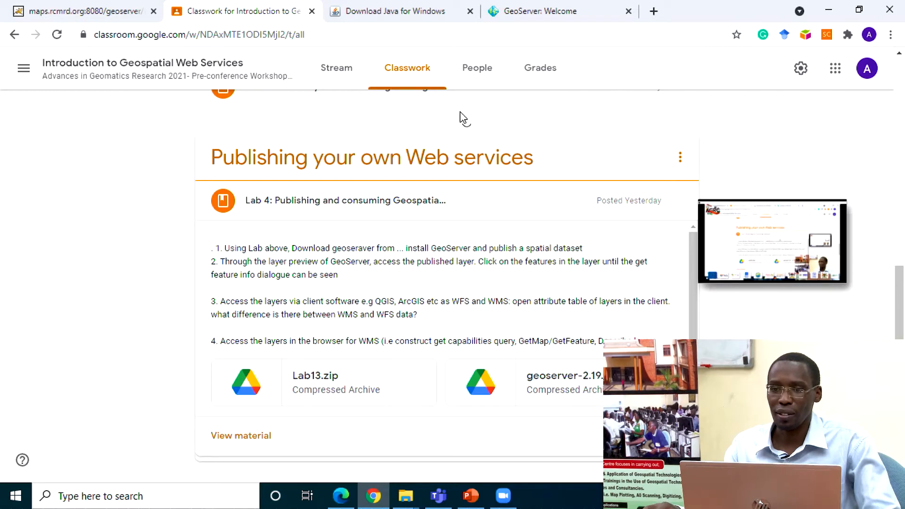
pyautogui.click(515, 7)
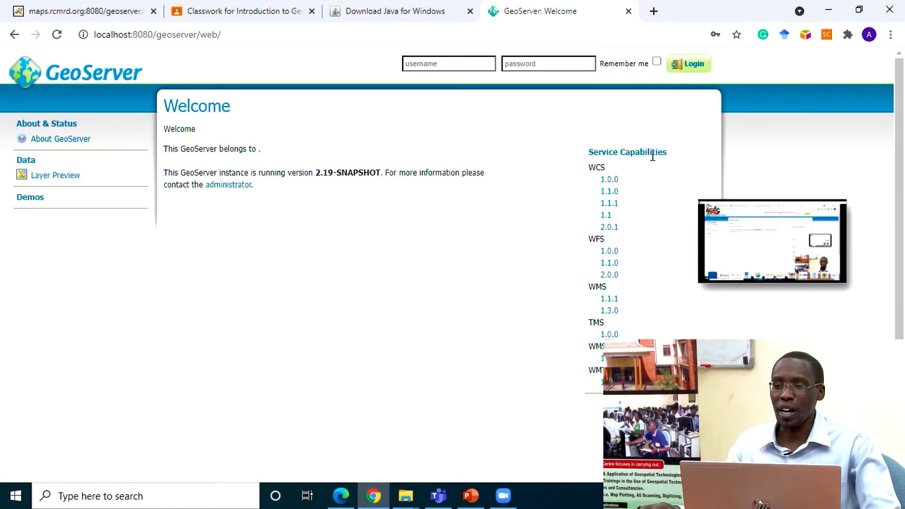
pyautogui.click(446, 62)
pyautogui.write('admin')
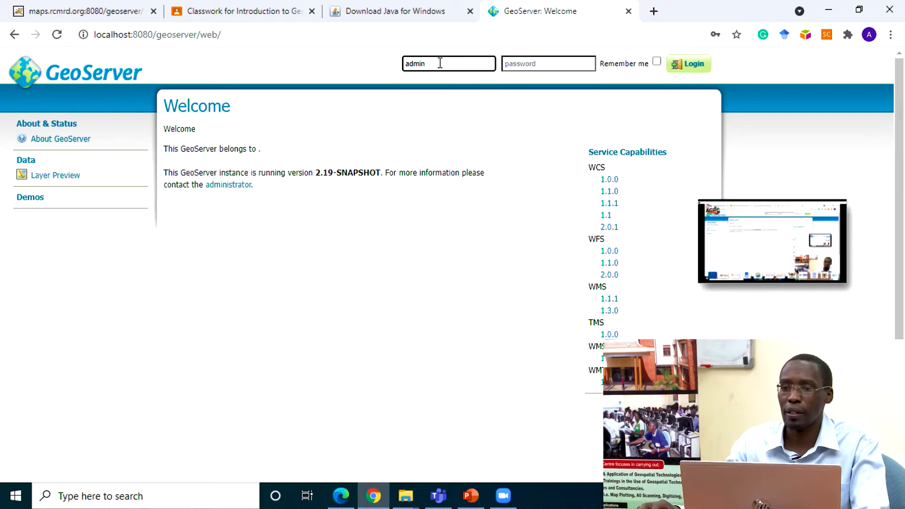
pyautogui.click(524, 64)
pyautogui.write('geoserver')
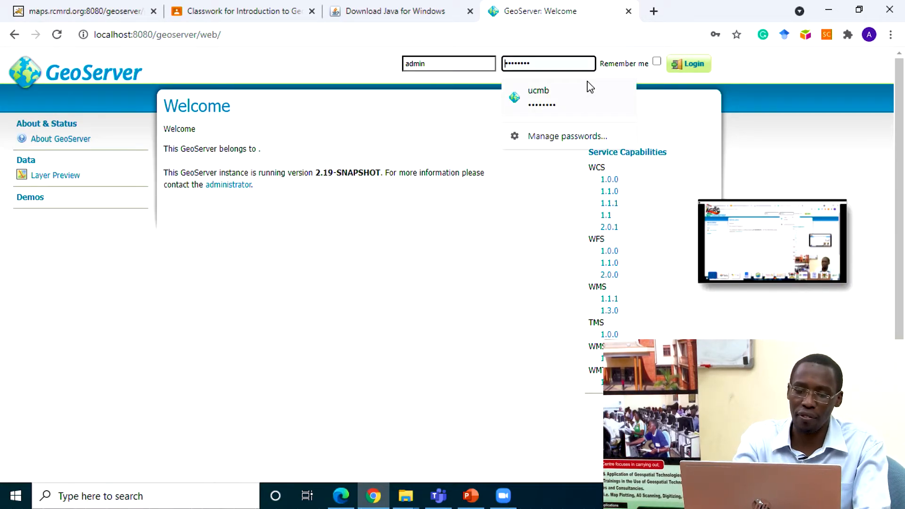
pyautogui.write('geoserver')
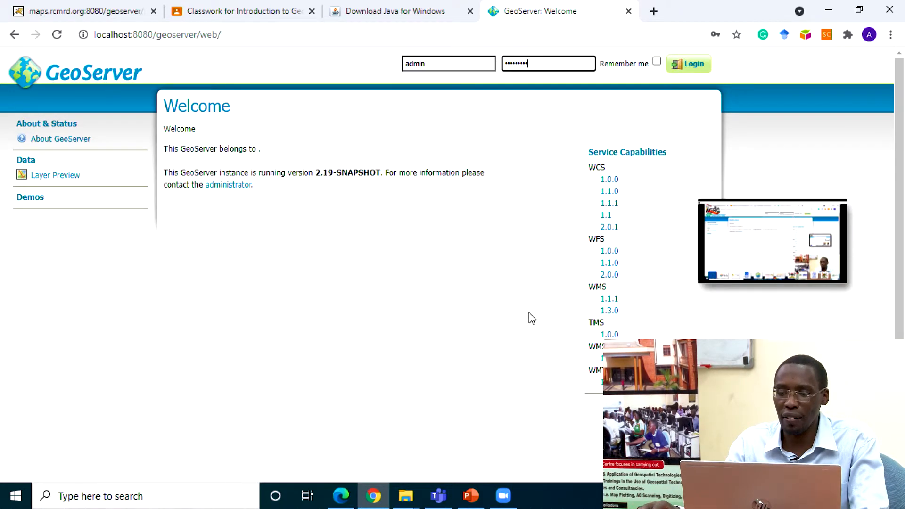
# Step: Send the GeoServer username and account password in the Zoom chat, switching the recipient from the host to Everyone
pyautogui.click(504, 496)
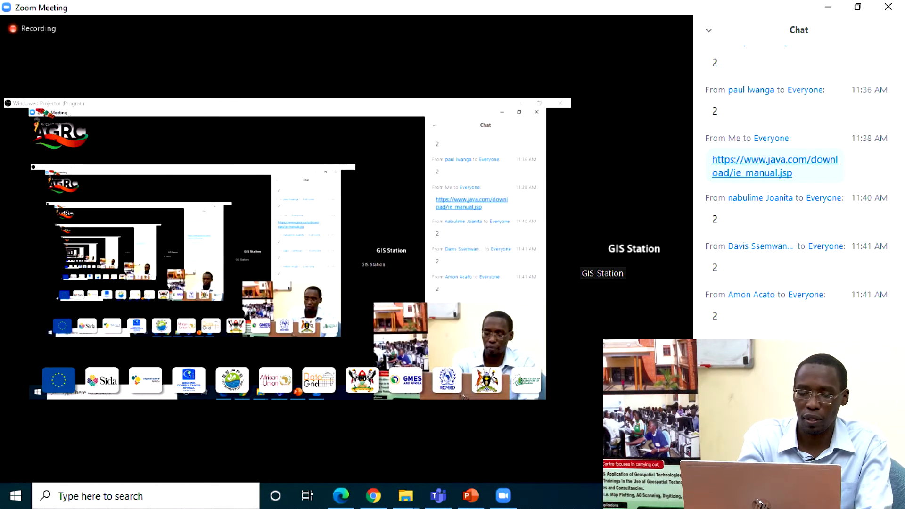
pyautogui.press('Return')
pyautogui.click(757, 419)
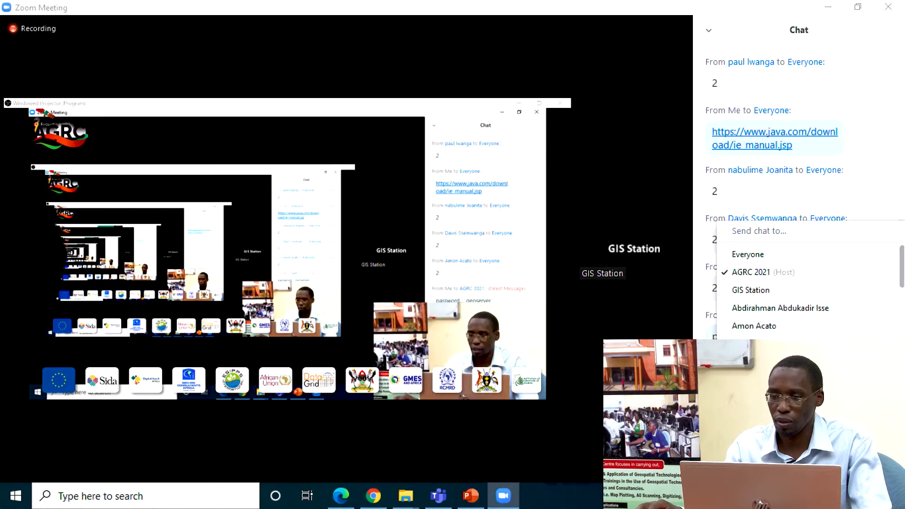
pyautogui.click(749, 254)
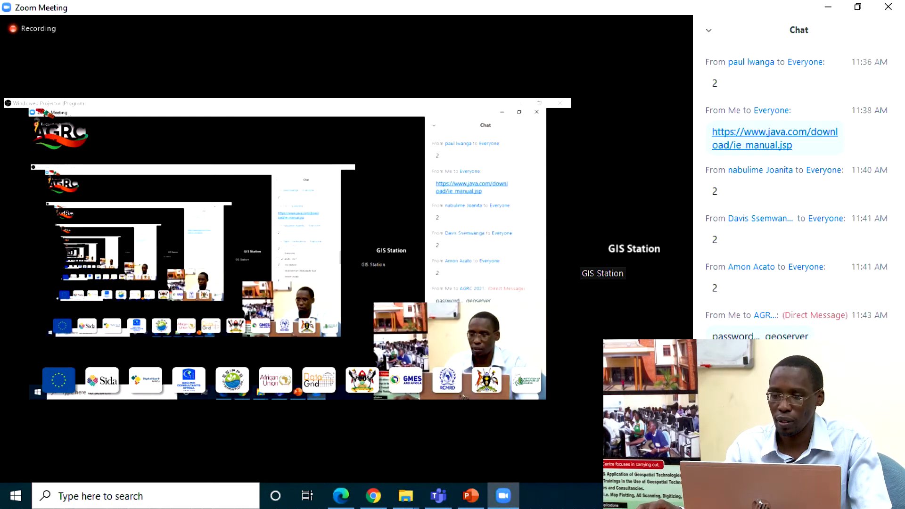
pyautogui.moveTo(809, 337); pyautogui.dragTo(713, 338)
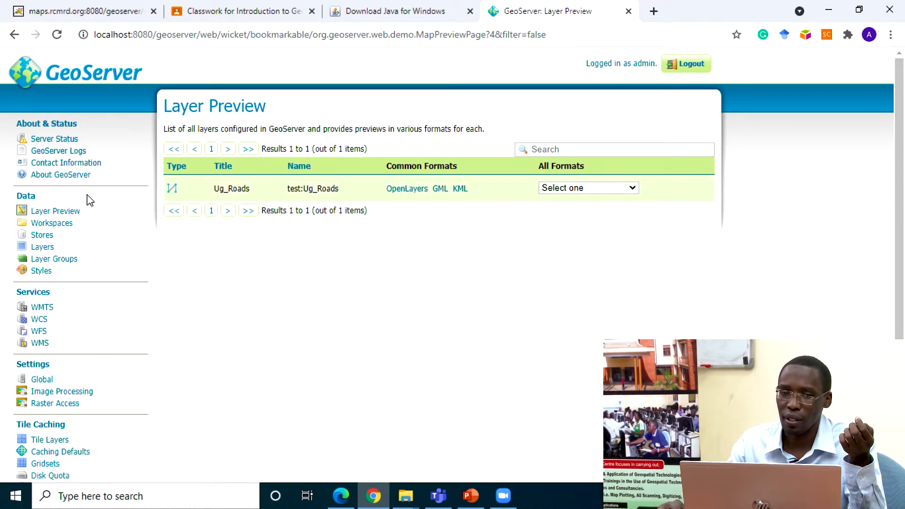
# Step: Open the Layer Preview list in GeoServer and check the Zoom chat for participants' replies
pyautogui.click(50, 211)
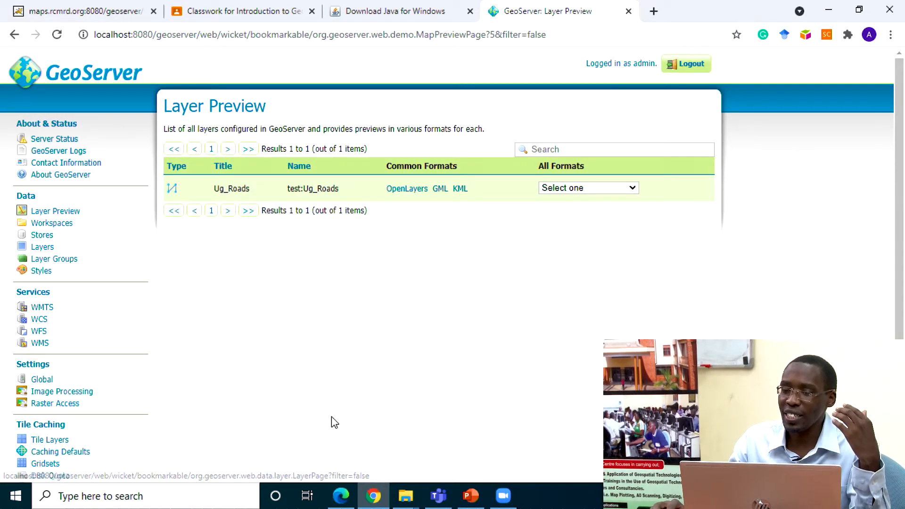
pyautogui.click(512, 503)
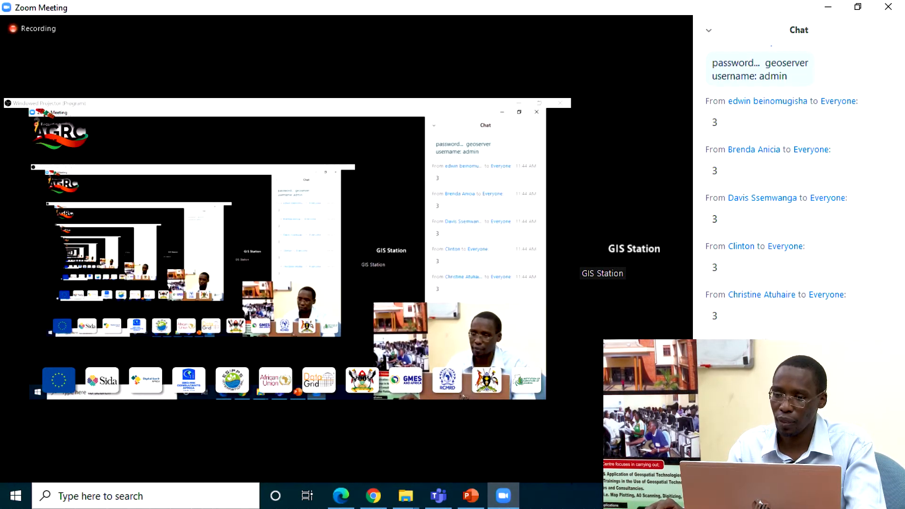
# Step: Return to the GeoServer Layer Preview page and collapse the floating Zoom video thumbnail
pyautogui.click(503, 495)
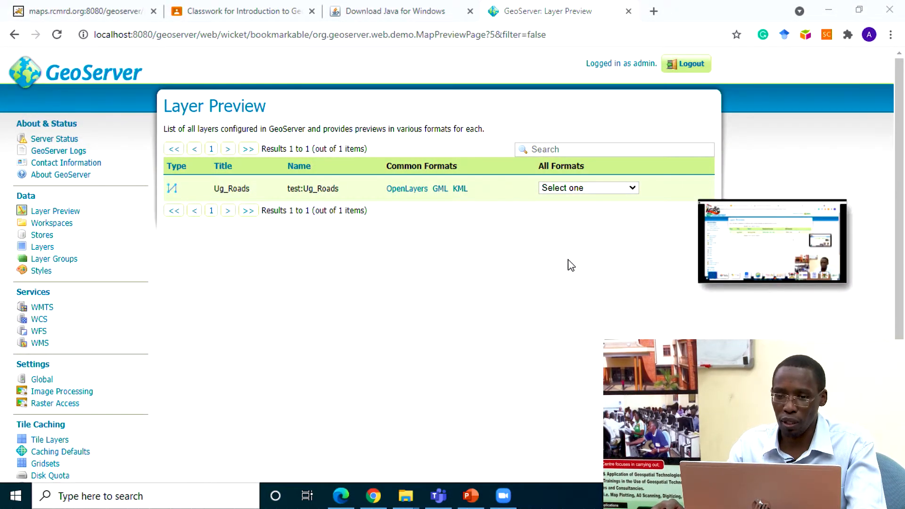
pyautogui.moveTo(757, 212)
pyautogui.click(714, 267)
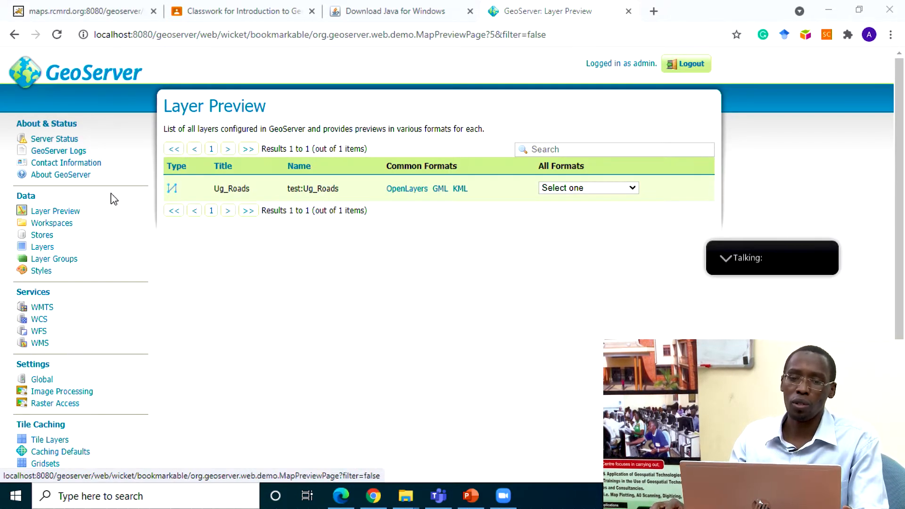
pyautogui.click(52, 223)
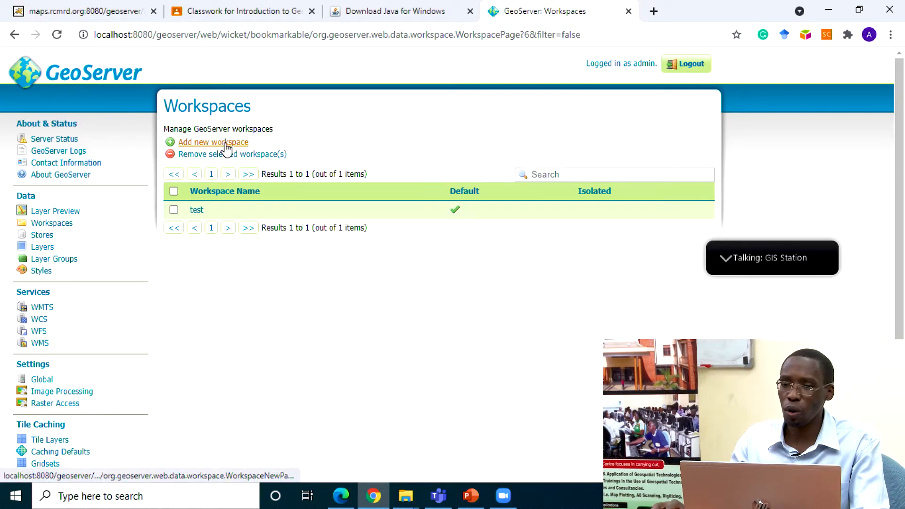
pyautogui.click(225, 144)
pyautogui.click(222, 205)
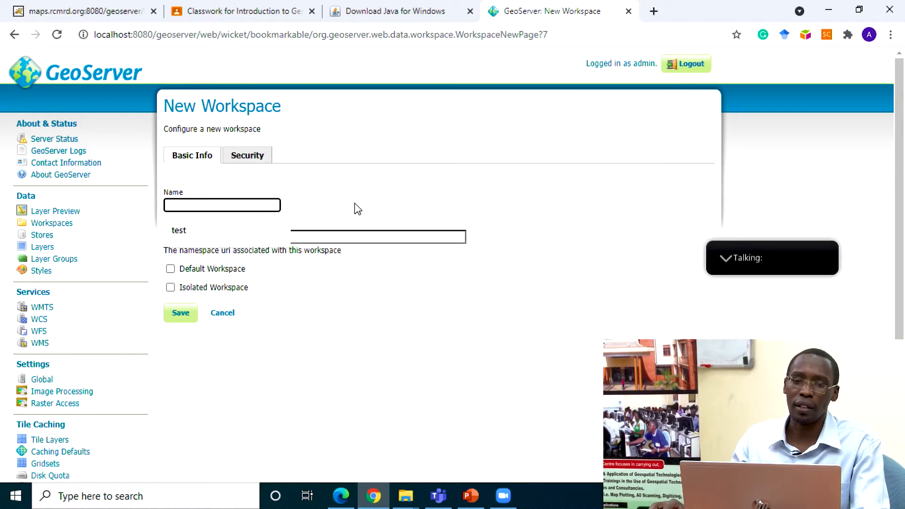
pyautogui.write('A')
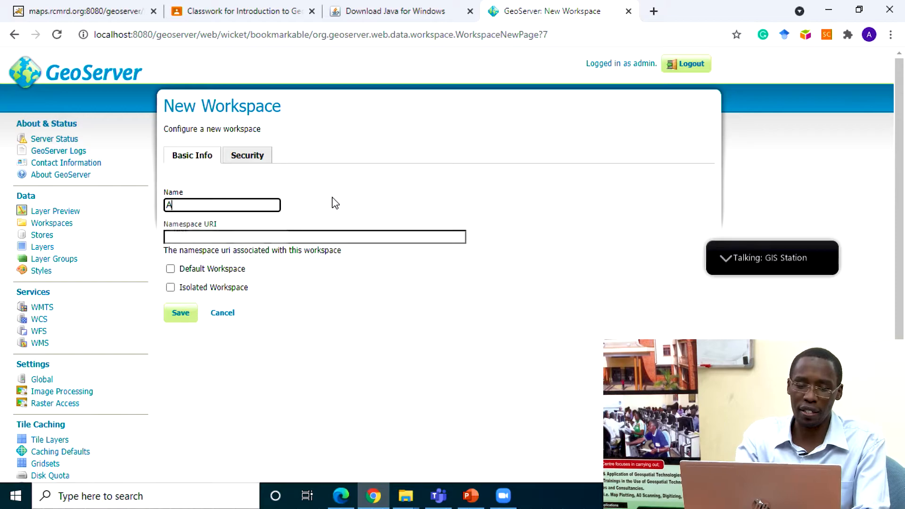
pyautogui.write('GRC2021')
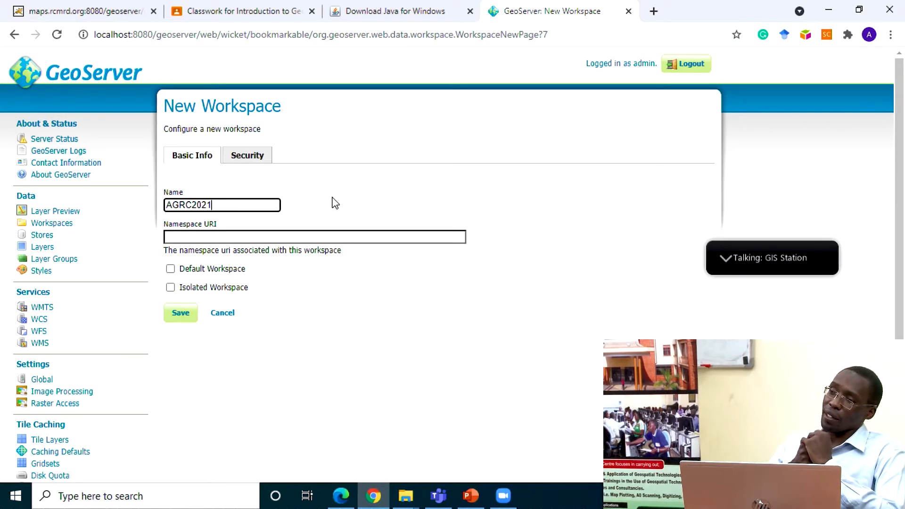
pyautogui.click(189, 241)
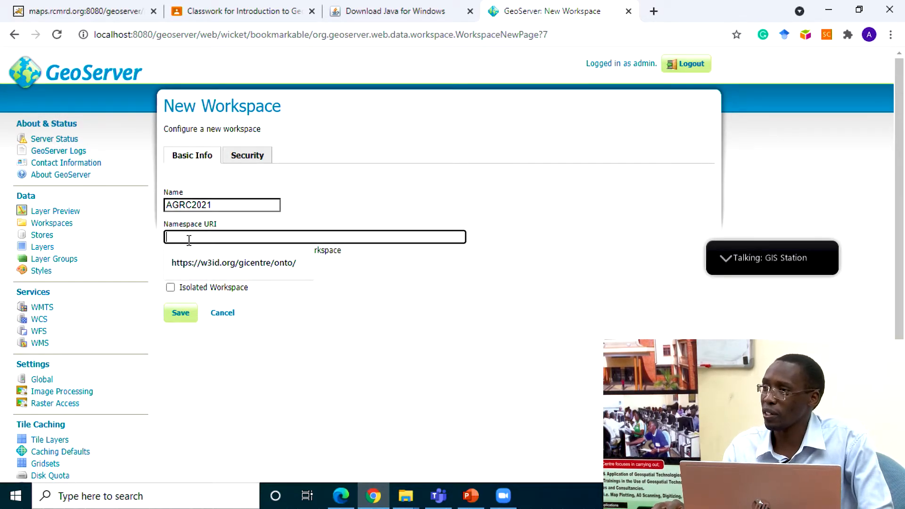
pyautogui.click(198, 262)
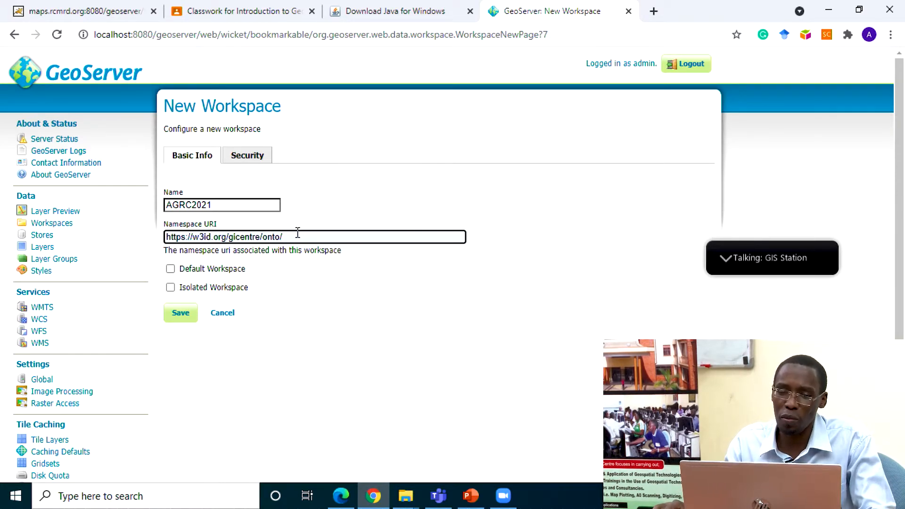
# Step: Copy the workspace's namespace URI, share it in the Zoom meeting chat and return to the New Workspace form
pyautogui.moveTo(297, 236); pyautogui.dragTo(165, 238)
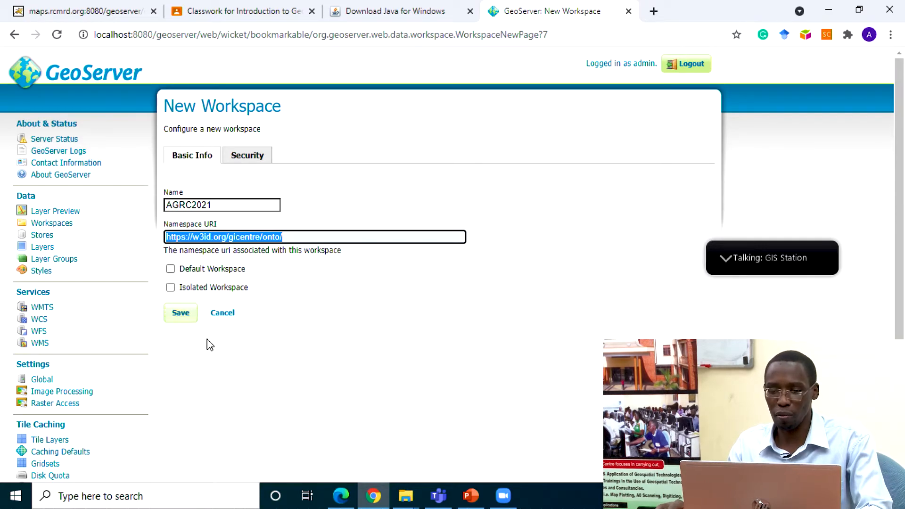
pyautogui.click(503, 496)
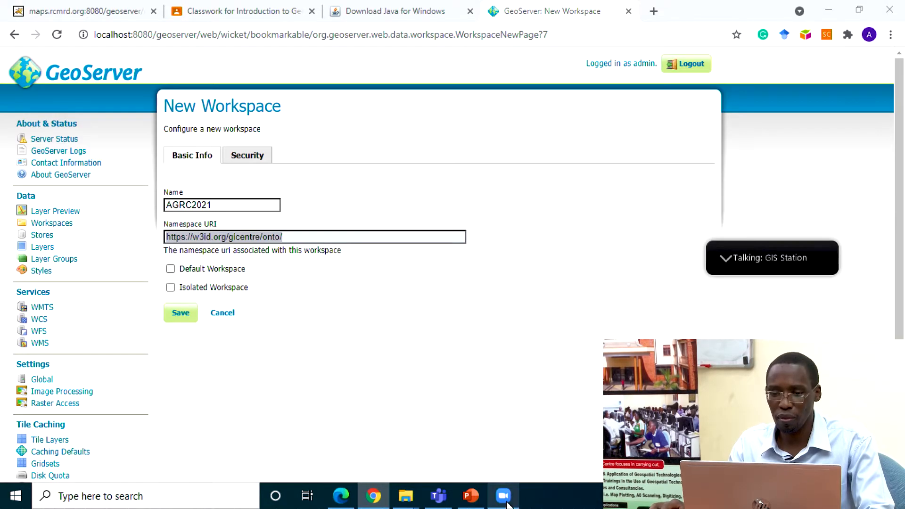
pyautogui.moveTo(736, 254)
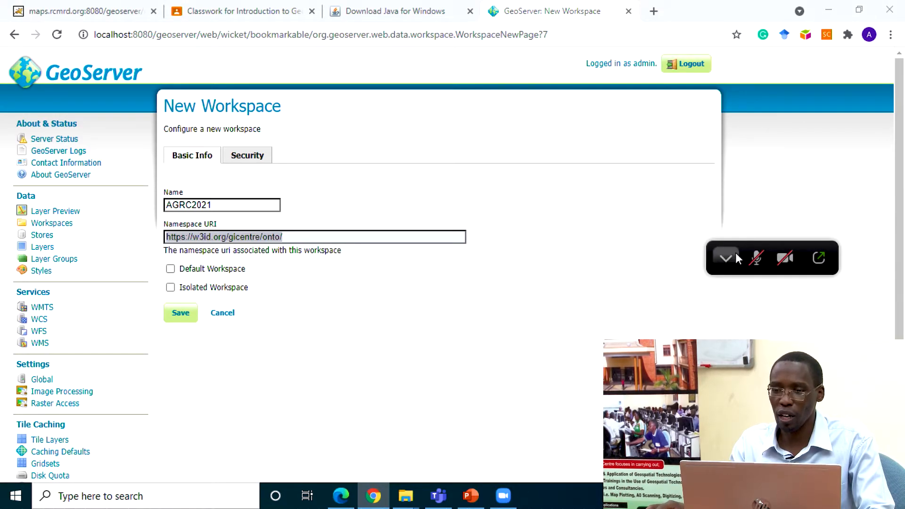
pyautogui.click(819, 258)
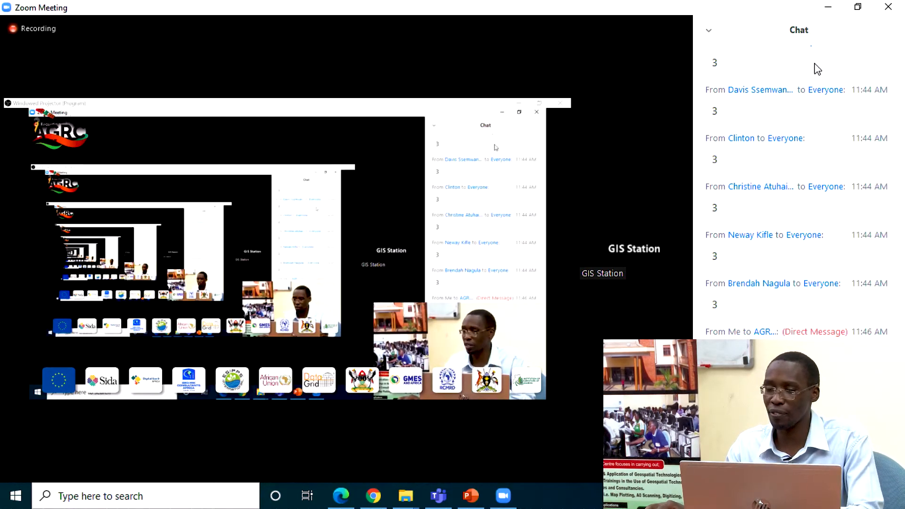
pyautogui.click(826, 12)
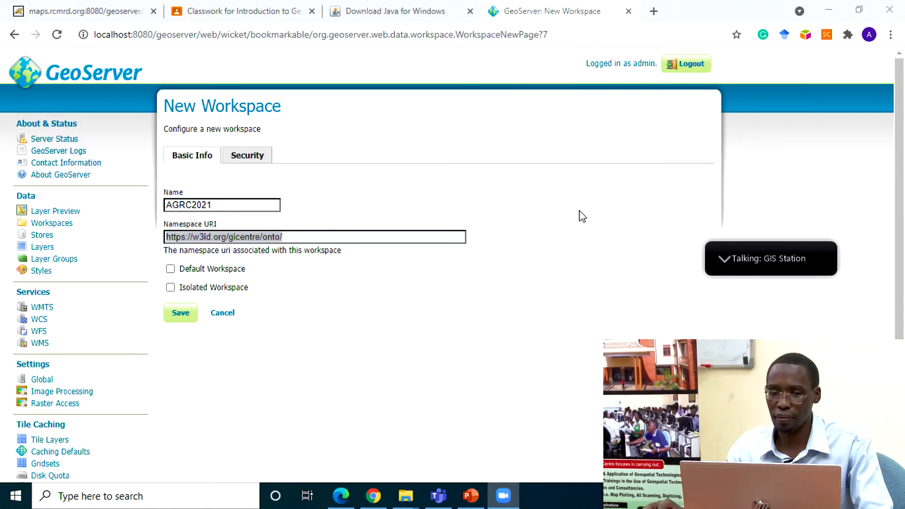
pyautogui.click(330, 276)
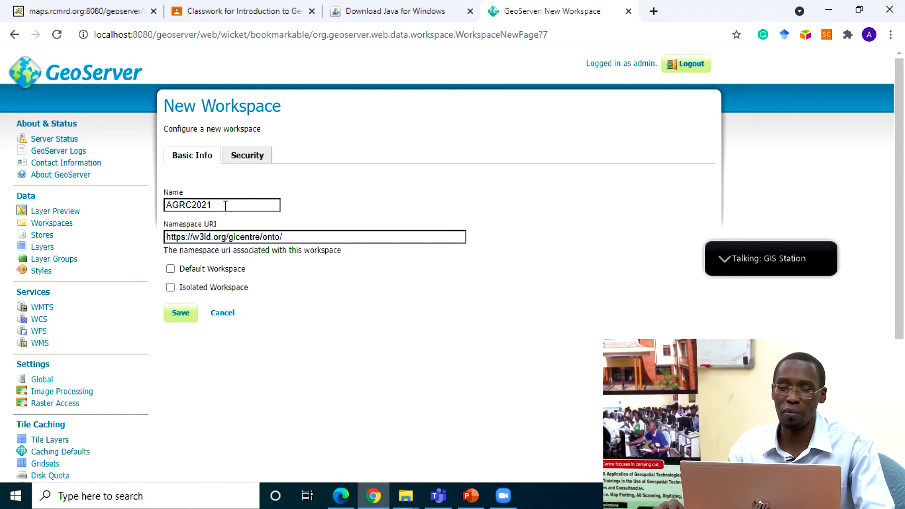
pyautogui.moveTo(226, 205); pyautogui.dragTo(150, 211)
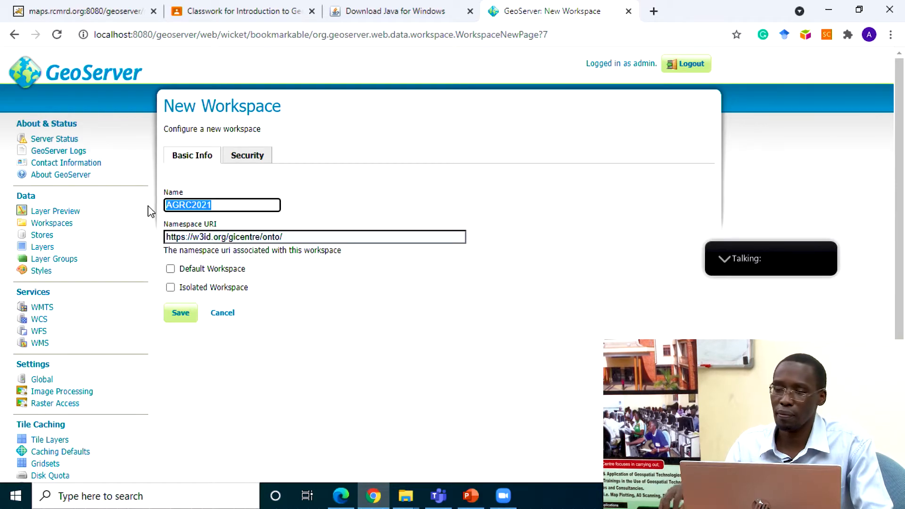
pyautogui.click(183, 315)
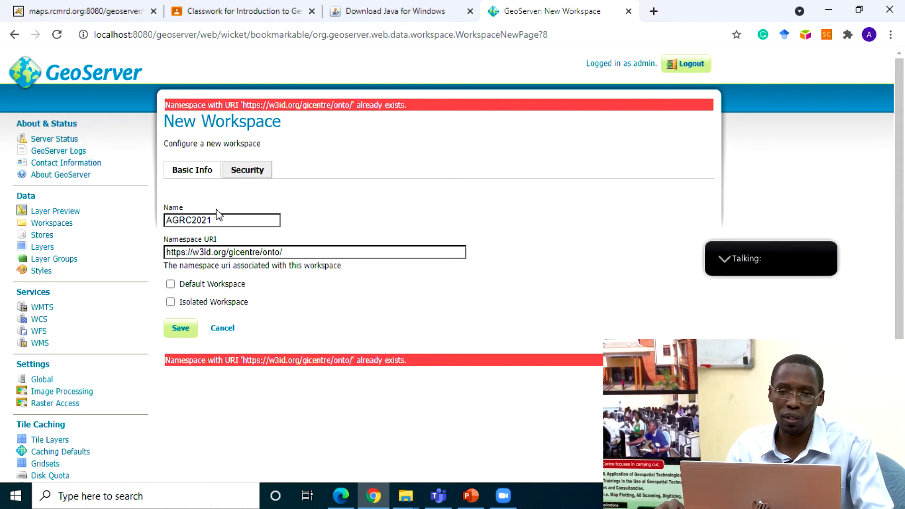
pyautogui.click(281, 252)
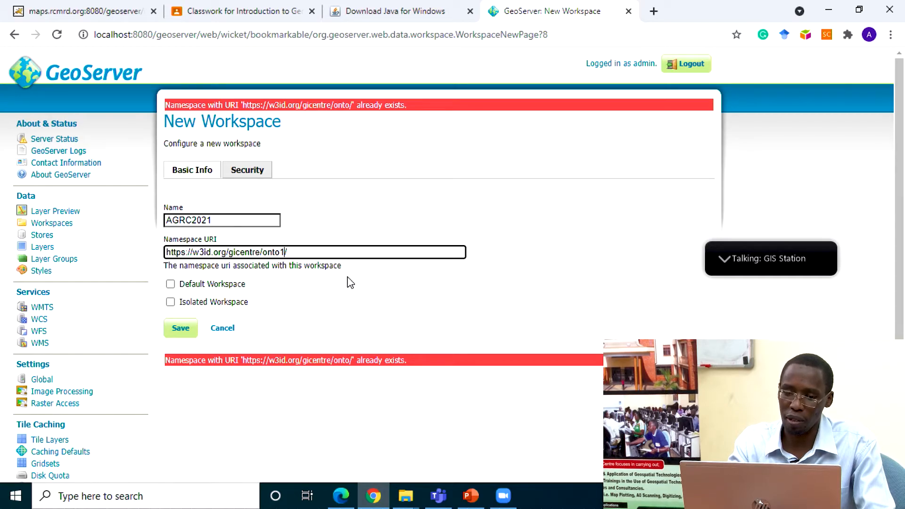
pyautogui.click(179, 330)
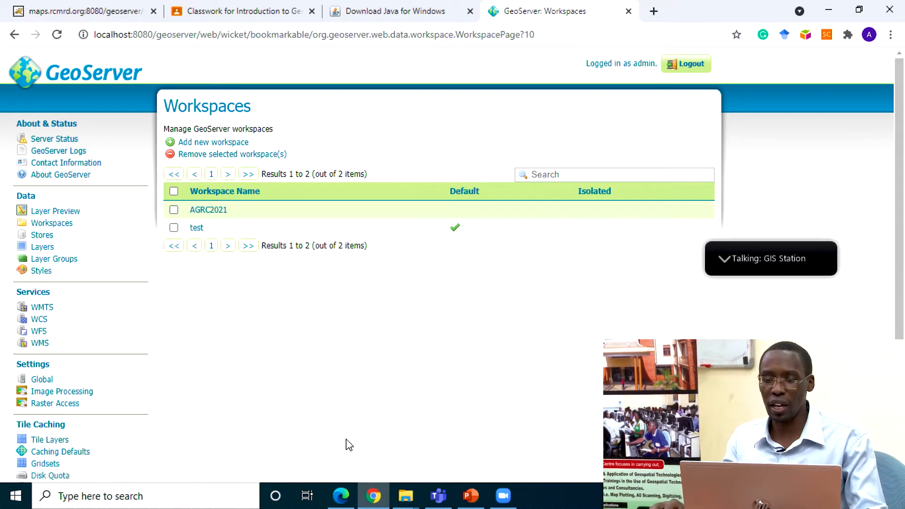
# Step: Switch to the OGC Web Services presentation in PowerPoint, review the WMS and Web Services Architecture slides, and return to GeoServer in Chrome
pyautogui.click(472, 496)
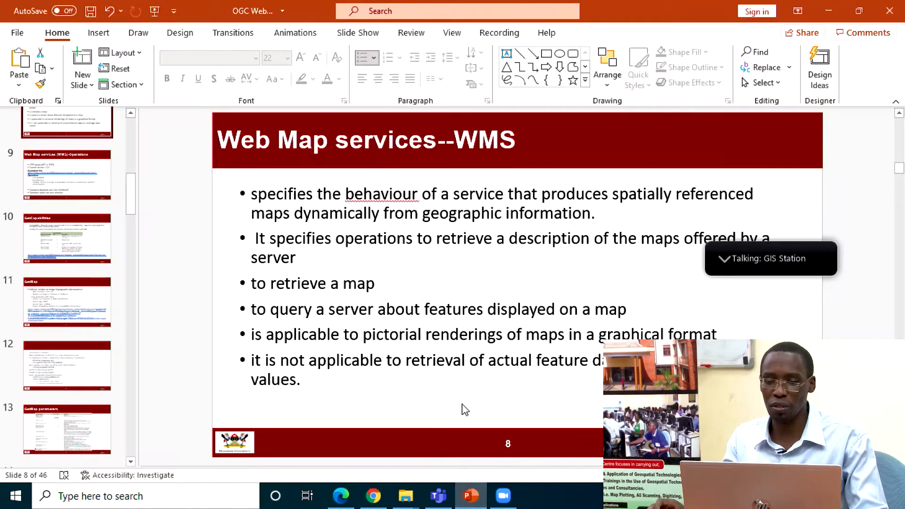
pyautogui.scroll(5, 453, 384)
pyautogui.scroll(-2, 456, 386)
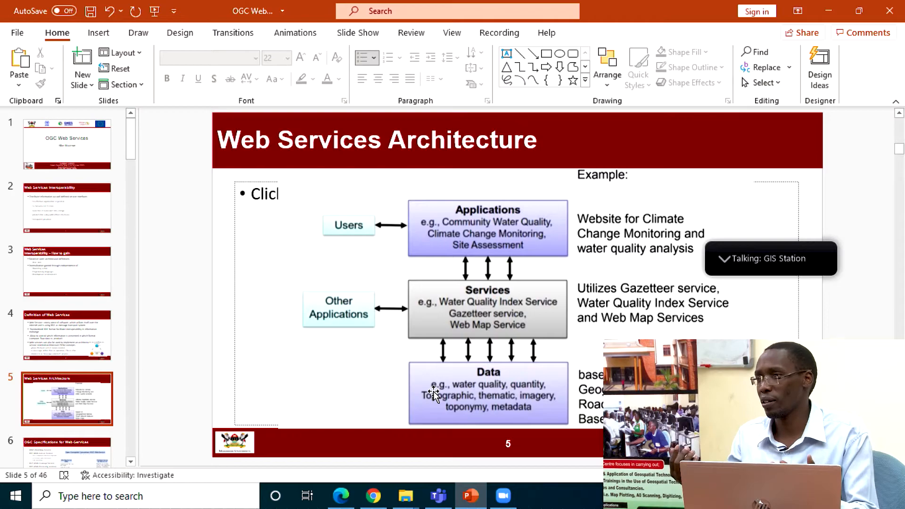
pyautogui.click(376, 505)
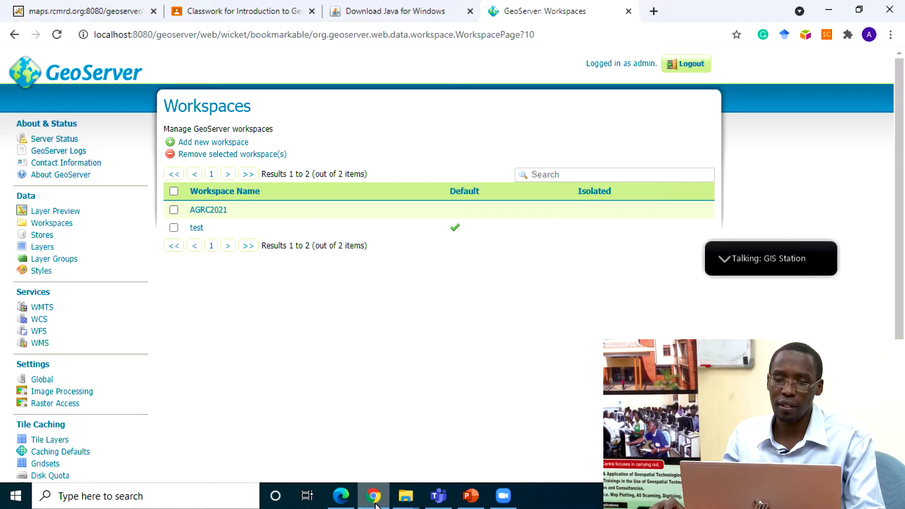
# Step: Enable the WMTS, WCS, WFS and WMS services for the AGRC2021 workspace and save it
pyautogui.click(211, 211)
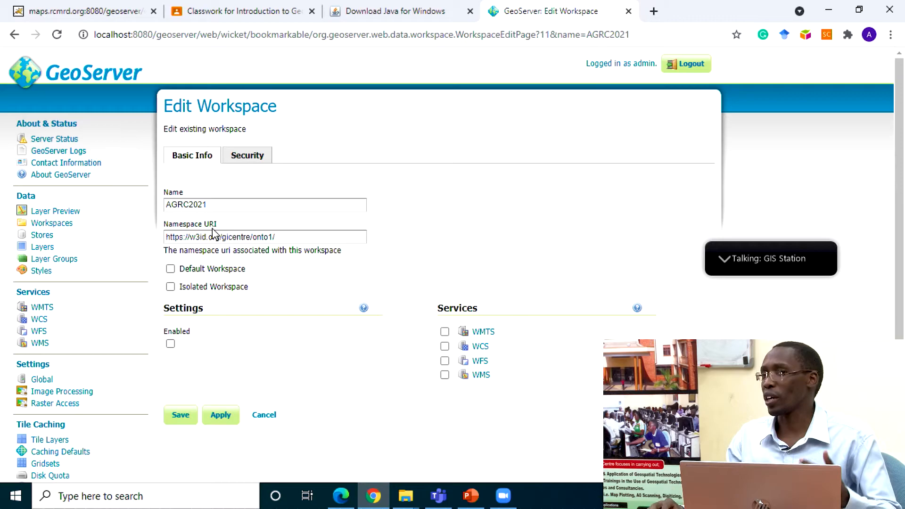
pyautogui.click(445, 332)
pyautogui.click(445, 347)
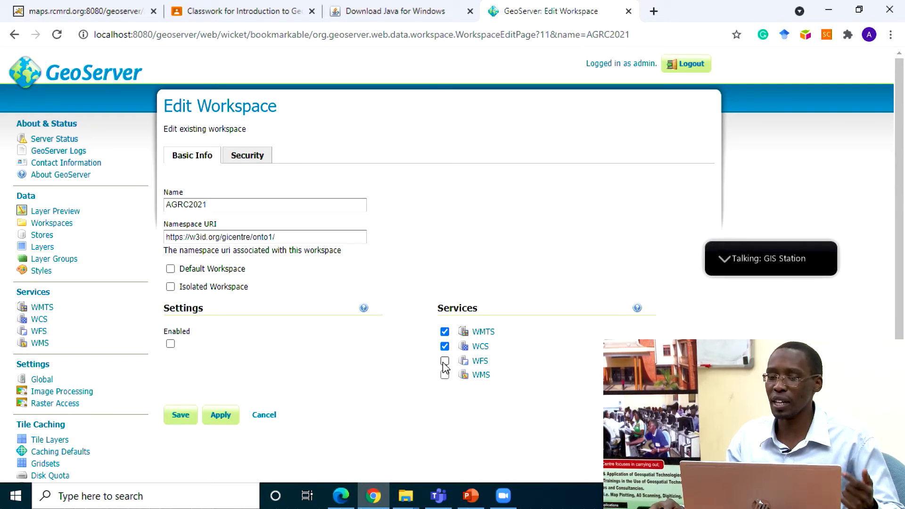
pyautogui.click(445, 361)
pyautogui.click(445, 375)
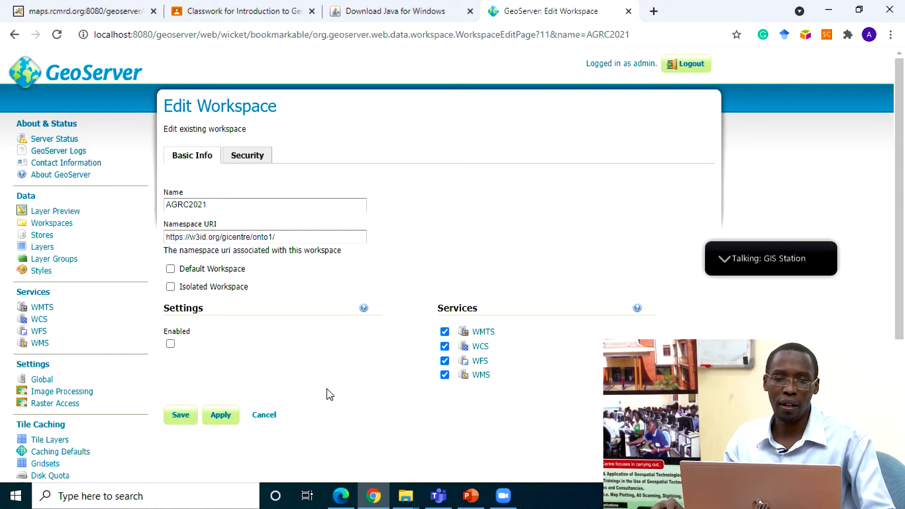
pyautogui.click(184, 421)
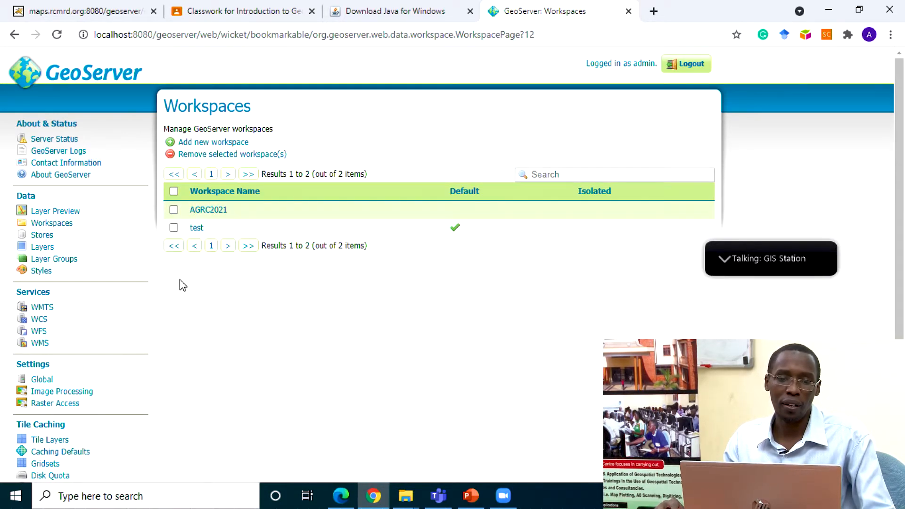
# Step: Make AGRC2021 the default workspace and save the change
pyautogui.click(213, 209)
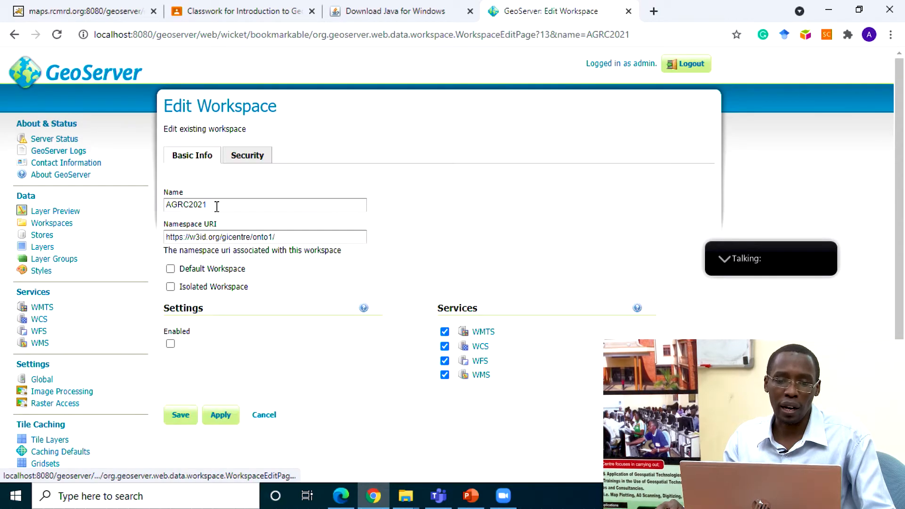
pyautogui.click(171, 269)
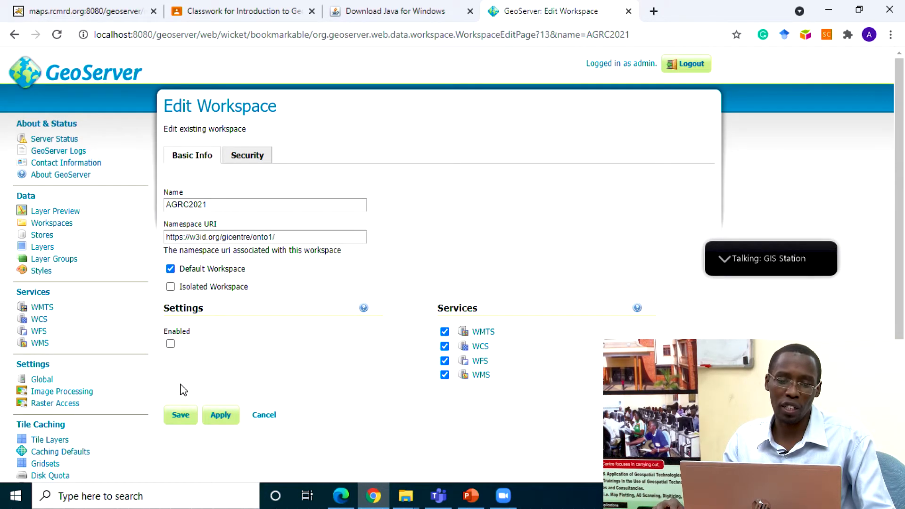
pyautogui.click(179, 415)
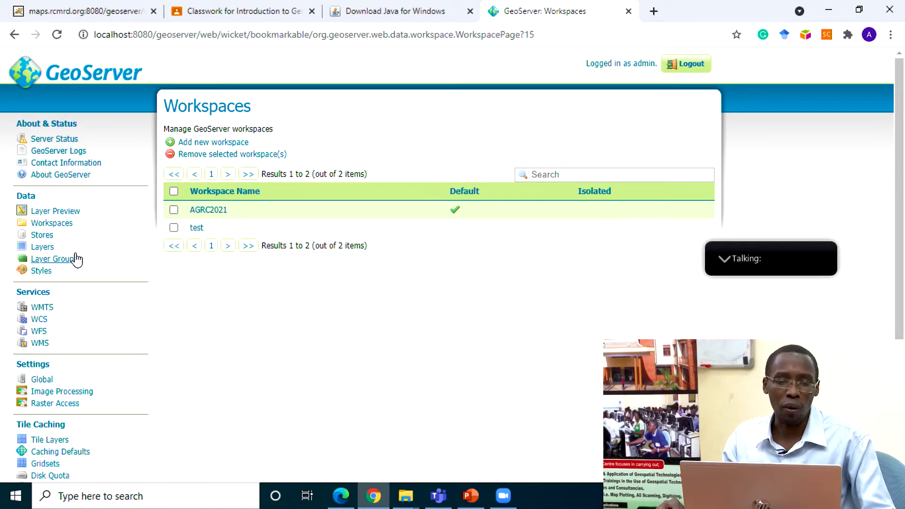
# Step: Start adding a new store with Shapefile as its vector data source type
pyautogui.click(42, 236)
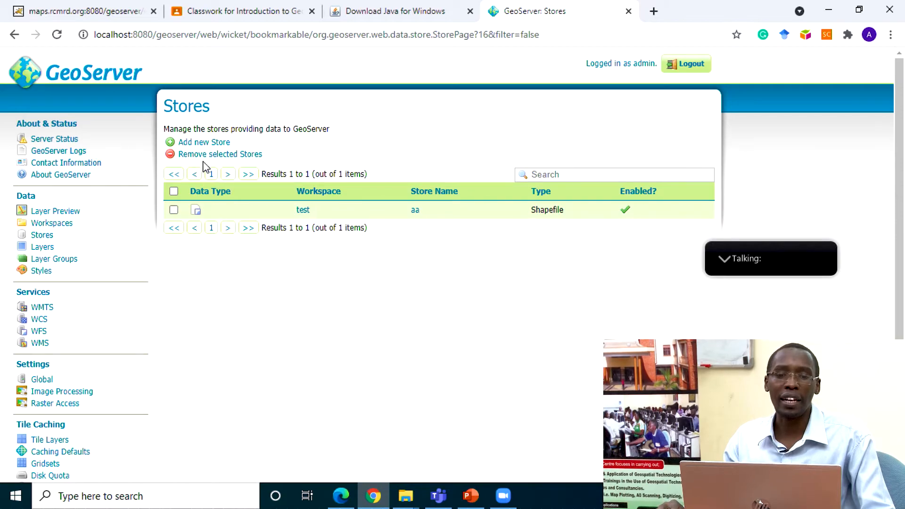
pyautogui.click(200, 142)
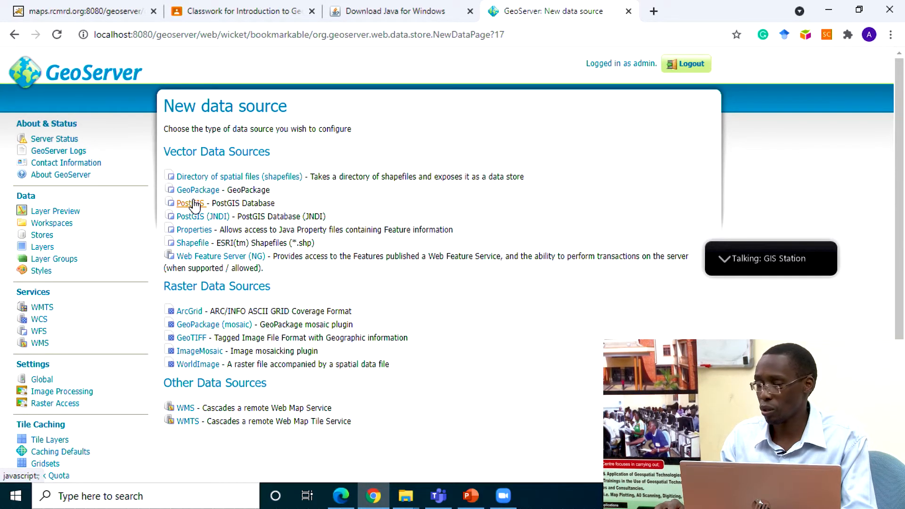
pyautogui.click(192, 243)
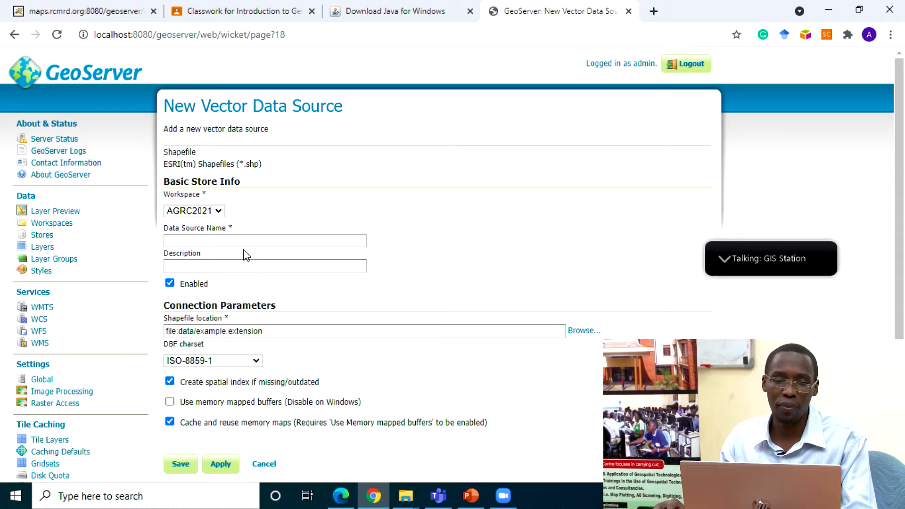
# Step: Name the new shapefile data source gisdata
pyautogui.click(217, 241)
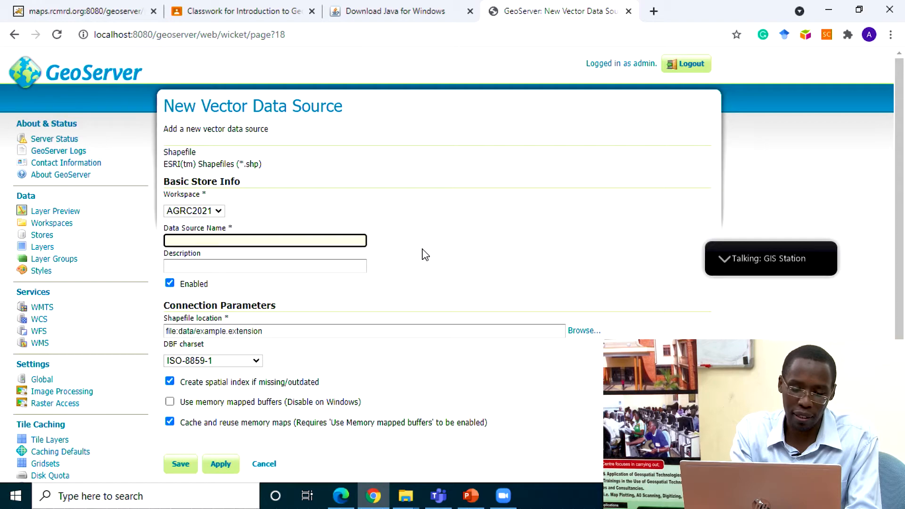
pyautogui.write('agr')
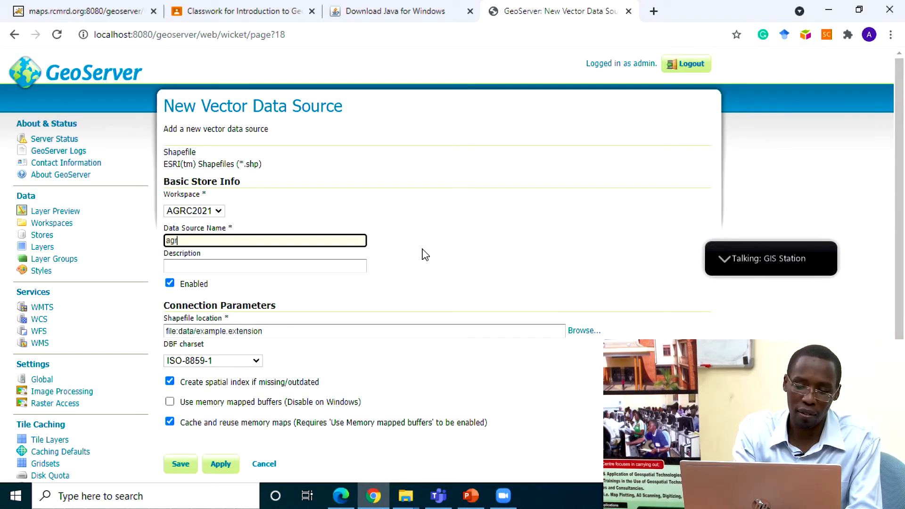
pyautogui.press('BackSpace')
pyautogui.press('BackSpace')
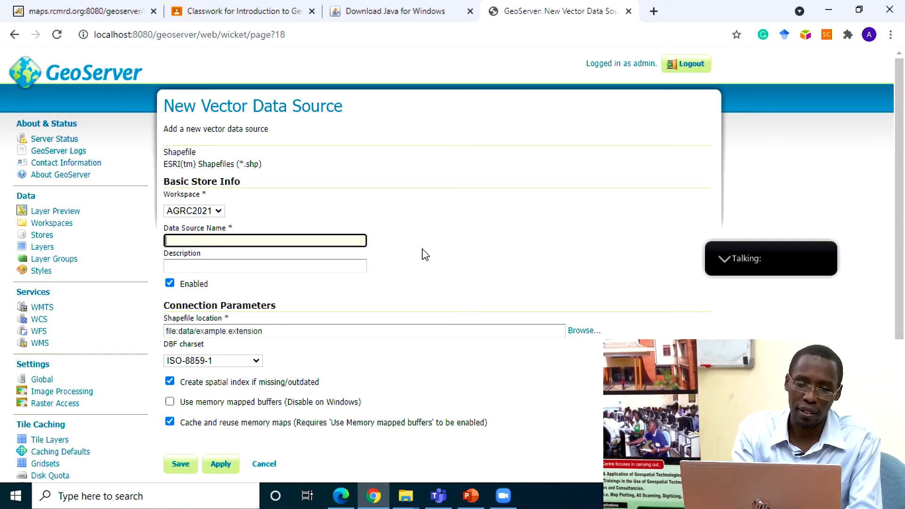
pyautogui.write('gisdata')
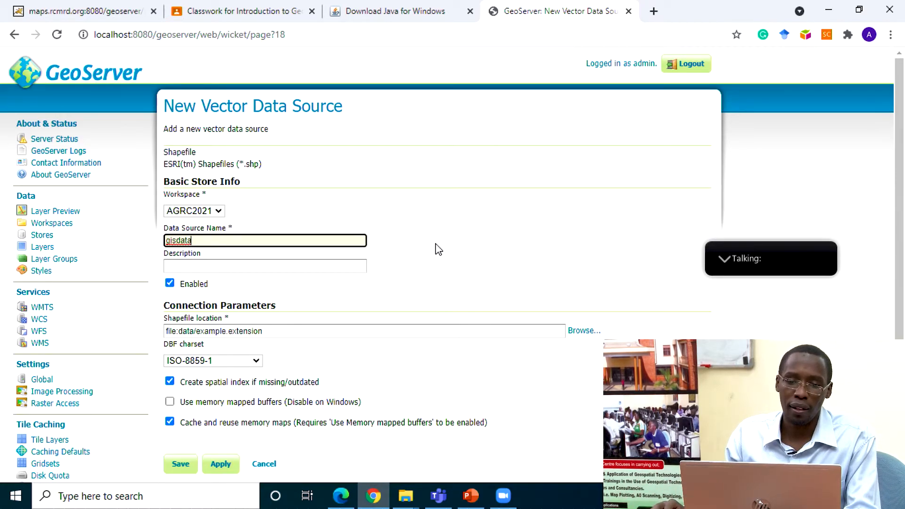
pyautogui.click(439, 250)
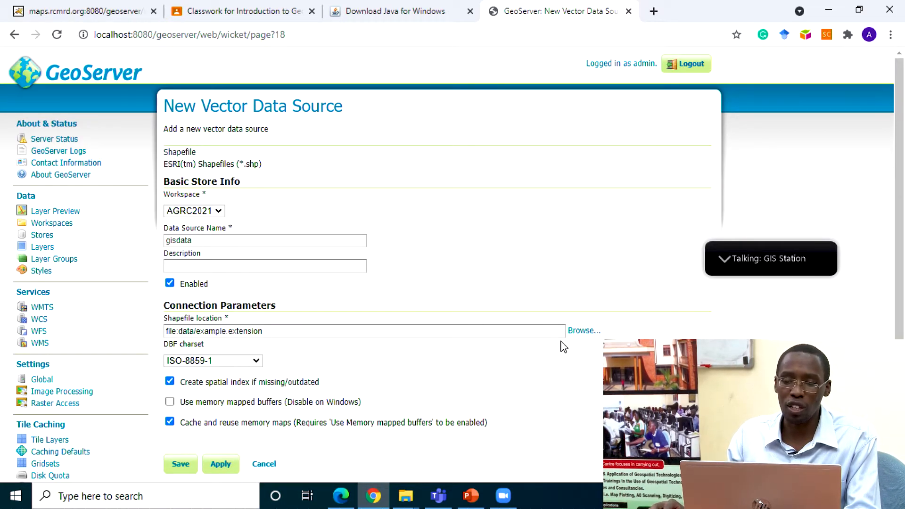
# Step: Set the shapefile location to gis_osm_roads_free_1.shp from the C:\Users\HP\Desktop\Conference\GIS data folder
pyautogui.click(583, 333)
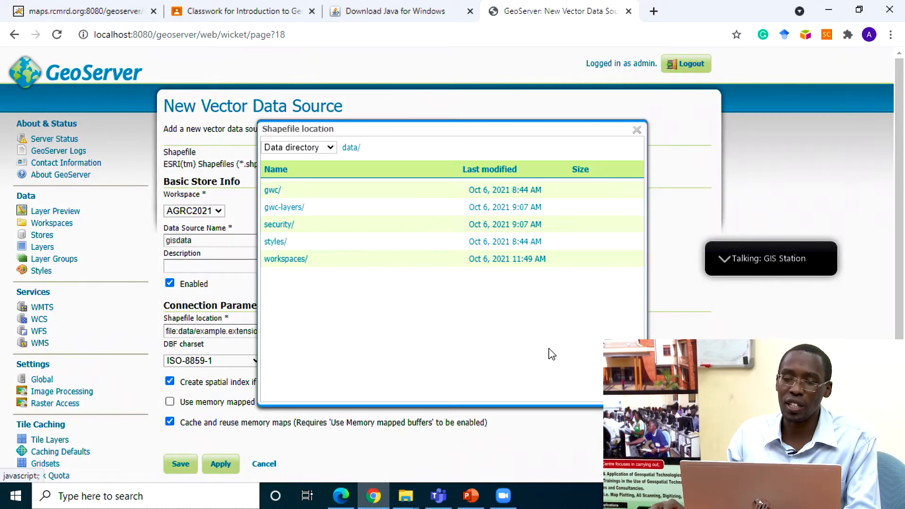
pyautogui.click(329, 148)
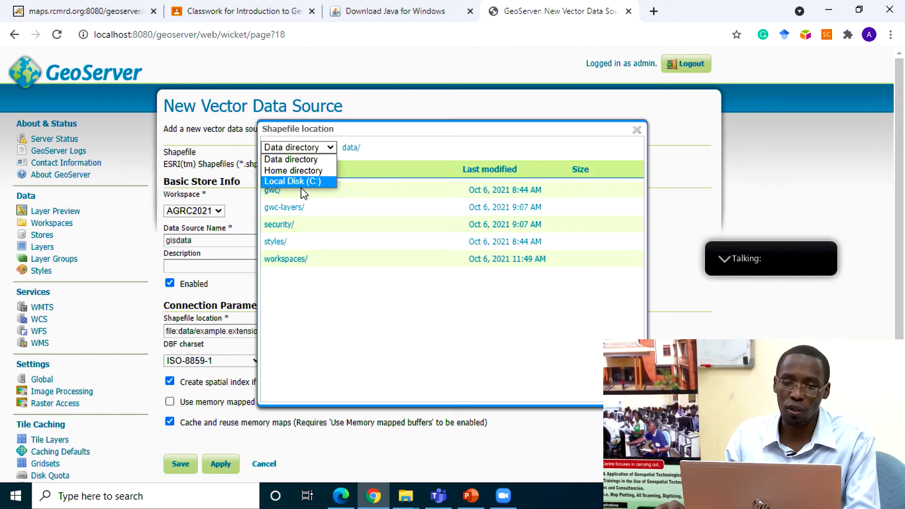
pyautogui.click(301, 181)
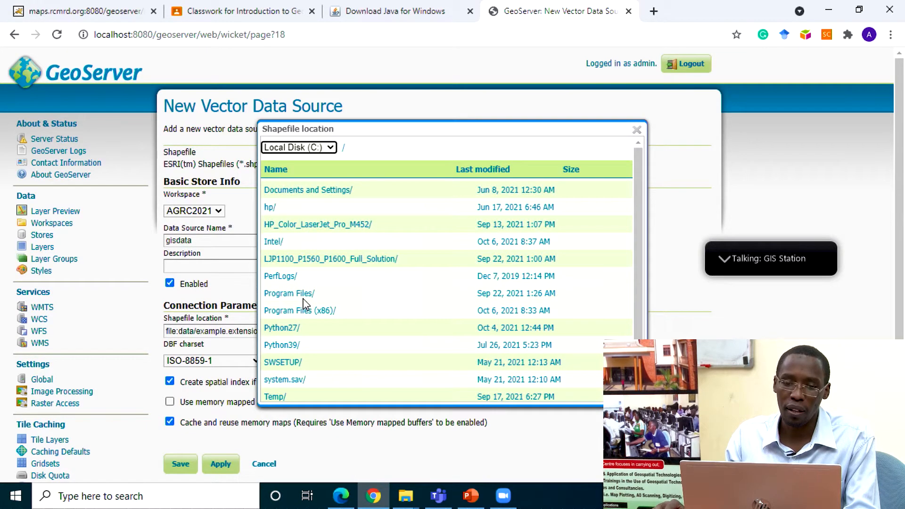
pyautogui.scroll(-1, 303, 305)
pyautogui.click(279, 371)
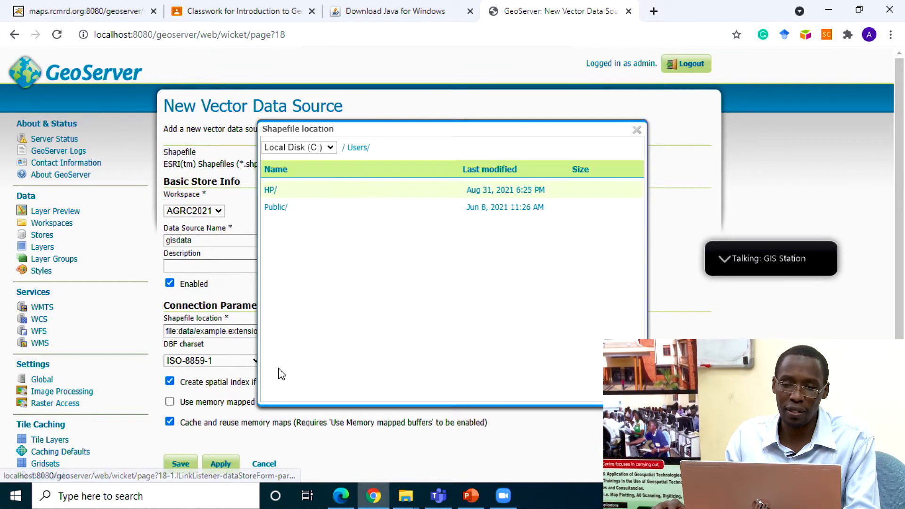
pyautogui.click(271, 190)
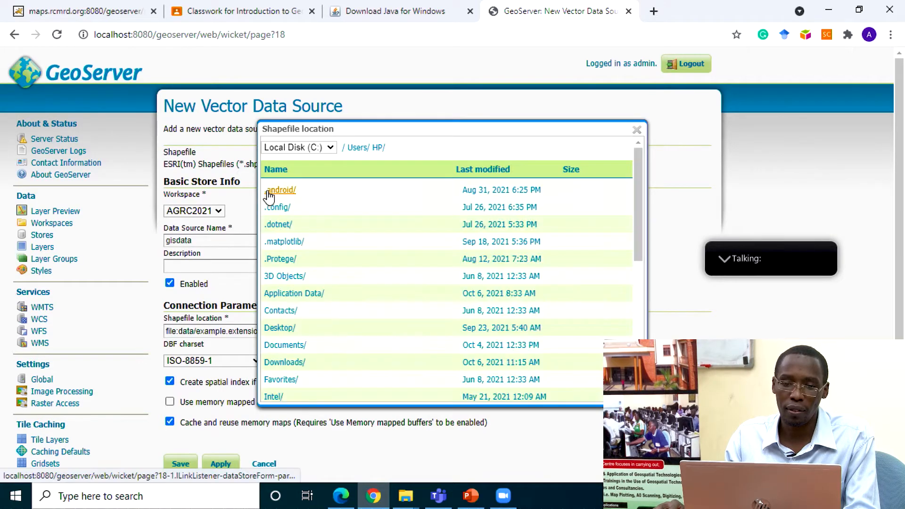
pyautogui.click(279, 327)
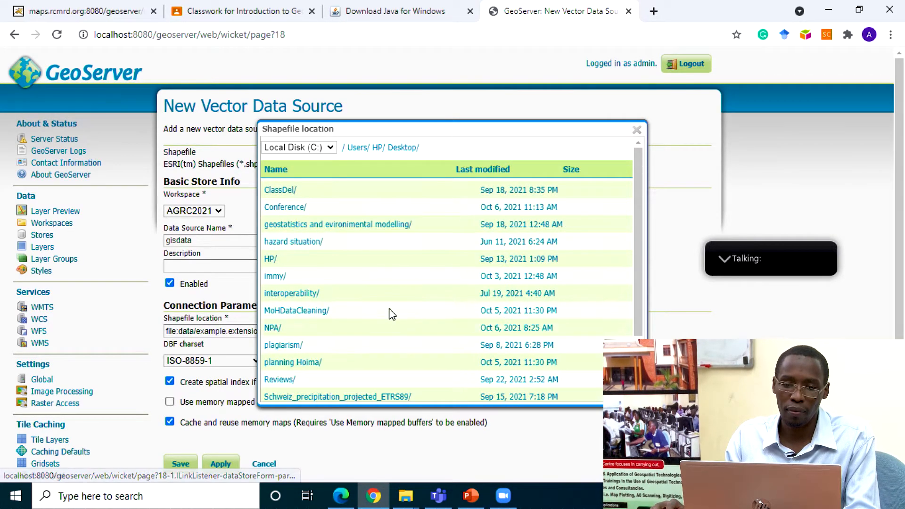
pyautogui.click(288, 208)
pyautogui.click(288, 208)
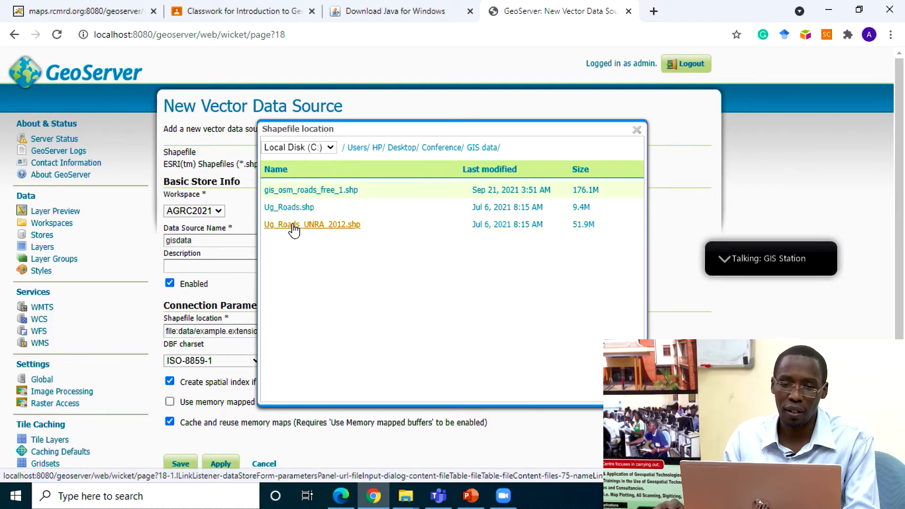
pyautogui.click(311, 191)
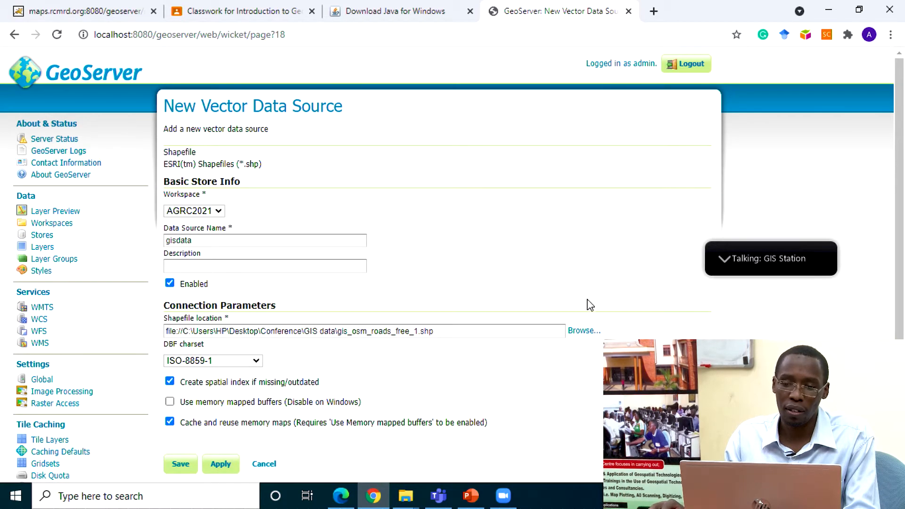
# Step: Save the gisdata store and start publishing its gis_osm_roads_free_1 layer
pyautogui.scroll(-2, 626, 325)
pyautogui.scroll(-2, 622, 323)
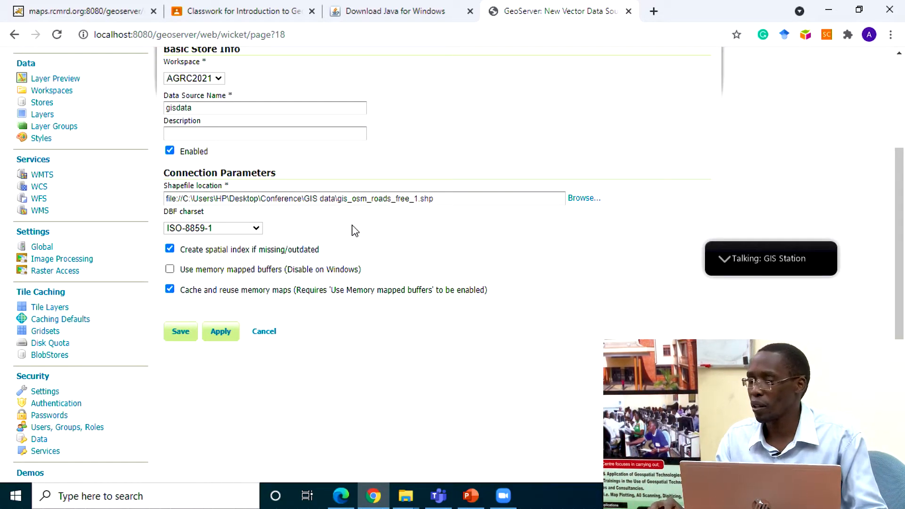
pyautogui.click(180, 332)
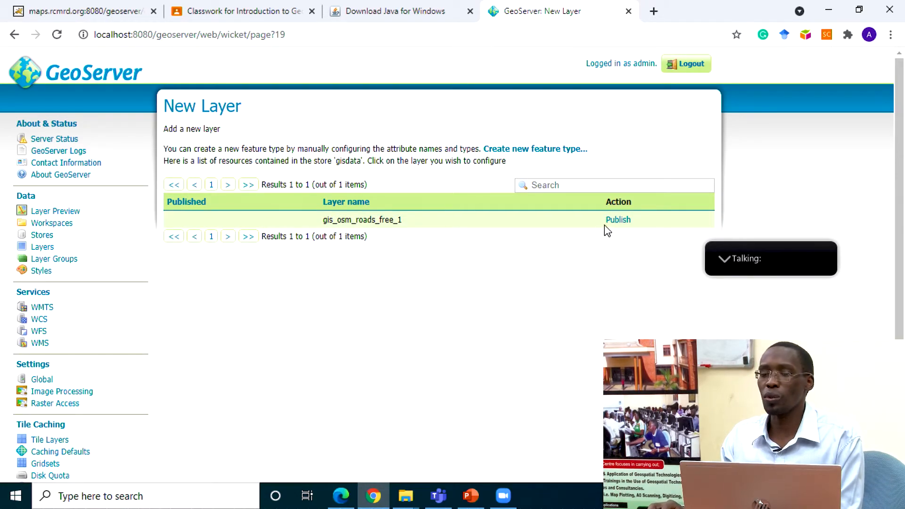
pyautogui.click(618, 221)
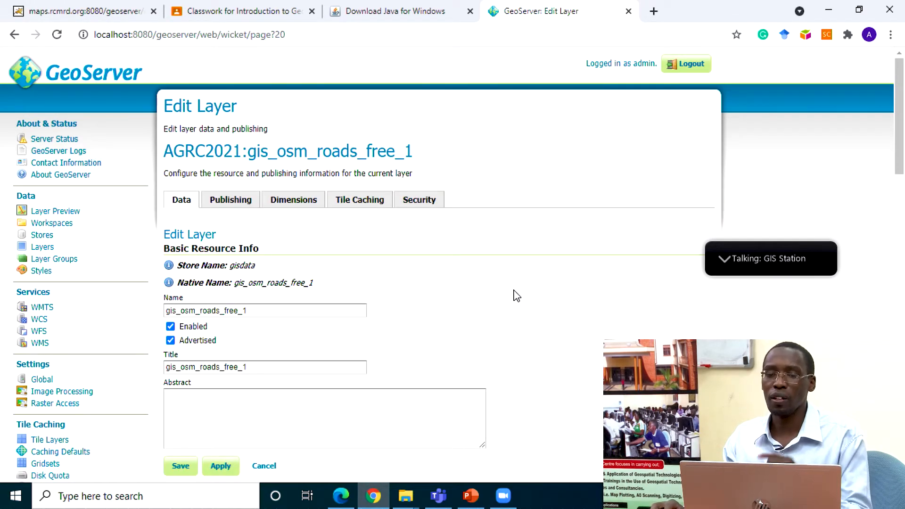
# Step: Compute the layer's native bounding box from the data and its lat/lon bounding box from the native bounds
pyautogui.scroll(-6, 515, 295)
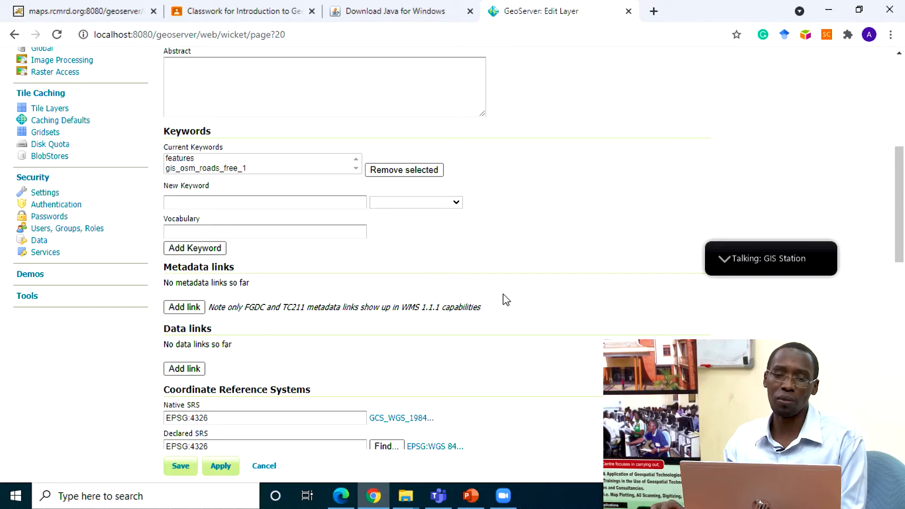
pyautogui.scroll(-4, 395, 305)
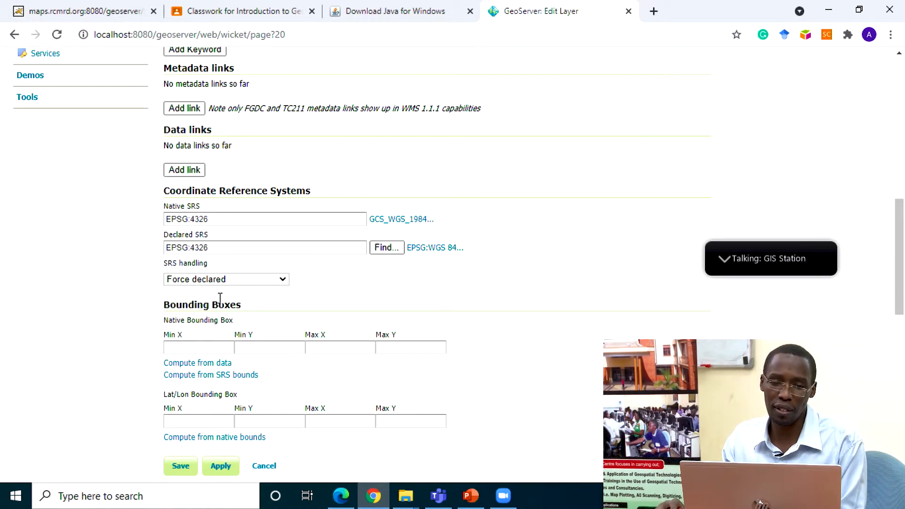
pyautogui.click(196, 365)
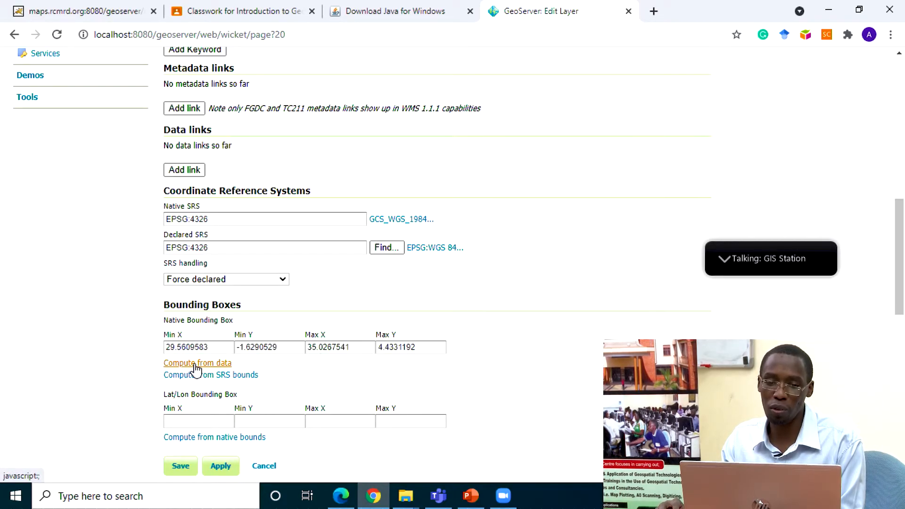
pyautogui.scroll(-3, 353, 381)
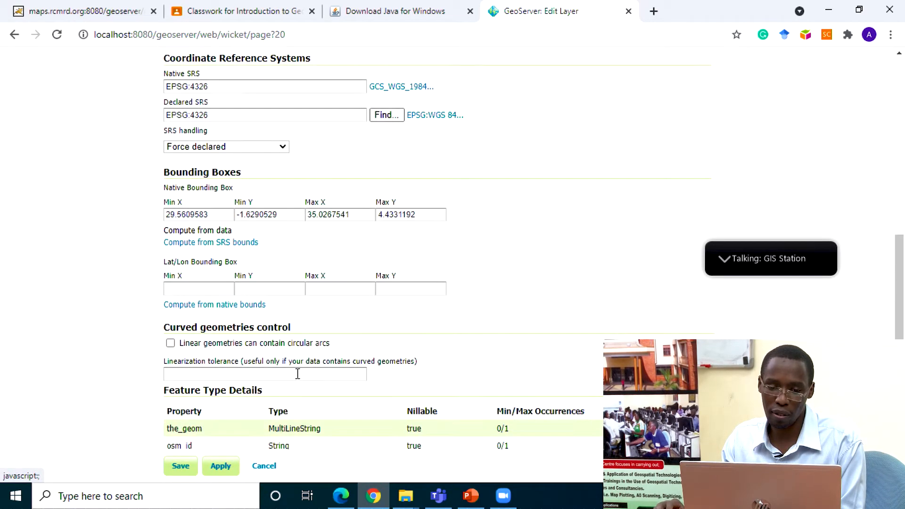
pyautogui.click(208, 306)
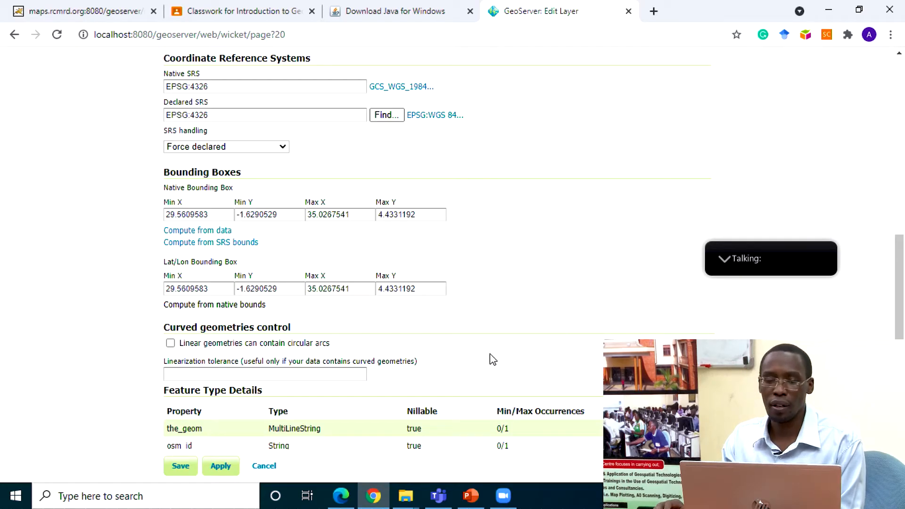
# Step: Examine the layer's publishing settings, including the WFS options, the WMS default style and the additional styles
pyautogui.scroll(-6, 493, 360)
pyautogui.scroll(10, 470, 349)
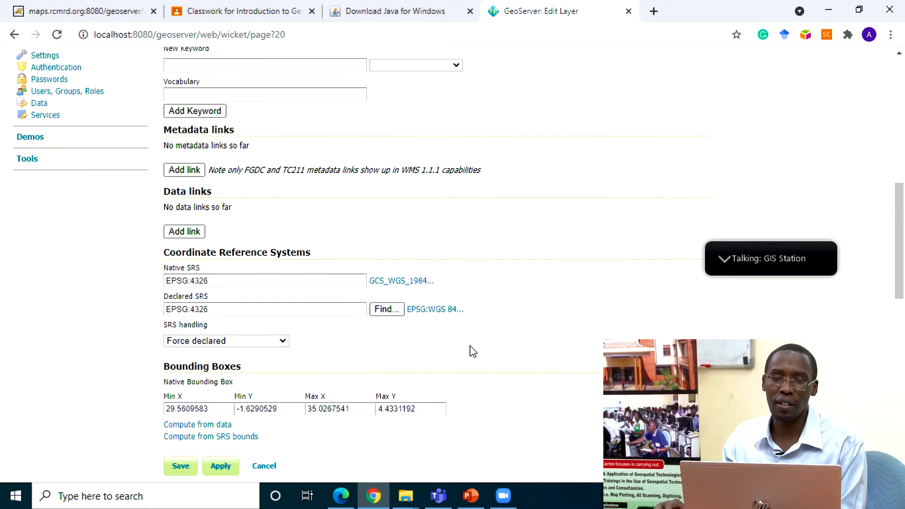
pyautogui.scroll(8, 452, 340)
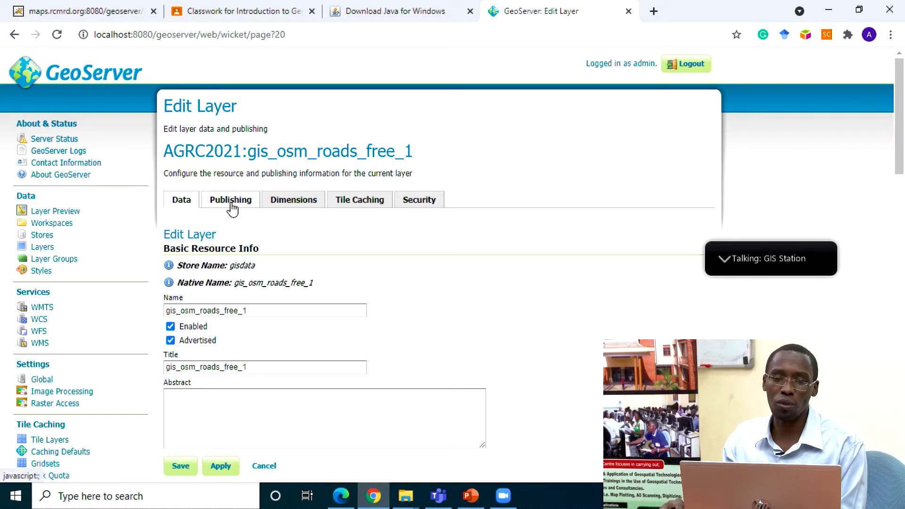
pyautogui.click(231, 206)
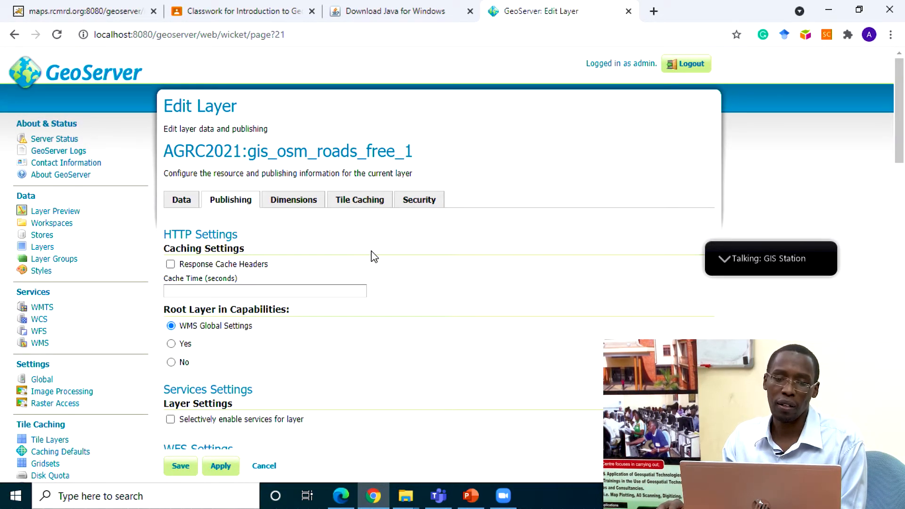
pyautogui.scroll(-9, 374, 256)
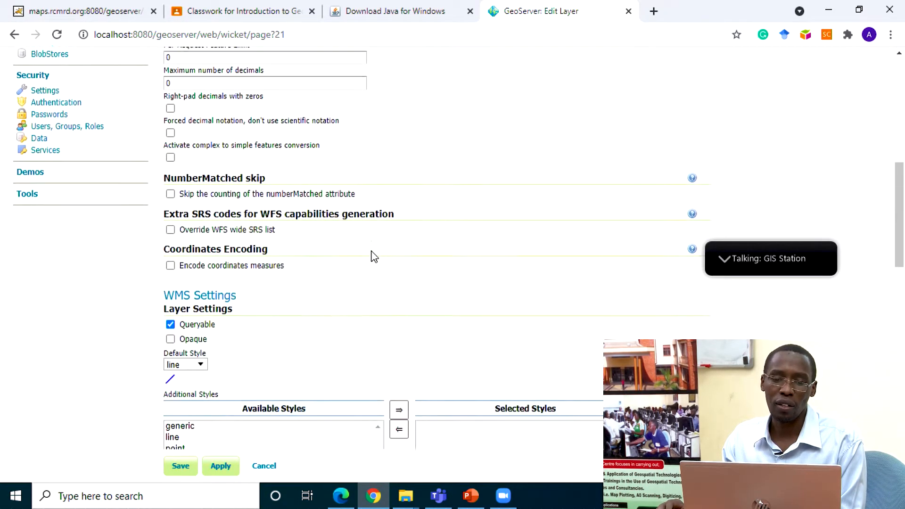
pyautogui.scroll(-2, 374, 256)
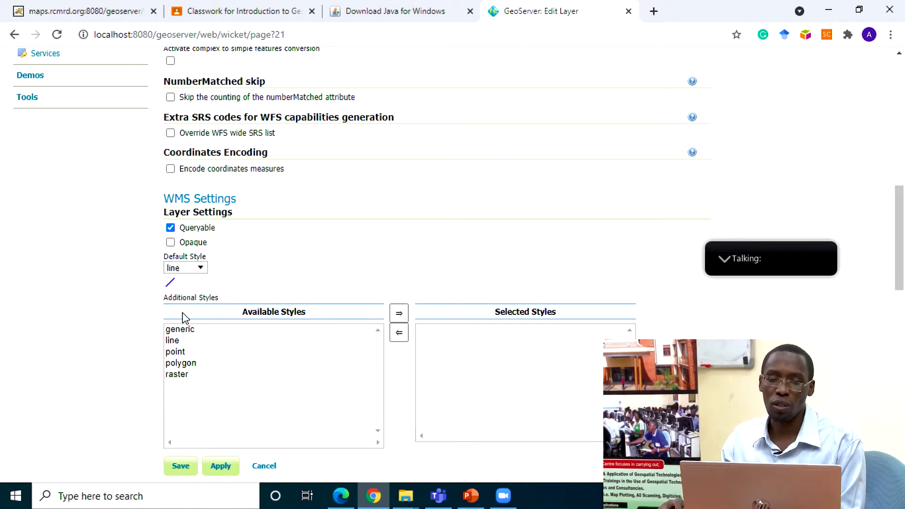
pyautogui.click(202, 269)
pyautogui.click(203, 270)
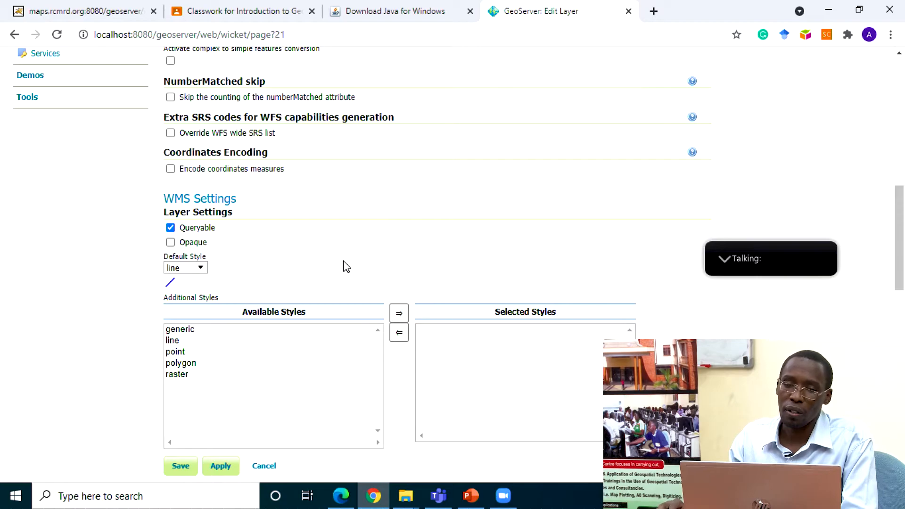
pyautogui.scroll(-4, 424, 217)
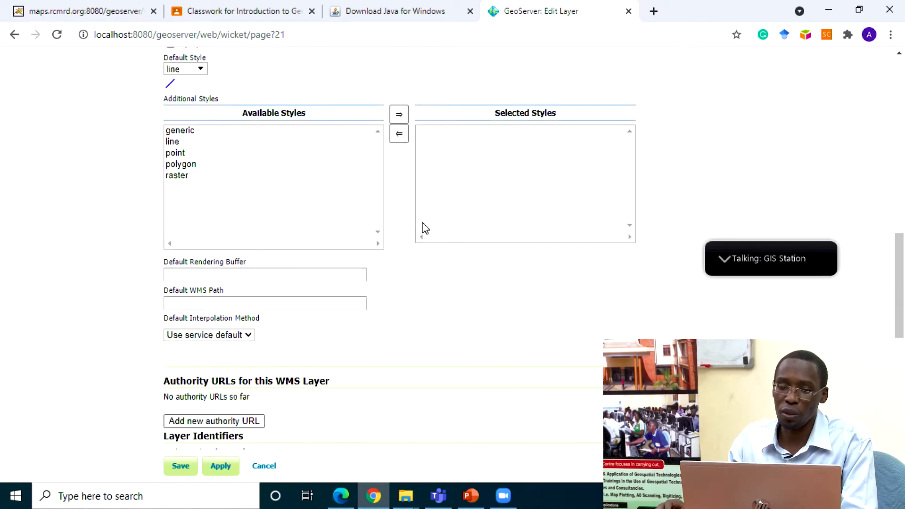
pyautogui.scroll(15, 423, 226)
pyautogui.scroll(-14, 423, 229)
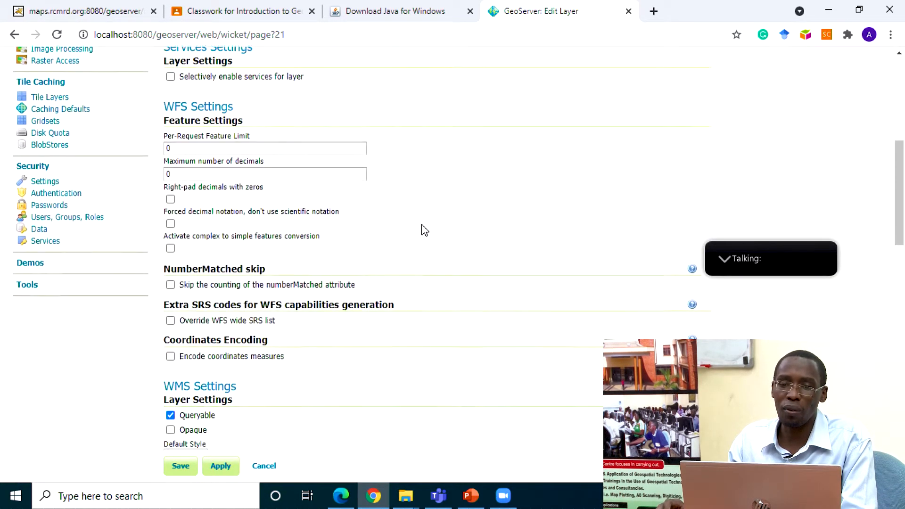
pyautogui.scroll(15, 423, 231)
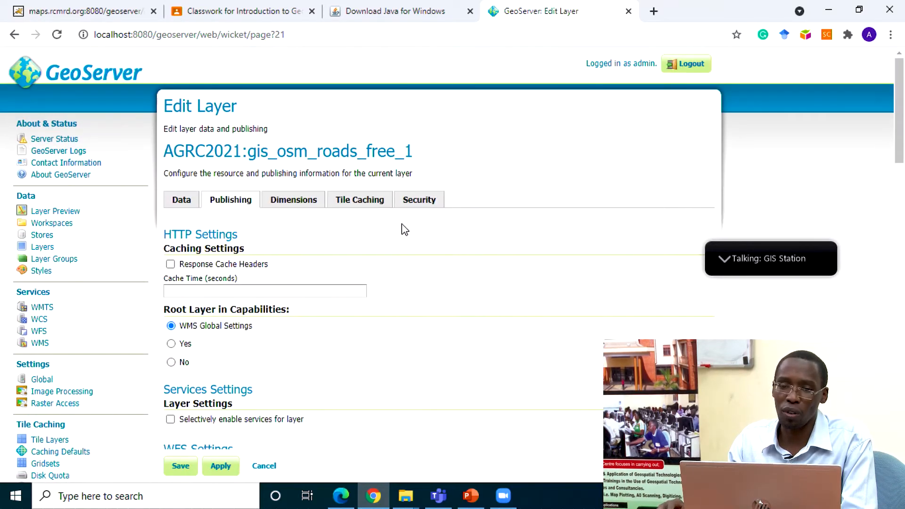
# Step: Review the layer's dimensions, tile caching and security settings
pyautogui.click(296, 208)
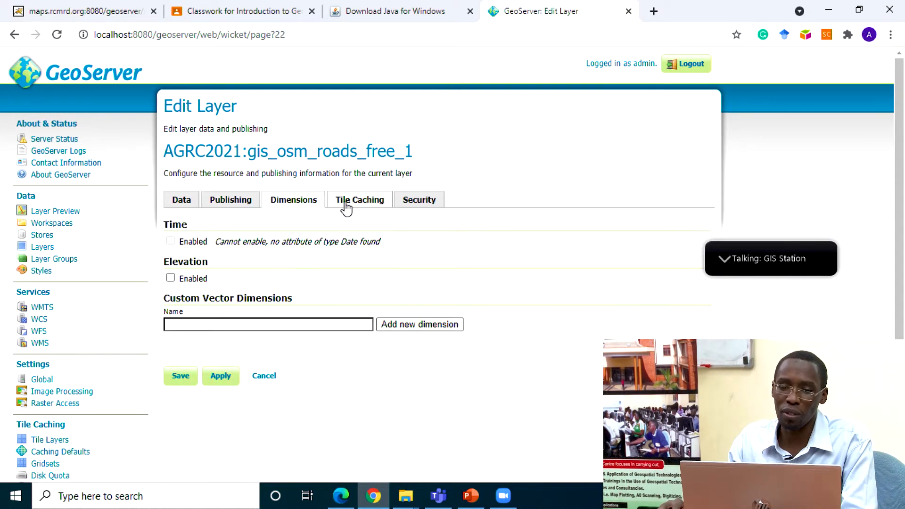
pyautogui.click(375, 207)
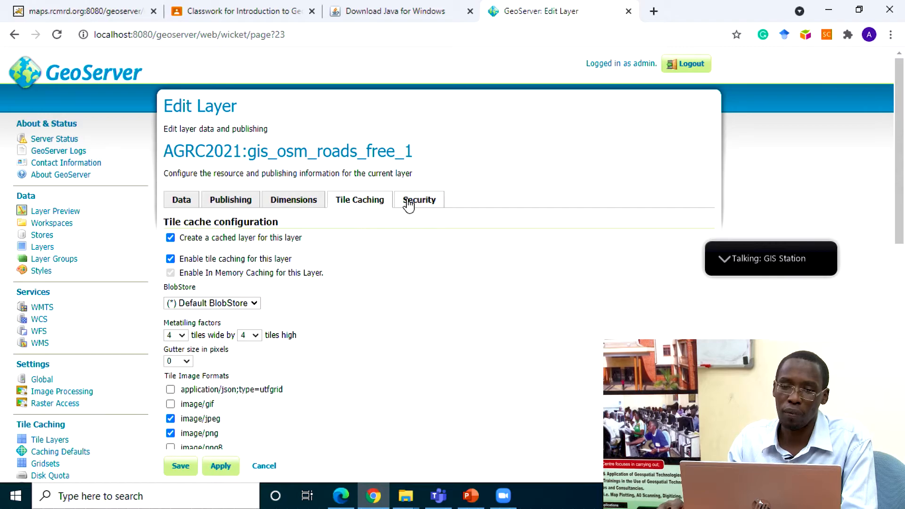
pyautogui.click(405, 201)
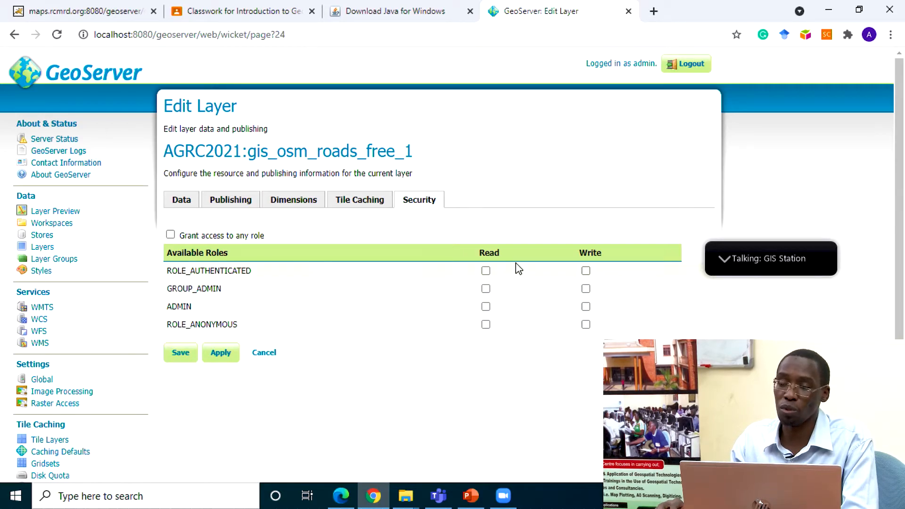
# Step: Return to the layer's data settings and save the gis_osm_roads_free_1 layer
pyautogui.click(189, 203)
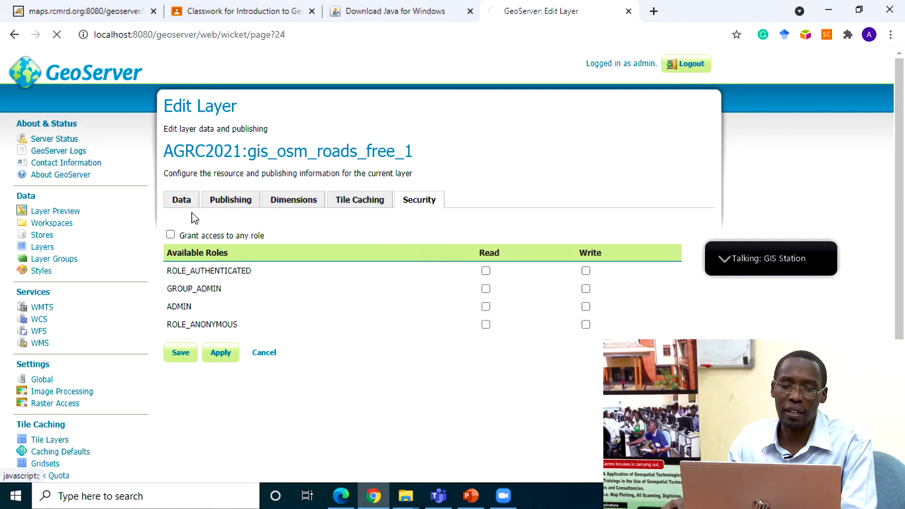
pyautogui.scroll(-1, 356, 258)
pyautogui.scroll(-20, 356, 258)
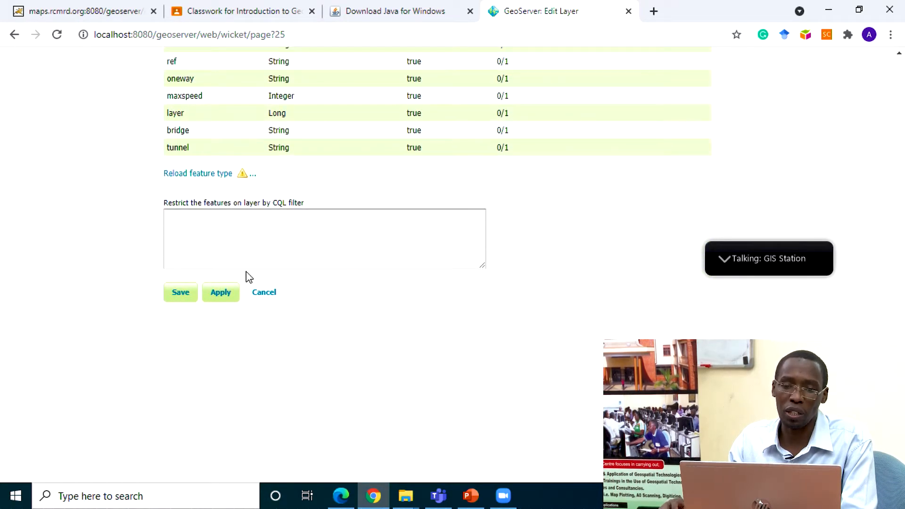
pyautogui.click(188, 300)
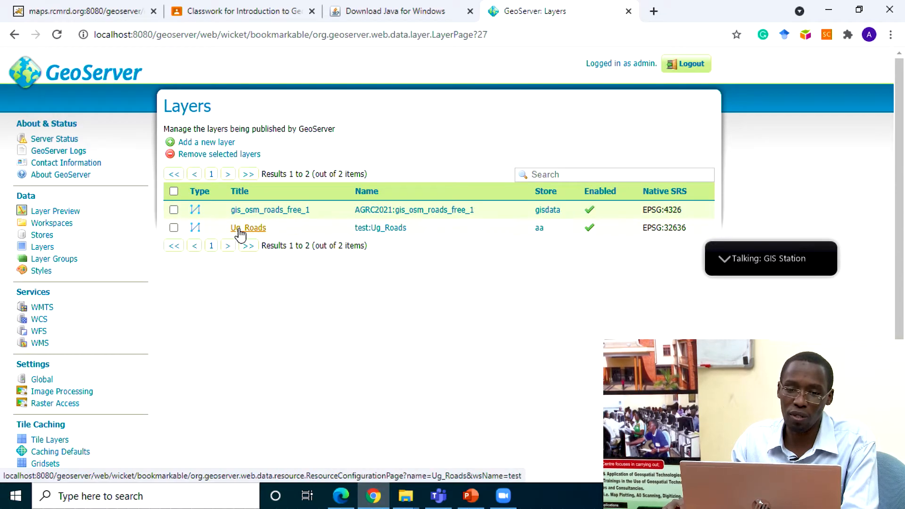
# Step: Open the layer preview list and look through the output formats offered for gis_osm_roads_free_1
pyautogui.click(56, 213)
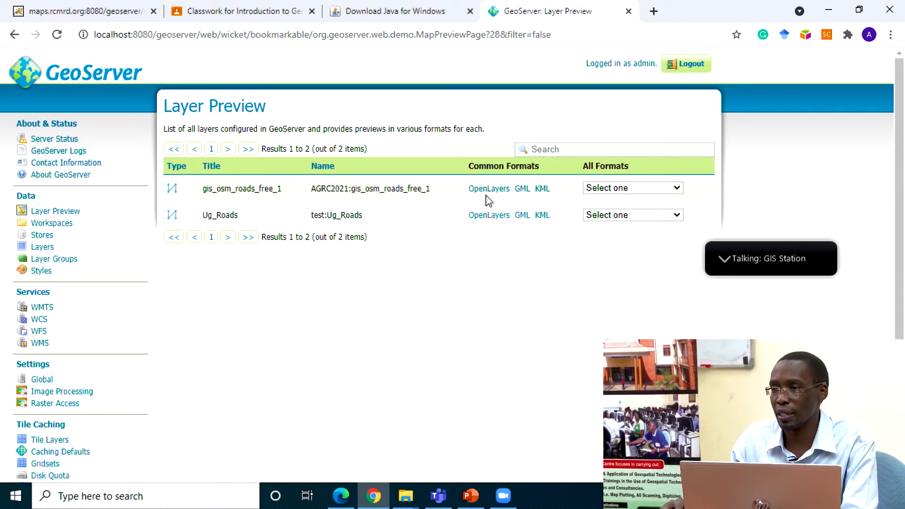
pyautogui.click(675, 188)
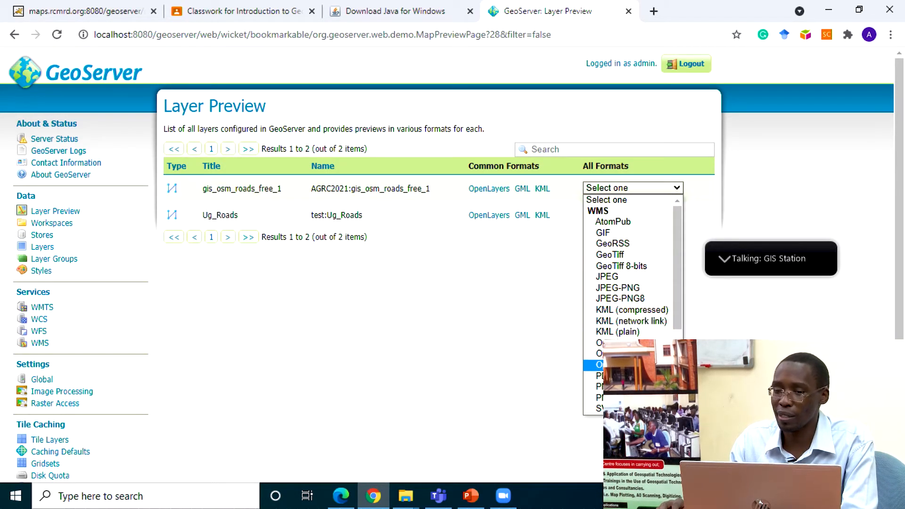
pyautogui.scroll(-3, 679, 296)
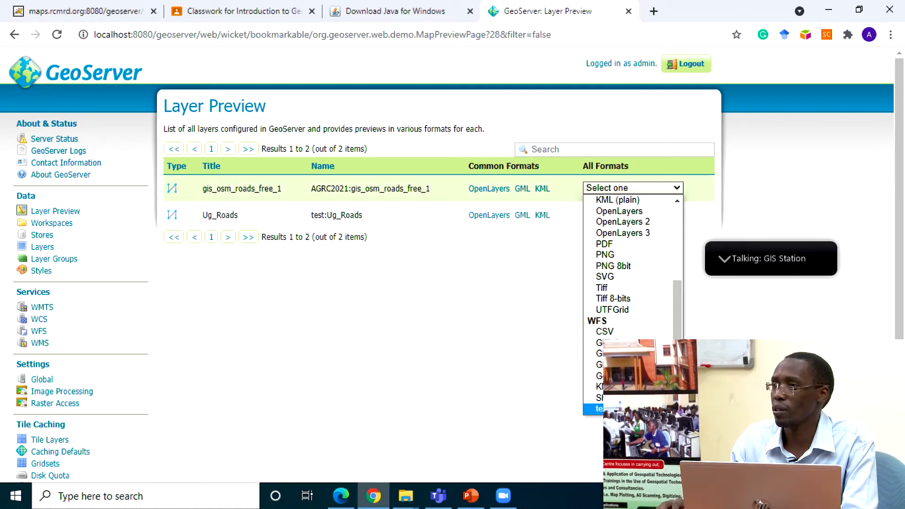
pyautogui.click(528, 386)
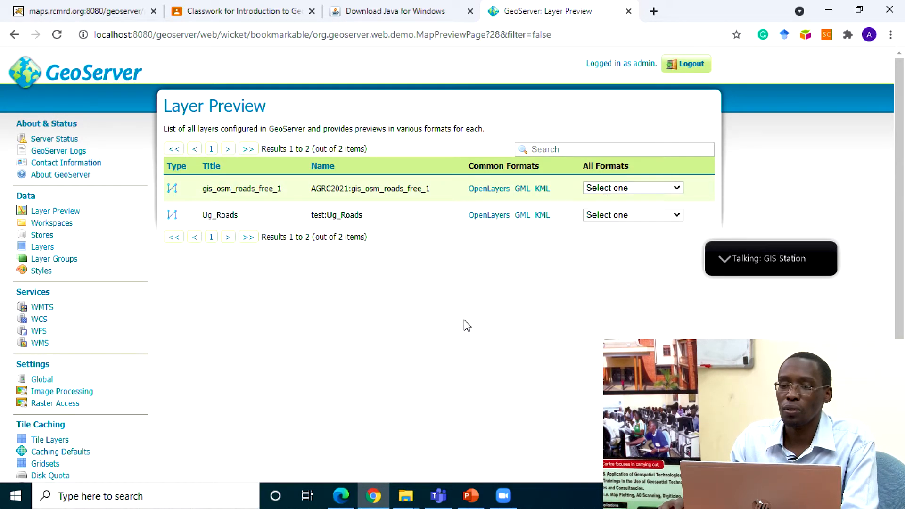
# Step: Open the GML output of gis_osm_roads_free_1, look through its feature records, and return to the layer preview list
pyautogui.click(522, 189)
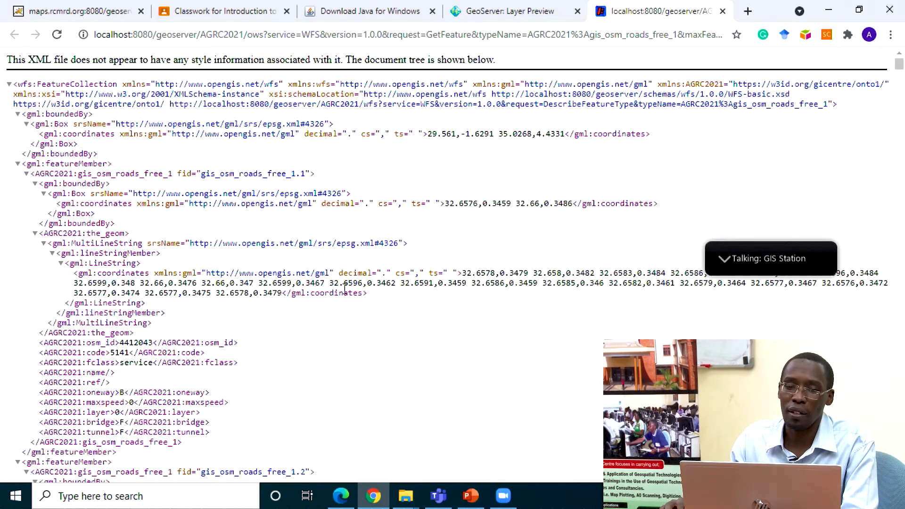
pyautogui.scroll(-20, 330, 233)
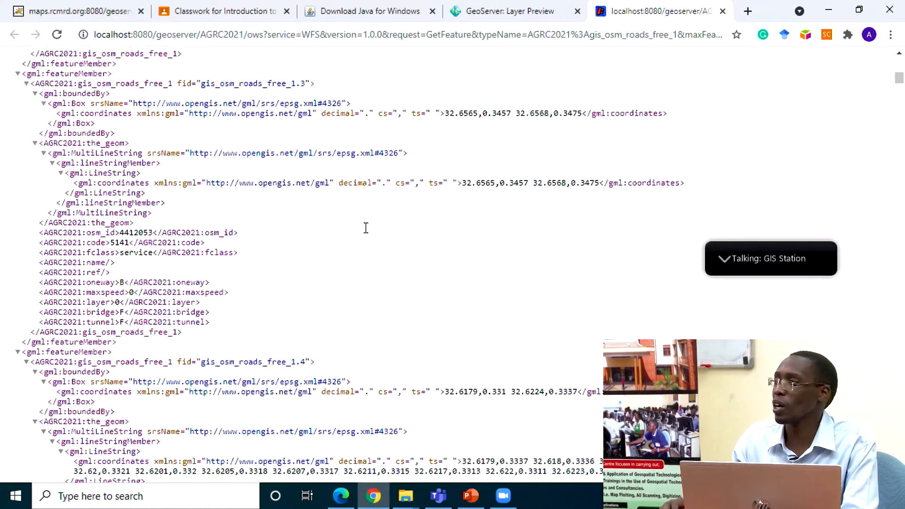
pyautogui.scroll(-20, 367, 237)
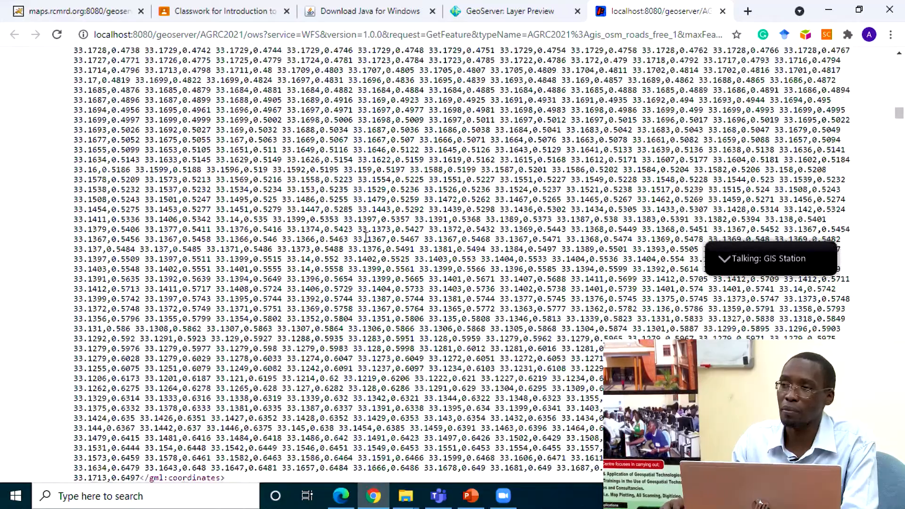
pyautogui.scroll(10, 366, 238)
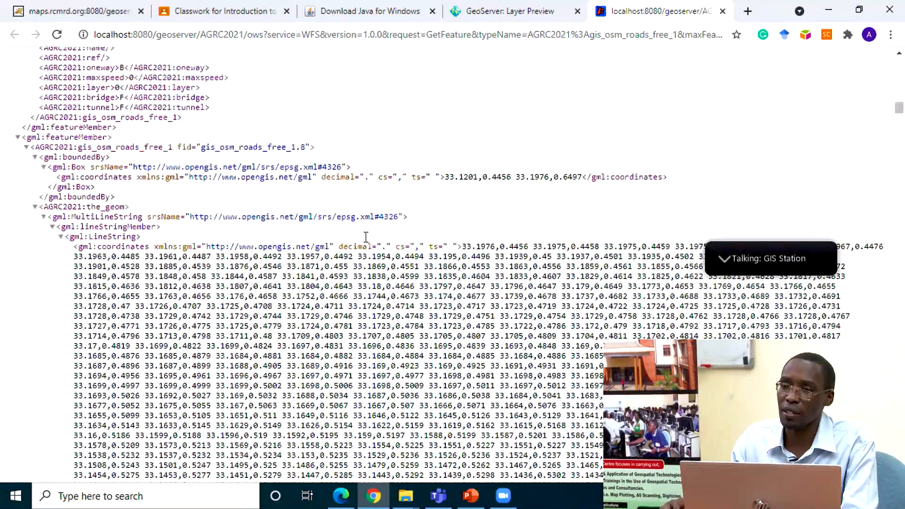
pyautogui.scroll(5, 367, 242)
pyautogui.click(500, 11)
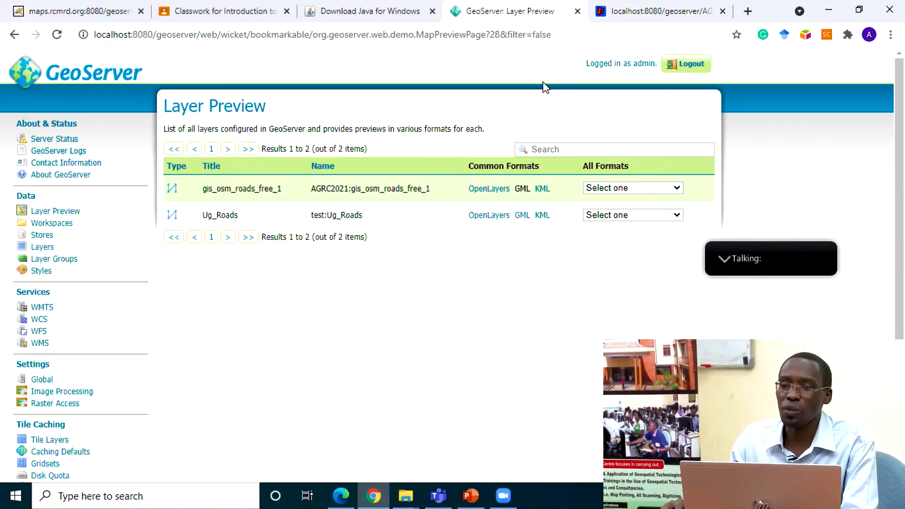
# Step: Preview gis_osm_roads_free_1 in OpenLayers, inspect the road network at different scales, and view the attributes of the queried roads
pyautogui.click(493, 190)
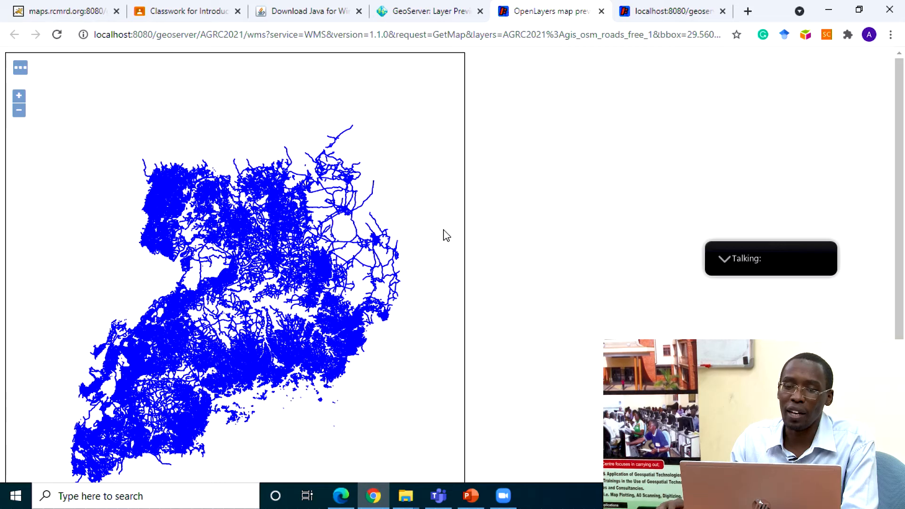
pyautogui.scroll(2, 265, 298)
pyautogui.scroll(-2, 264, 298)
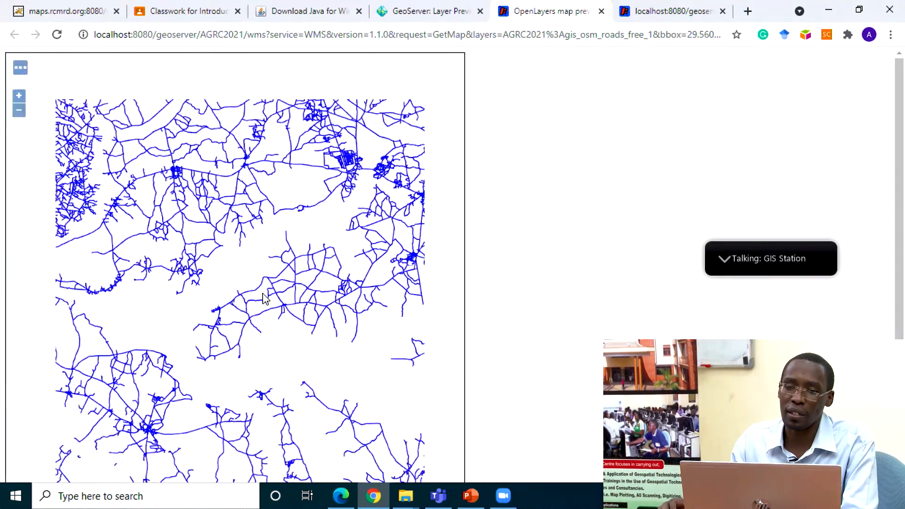
pyautogui.scroll(-1, 262, 299)
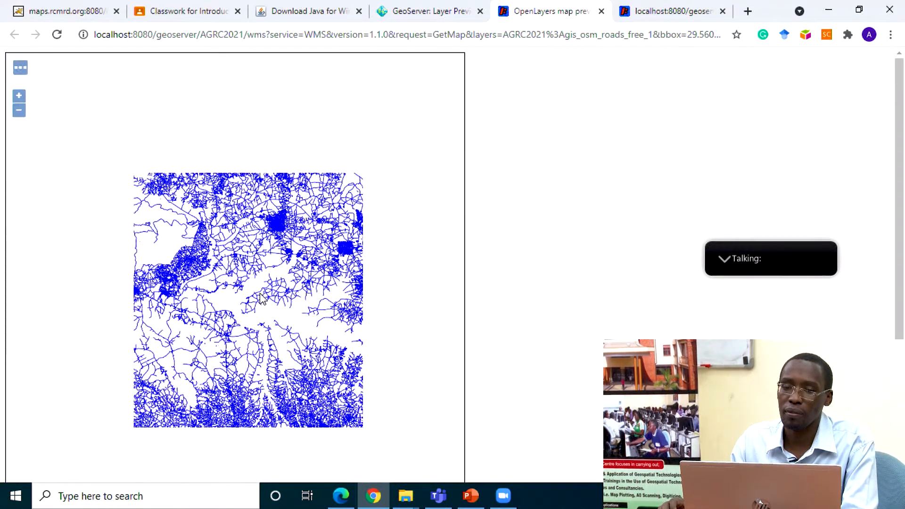
pyautogui.scroll(1, 206, 263)
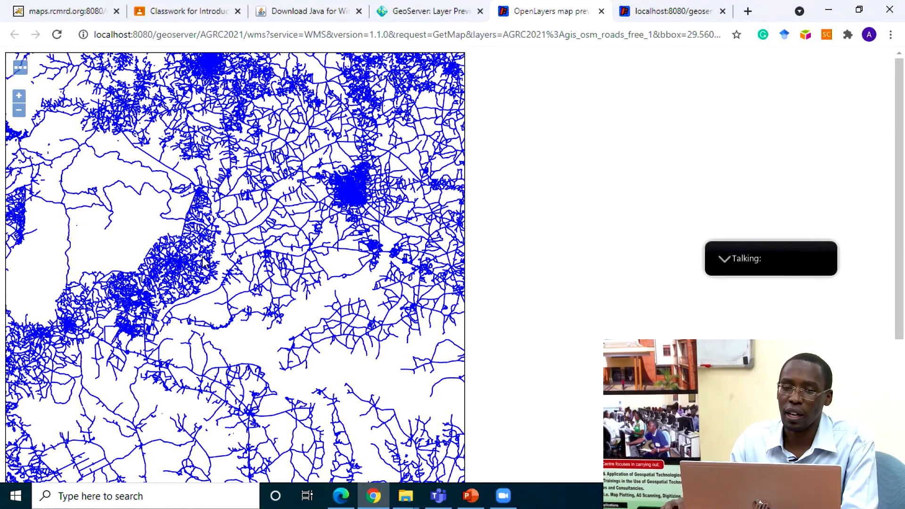
pyautogui.scroll(-5, 496, 223)
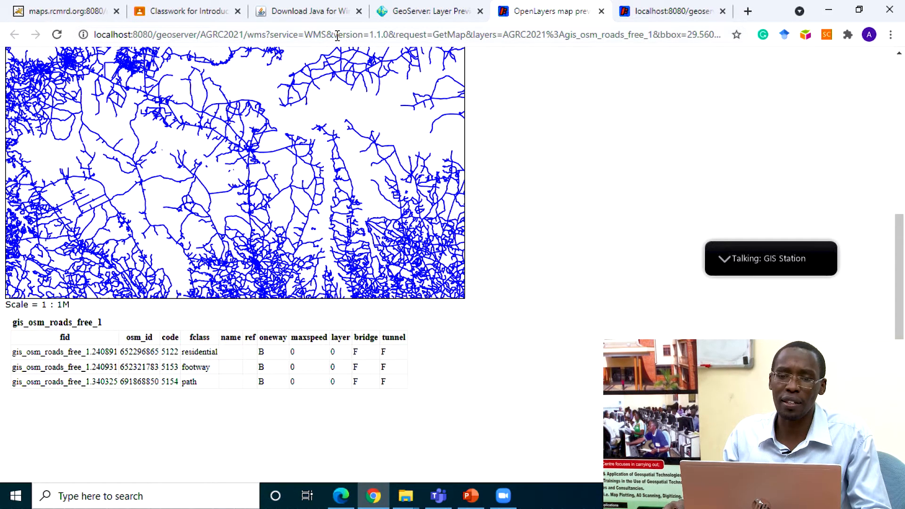
# Step: Replace everything after "service=WMS&" in the preview address with GetCapabilities and load it
pyautogui.moveTo(337, 36); pyautogui.dragTo(837, 43)
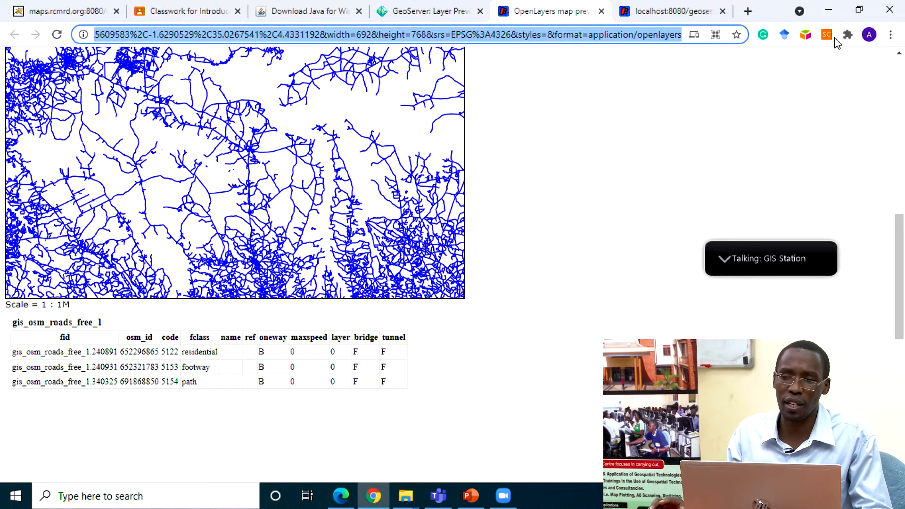
pyautogui.press('BackSpace')
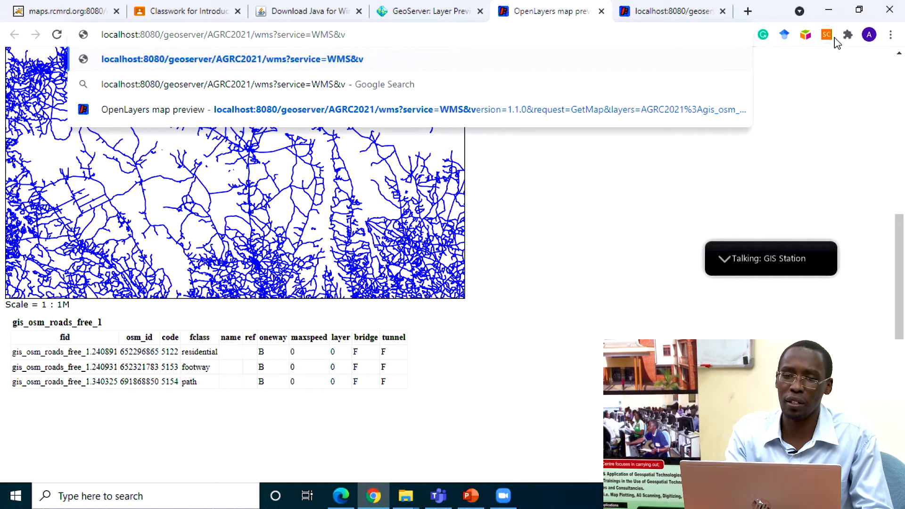
pyautogui.press('BackSpace')
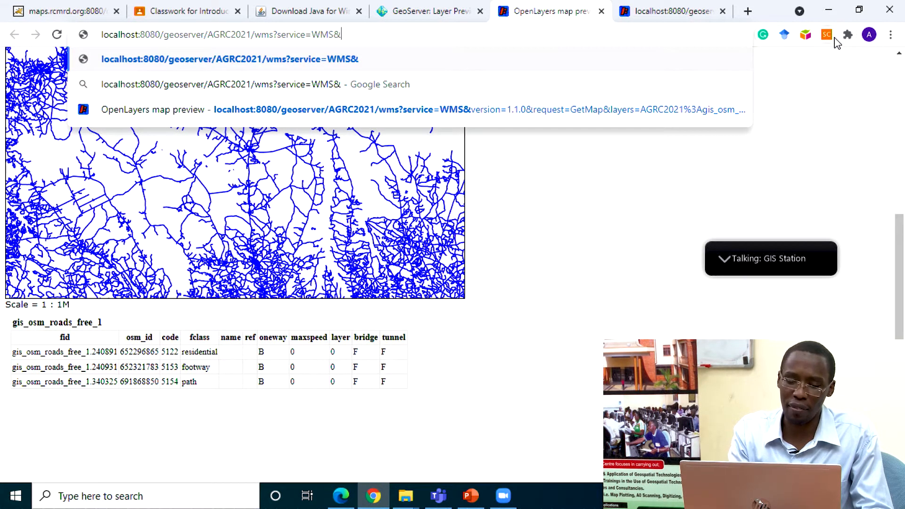
pyautogui.write('getCa')
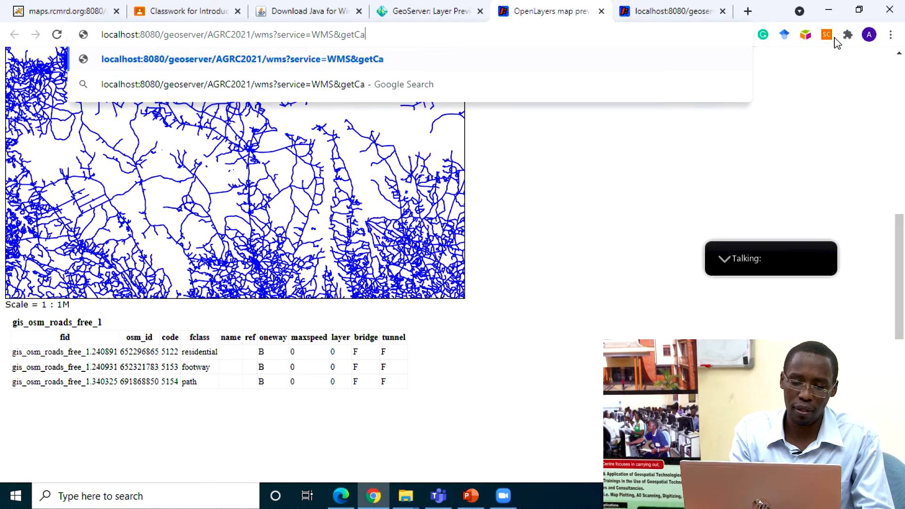
pyautogui.write('pabilities')
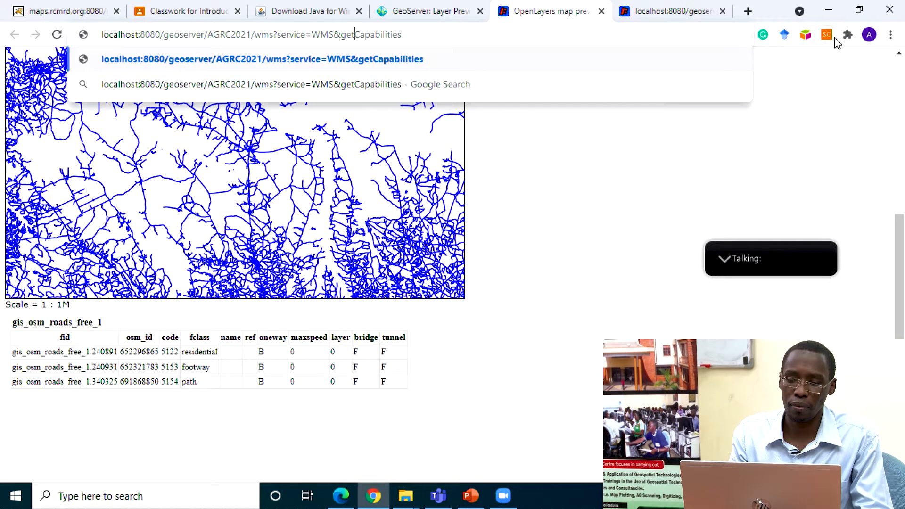
pyautogui.press('Left')
pyautogui.press('BackSpace')
pyautogui.write('G')
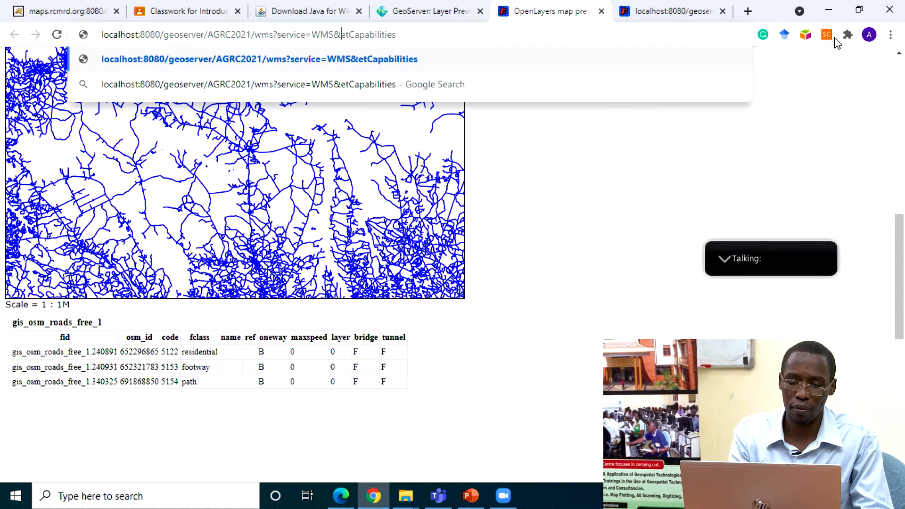
pyautogui.press('Return')
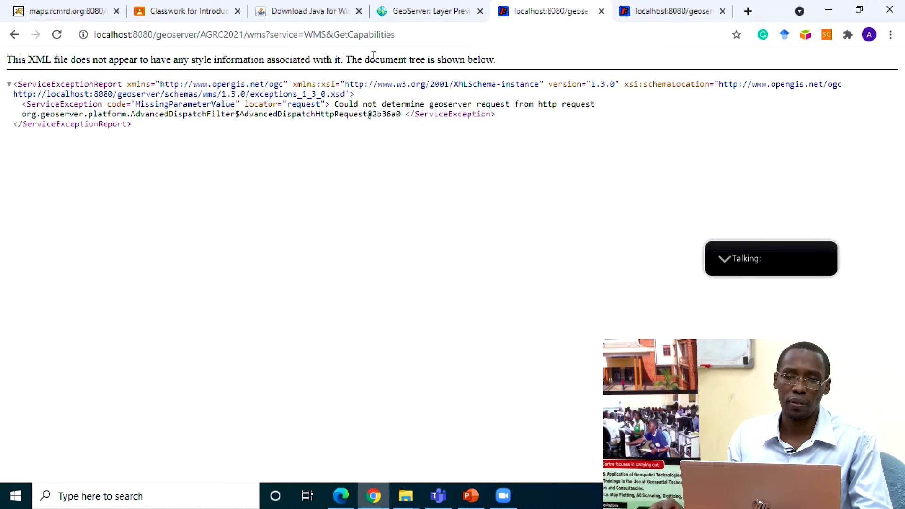
# Step: Insert "request=" before GetCapabilities in the WMS address and load the capabilities document
pyautogui.click(335, 35)
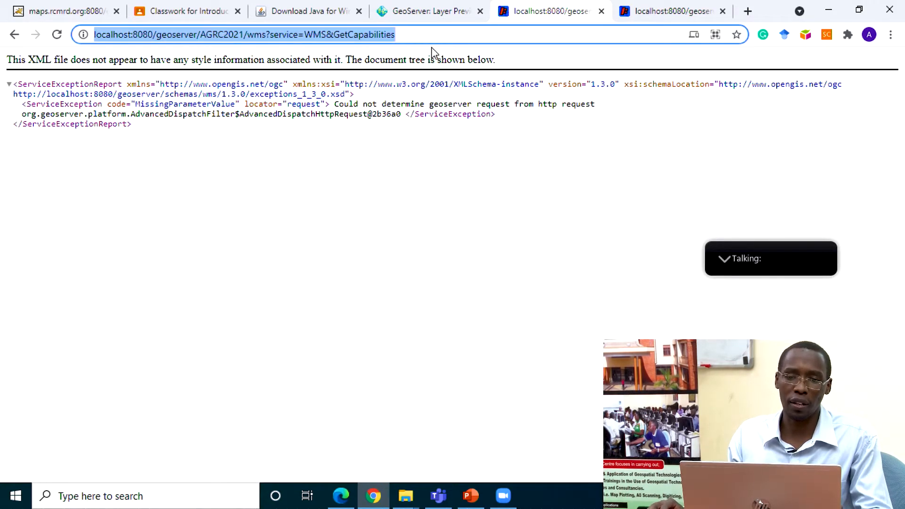
pyautogui.click(334, 34)
pyautogui.write('reque')
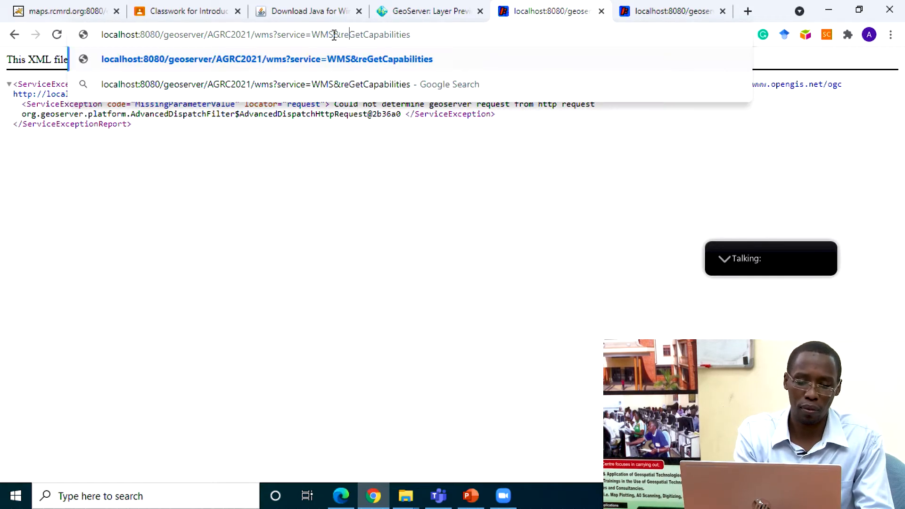
pyautogui.write('st=')
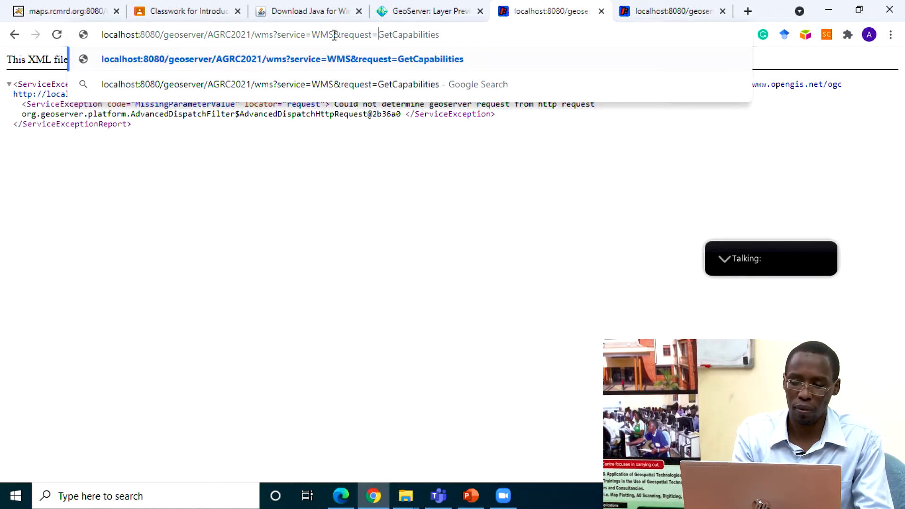
pyautogui.press('Return')
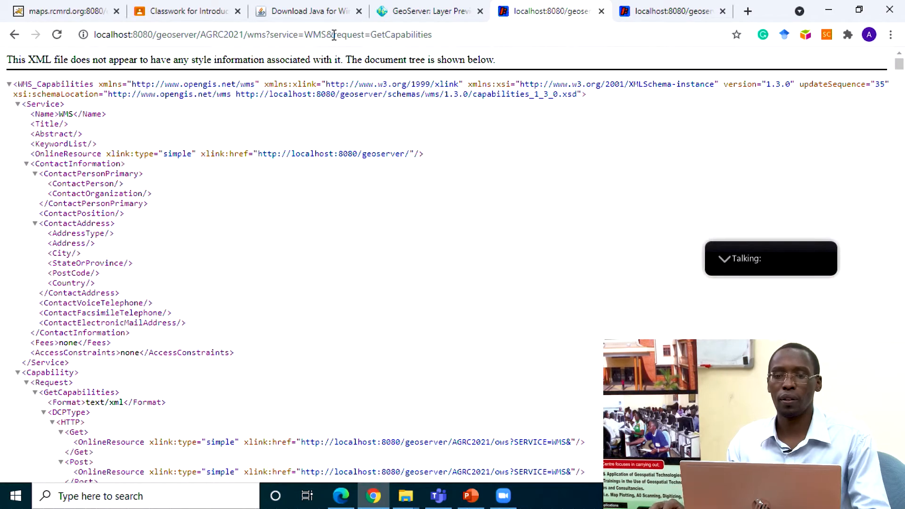
# Step: Look through the WMS capabilities document, highlight the base address localhost:8080/geoserver/AGRC2021/wms?, and return to the layer preview list
pyautogui.scroll(-15, 278, 224)
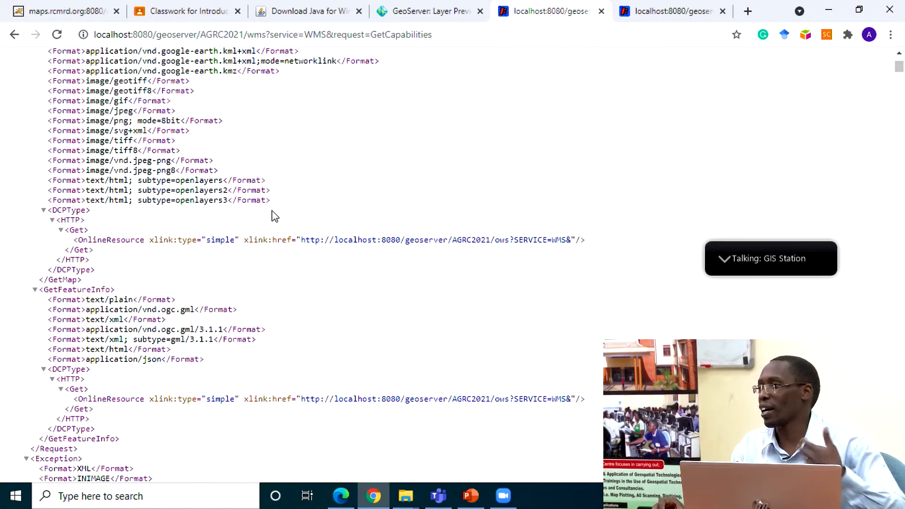
pyautogui.scroll(-1, 270, 207)
pyautogui.scroll(-20, 270, 210)
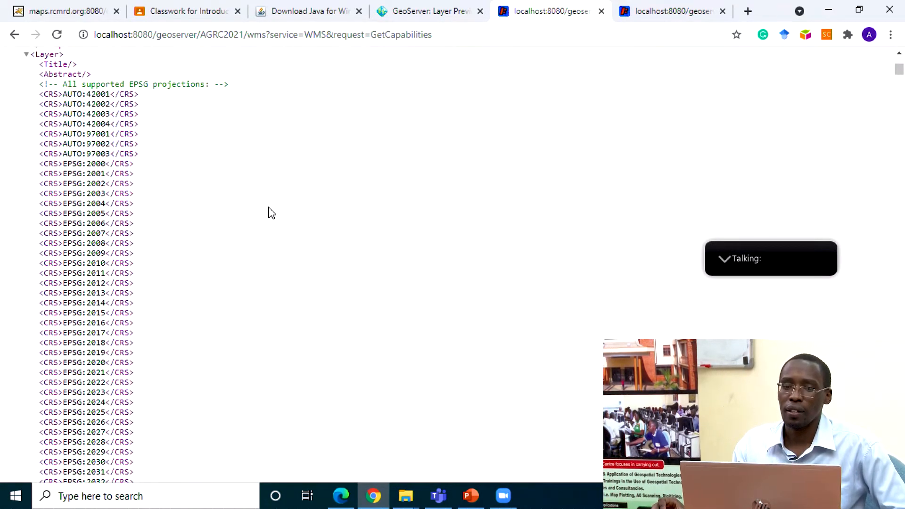
pyautogui.click(427, 9)
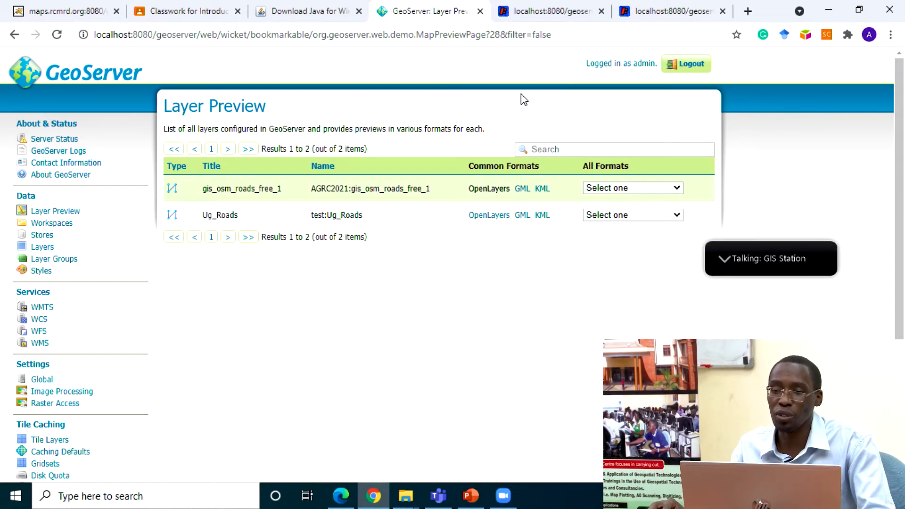
pyautogui.click(547, 11)
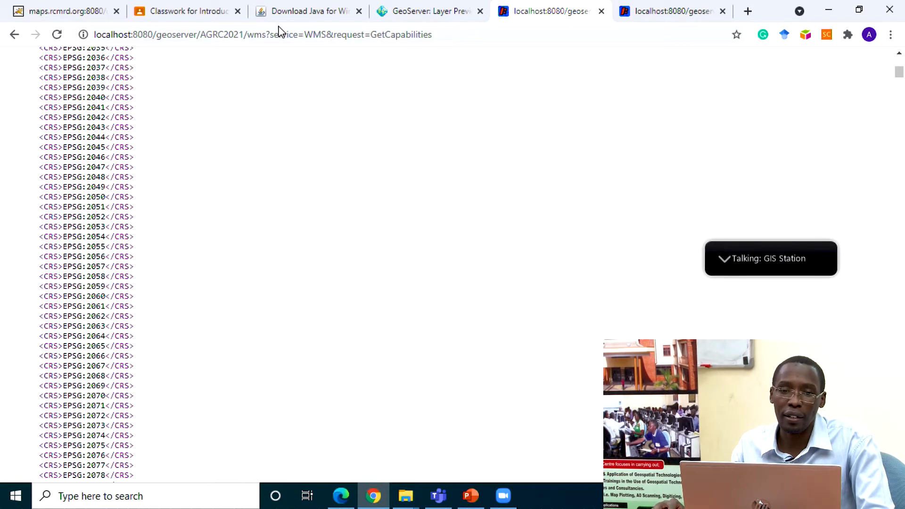
pyautogui.moveTo(271, 34); pyautogui.dragTo(72, 42)
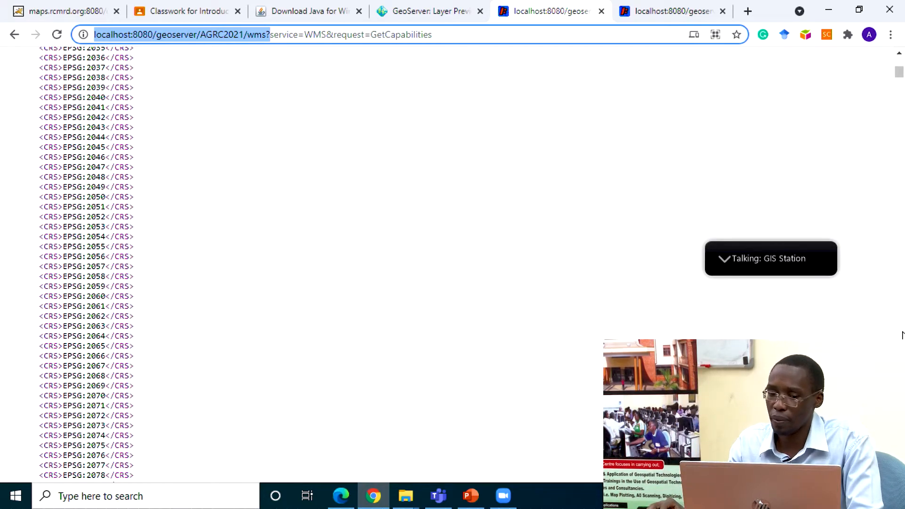
pyautogui.click(444, 10)
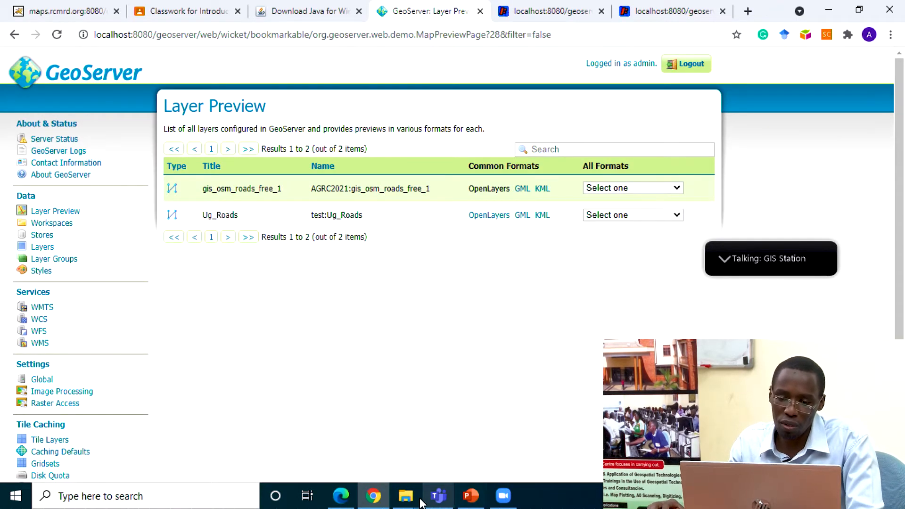
# Step: Switch to Lab3_Geoserver_Tutorial.pdf in Edge and review the lab instructions through step 10 on previewing the layer
pyautogui.click(348, 496)
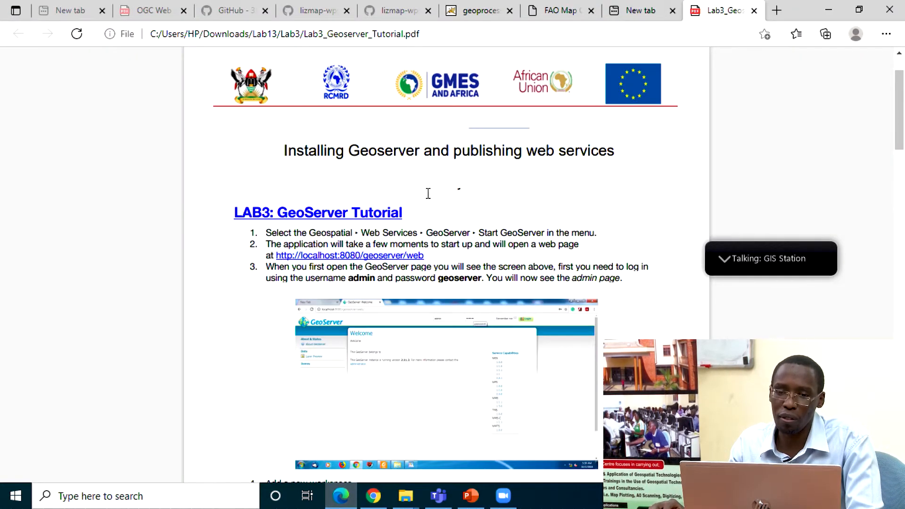
pyautogui.scroll(-5, 421, 207)
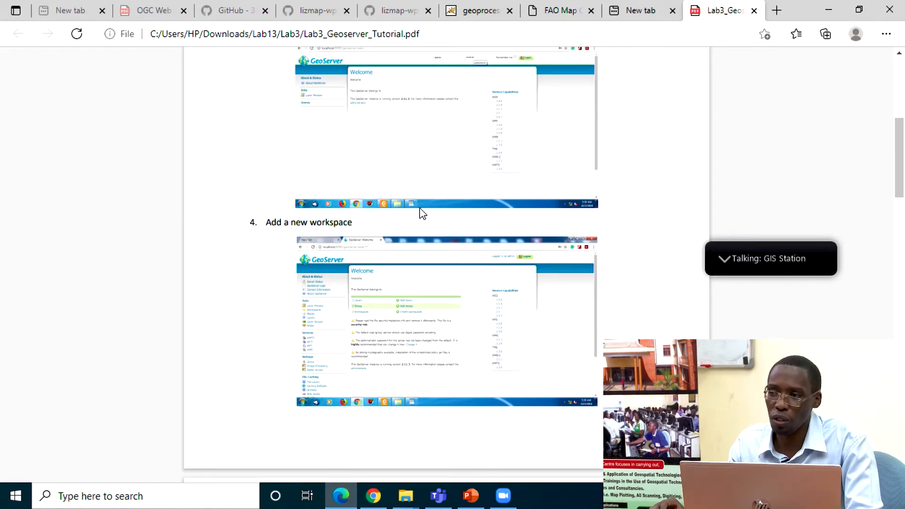
pyautogui.scroll(-20, 421, 213)
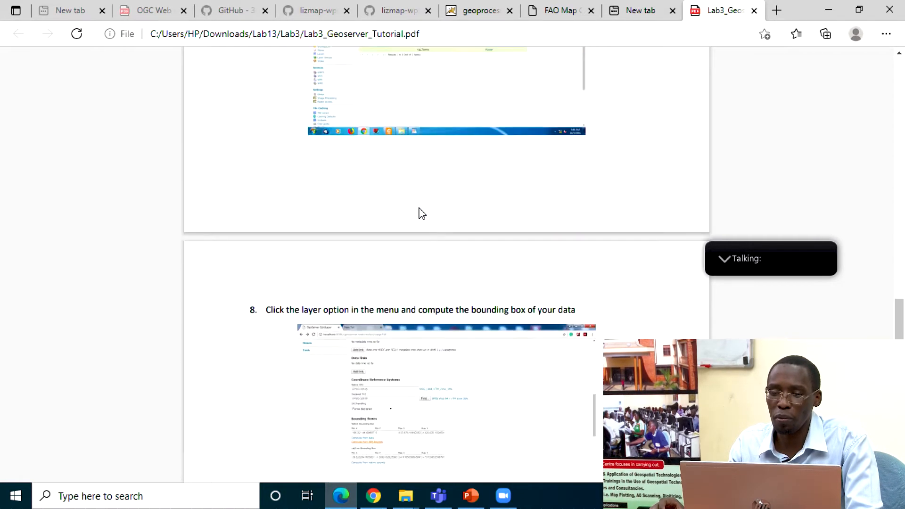
pyautogui.scroll(-7, 418, 208)
pyautogui.scroll(4, 418, 209)
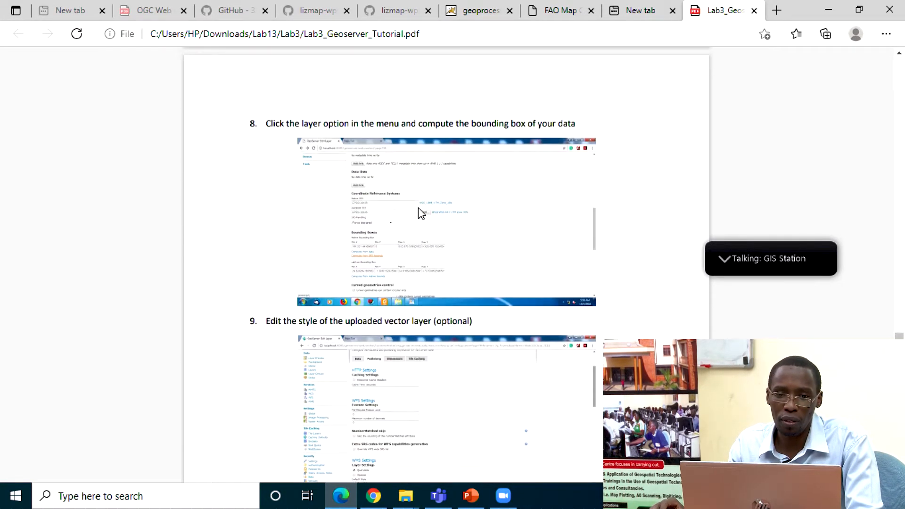
pyautogui.scroll(-3, 418, 209)
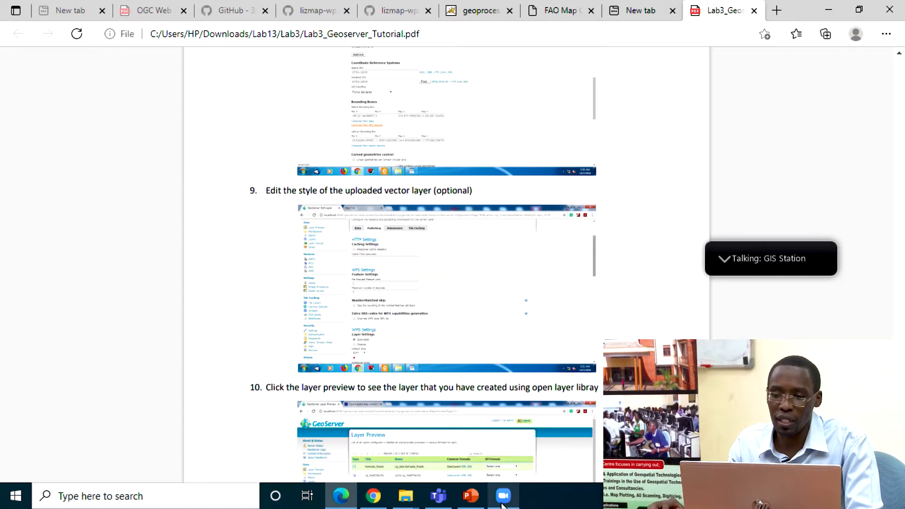
# Step: Switch to the Zoom meeting and share Lab13.zip from Downloads with Everyone in the chat
pyautogui.click(722, 260)
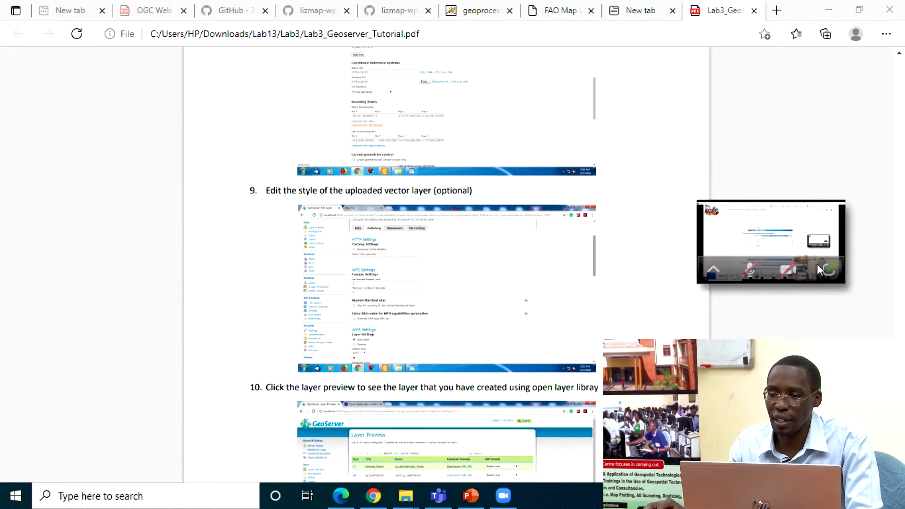
pyautogui.click(832, 271)
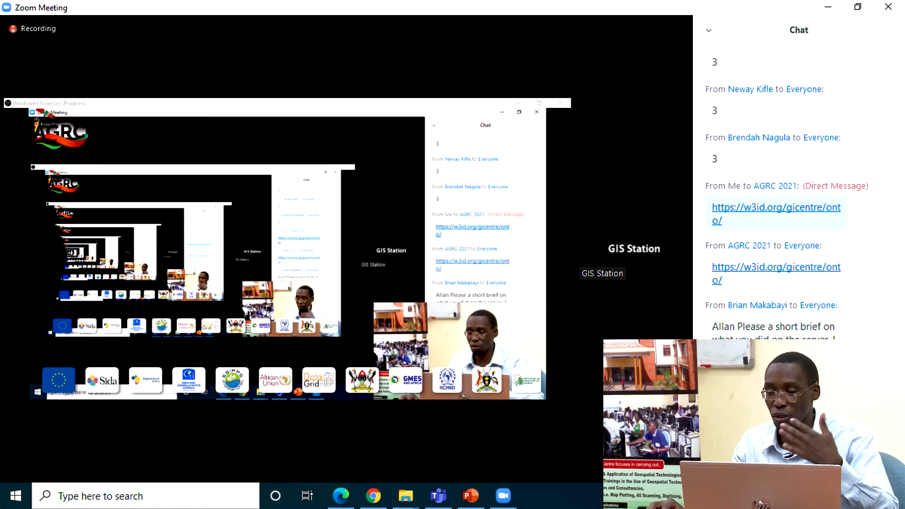
pyautogui.click(778, 422)
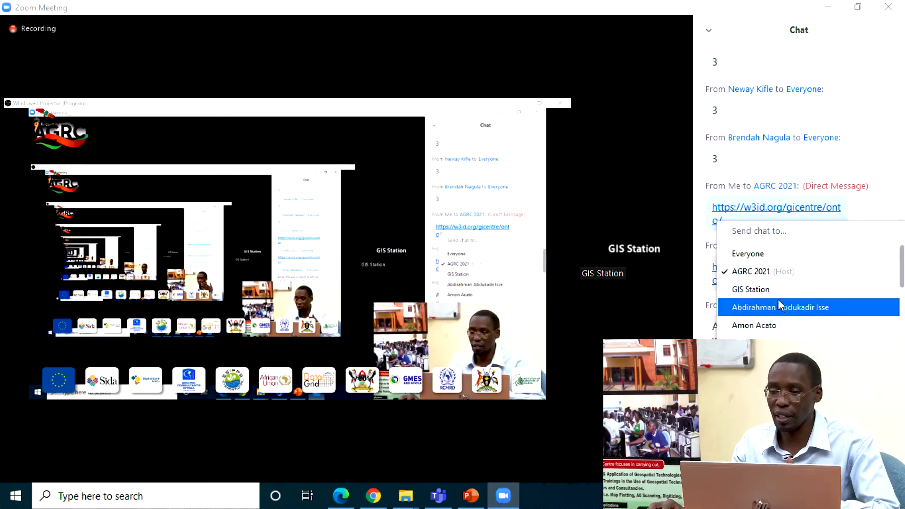
pyautogui.click(780, 258)
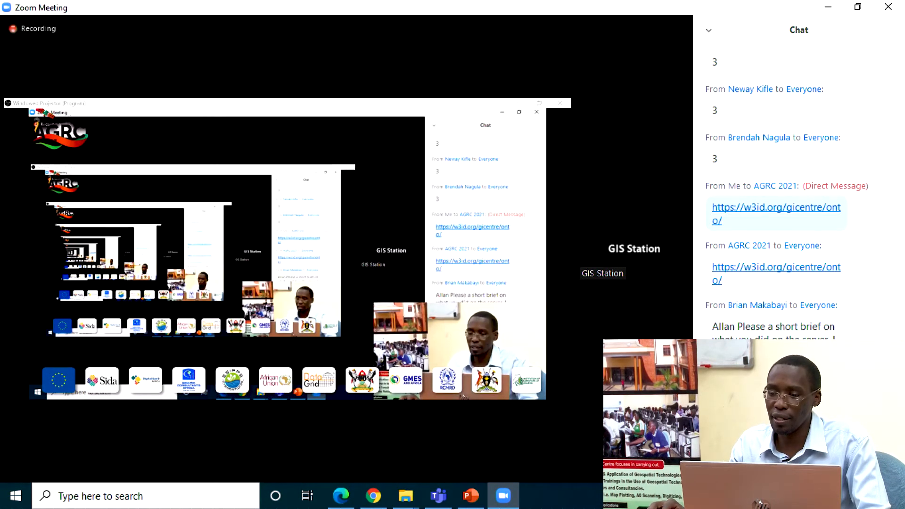
pyautogui.click(848, 422)
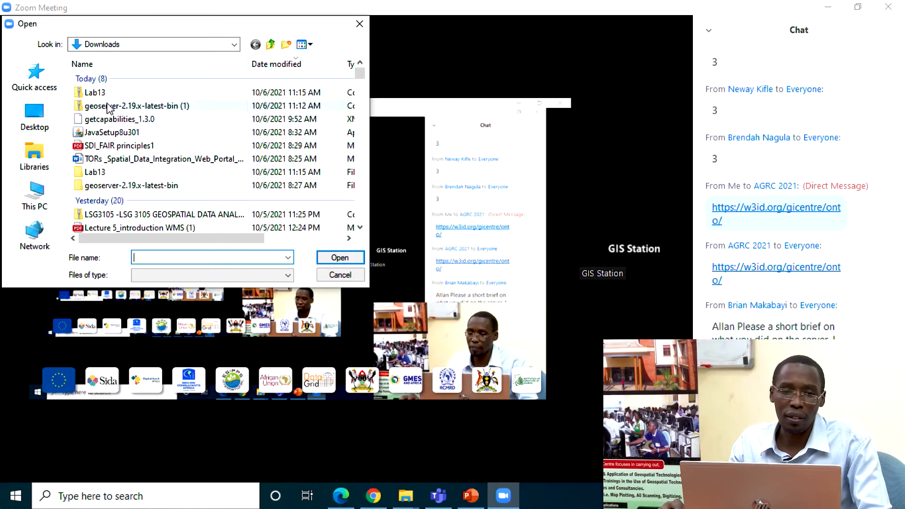
pyautogui.doubleClick(94, 93)
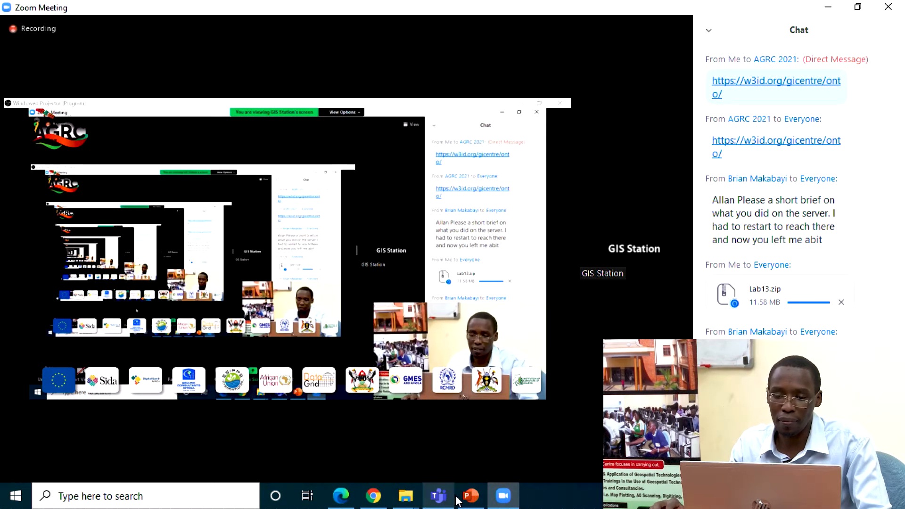
# Step: Switch to GeoServer in Chrome, log out, and log back in as admin with the account password
pyautogui.moveTo(375, 497)
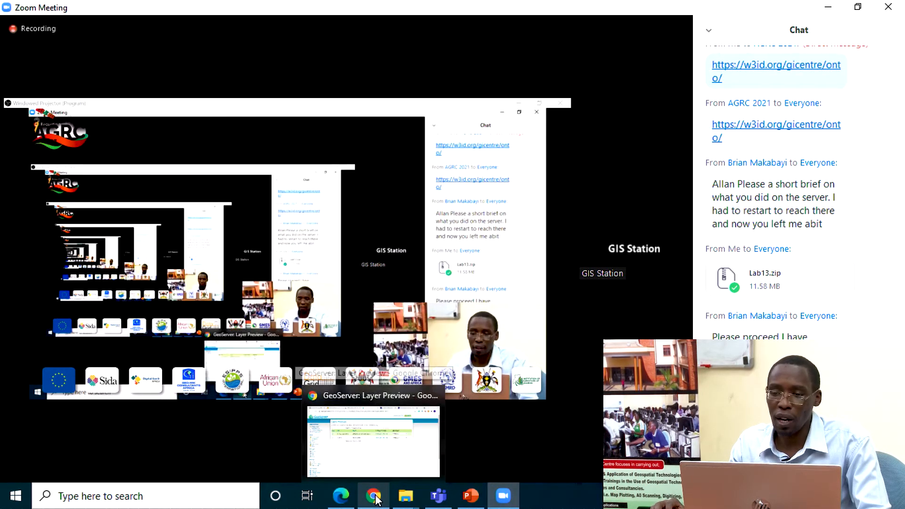
pyautogui.click(375, 498)
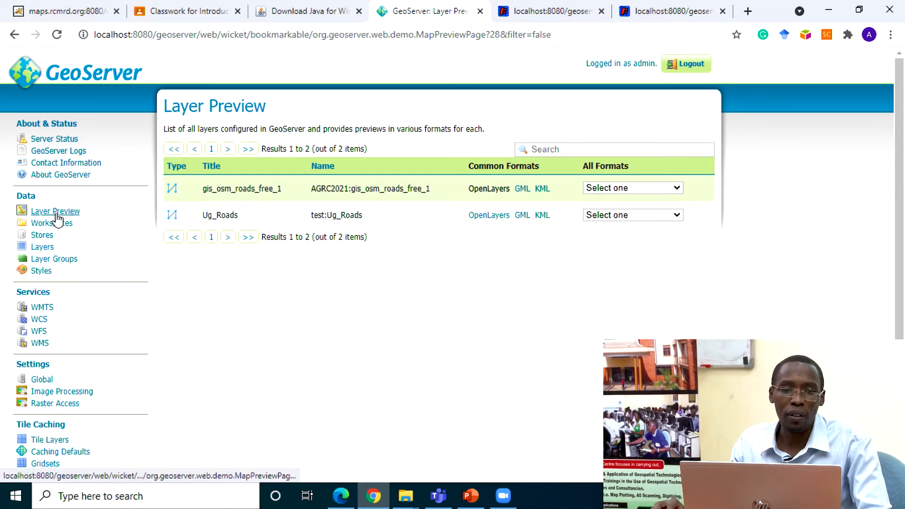
pyautogui.click(688, 64)
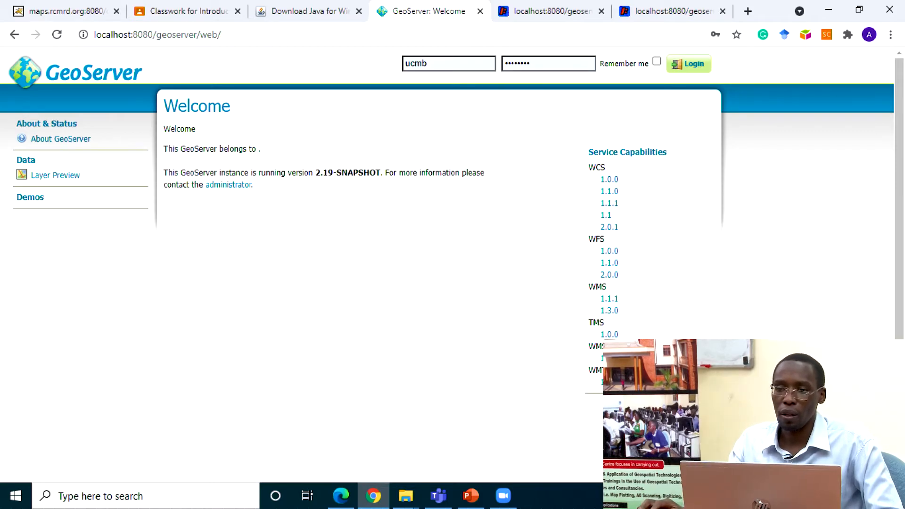
pyautogui.click(435, 61)
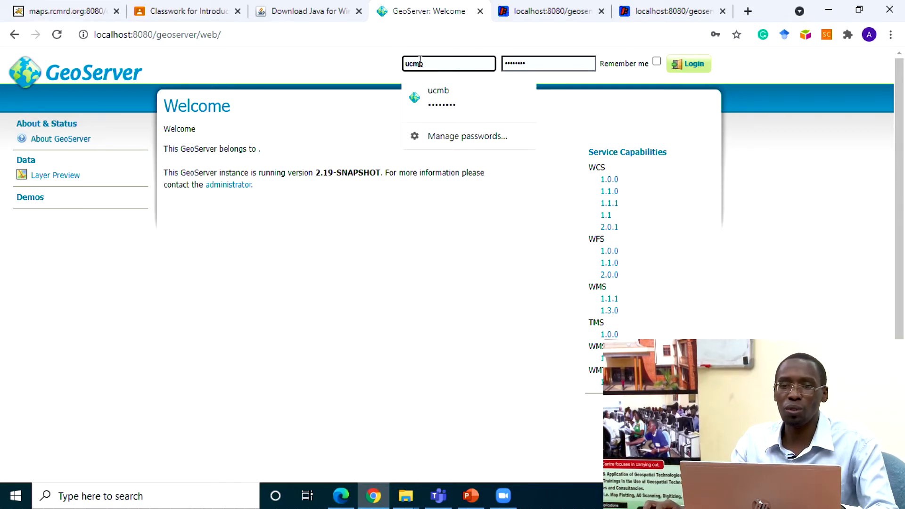
pyautogui.doubleClick(421, 61)
pyautogui.write('a')
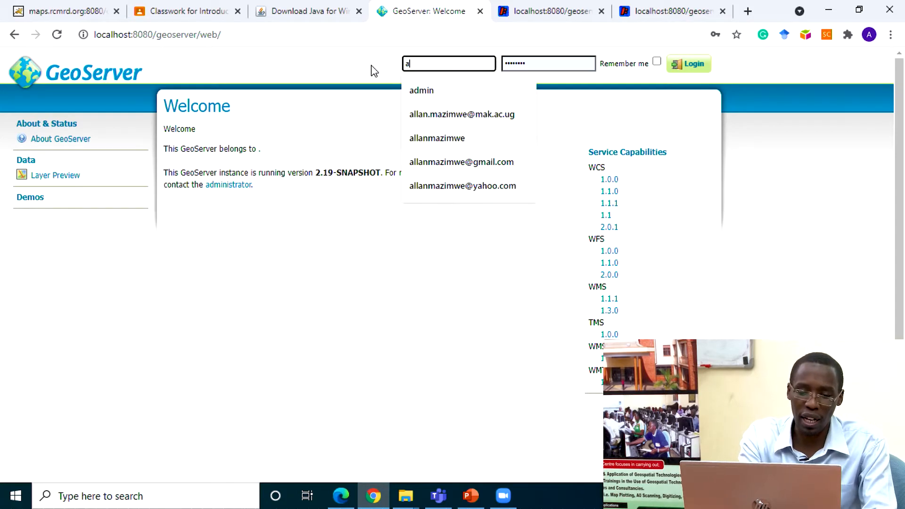
pyautogui.write('dmin')
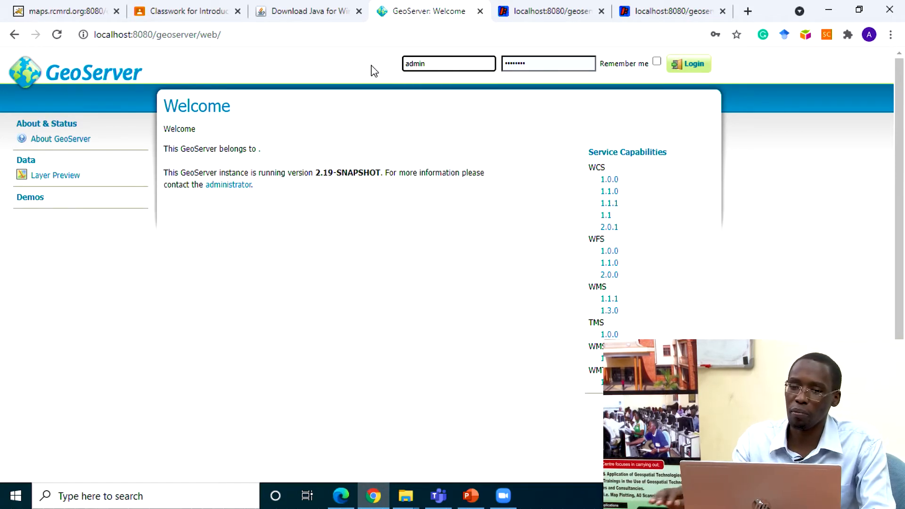
pyautogui.doubleClick(544, 70)
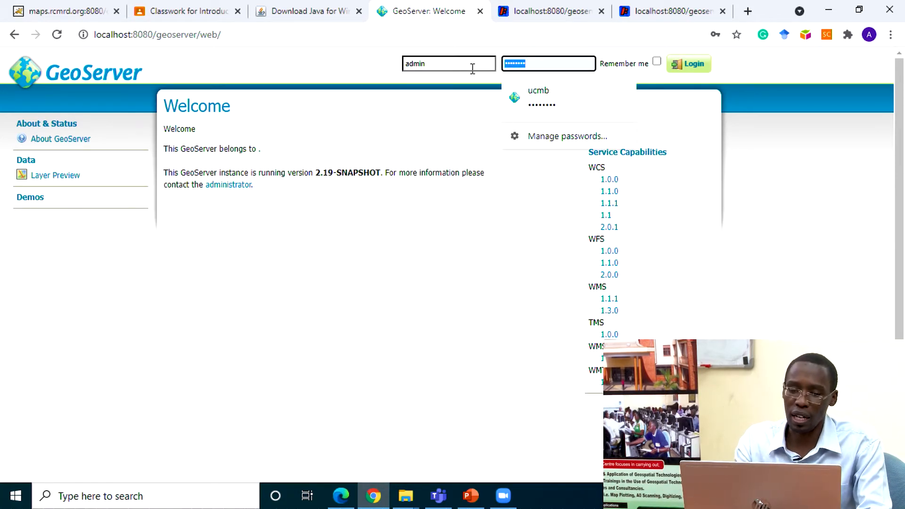
pyautogui.write('g')
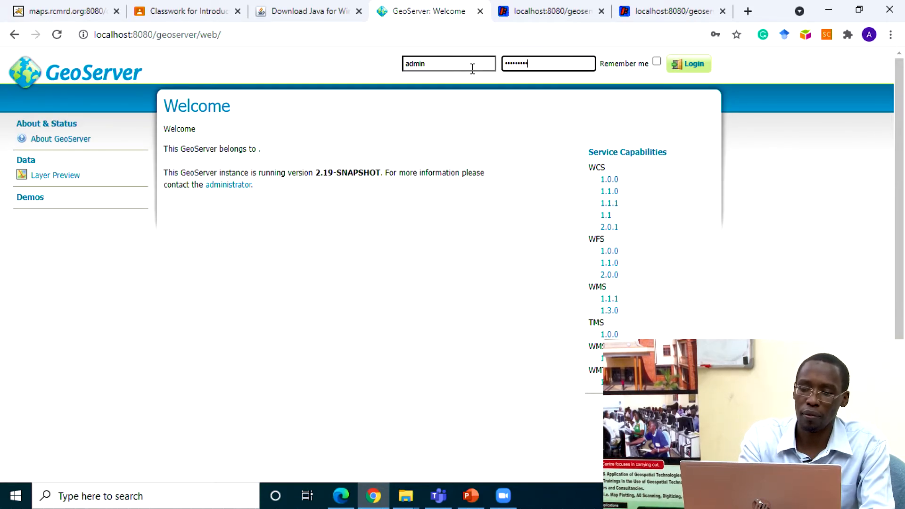
pyautogui.press('Return')
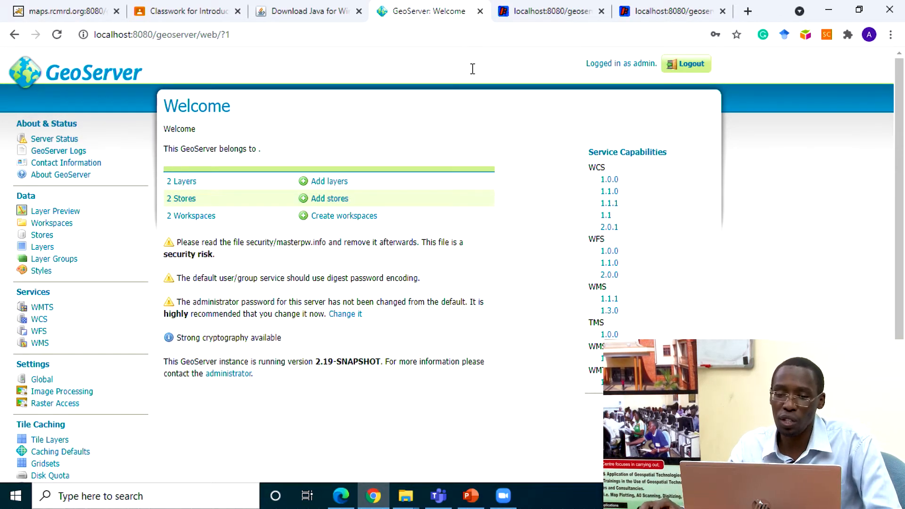
# Step: Look over the Layer Preview, Styles, and Workspaces pages in turn
pyautogui.click(58, 212)
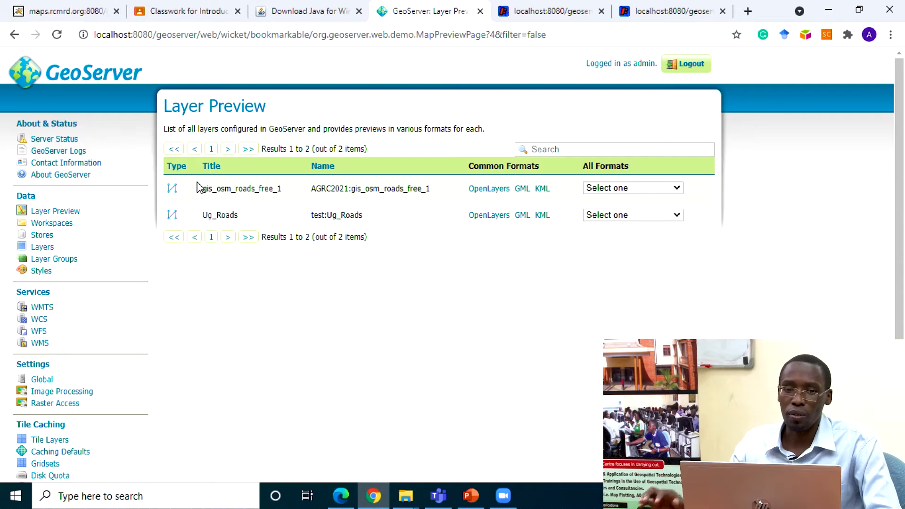
pyautogui.click(37, 271)
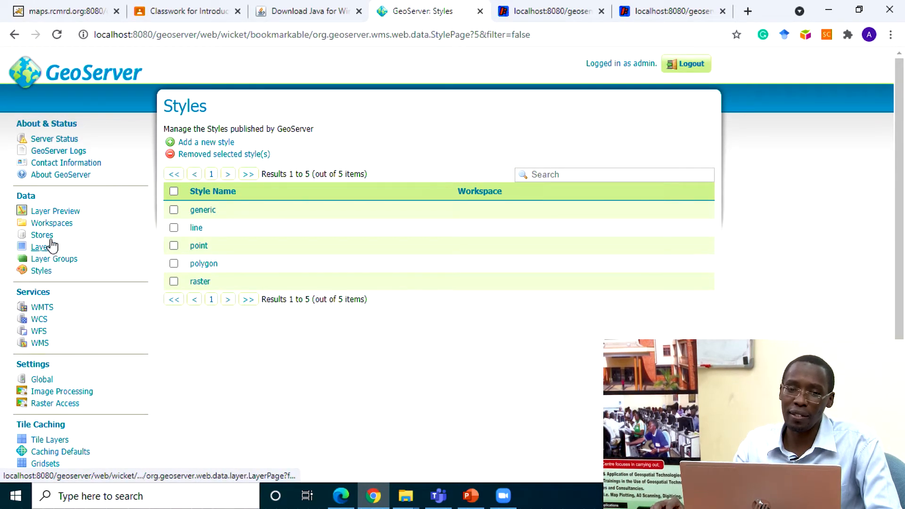
pyautogui.click(50, 223)
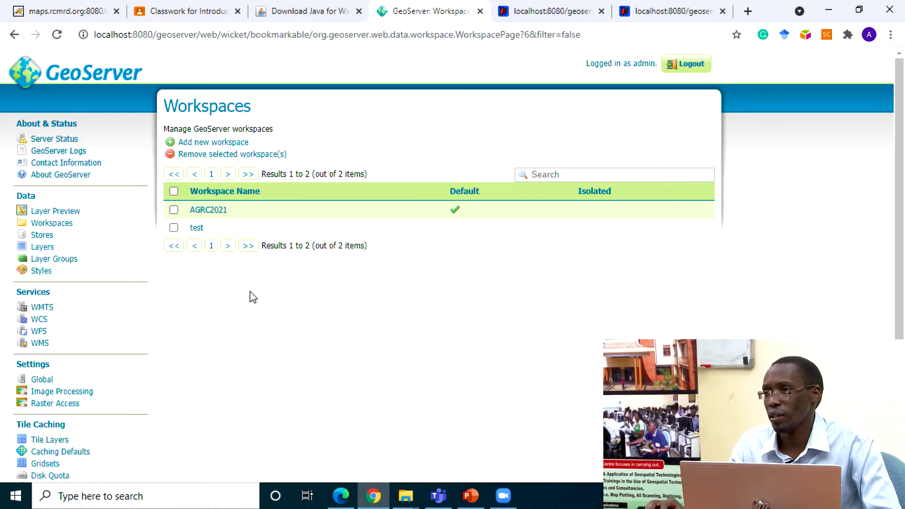
pyautogui.click(230, 144)
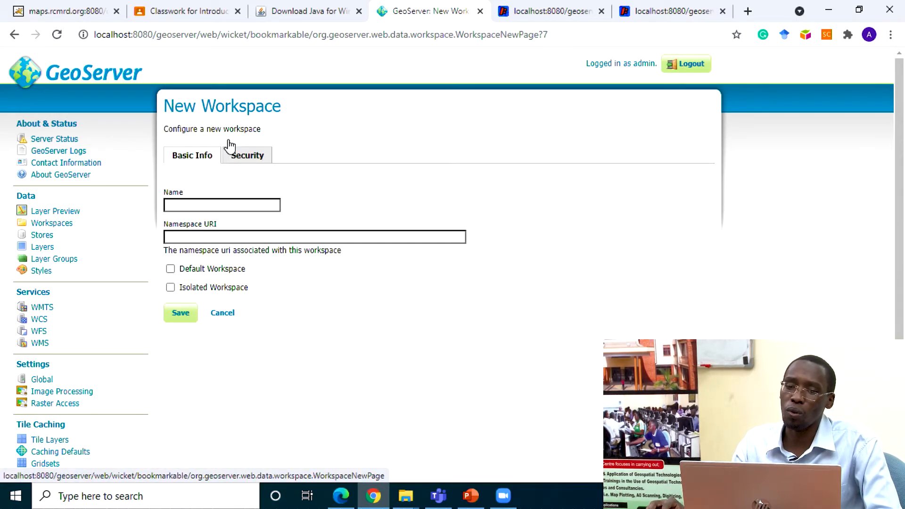
pyautogui.click(224, 204)
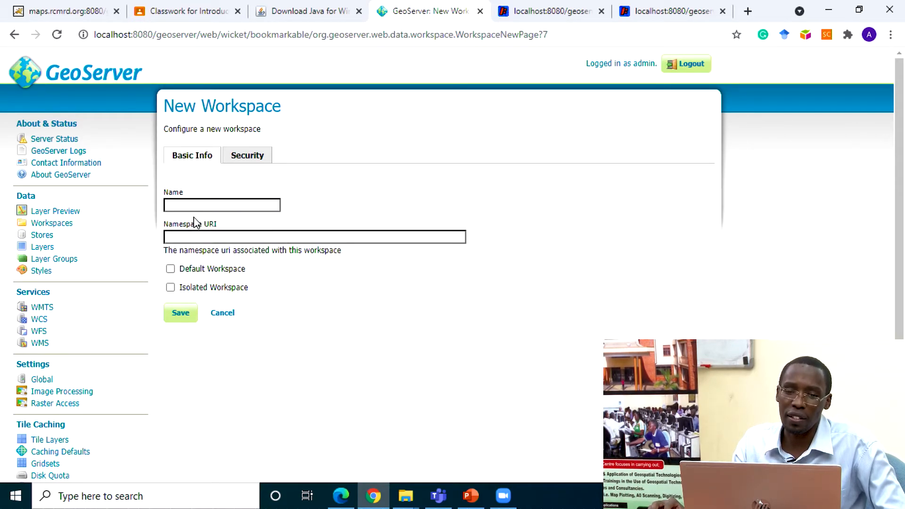
pyautogui.click(191, 203)
pyautogui.click(188, 231)
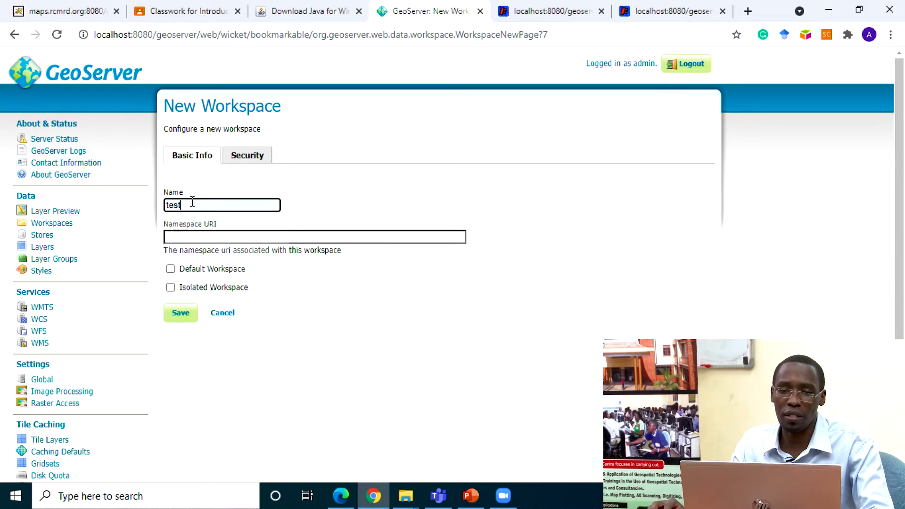
pyautogui.click(208, 238)
pyautogui.click(217, 264)
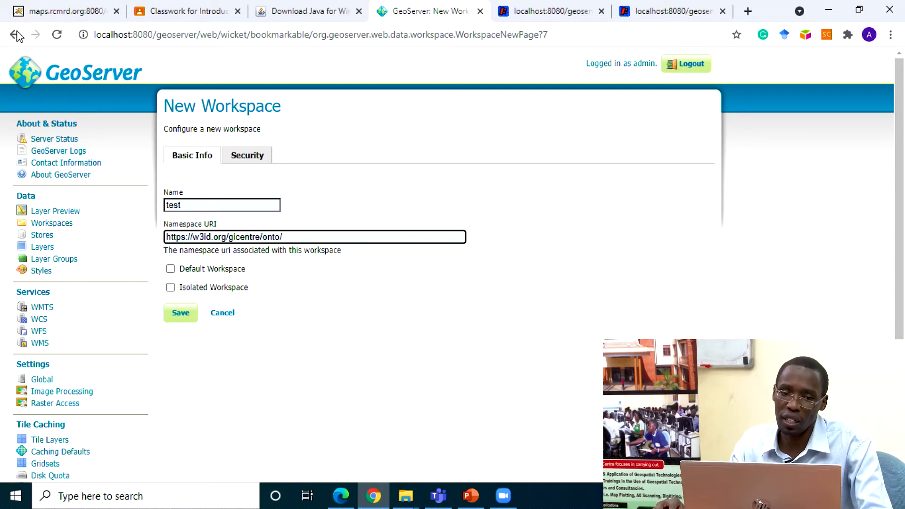
pyautogui.click(59, 224)
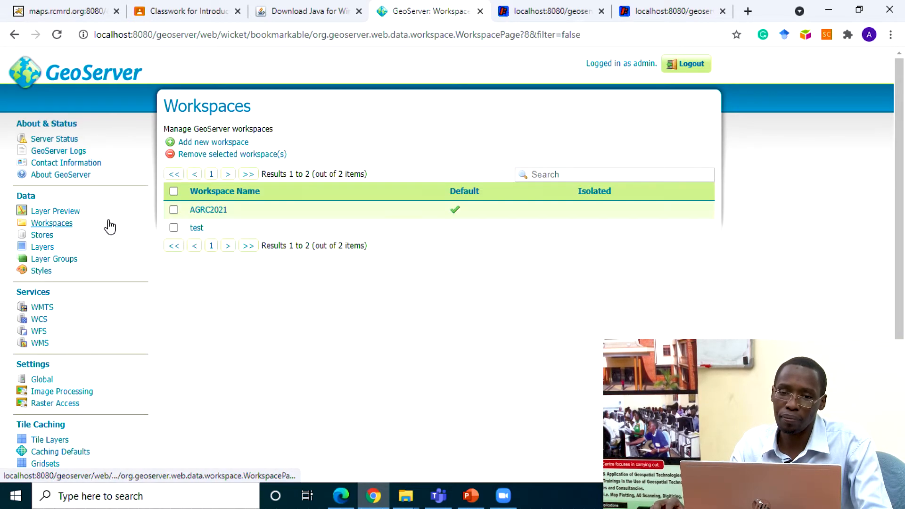
# Step: Open the AGRC2021 workspace for editing, check the Zoom meeting chat, and save the workspace
pyautogui.click(202, 211)
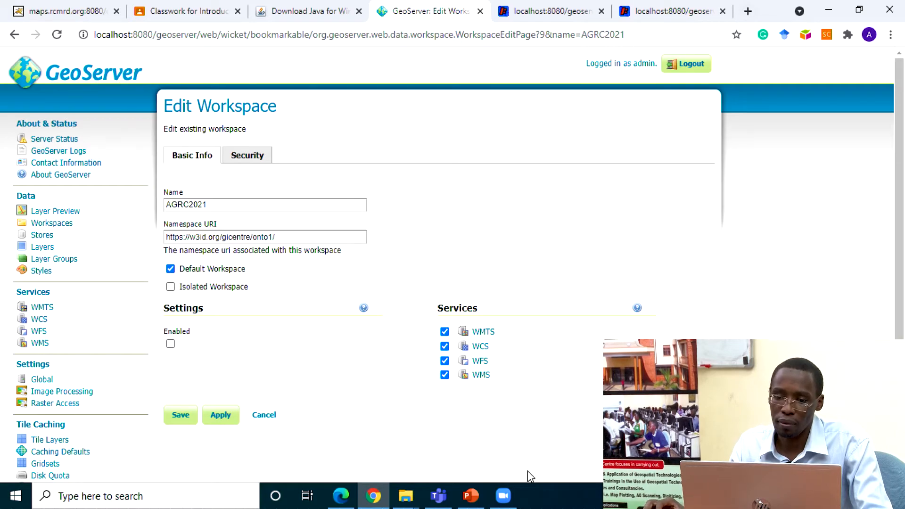
pyautogui.click(514, 493)
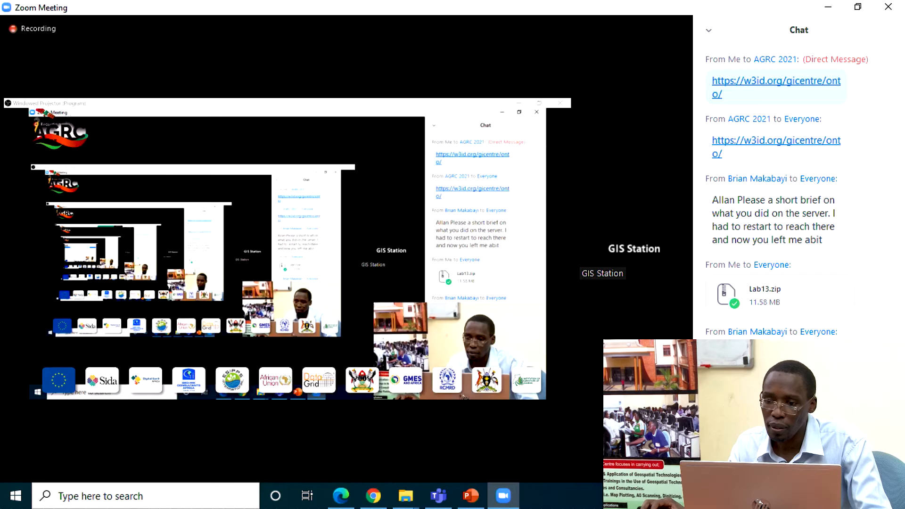
pyautogui.click(503, 496)
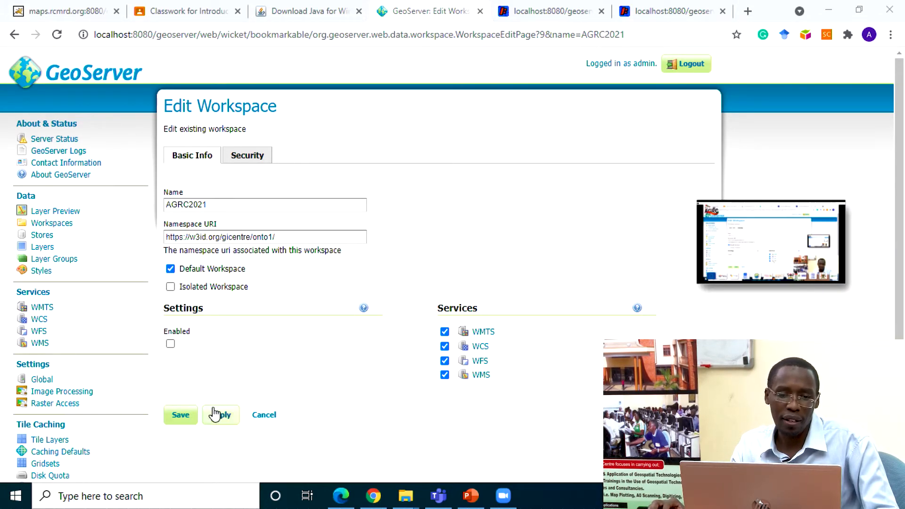
pyautogui.click(184, 416)
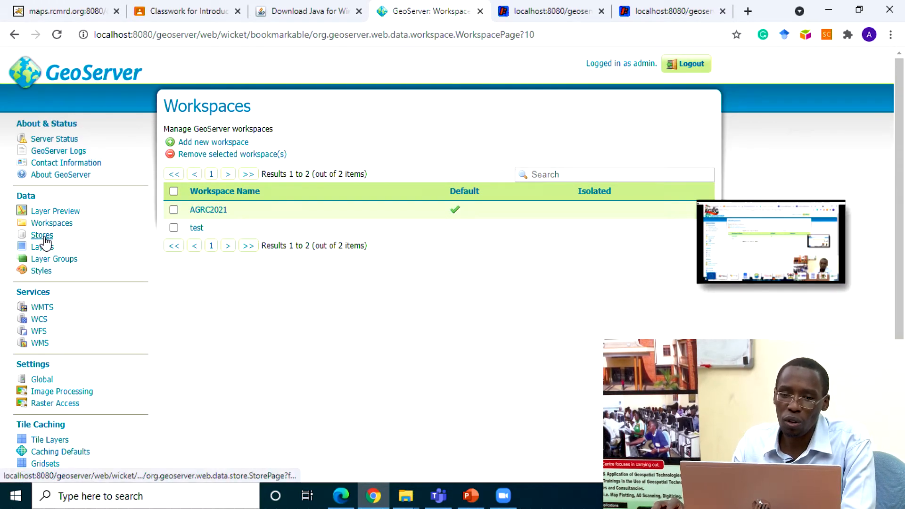
# Step: Start adding a new store, open the PostGIS data source form, and go back to the list of source types
pyautogui.click(42, 235)
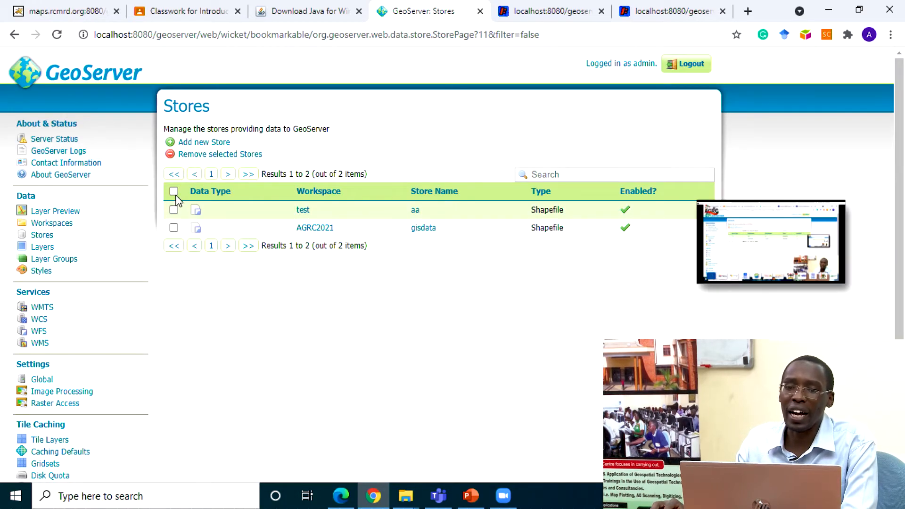
pyautogui.click(189, 142)
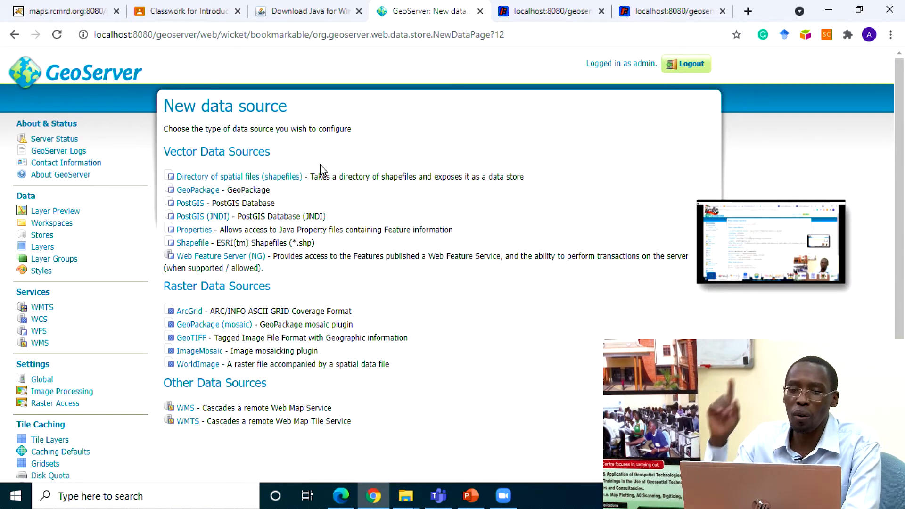
pyautogui.click(190, 207)
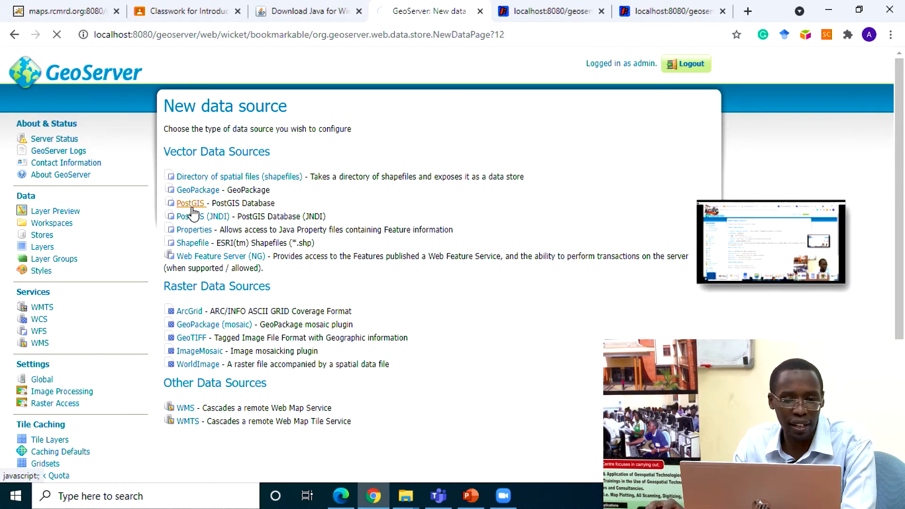
pyautogui.click(16, 36)
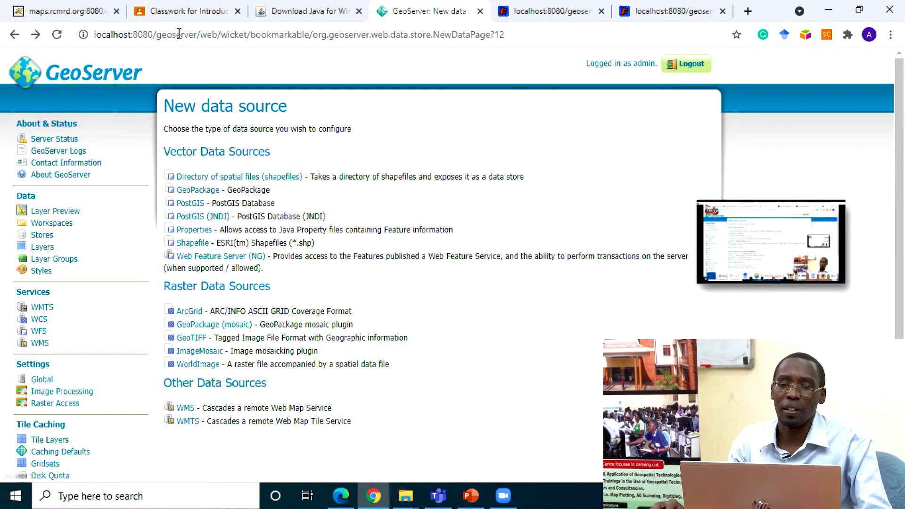
# Step: Start a new Shapefile data source in the AGRC2021 workspace and name it planningHoima
pyautogui.click(191, 246)
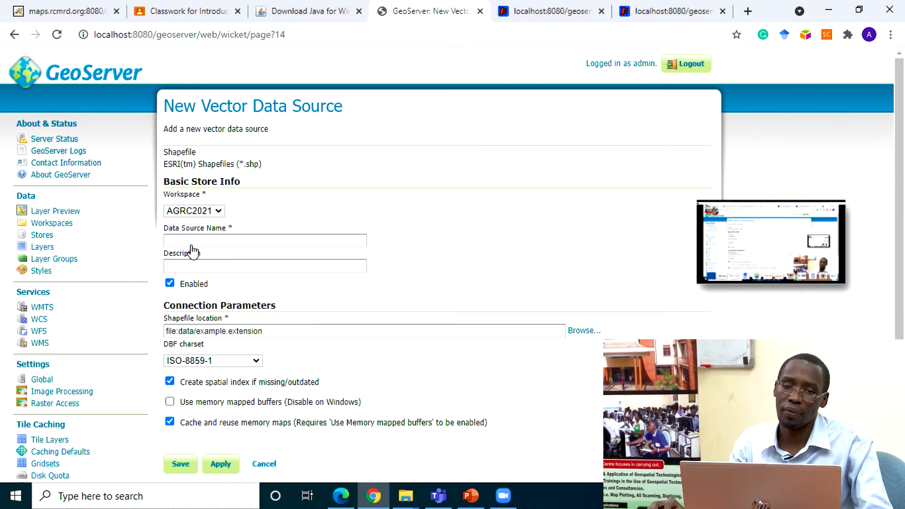
pyautogui.click(217, 210)
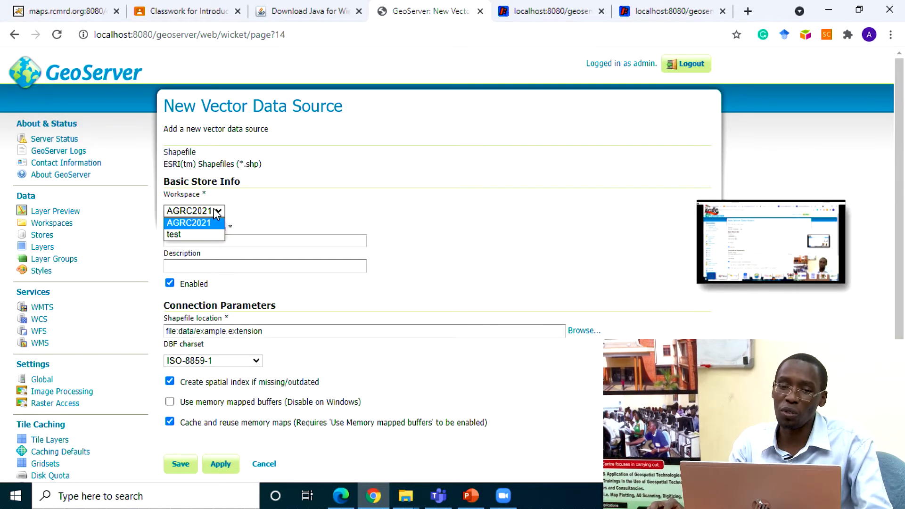
pyautogui.click(210, 223)
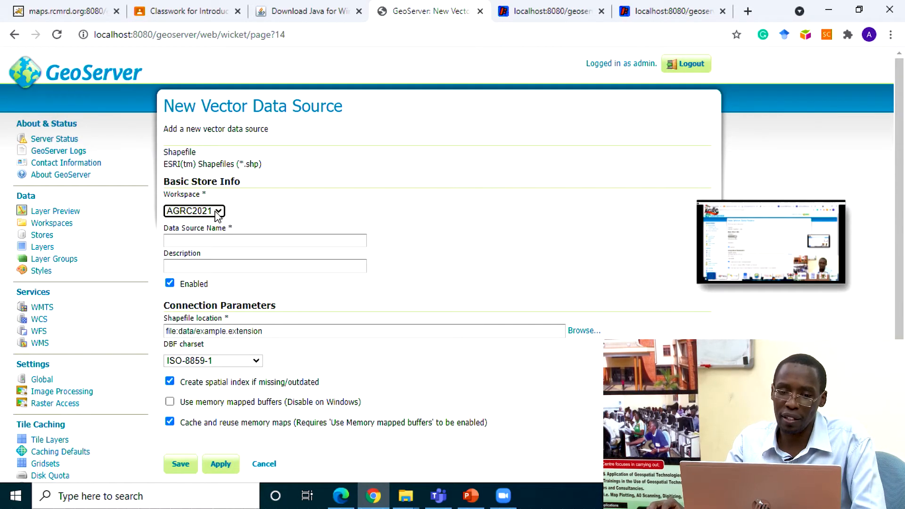
pyautogui.click(216, 242)
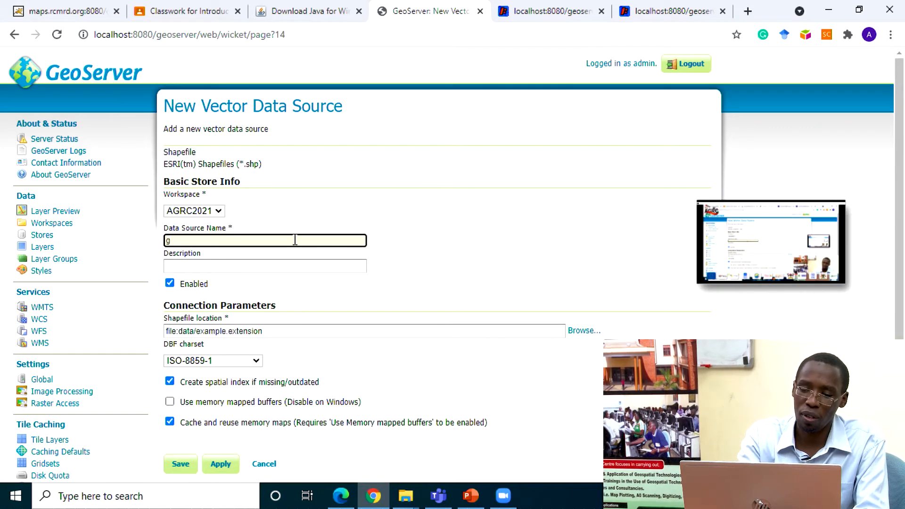
pyautogui.press('BackSpace')
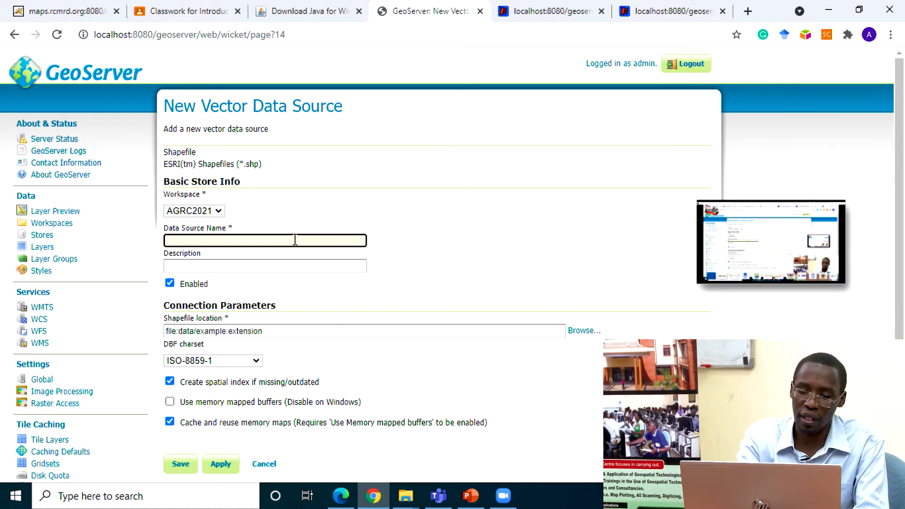
pyautogui.write('planningH')
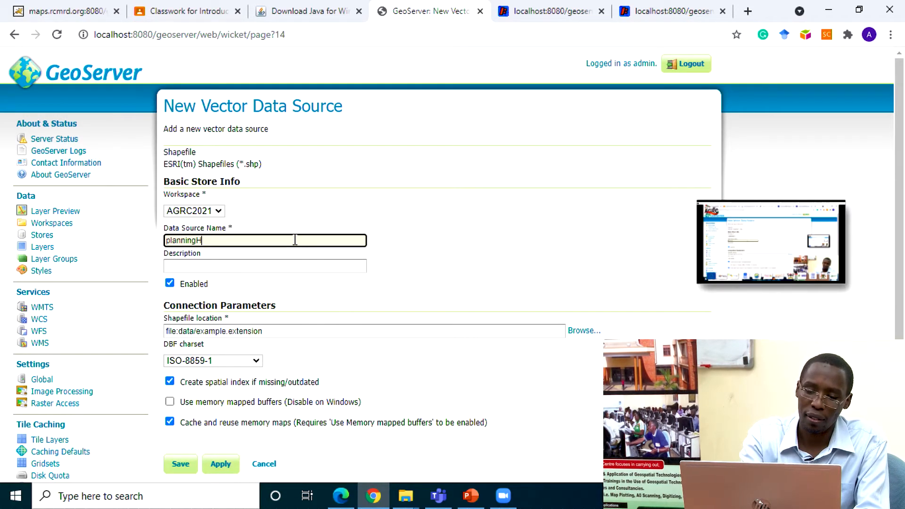
pyautogui.write('o')
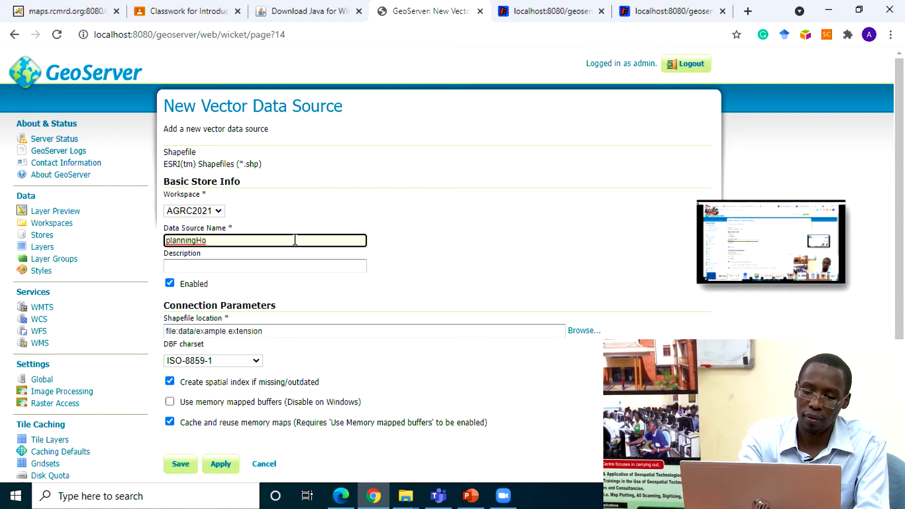
pyautogui.write('ima')
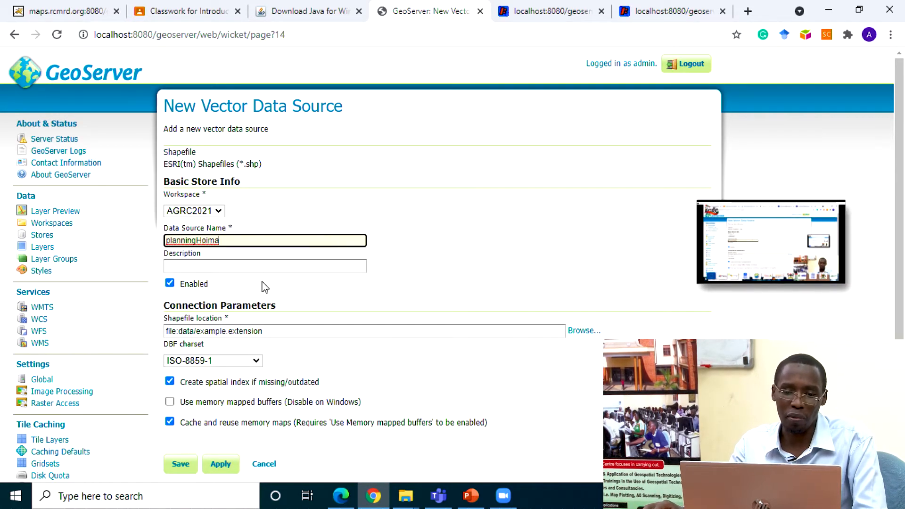
pyautogui.click(295, 267)
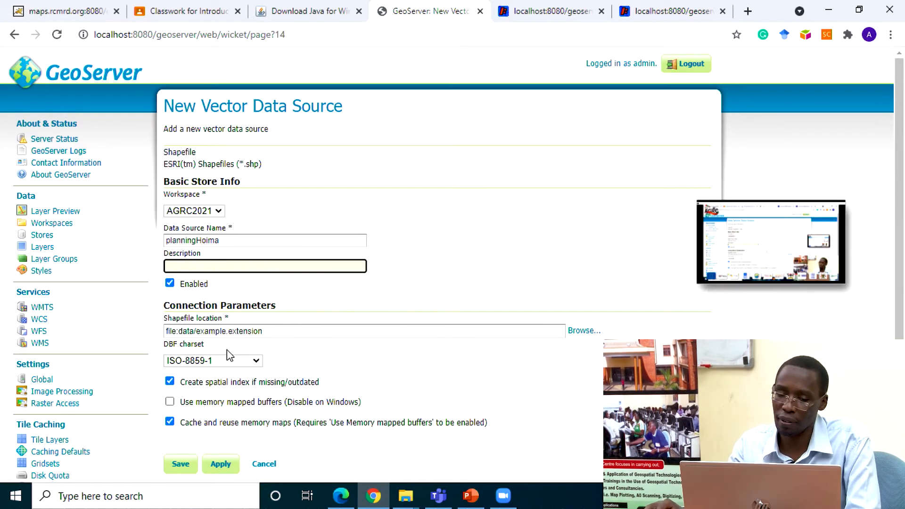
# Step: Browse for the shapefile location on Local Disk (C:) and open the folder Users/HP/Desktop/planning Hoima/shapefiles
pyautogui.click(581, 331)
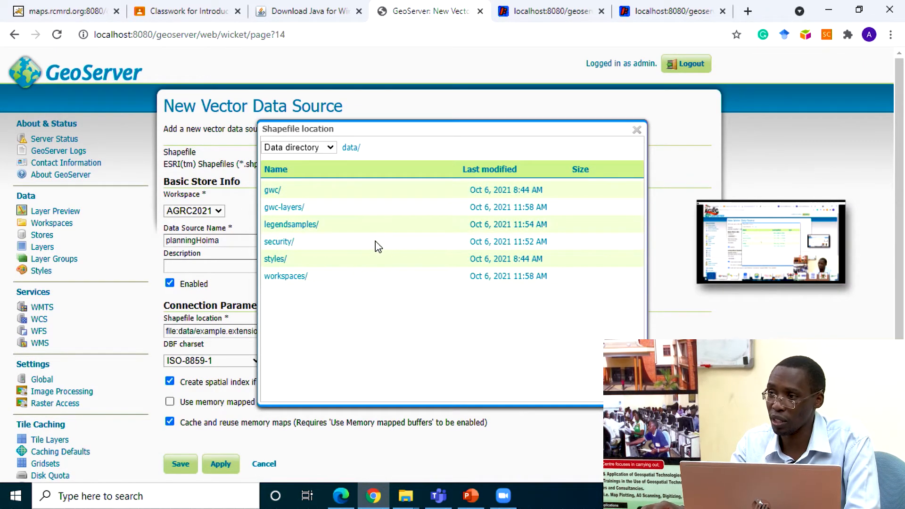
pyautogui.click(329, 148)
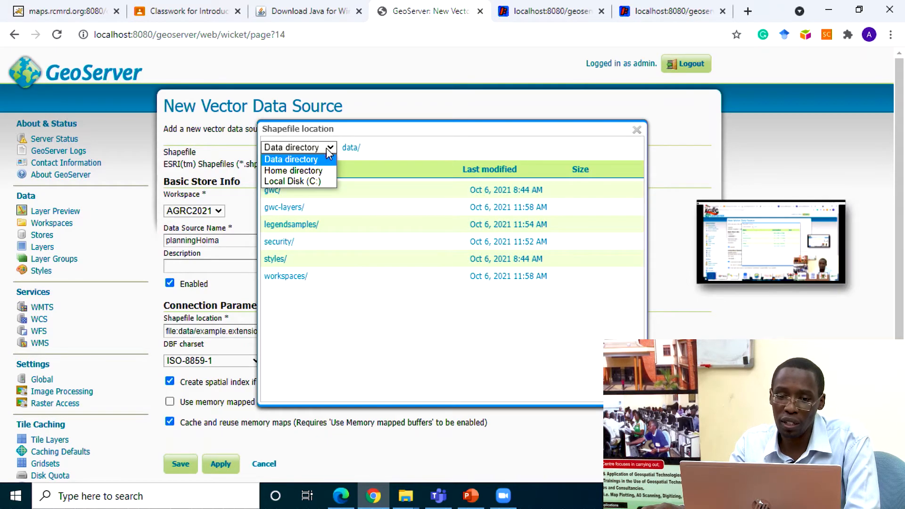
pyautogui.click(310, 181)
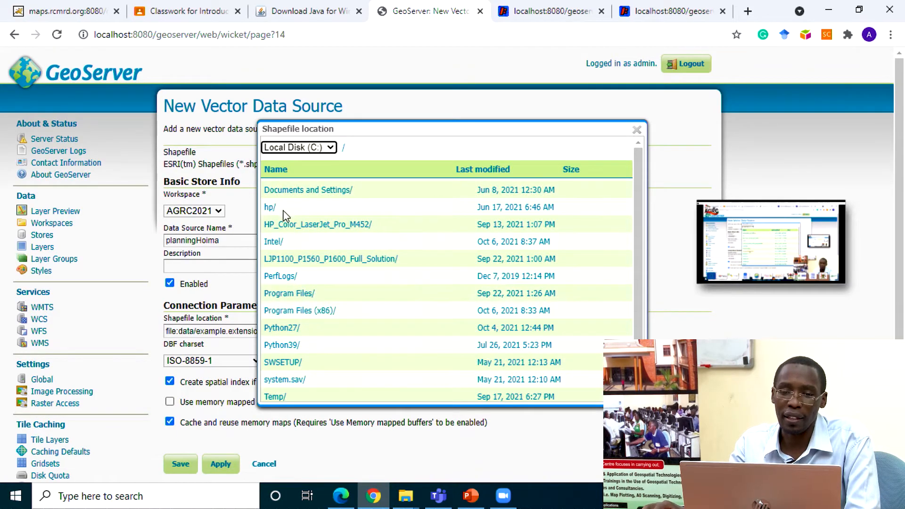
pyautogui.scroll(-3, 290, 255)
pyautogui.click(283, 378)
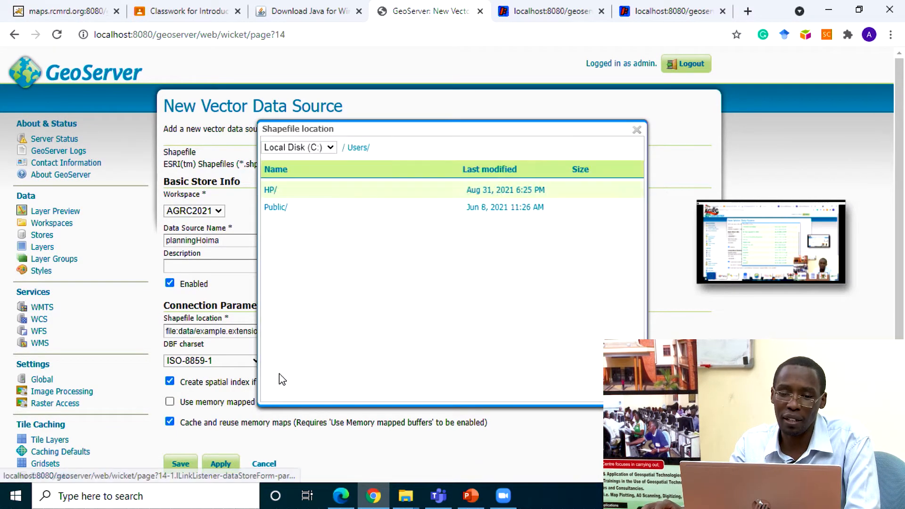
pyautogui.click(273, 192)
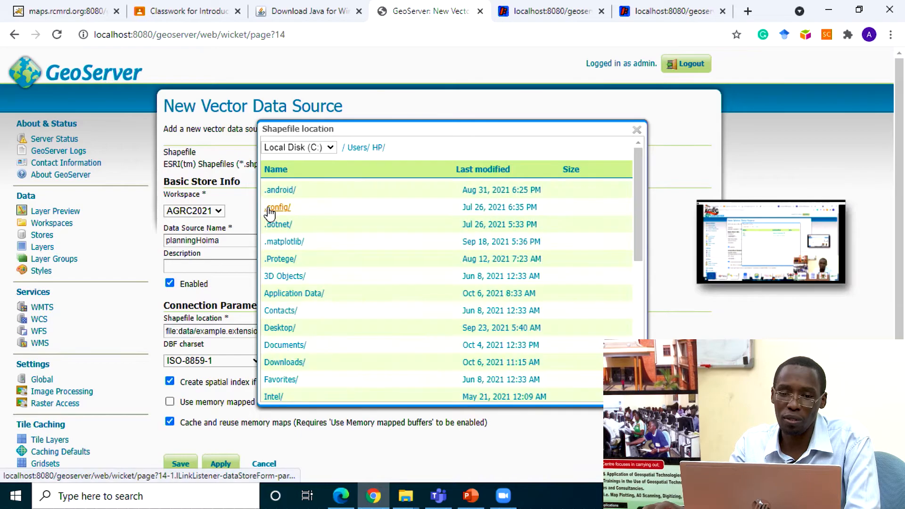
pyautogui.click(282, 330)
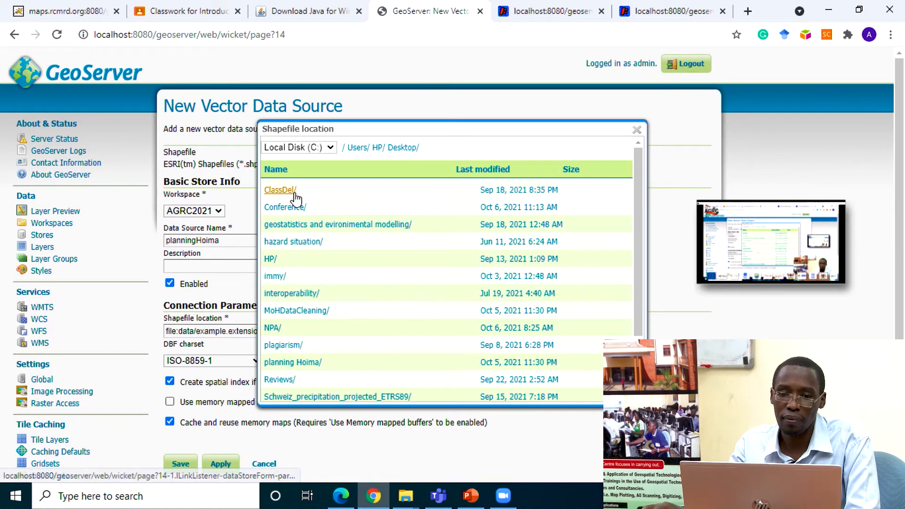
pyautogui.click(288, 363)
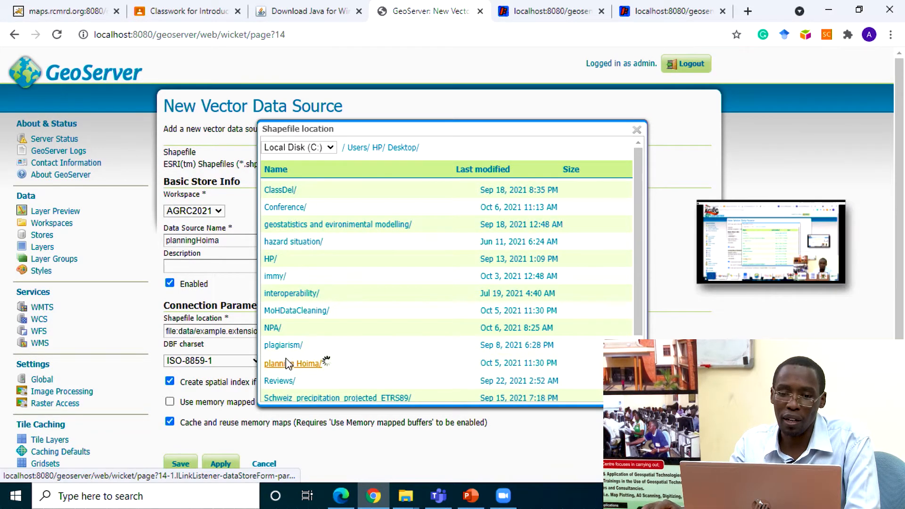
pyautogui.click(282, 226)
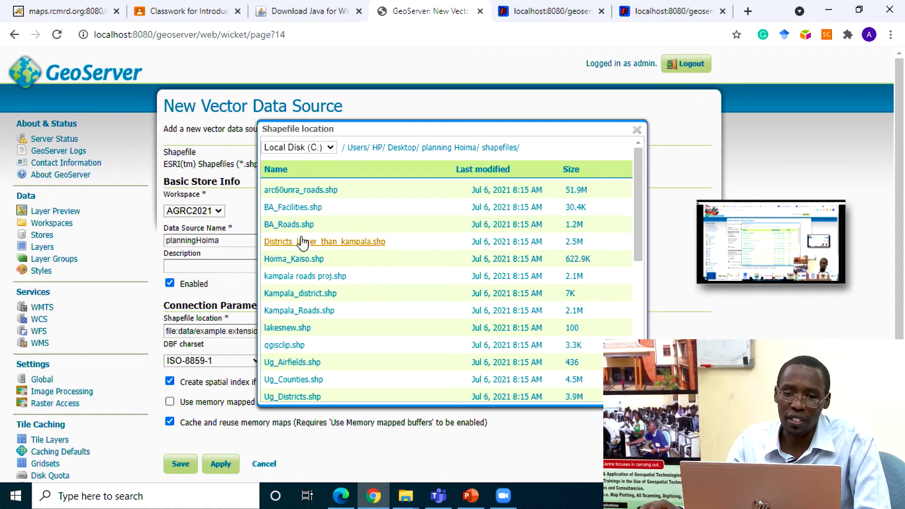
# Step: Choose Ug_Schools.shp as the shapefile location and save the planningHoima store
pyautogui.scroll(-3, 303, 253)
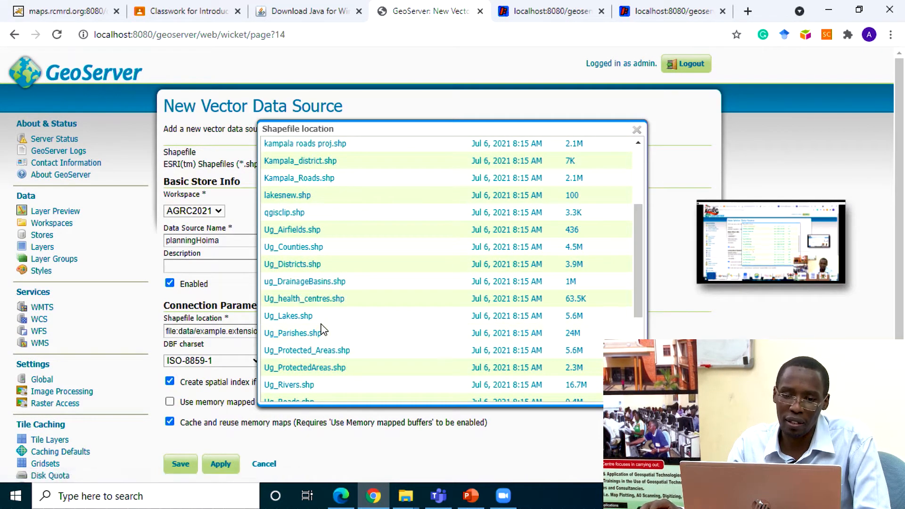
pyautogui.scroll(-2, 321, 330)
pyautogui.scroll(-2, 321, 330)
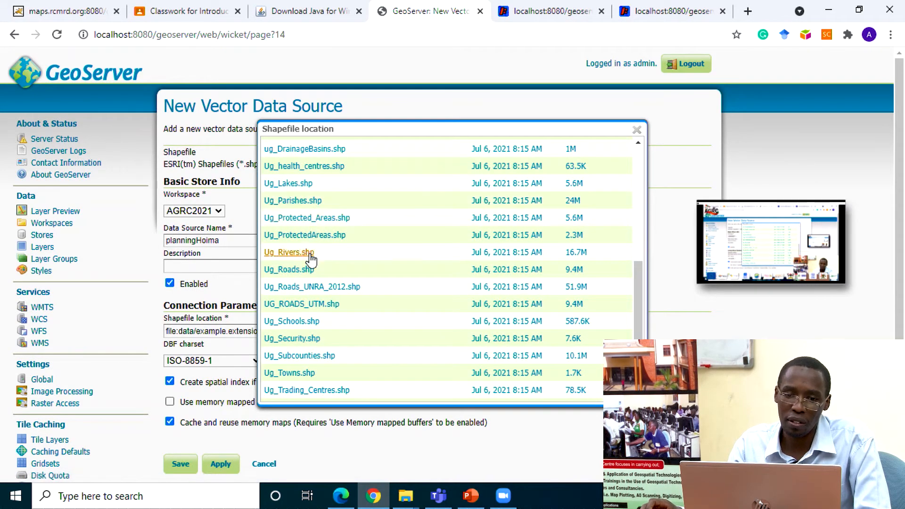
pyautogui.scroll(-1, 338, 304)
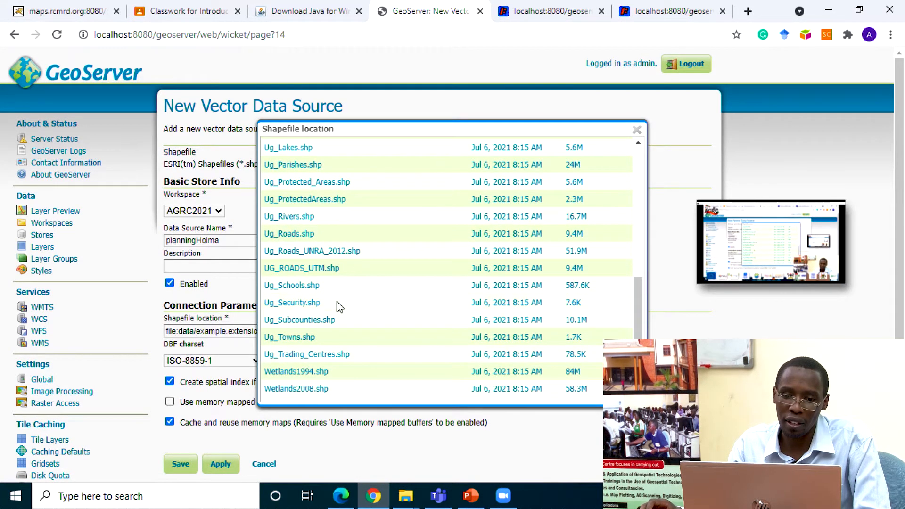
pyautogui.scroll(5, 339, 304)
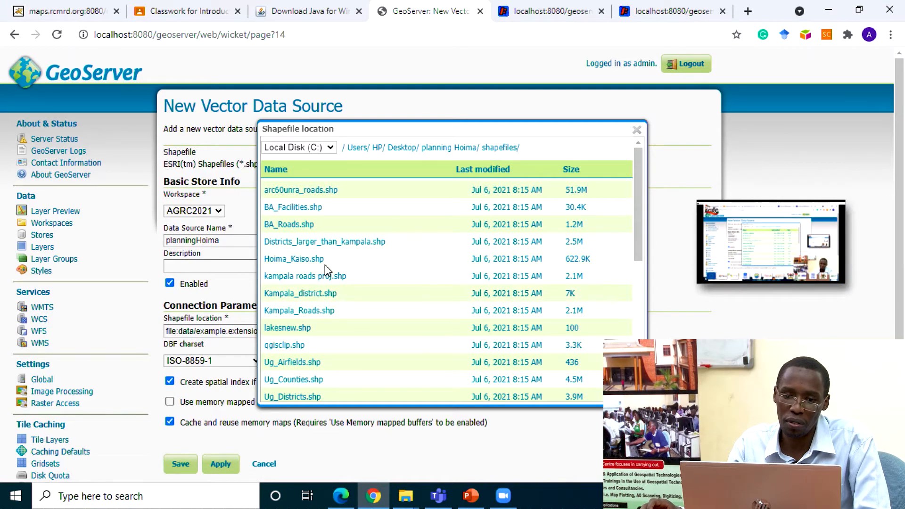
pyautogui.scroll(-3, 342, 320)
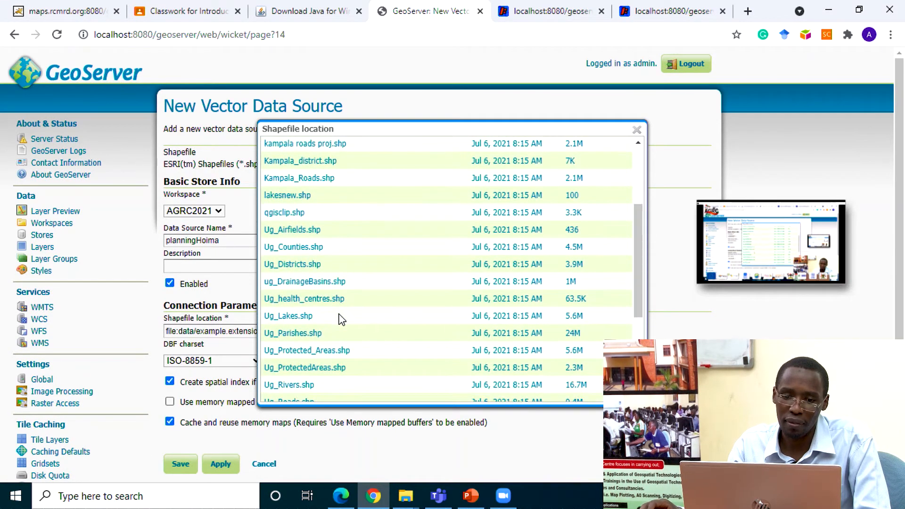
pyautogui.scroll(-2, 342, 319)
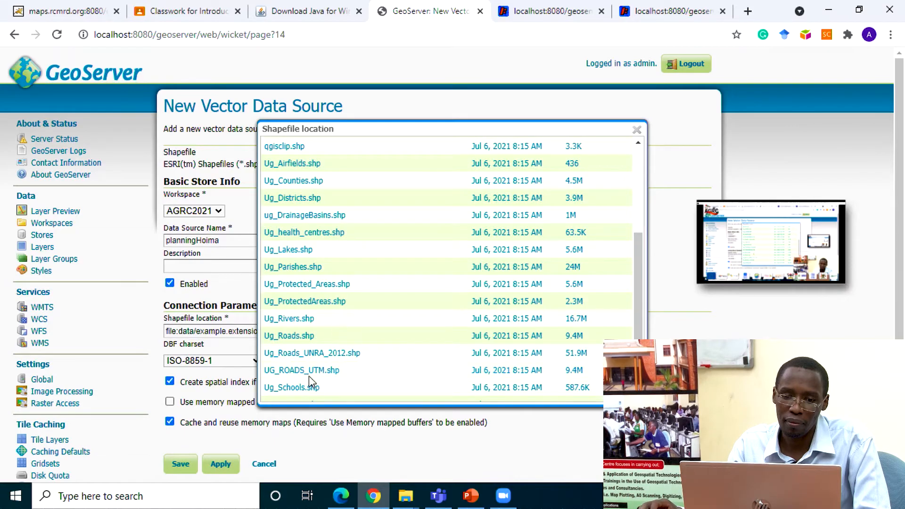
pyautogui.click(299, 388)
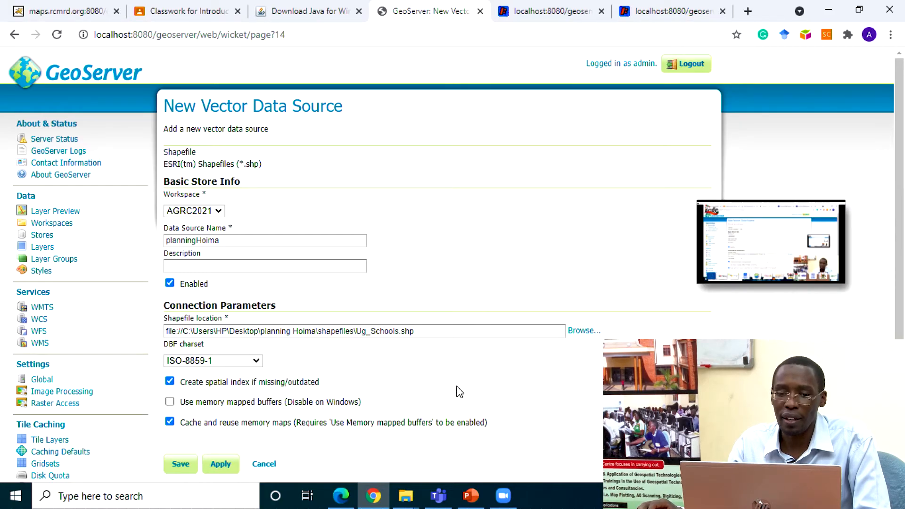
pyautogui.click(184, 465)
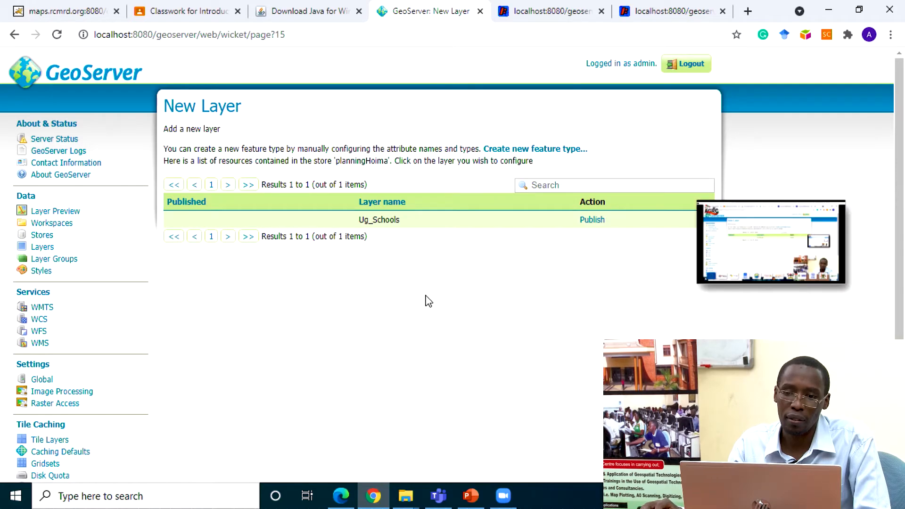
# Step: Start publishing the Ug_Schools layer, computing its native bounding box from the data and its Lat/Lon bounding box from the native bounds
pyautogui.click(602, 224)
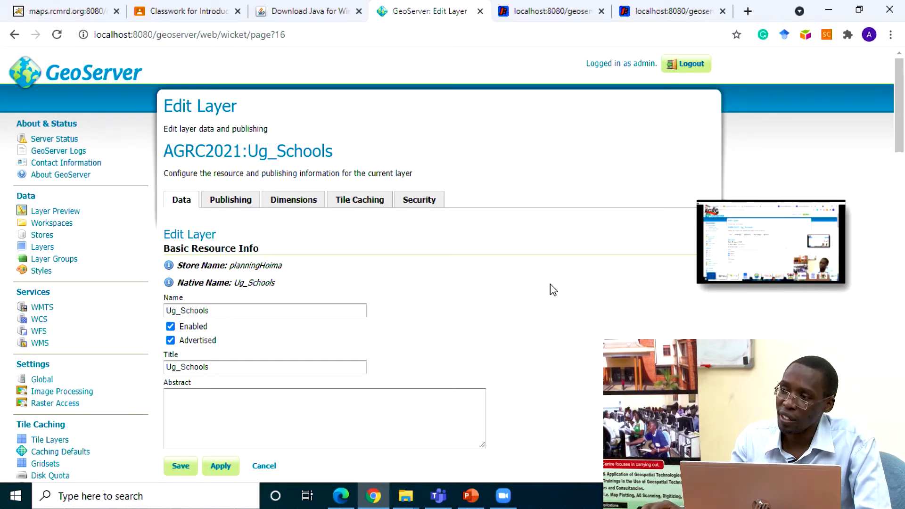
pyautogui.scroll(-6, 554, 296)
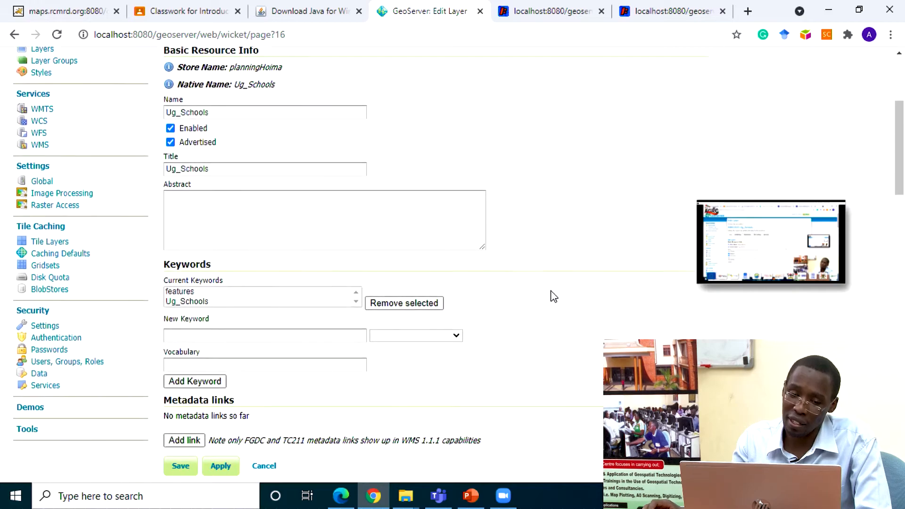
pyautogui.scroll(-4, 554, 297)
pyautogui.scroll(-2, 554, 297)
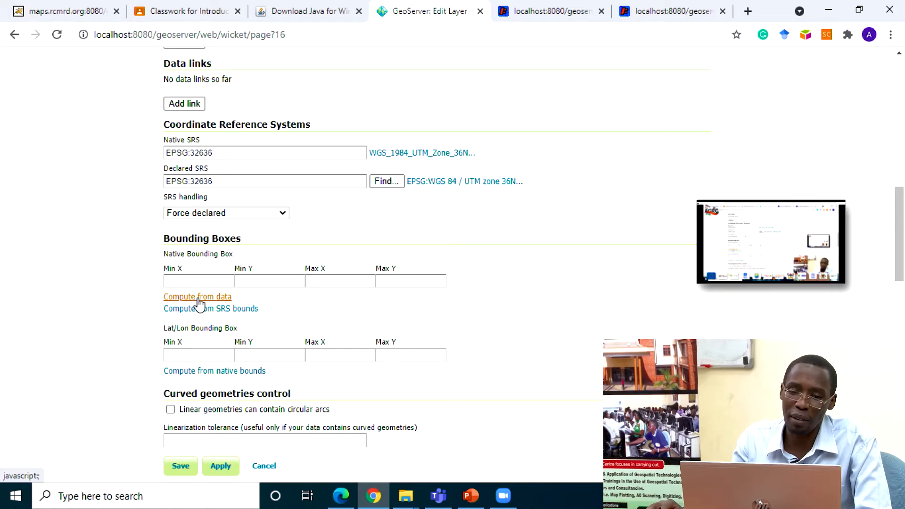
pyautogui.click(198, 298)
pyautogui.click(206, 372)
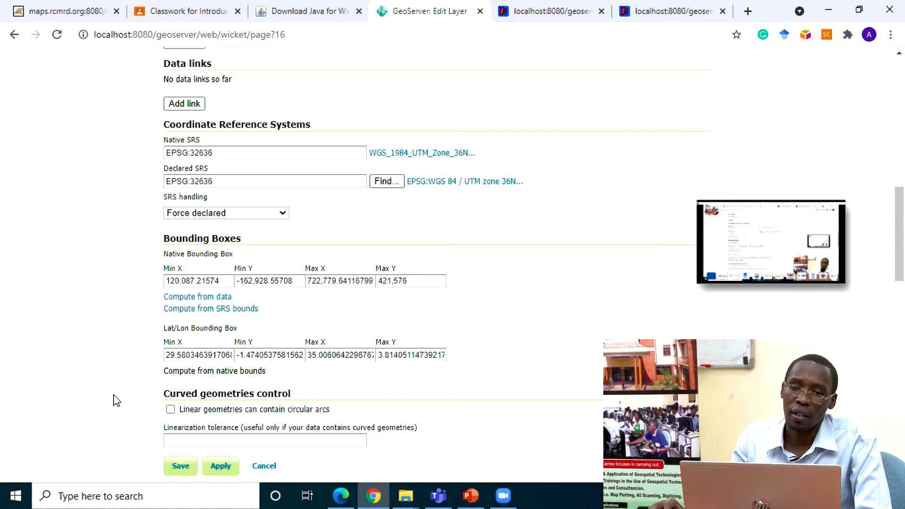
pyautogui.click(202, 298)
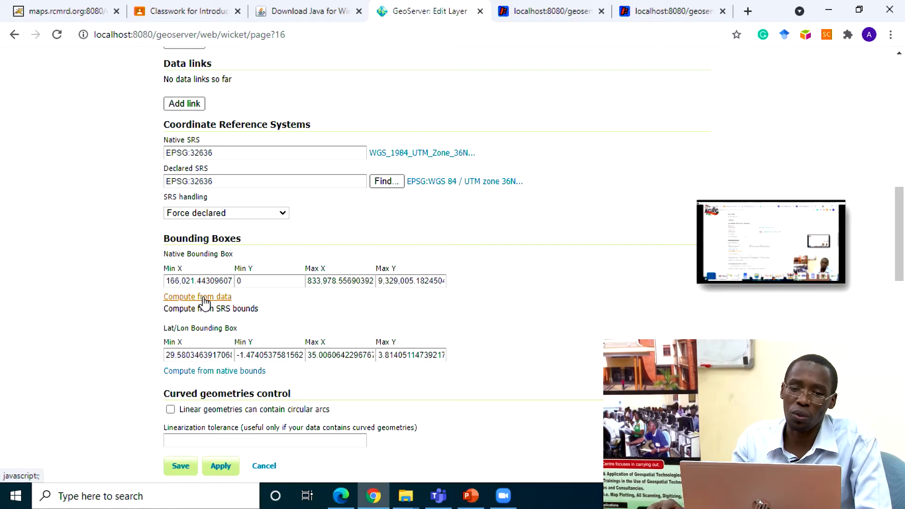
pyautogui.click(204, 302)
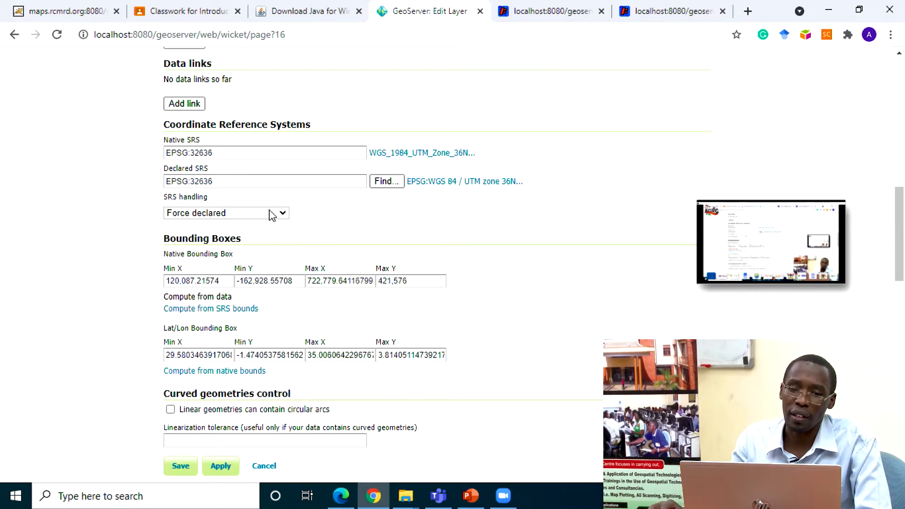
# Step: Set the declared SRS of Ug_Schools to EPSG:4326 (WGS 84) and its SRS handling to Reproject native to declared
pyautogui.click(387, 181)
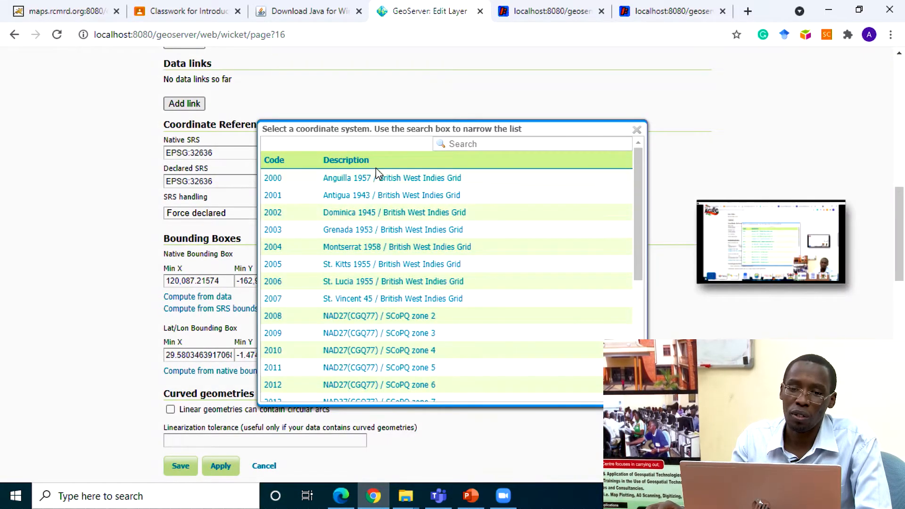
pyautogui.click(468, 141)
pyautogui.write('4')
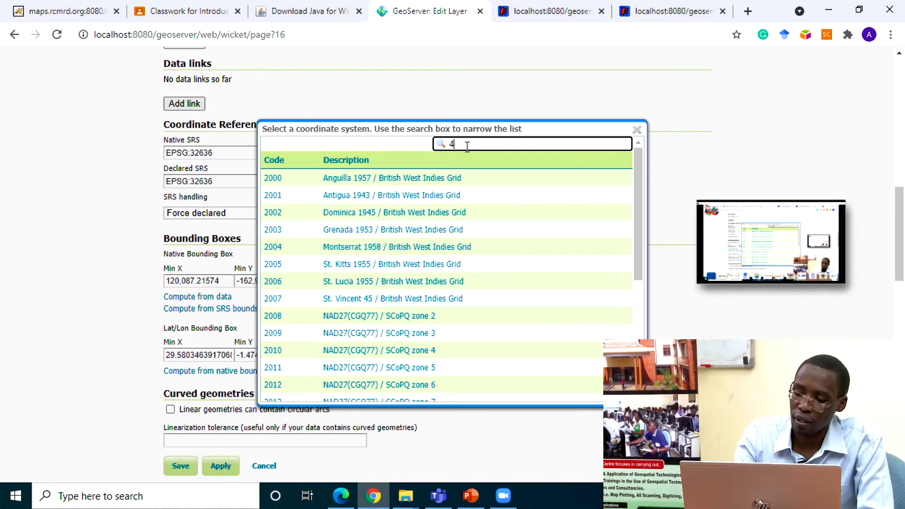
pyautogui.write('326')
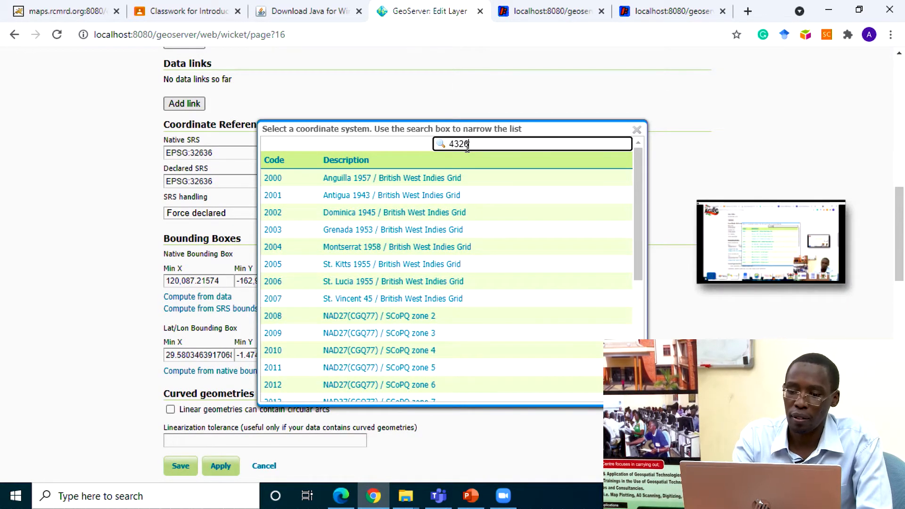
pyautogui.press('Return')
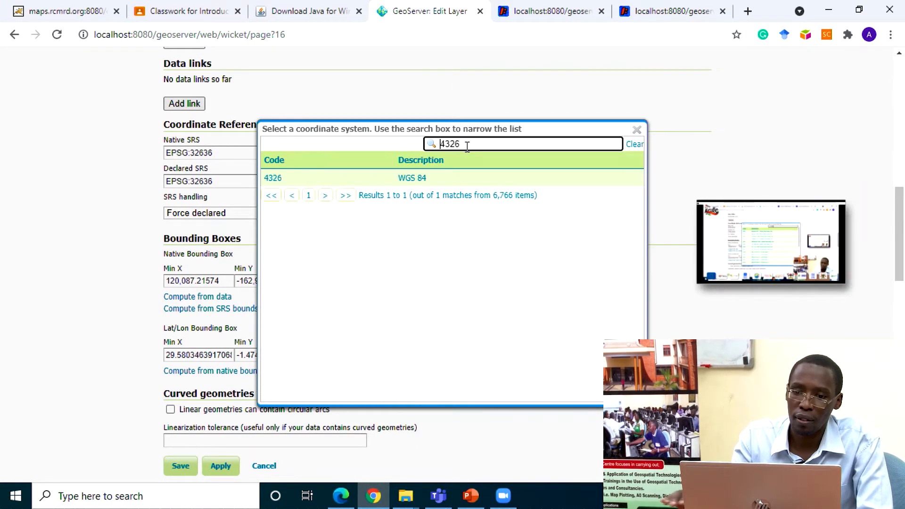
pyautogui.click(411, 183)
pyautogui.click(273, 178)
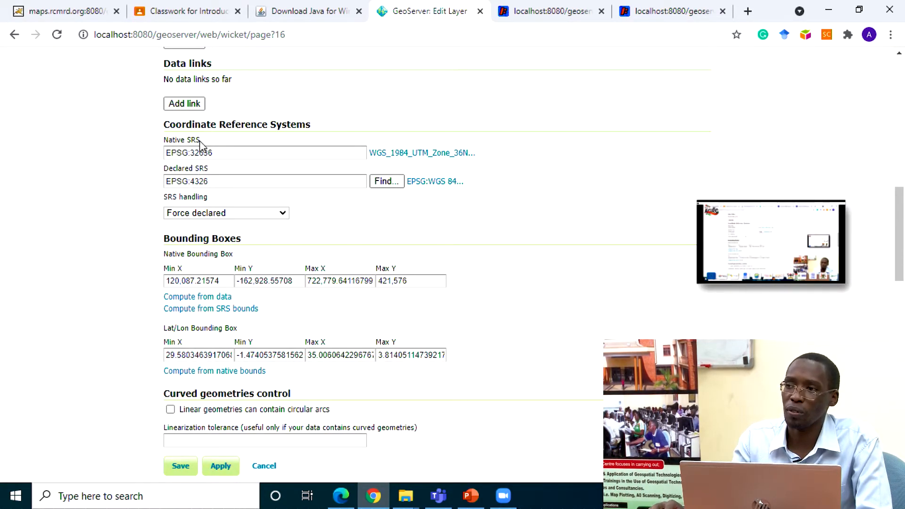
pyautogui.click(249, 213)
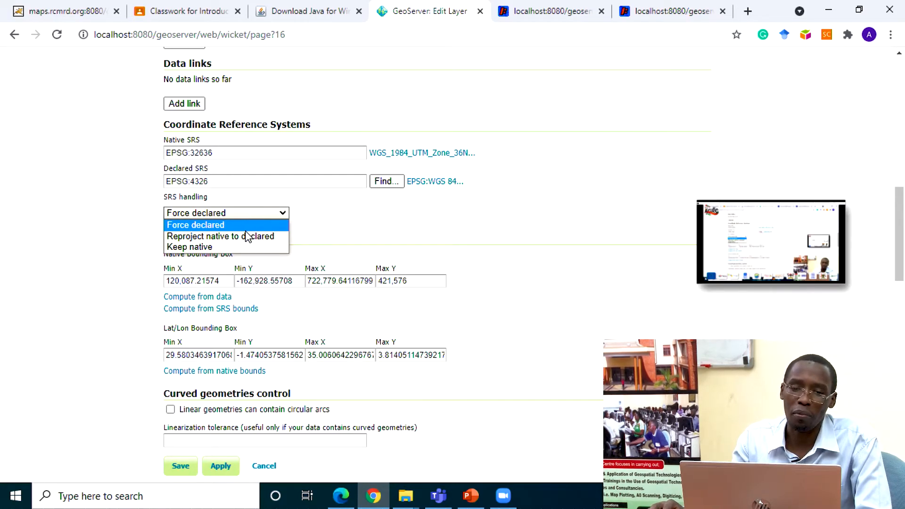
pyautogui.click(245, 236)
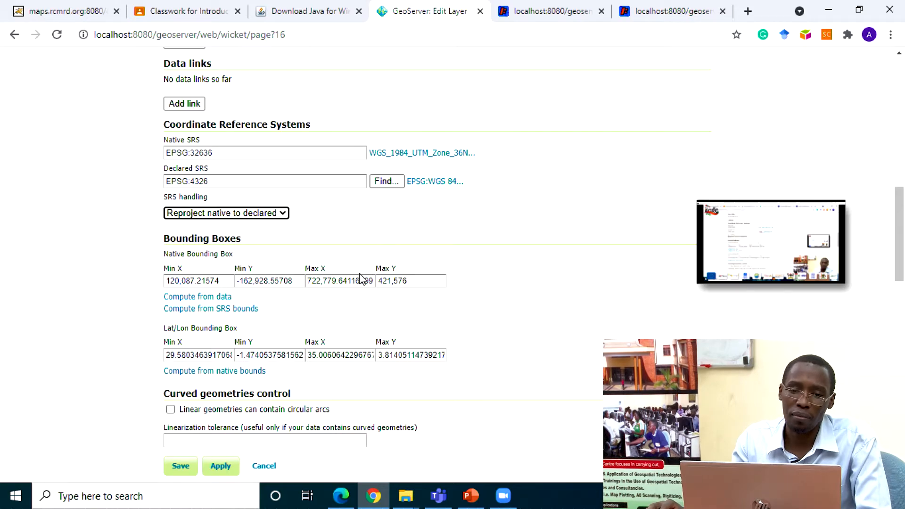
# Step: Recompute the native bounding box, trying the SRS bounds before returning to the data, and compute the Lat/Lon bounding box from native bounds
pyautogui.click(207, 296)
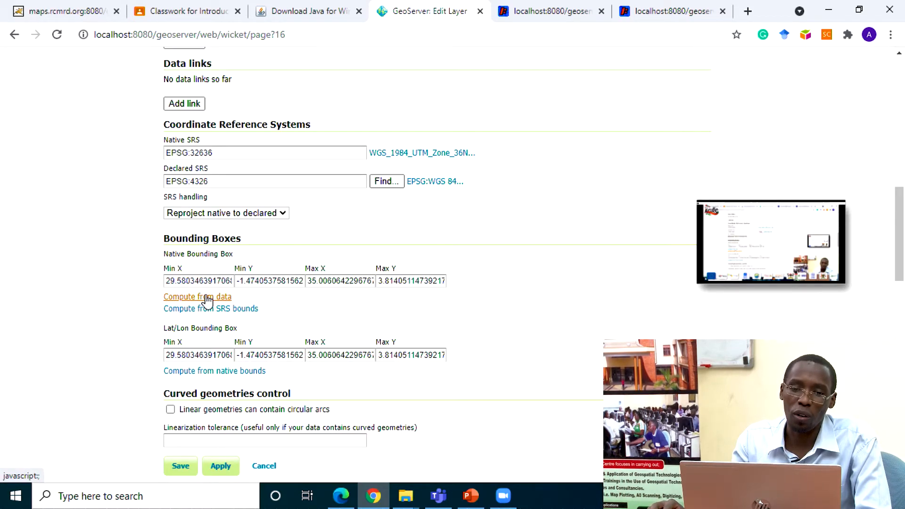
pyautogui.click(207, 309)
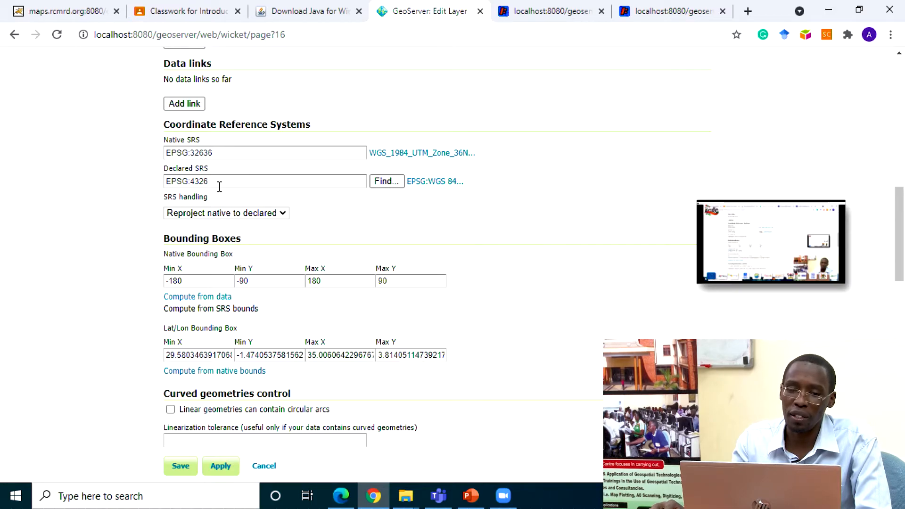
pyautogui.click(215, 297)
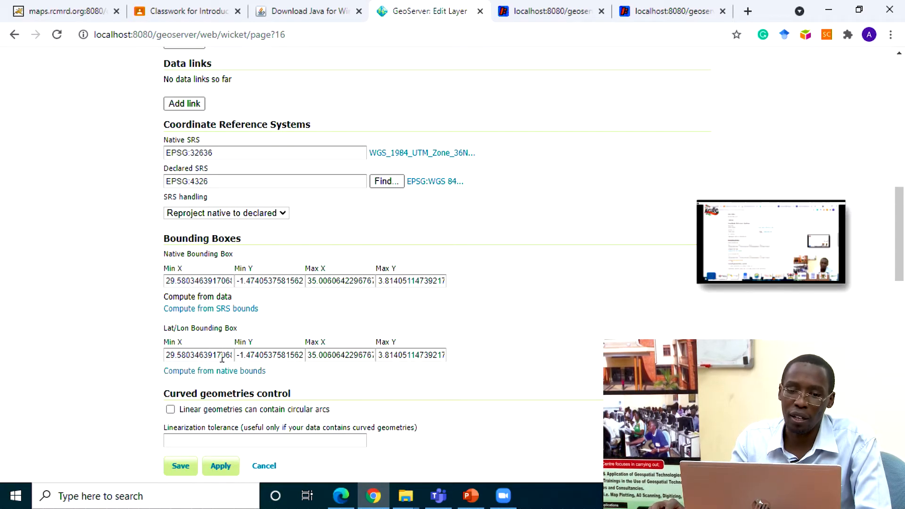
pyautogui.click(216, 373)
pyautogui.click(183, 373)
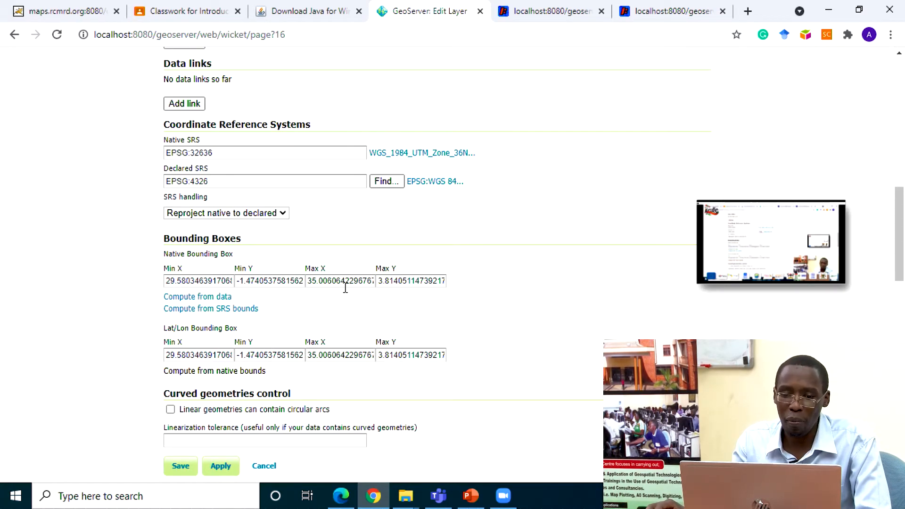
# Step: Review the Ug_Schools layer's publishing settings, including its default WMS style, and open its dimension settings
pyautogui.scroll(-1, 249, 353)
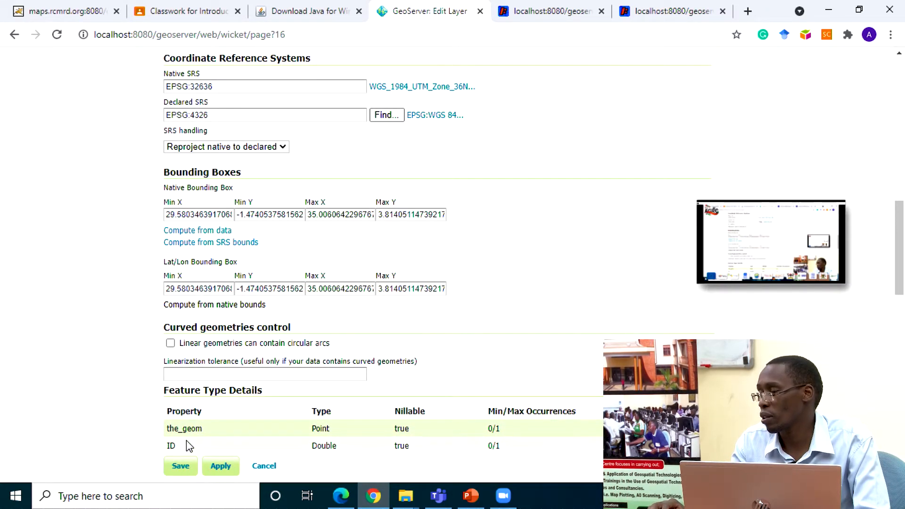
pyautogui.scroll(10, 293, 311)
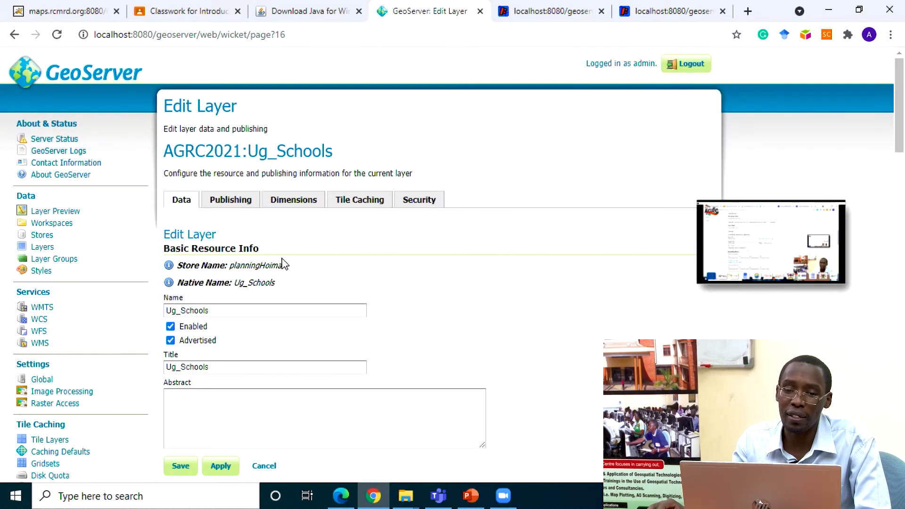
pyautogui.click(226, 203)
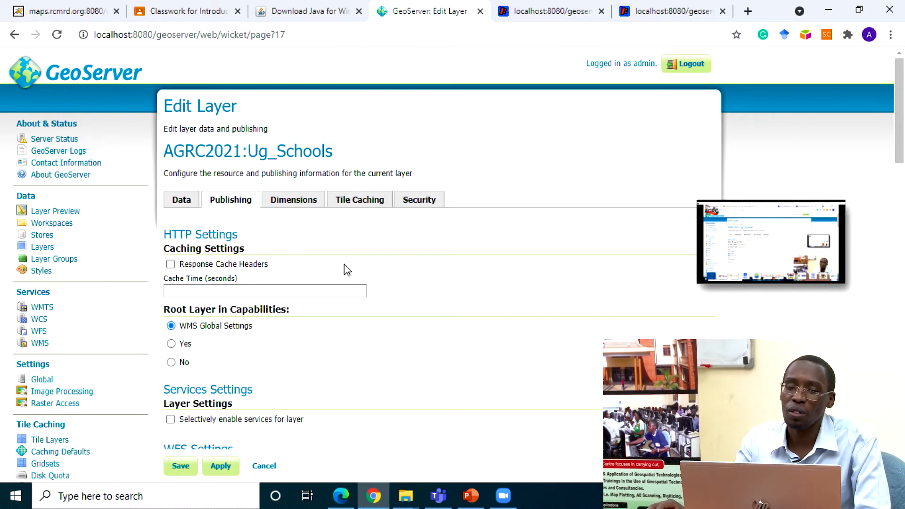
pyautogui.scroll(-5, 317, 288)
pyautogui.scroll(-4, 317, 288)
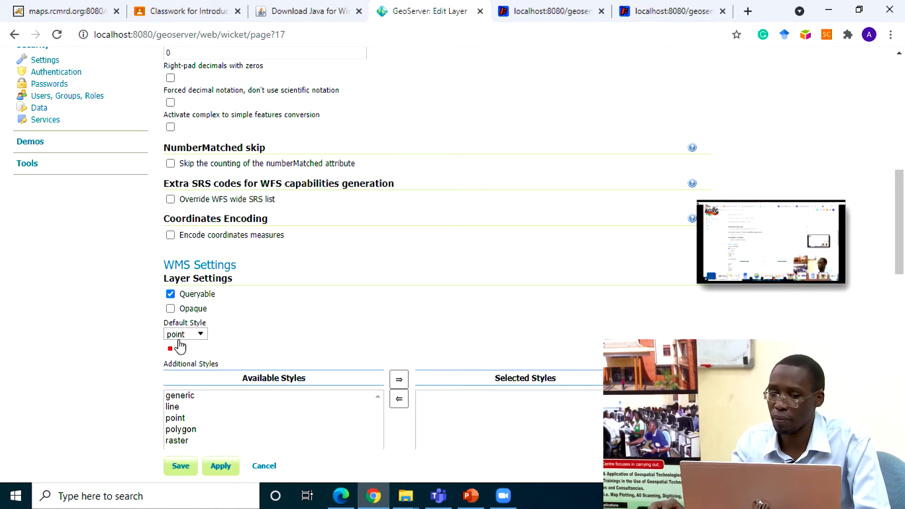
pyautogui.scroll(8, 238, 258)
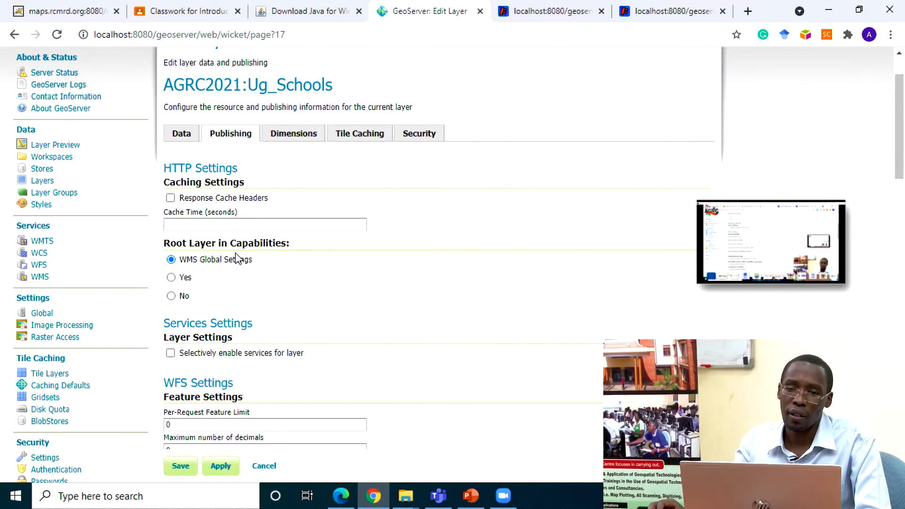
pyautogui.click(296, 137)
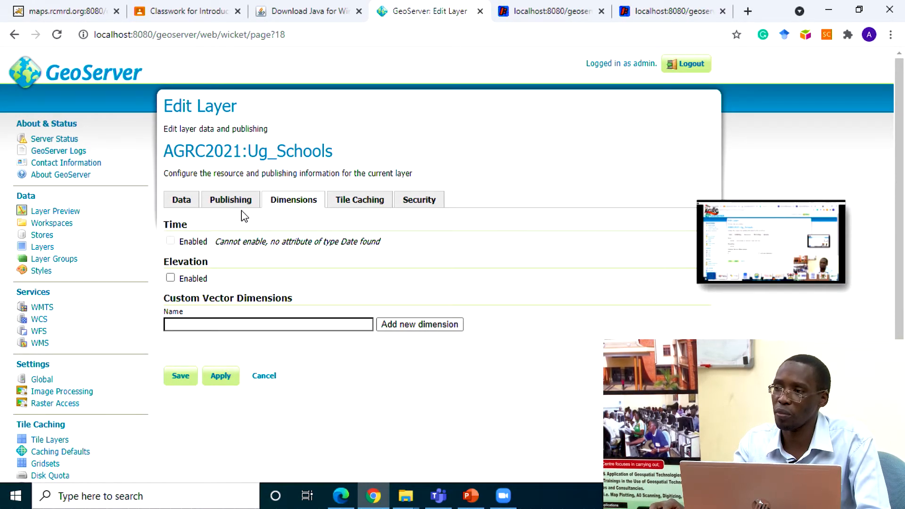
# Step: Return to the layer's data settings and compute the native bounding box from SRS bounds for comparison, then from the data again
pyautogui.click(178, 201)
pyautogui.scroll(-8, 338, 267)
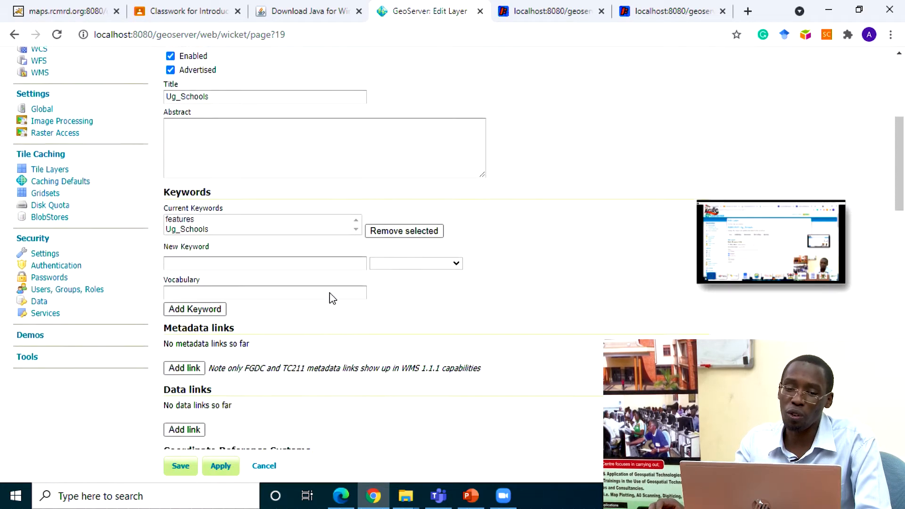
pyautogui.scroll(-3, 330, 301)
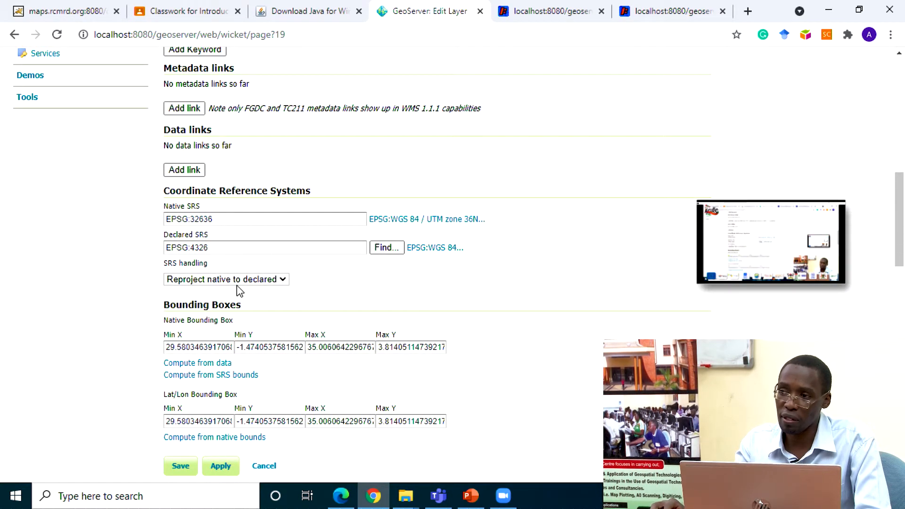
pyautogui.click(182, 364)
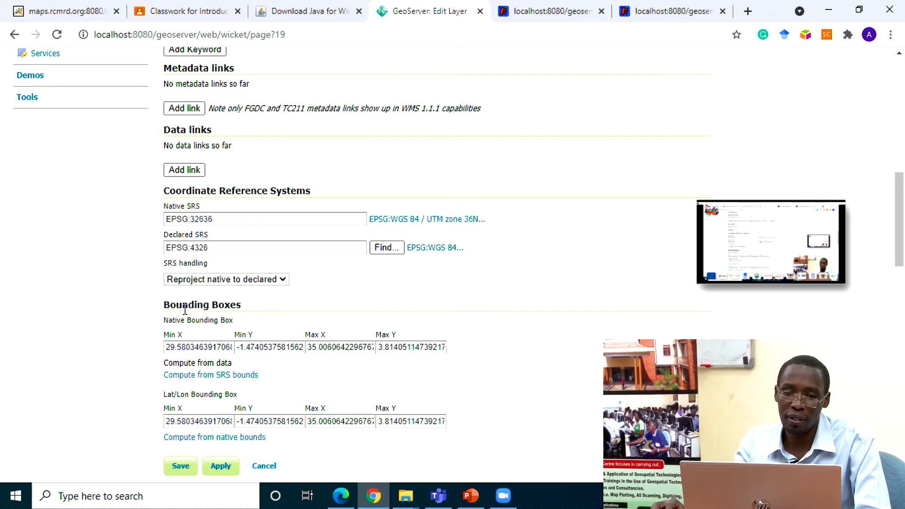
pyautogui.click(213, 377)
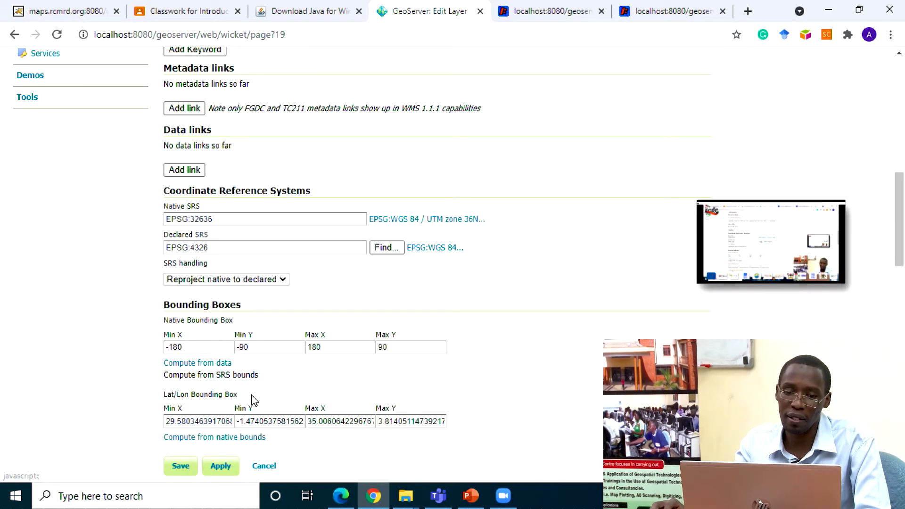
pyautogui.click(212, 367)
# Step: Look through the feature type details and save the Ug_Schools layer
pyautogui.scroll(-5, 377, 316)
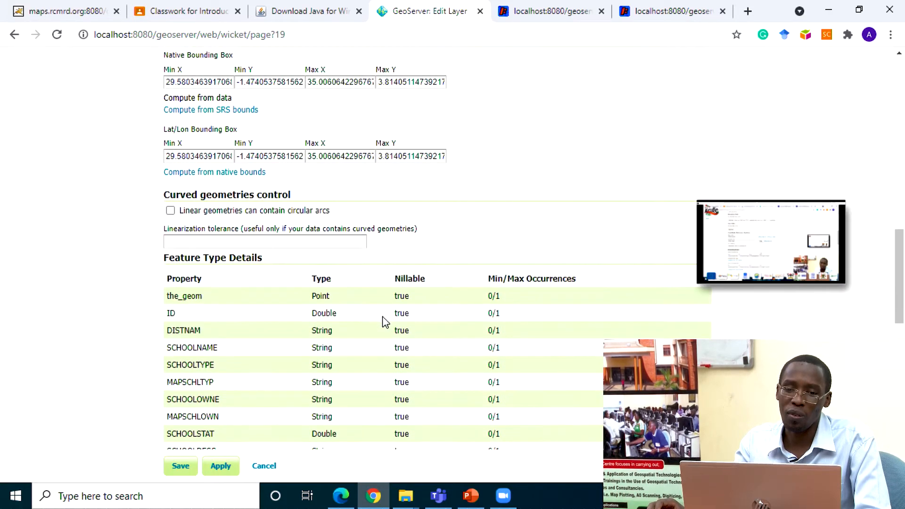
pyautogui.scroll(-4, 363, 317)
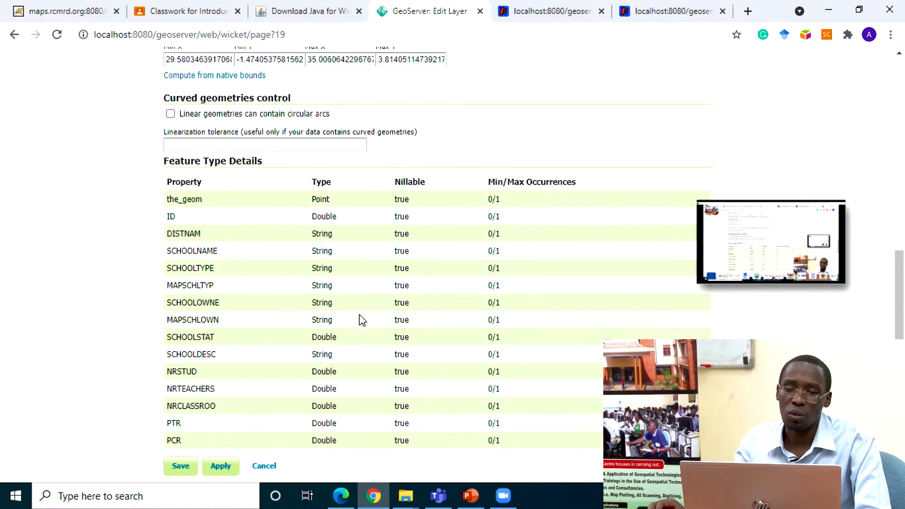
pyautogui.scroll(-5, 322, 334)
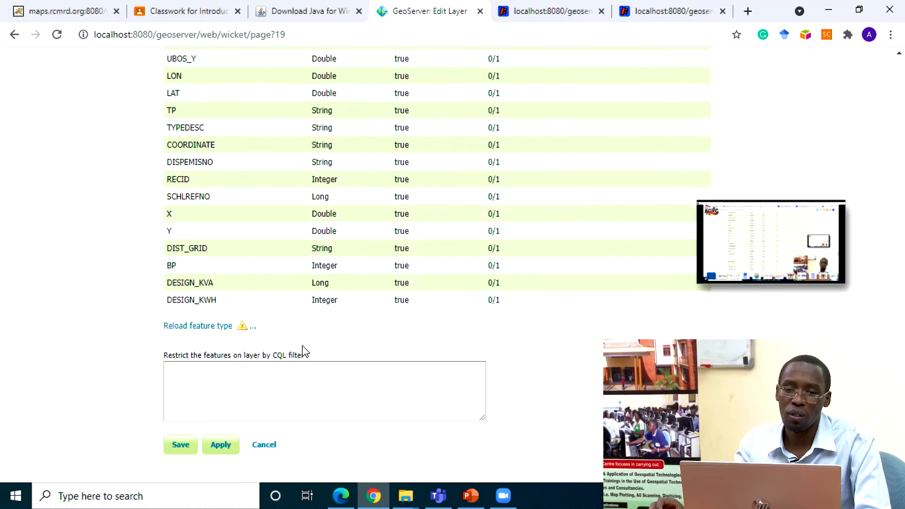
pyautogui.scroll(-3, 301, 351)
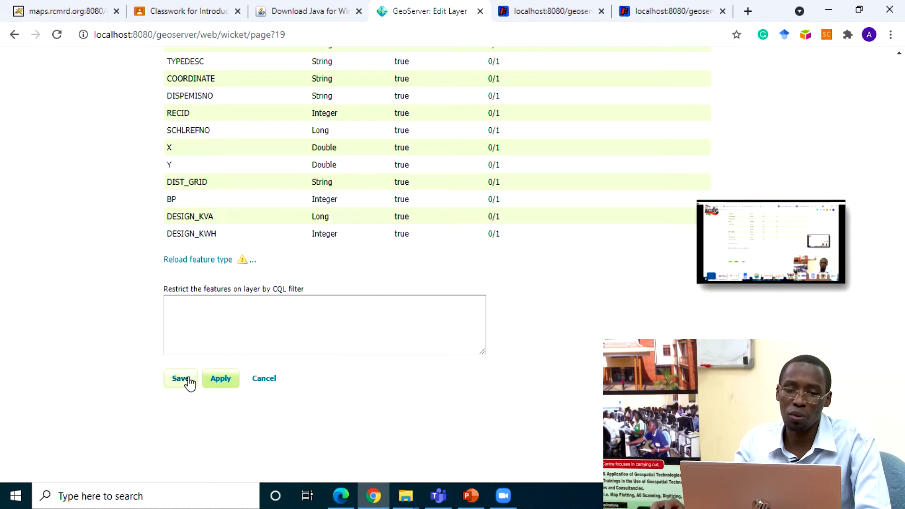
pyautogui.click(182, 383)
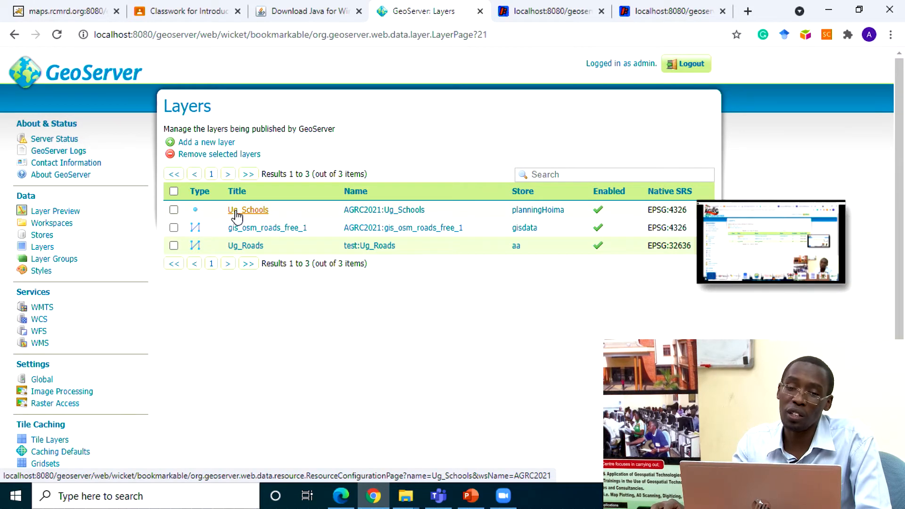
# Step: Browse the preview formats for AGRC2021:Ug_Schools, open its OpenLayers preview and examine the school points up close
pyautogui.click(49, 215)
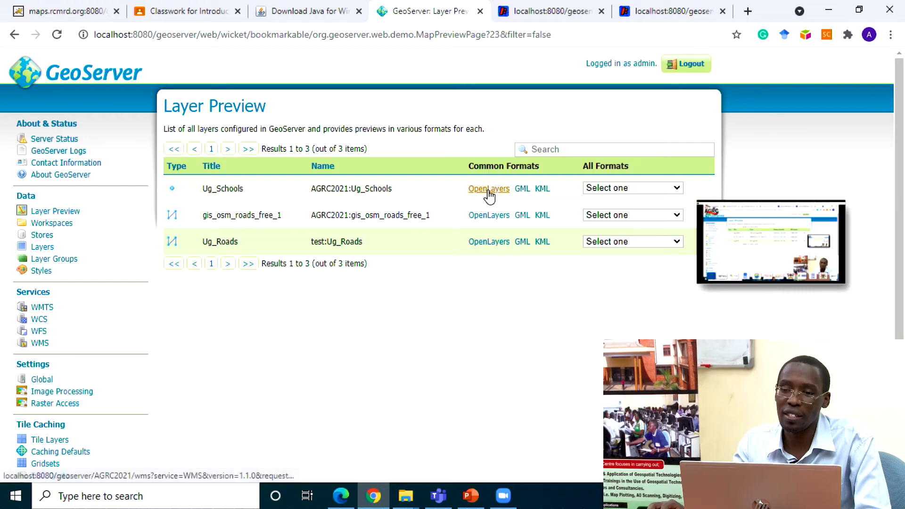
pyautogui.click(622, 188)
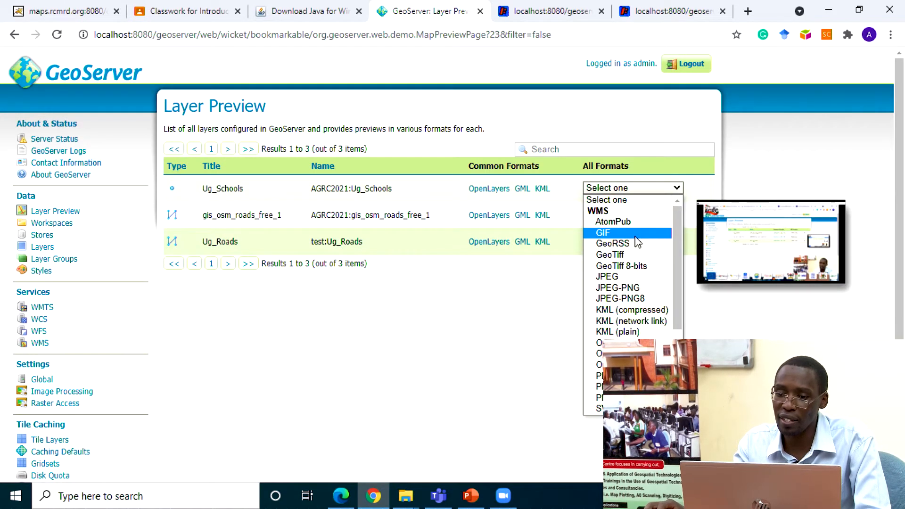
pyautogui.moveTo(674, 221); pyautogui.dragTo(679, 241)
pyautogui.click(528, 264)
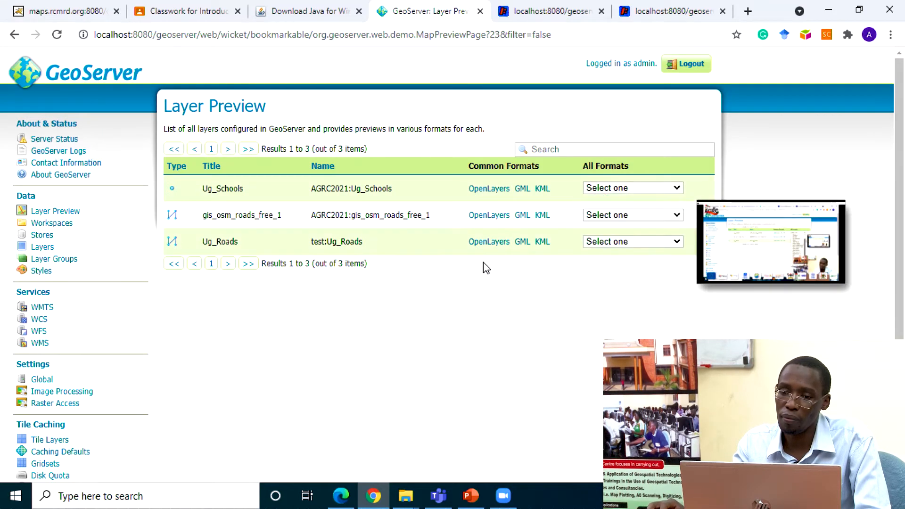
pyautogui.click(490, 189)
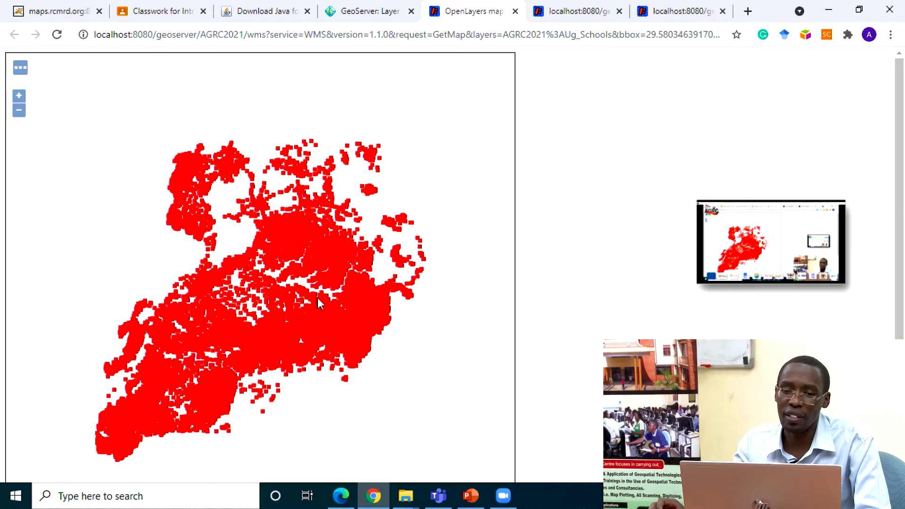
pyautogui.scroll(3, 318, 298)
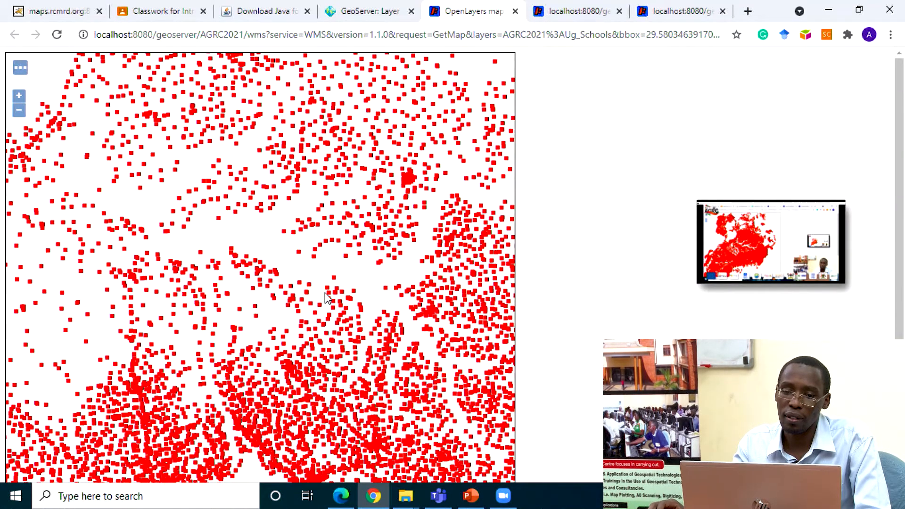
pyautogui.scroll(-2, 324, 293)
pyautogui.scroll(3, 261, 332)
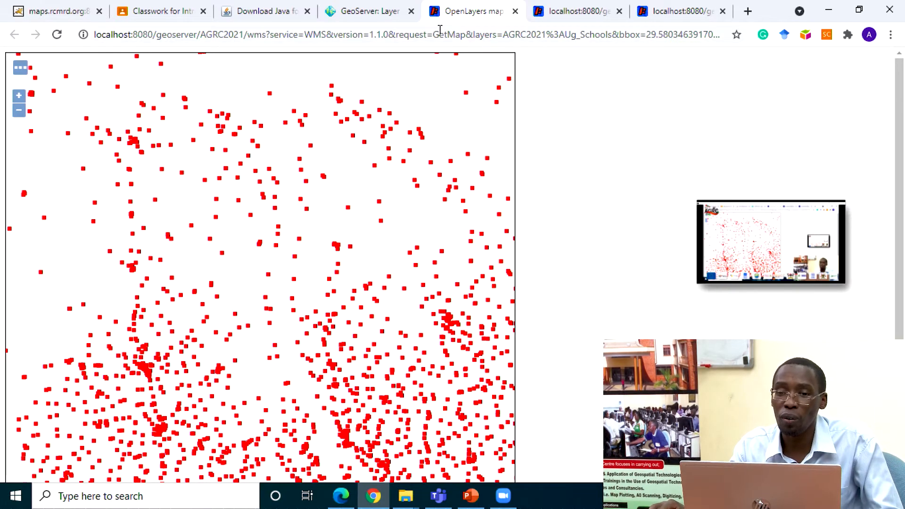
# Step: Copy the full WMS GetMap request URL of the Ug_Schools OpenLayers preview
pyautogui.click(392, 35)
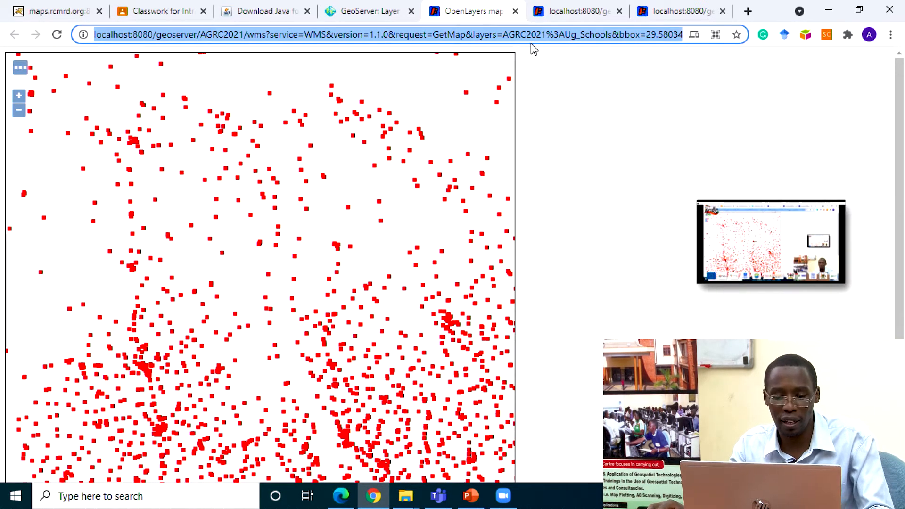
pyautogui.click(206, 495)
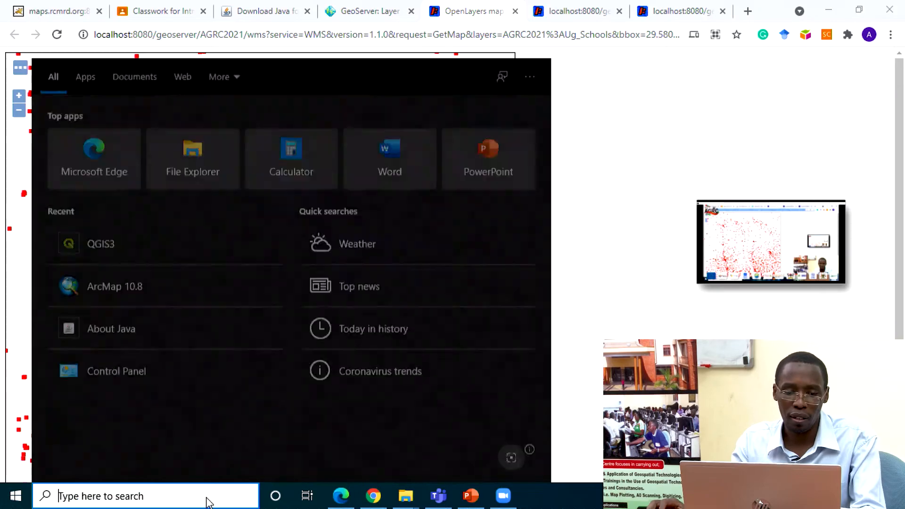
pyautogui.write('note')
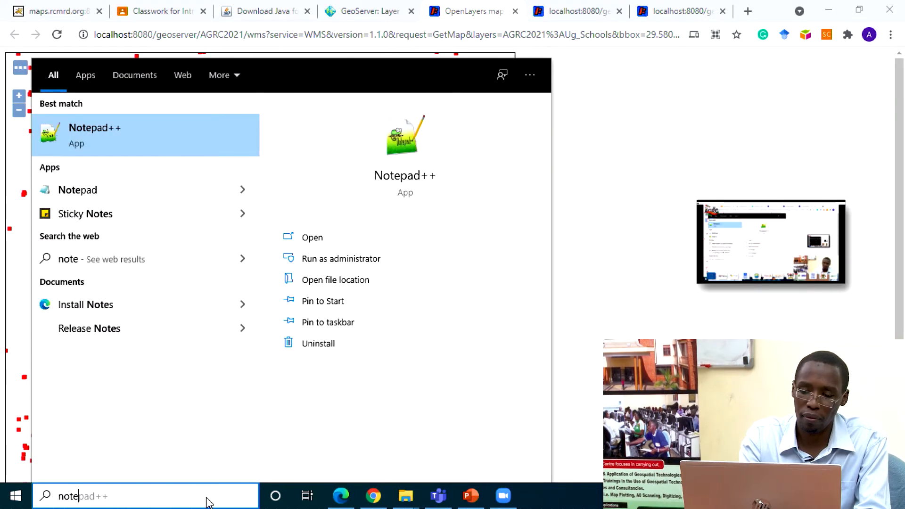
pyautogui.press('Return')
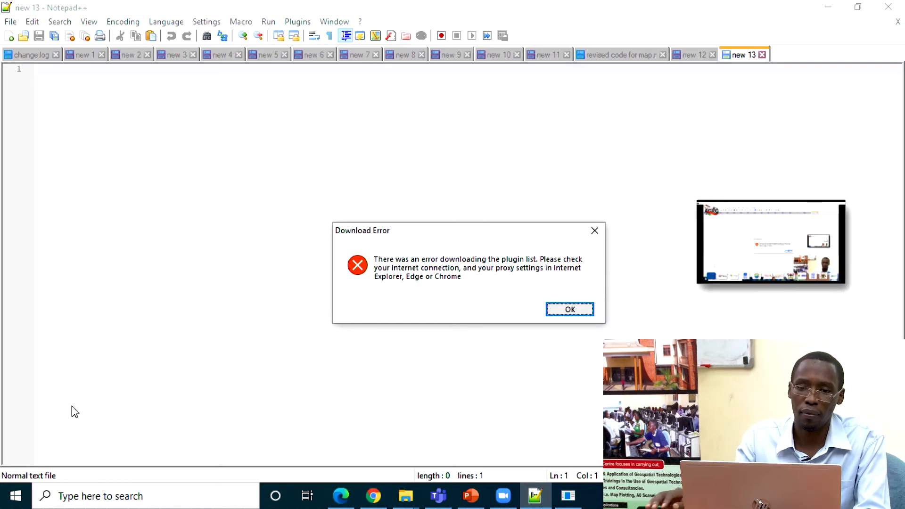
pyautogui.click(570, 309)
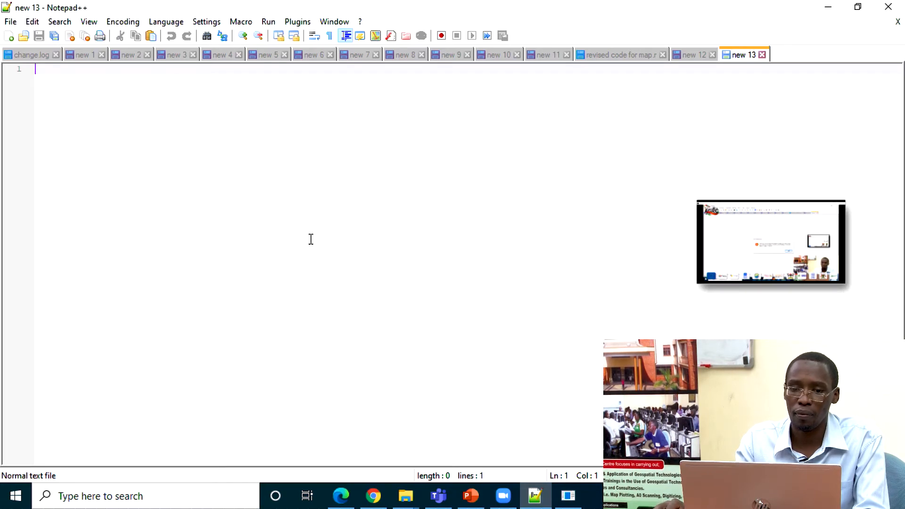
pyautogui.hotkey('ctrl', 'v')
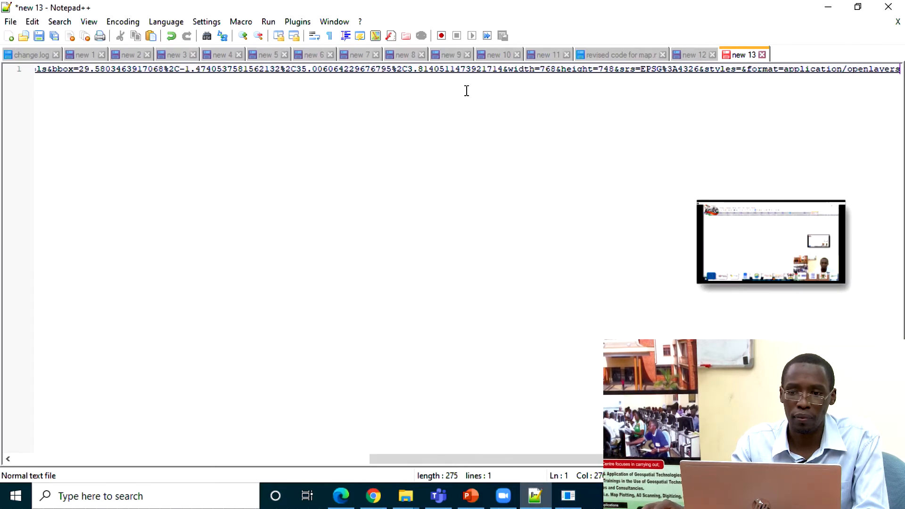
pyautogui.keyDown('shift'); pyautogui.click(455, 71); pyautogui.keyUp('shift')
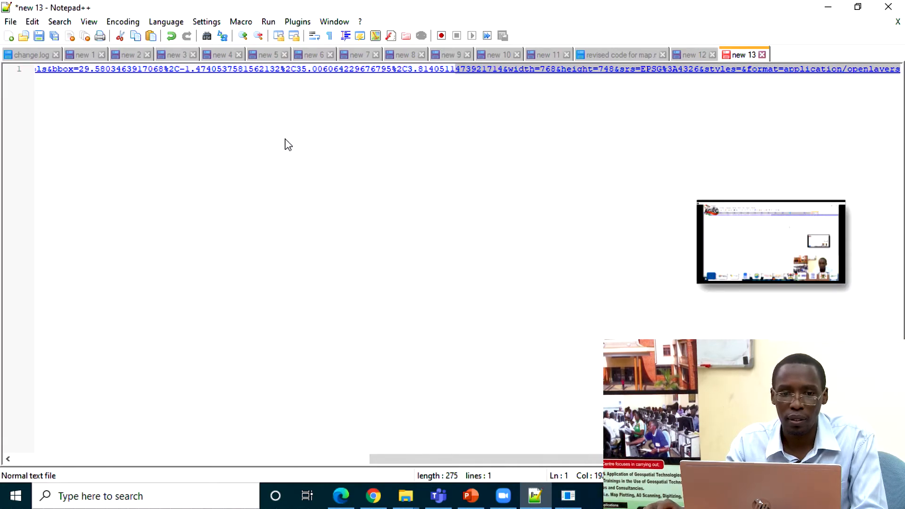
pyautogui.hotkey('ctrl', 'z')
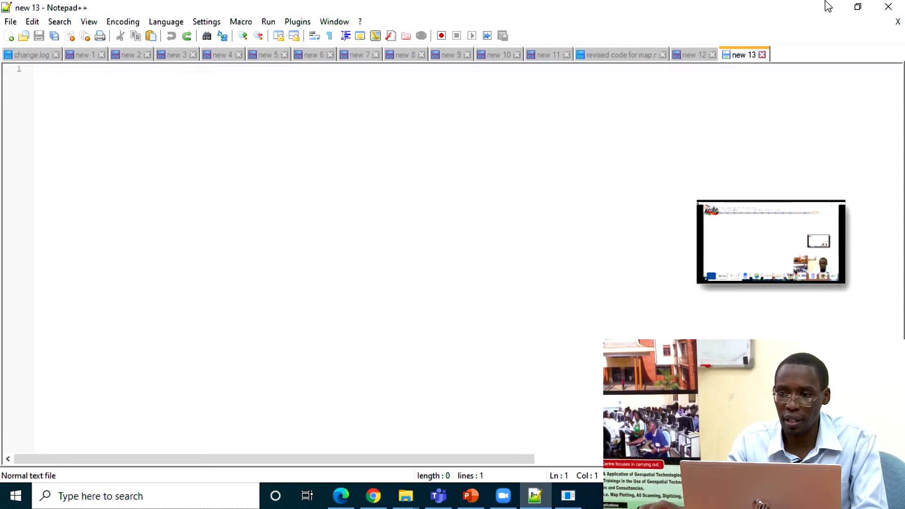
pyautogui.click(890, 8)
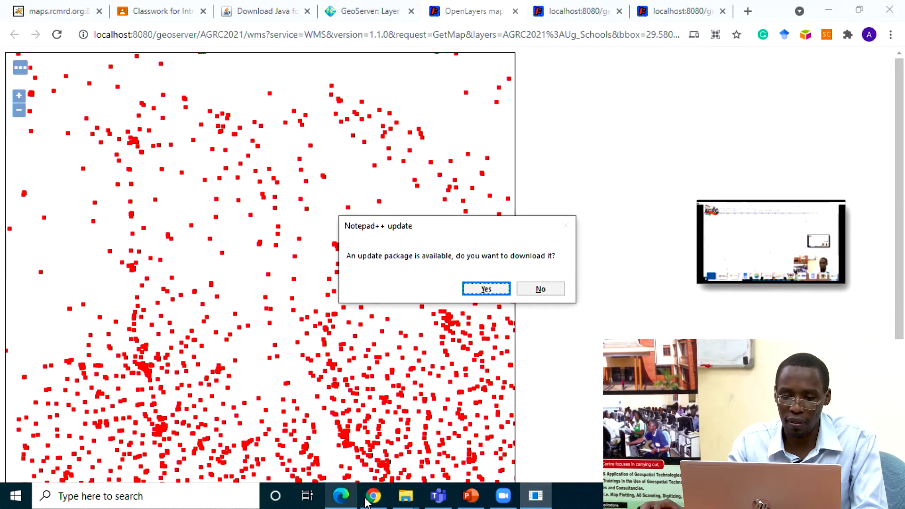
# Step: Switch to the OGC Web Services presentation in PowerPoint and insert a new slide after the GetCapabilities slide
pyautogui.click(477, 501)
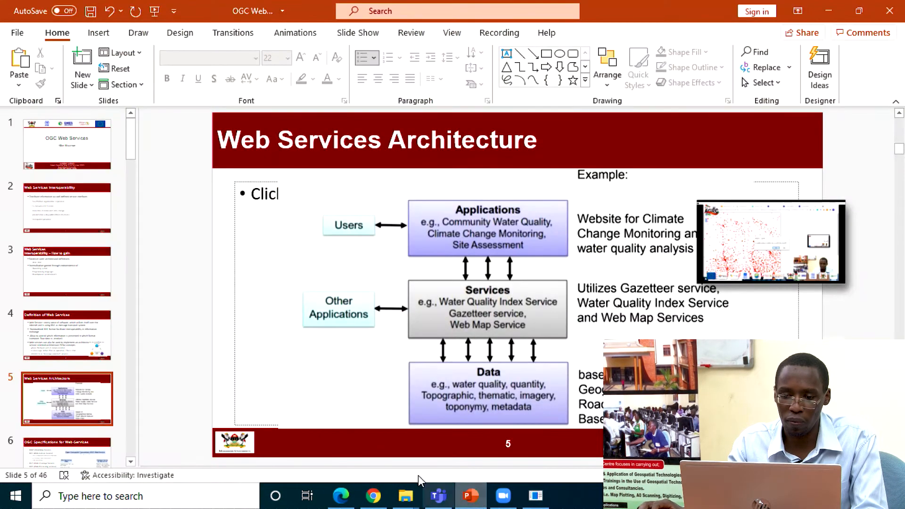
pyautogui.scroll(-5, 408, 341)
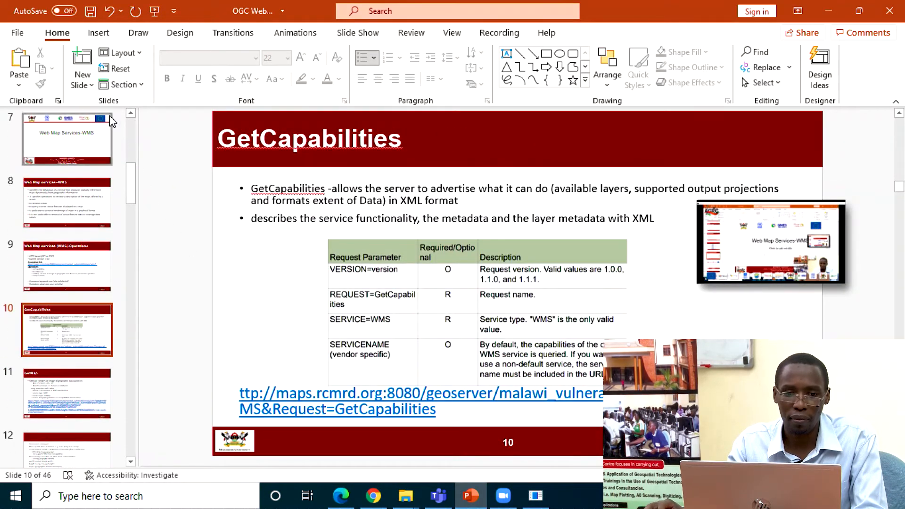
pyautogui.click(82, 57)
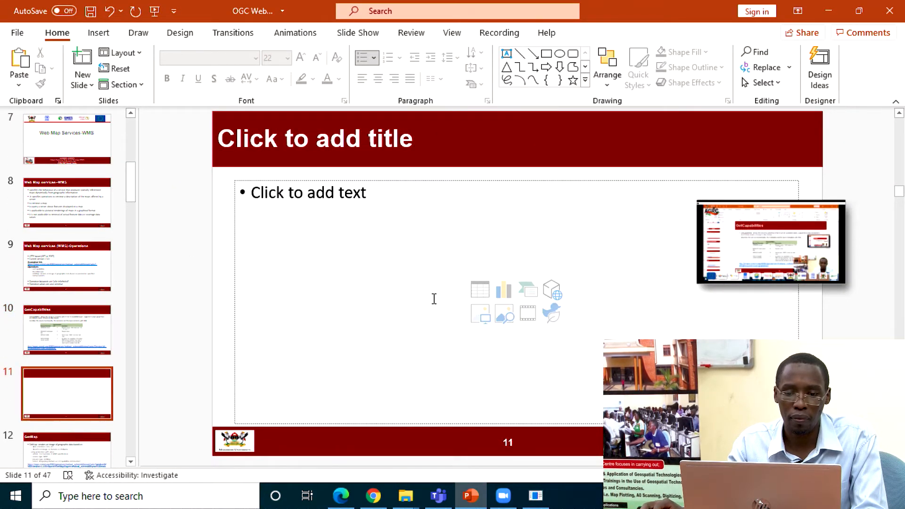
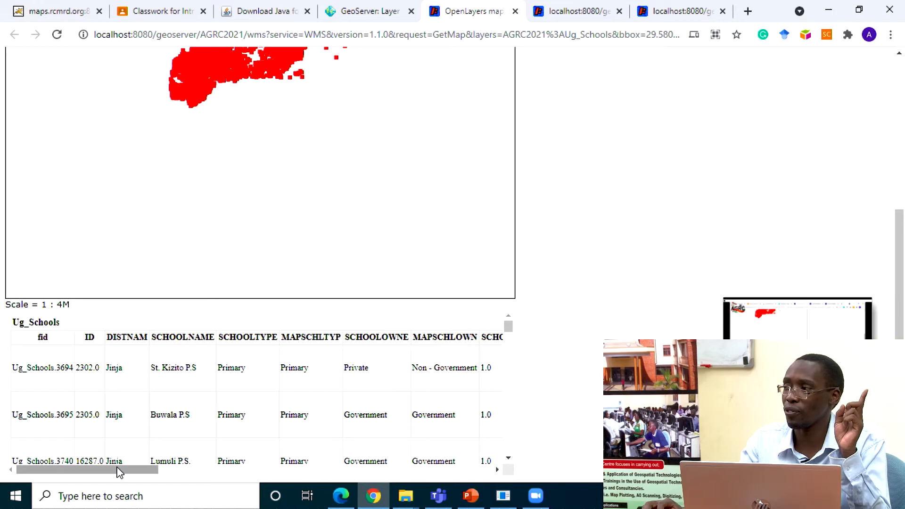
pyautogui.moveTo(119, 471); pyautogui.dragTo(60, 470)
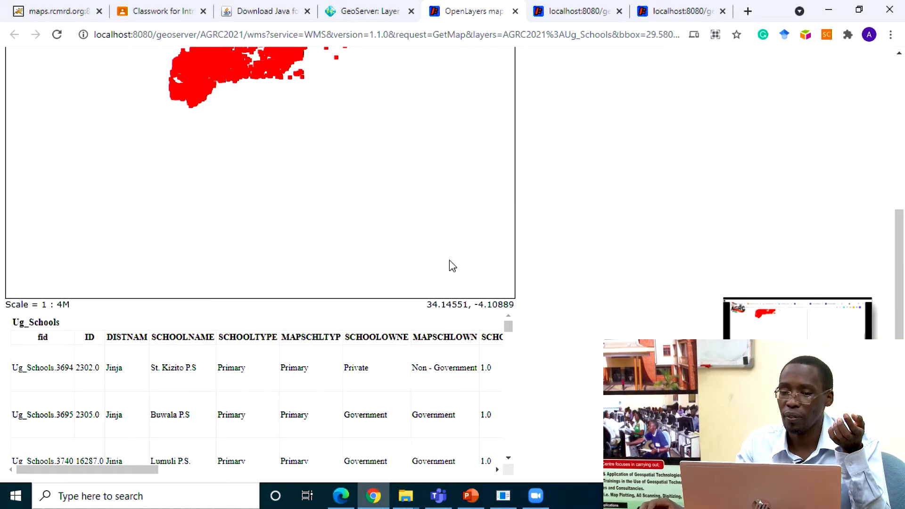
pyautogui.scroll(3, 457, 256)
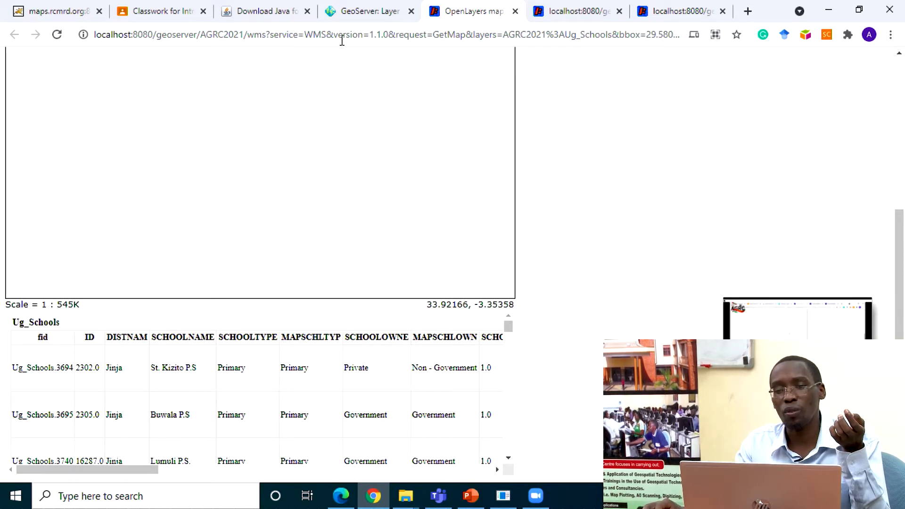
pyautogui.click(351, 9)
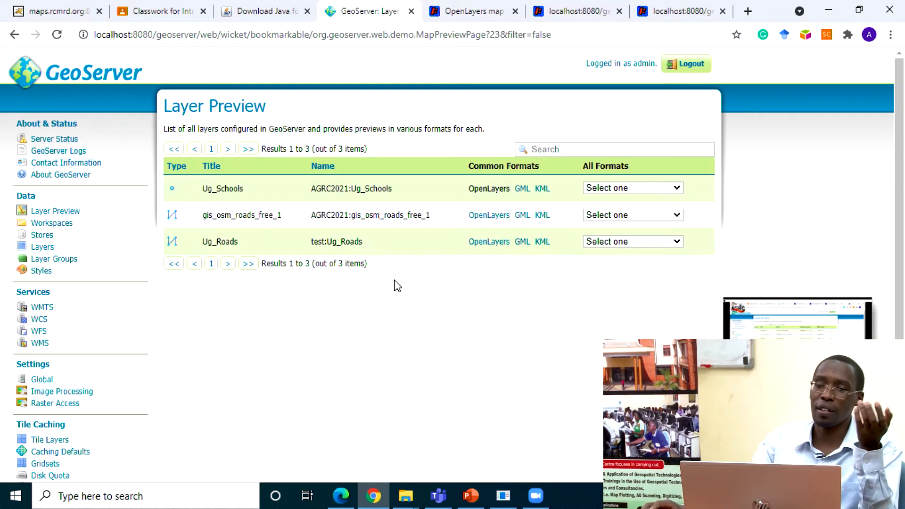
pyautogui.click(488, 10)
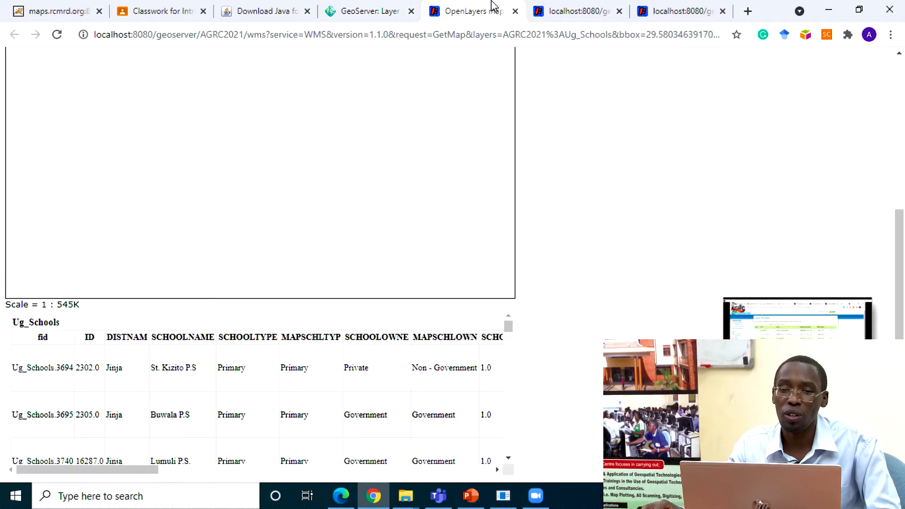
pyautogui.click(269, 34)
pyautogui.click(270, 35)
pyautogui.moveTo(270, 34); pyautogui.dragTo(33, 32)
pyautogui.hotkey('ctrl', 'c')
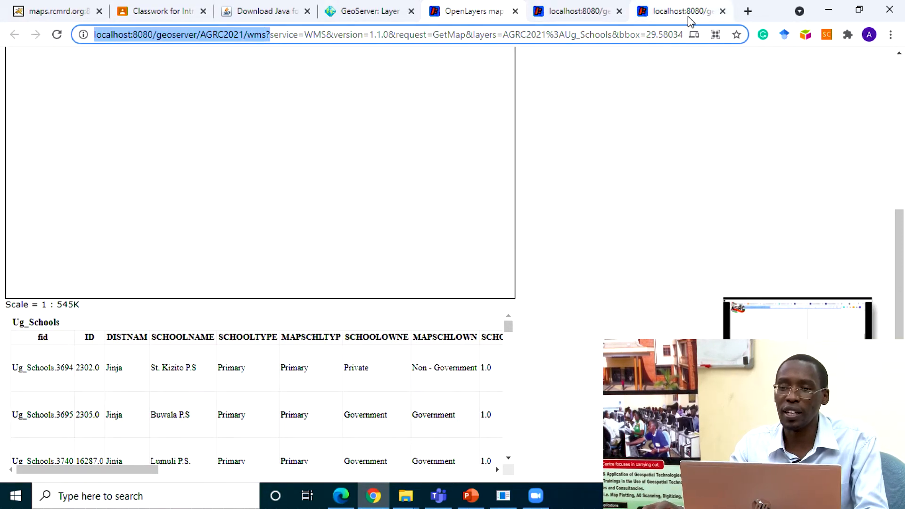
pyautogui.click(748, 11)
pyautogui.click(626, 33)
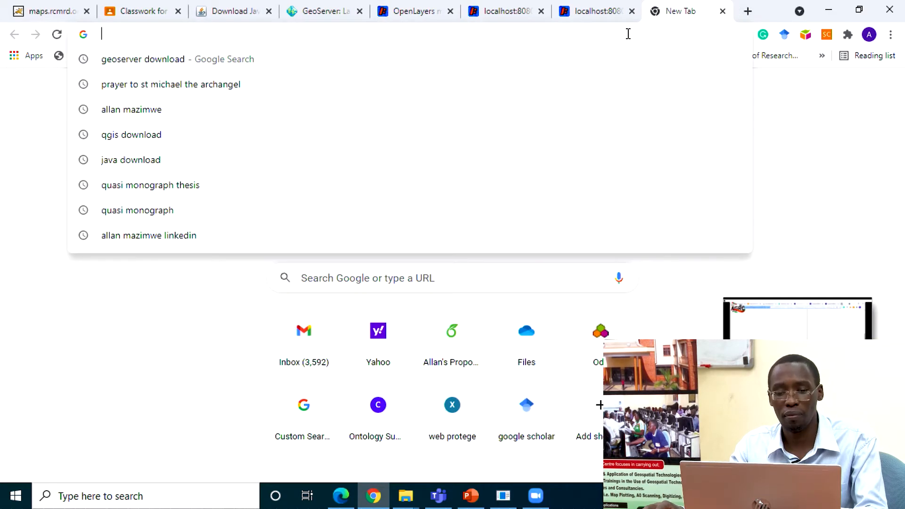
pyautogui.hotkey('ctrl', 'v')
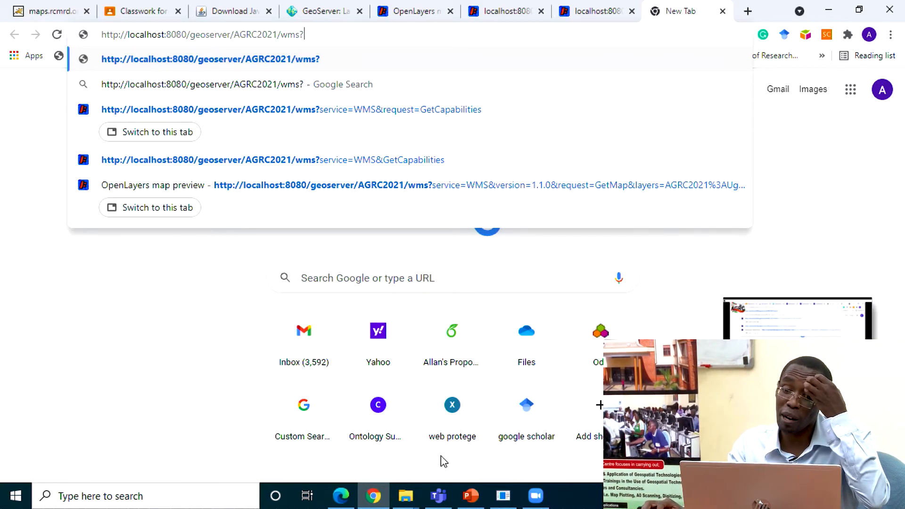
# Step: Search Windows for QGIS, launch QGIS3 and bring its window to the front
pyautogui.click(194, 495)
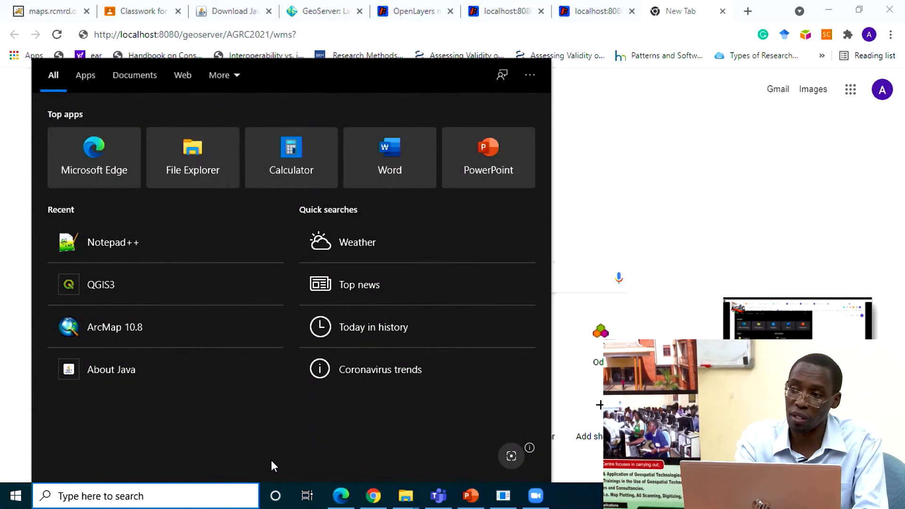
pyautogui.write('qgis')
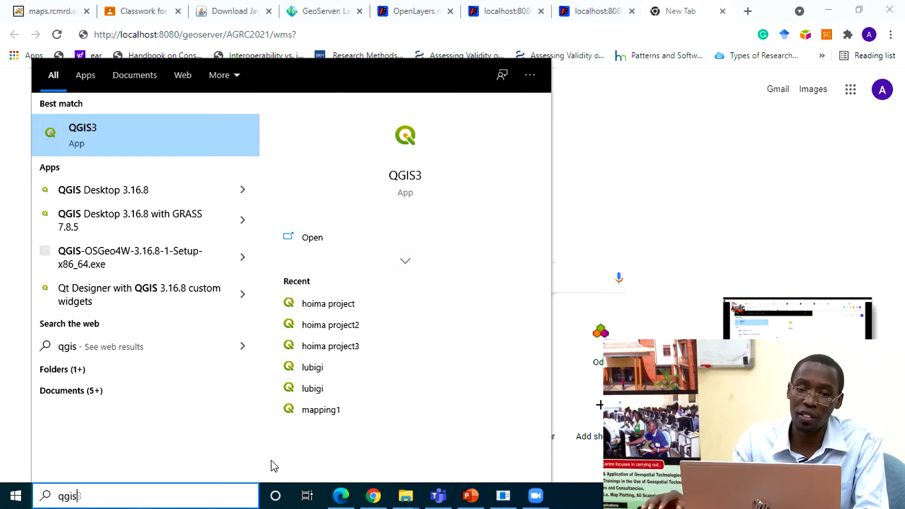
pyautogui.click(93, 128)
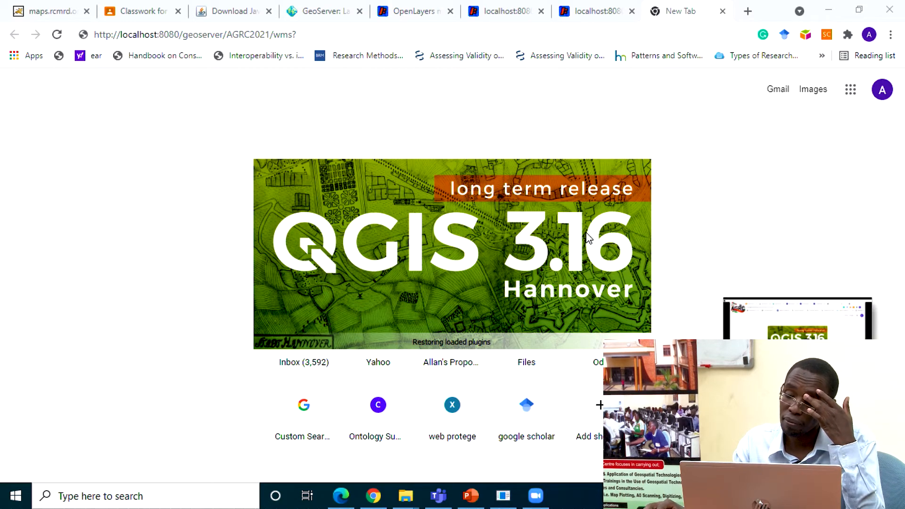
pyautogui.hotkey('alt', 'Tab')
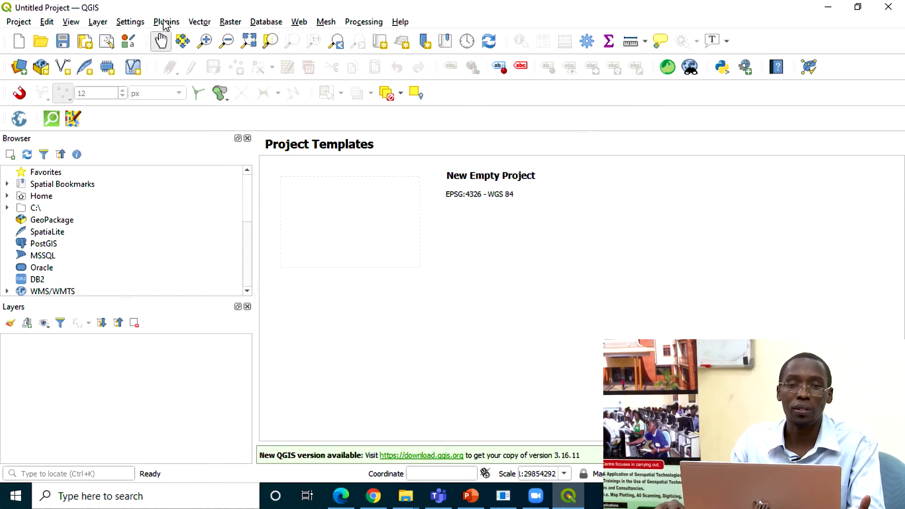
pyautogui.click(103, 22)
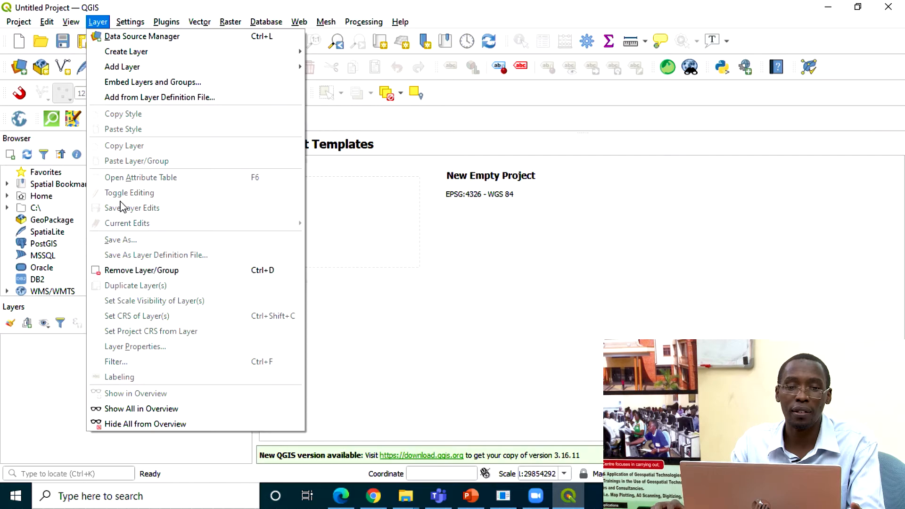
pyautogui.moveTo(137, 67)
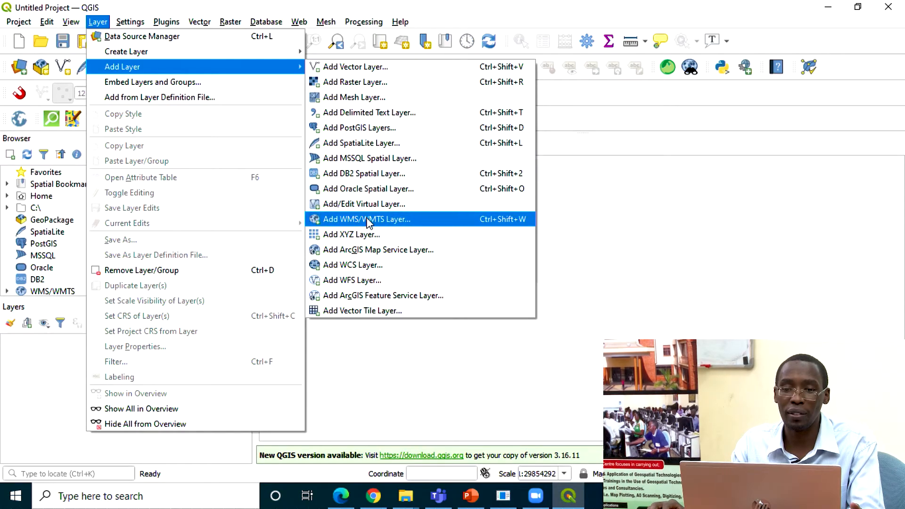
pyautogui.click(370, 223)
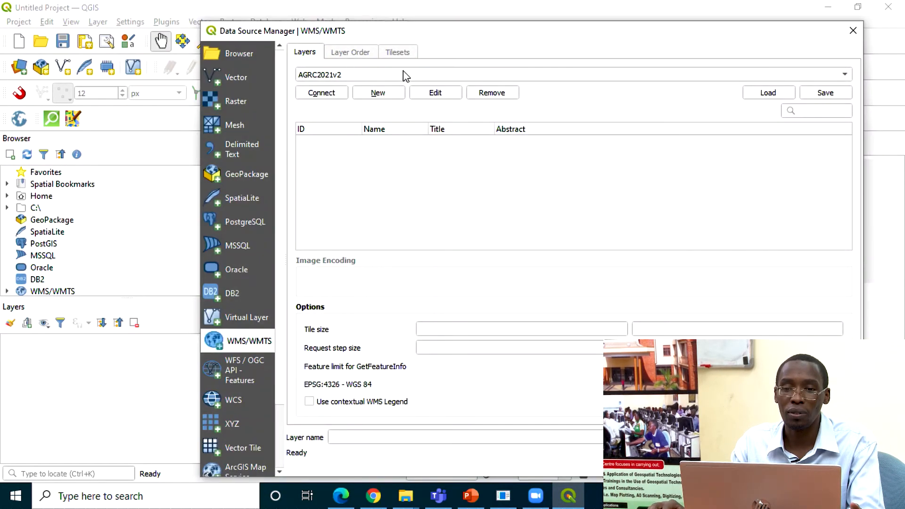
pyautogui.click(375, 92)
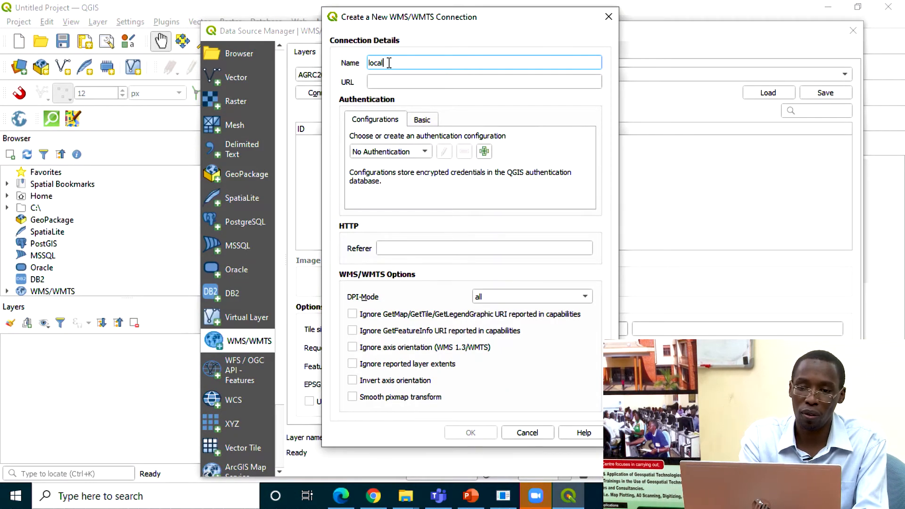
pyautogui.write('local')
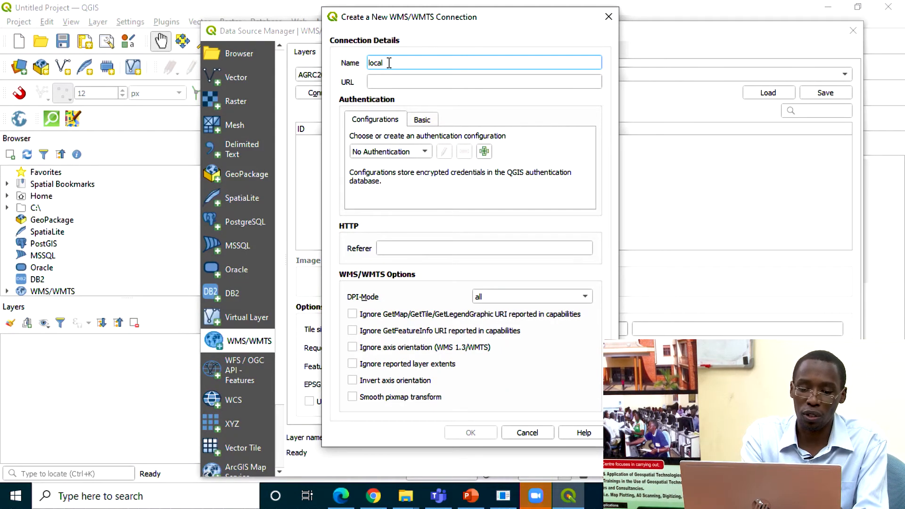
pyautogui.write('Geoserver')
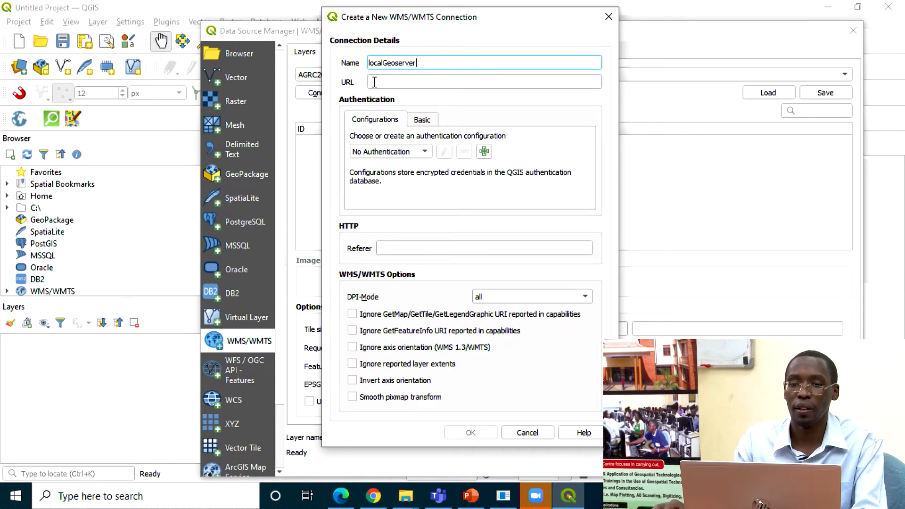
pyautogui.click(394, 82)
pyautogui.hotkey('ctrl', 'v')
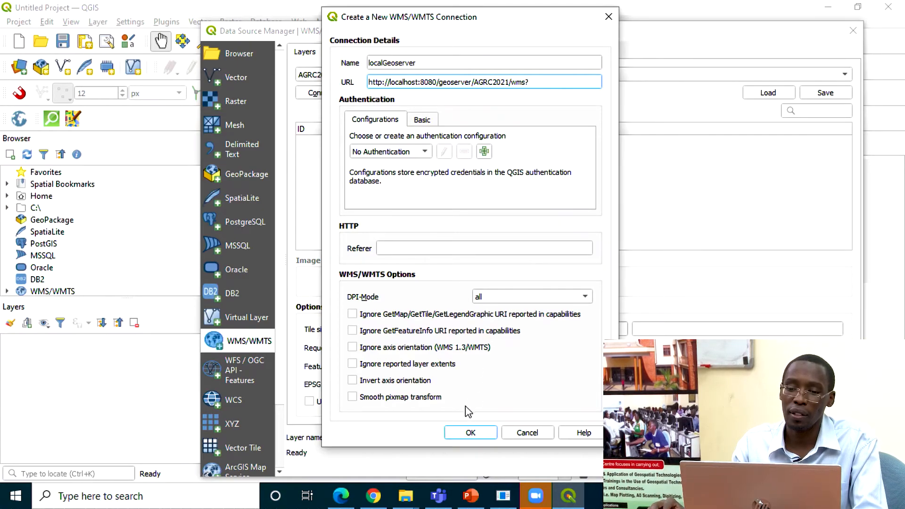
pyautogui.click(470, 434)
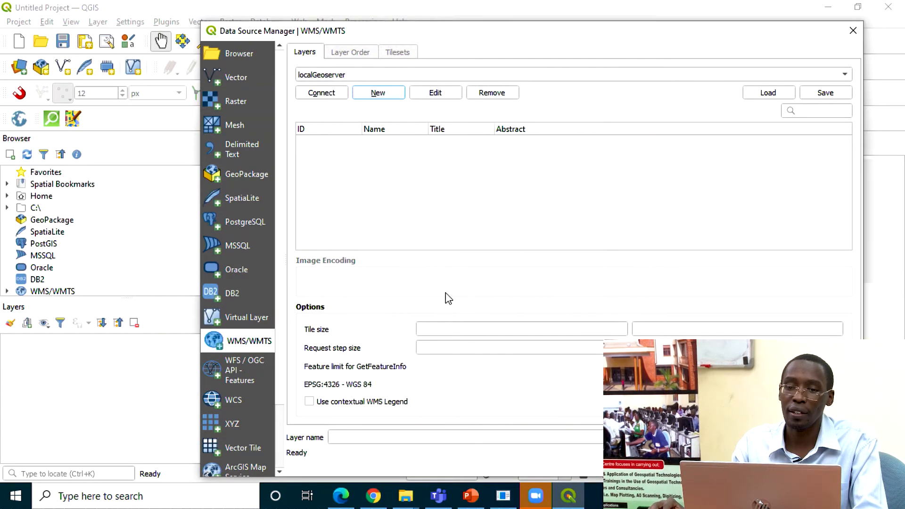
# Step: Connect to localGeoserver and add its Ug_Schools layer to the project
pyautogui.click(328, 92)
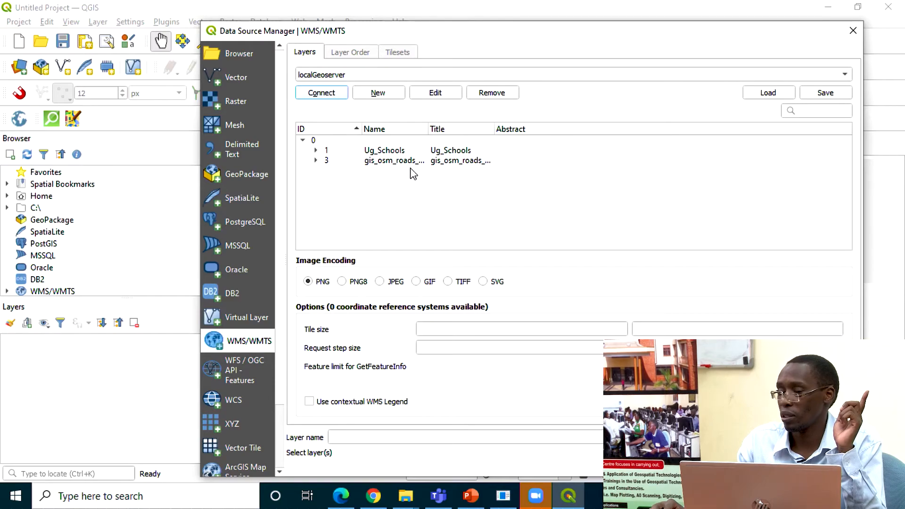
pyautogui.click(402, 151)
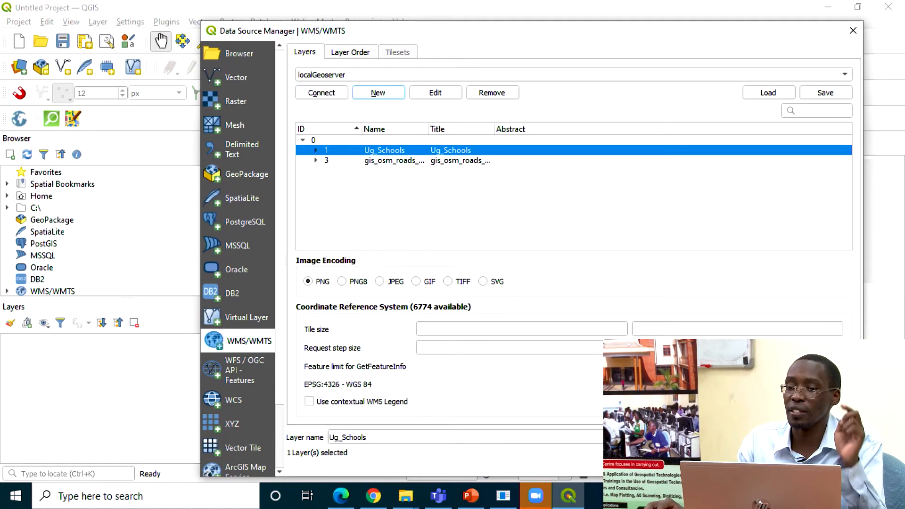
pyautogui.click(776, 465)
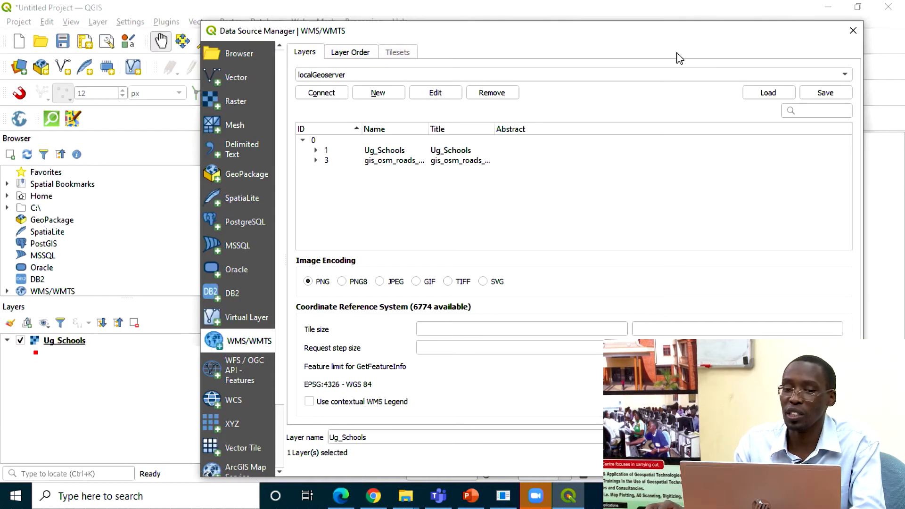
# Step: Add the gis_osm_roads_free_1 layer from localGeoserver and close the Data Source Manager
pyautogui.moveTo(638, 31)
pyautogui.mouseDown()
pyautogui.moveTo(211, 145)
pyautogui.moveTo(108, 210)
pyautogui.moveTo(161, 204)
pyautogui.moveTo(706, 60)
pyautogui.mouseUp()
pyautogui.click(509, 186)
pyautogui.moveTo(599, 56); pyautogui.dragTo(538, 11)
pyautogui.click(773, 445)
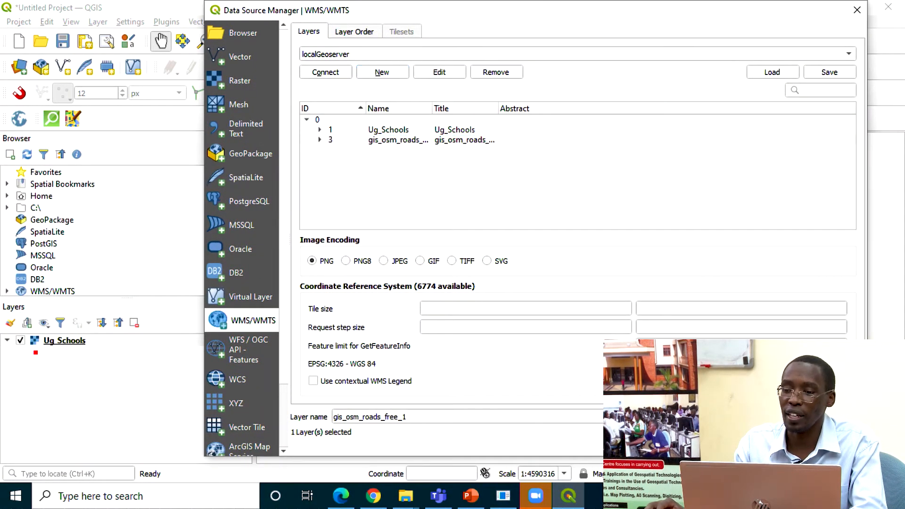
pyautogui.click(716, 445)
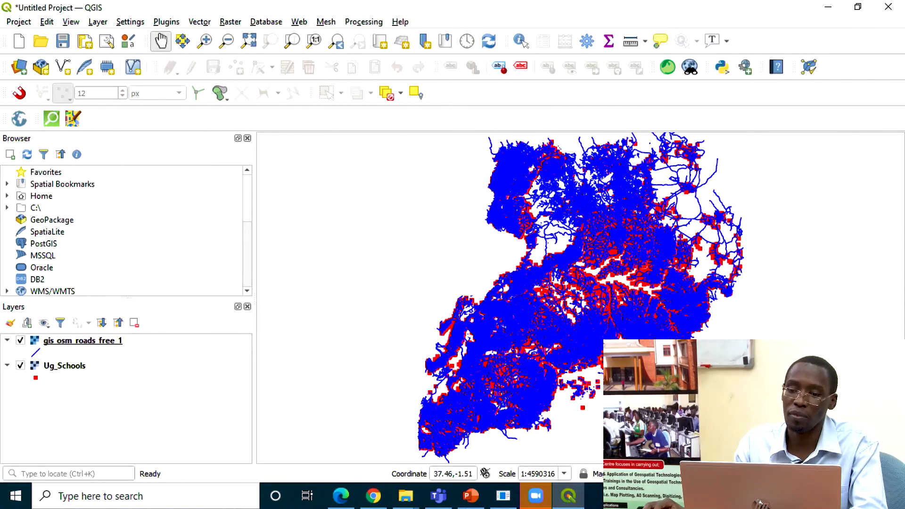
# Step: Examine the school points and roads on the map at different scales and look through the Ug_Schools layer's options
pyautogui.scroll(3, 580, 358)
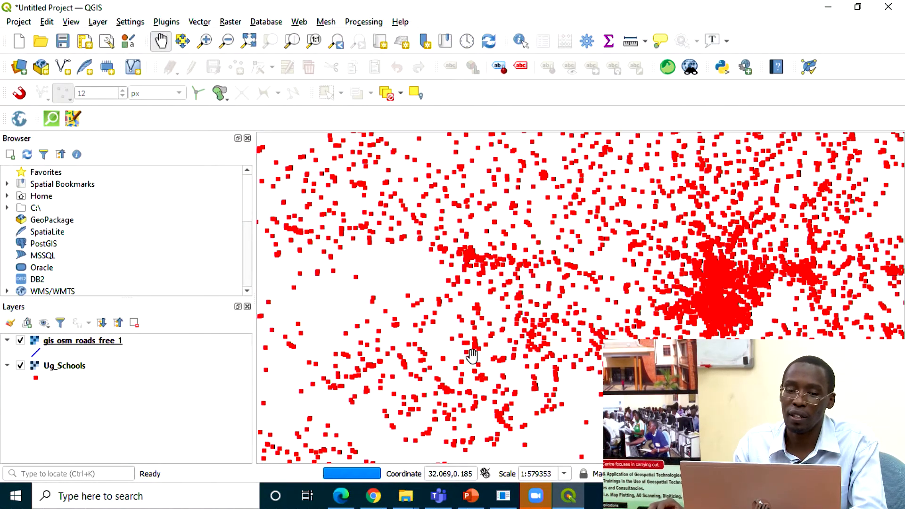
pyautogui.scroll(-2, 499, 358)
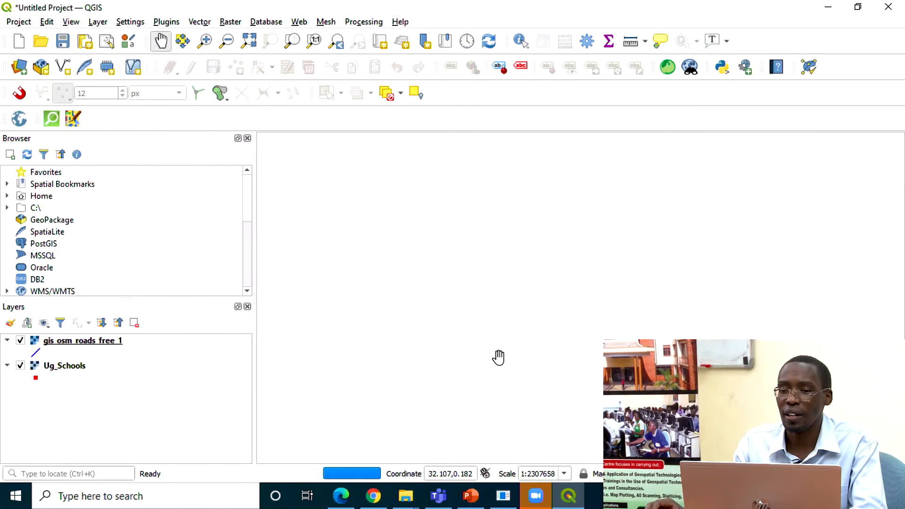
pyautogui.scroll(-1, 507, 320)
pyautogui.scroll(2, 509, 317)
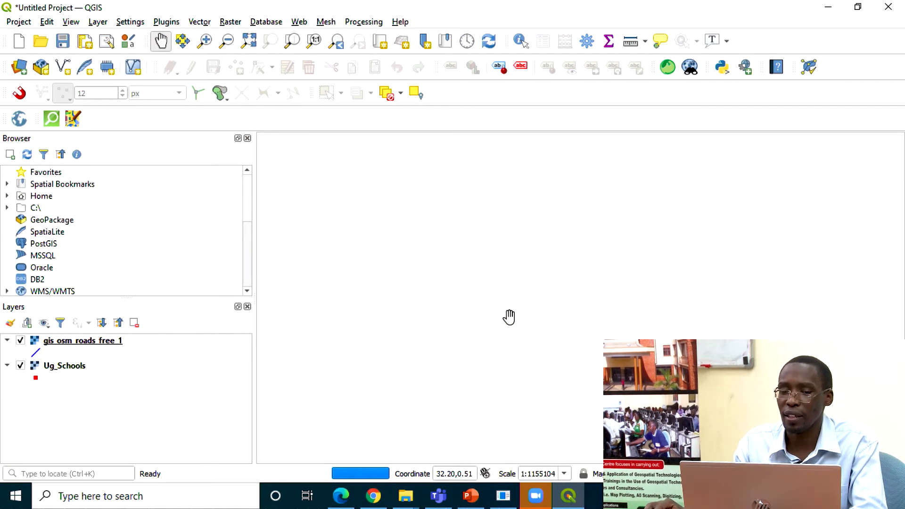
pyautogui.click(47, 368)
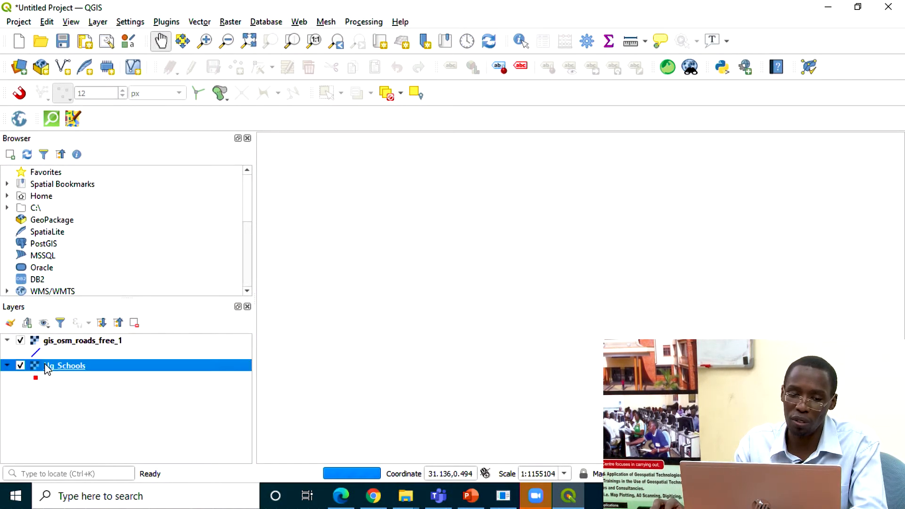
pyautogui.rightClick(47, 368)
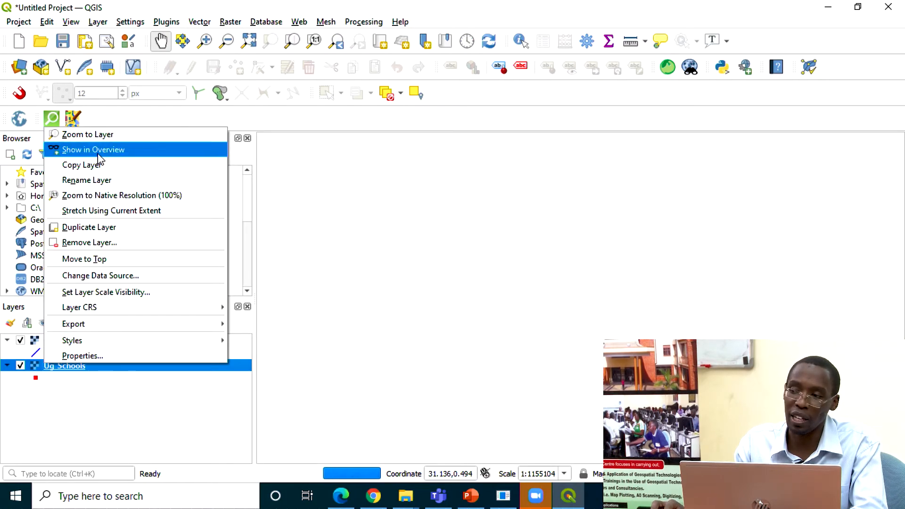
pyautogui.click(112, 433)
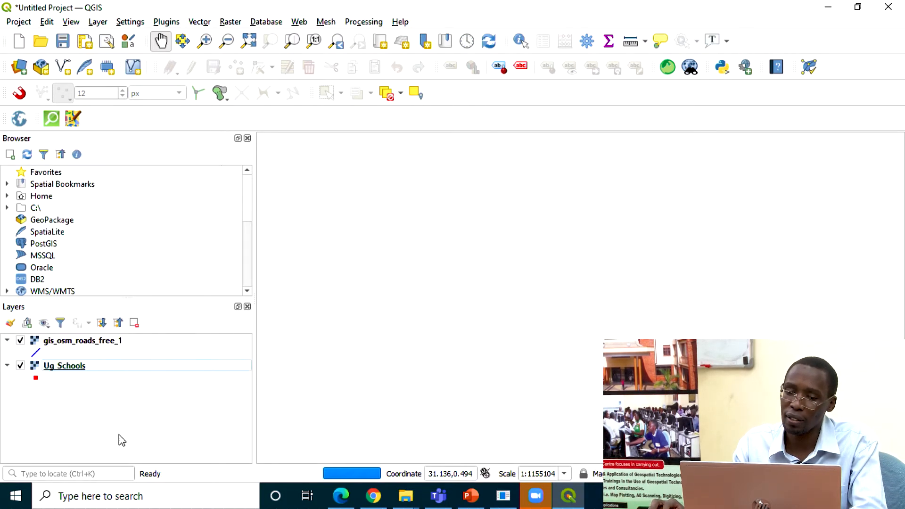
# Step: Switch to the Zoom meeting to check the participants' chat, and return to QGIS
pyautogui.click(542, 501)
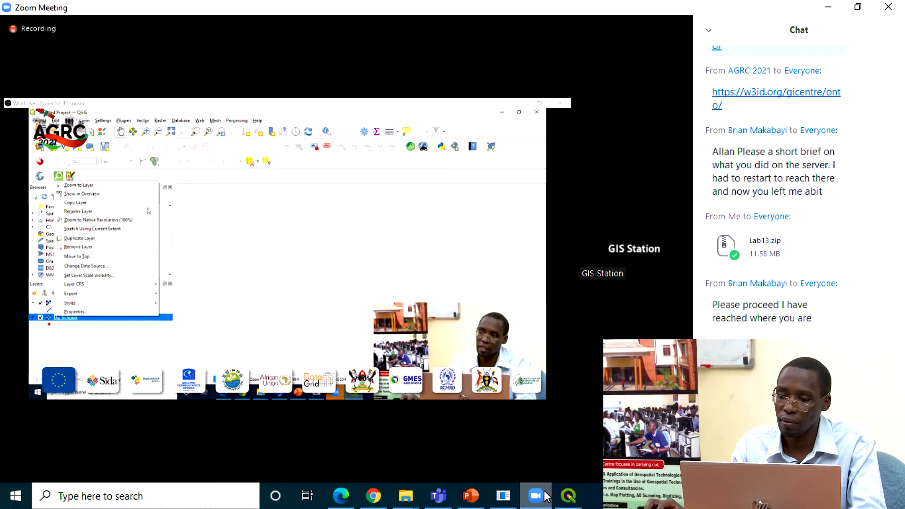
pyautogui.click(546, 496)
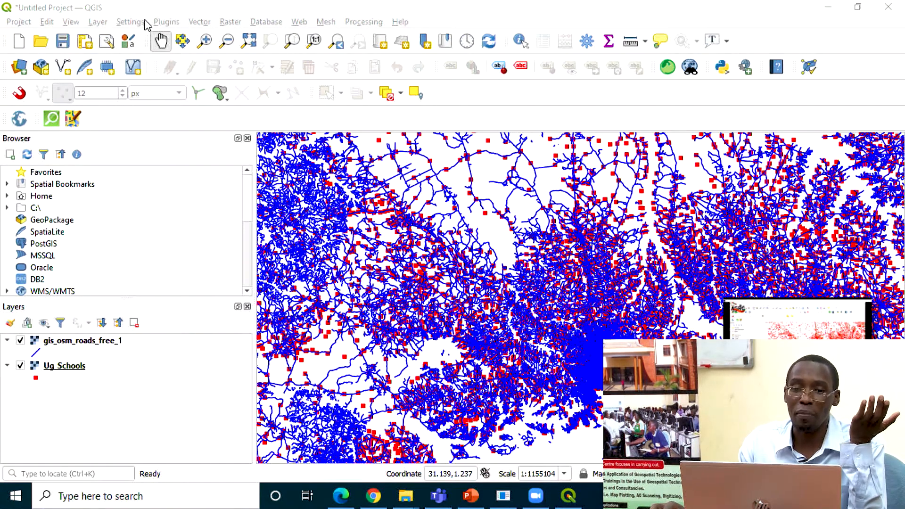
pyautogui.click(97, 22)
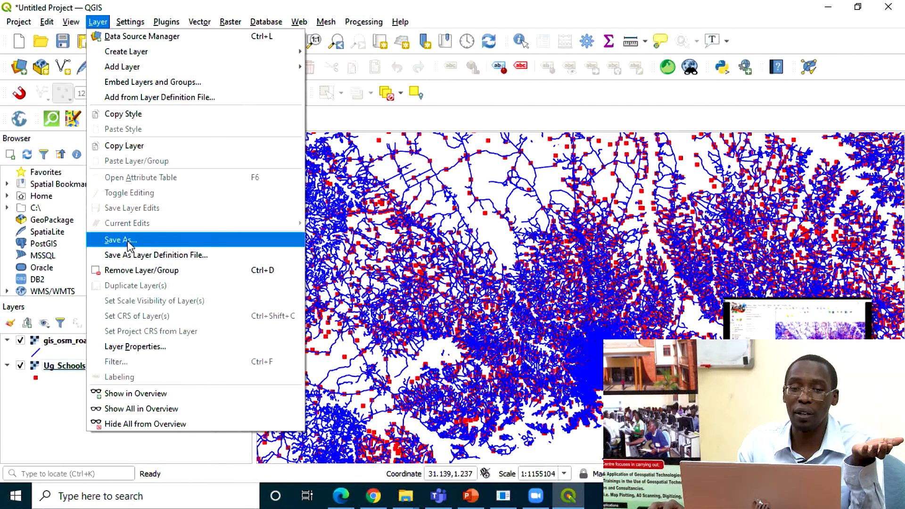
pyautogui.moveTo(143, 72)
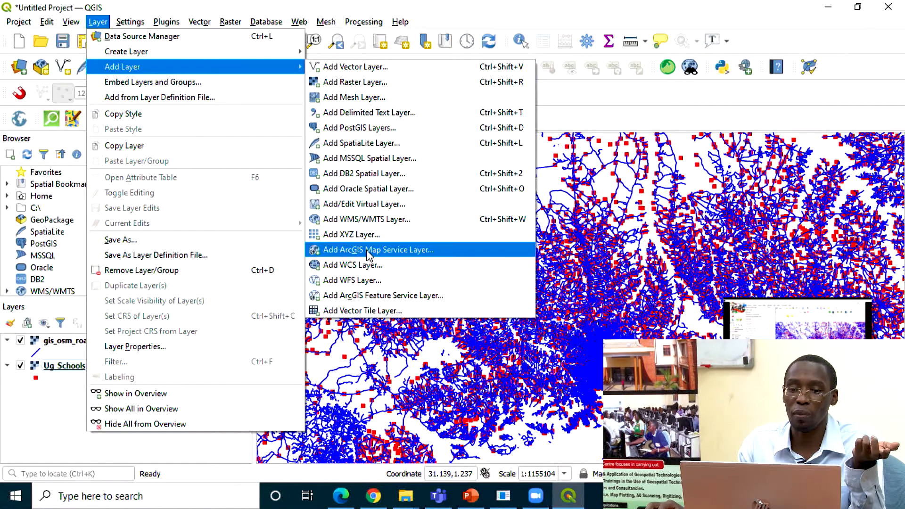
pyautogui.click(367, 281)
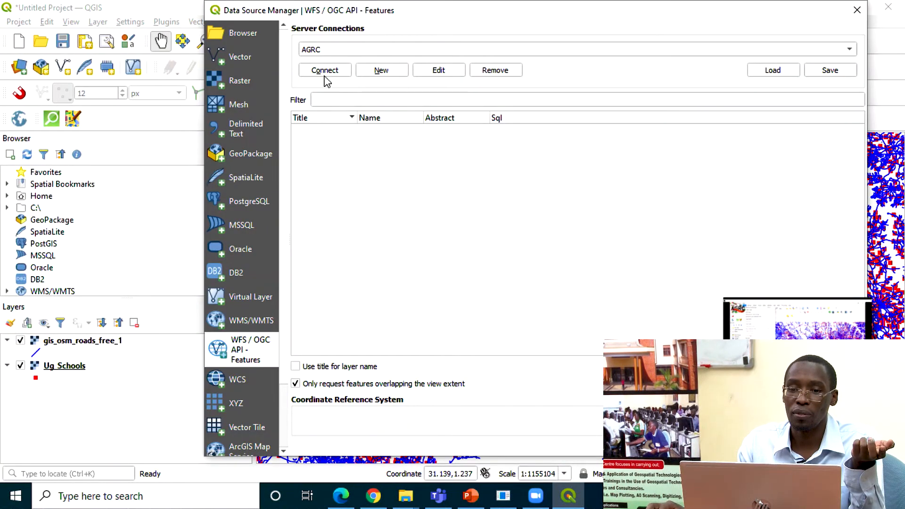
pyautogui.click(380, 70)
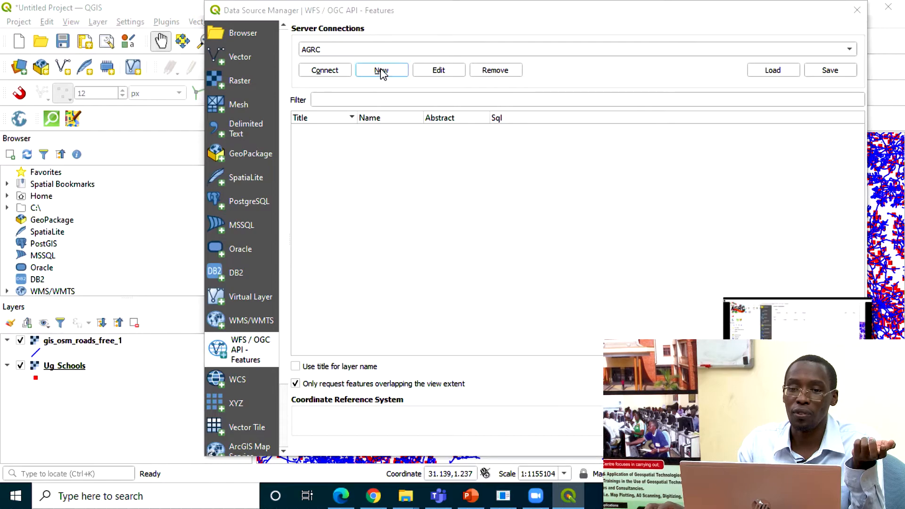
pyautogui.click(385, 82)
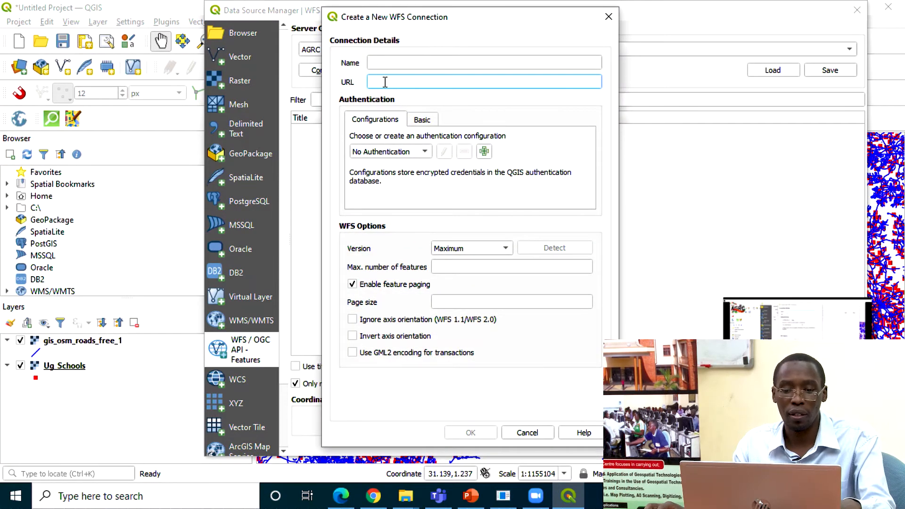
pyautogui.write('http://localhost:8080/geoserver/AGRC2021/wms?')
pyautogui.click(396, 61)
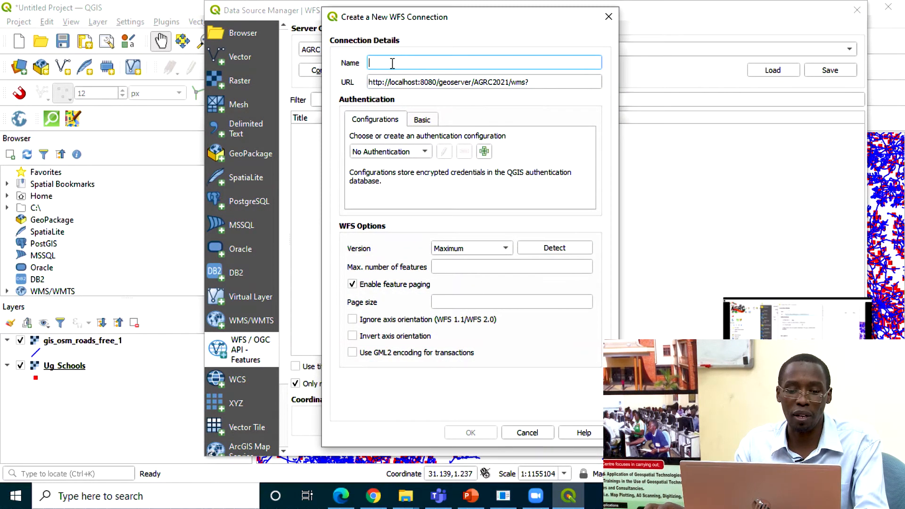
pyautogui.write('wfsLocal')
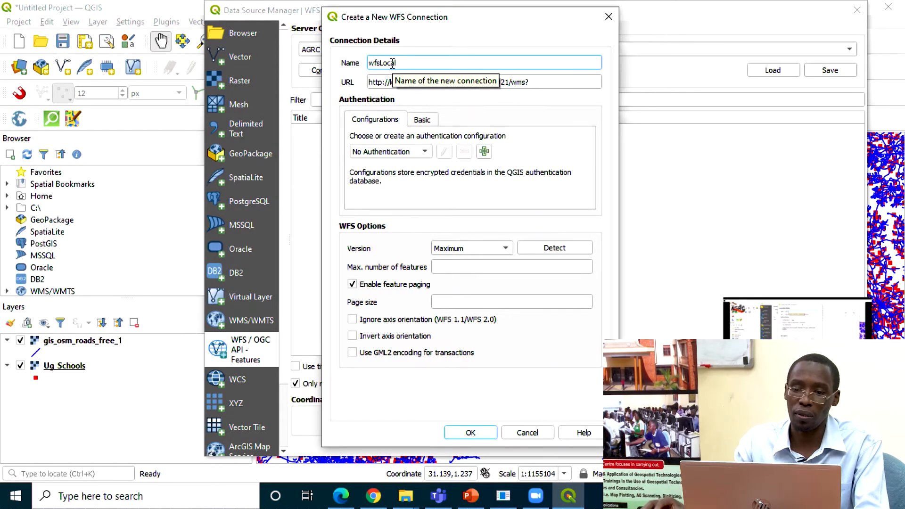
pyautogui.click(471, 432)
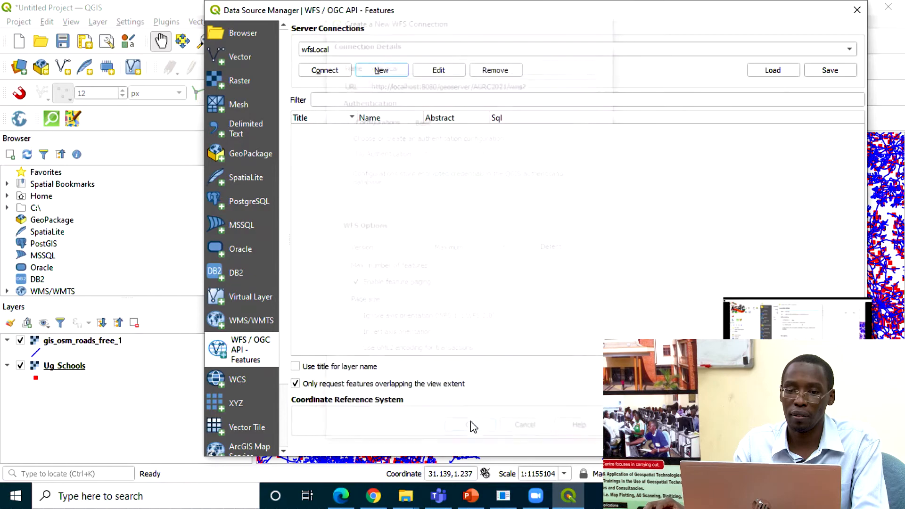
pyautogui.click(330, 71)
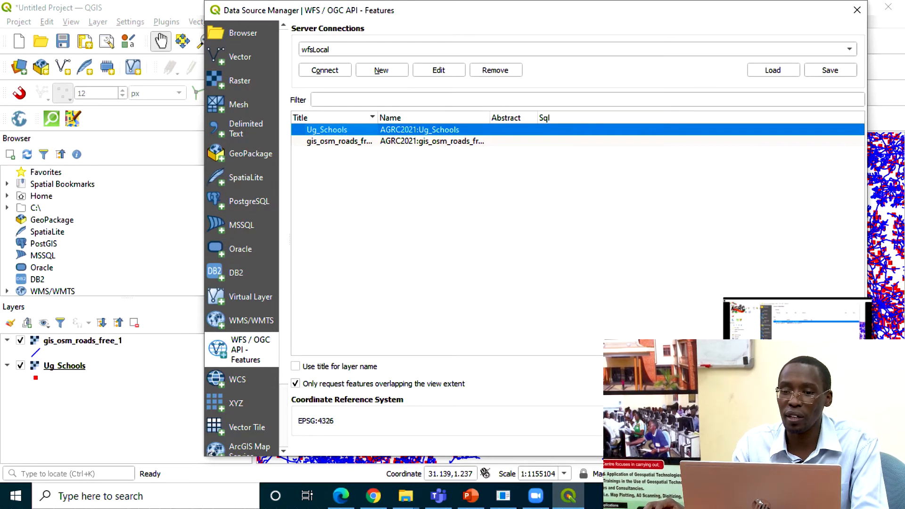
# Step: Try inserting the Ug_Schools table into the layer's SQL query, and close the query composer without applying it
pyautogui.click(780, 444)
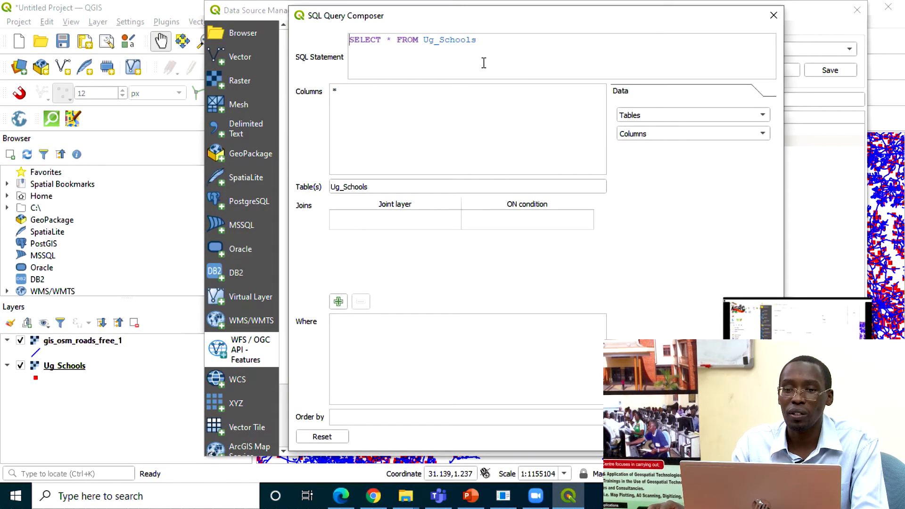
pyautogui.click(657, 118)
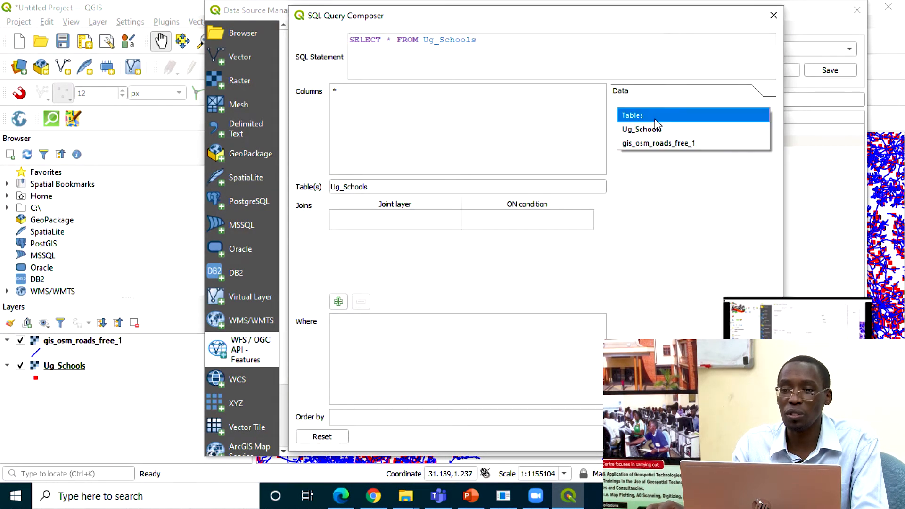
pyautogui.click(663, 128)
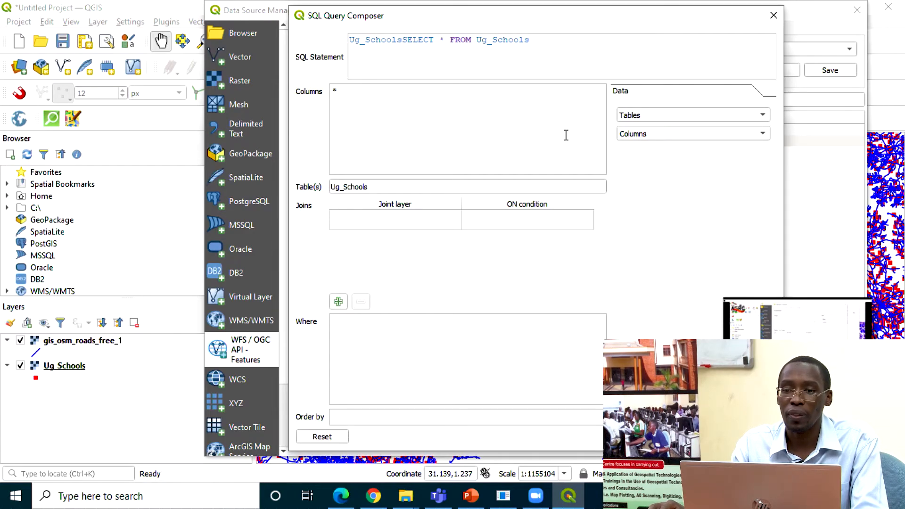
pyautogui.click(676, 119)
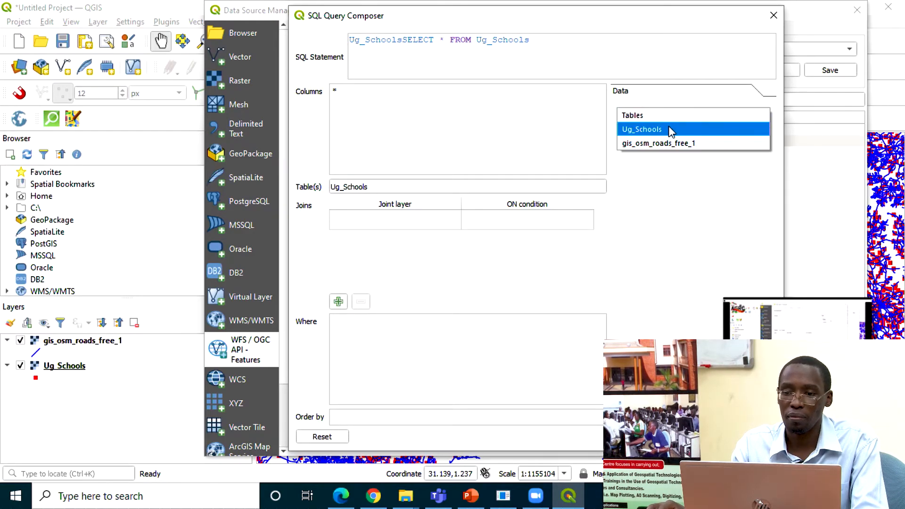
pyautogui.click(673, 127)
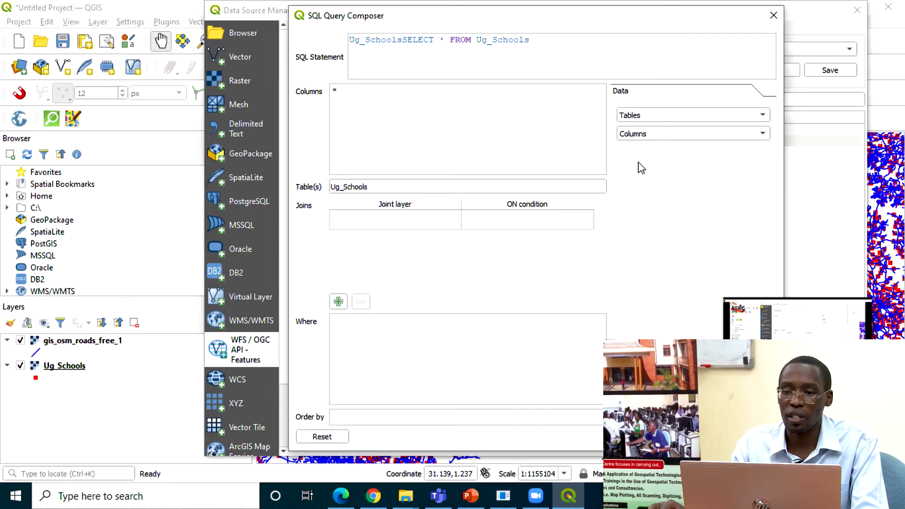
pyautogui.click(774, 15)
# Step: Try the SCHOOLTYPE column, an extra join row and the function list in the Ug_Schools query composer, and discard the query
pyautogui.click(668, 445)
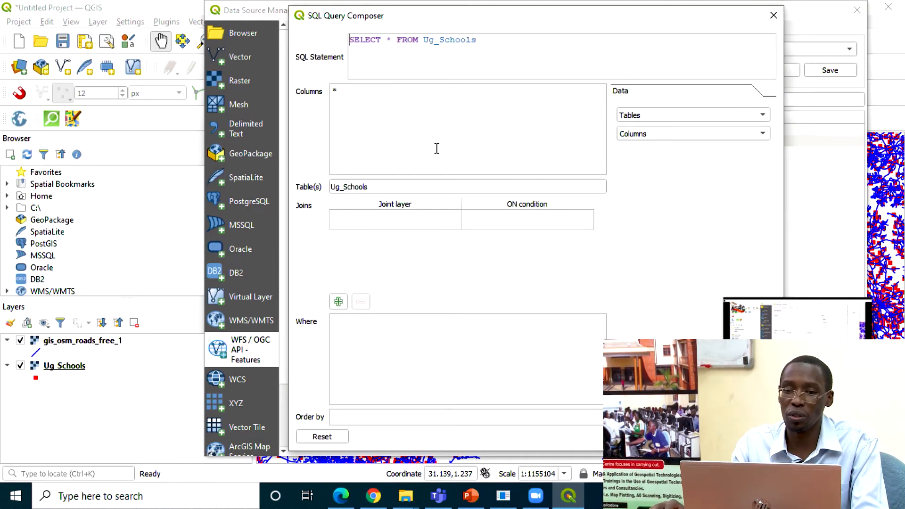
pyautogui.click(657, 138)
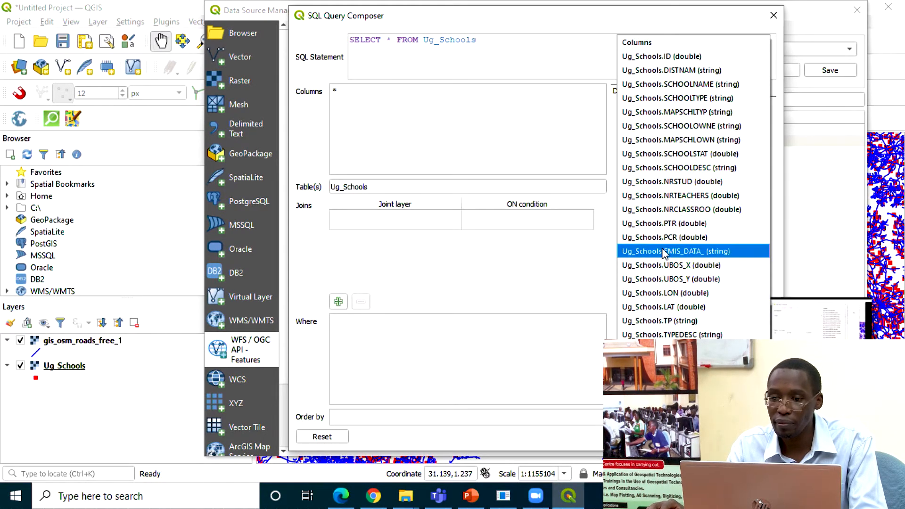
pyautogui.click(682, 100)
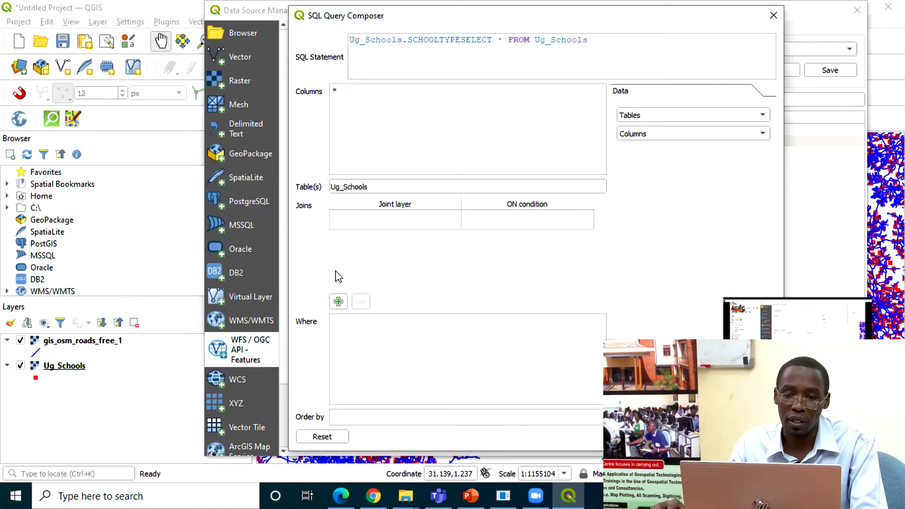
pyautogui.click(340, 302)
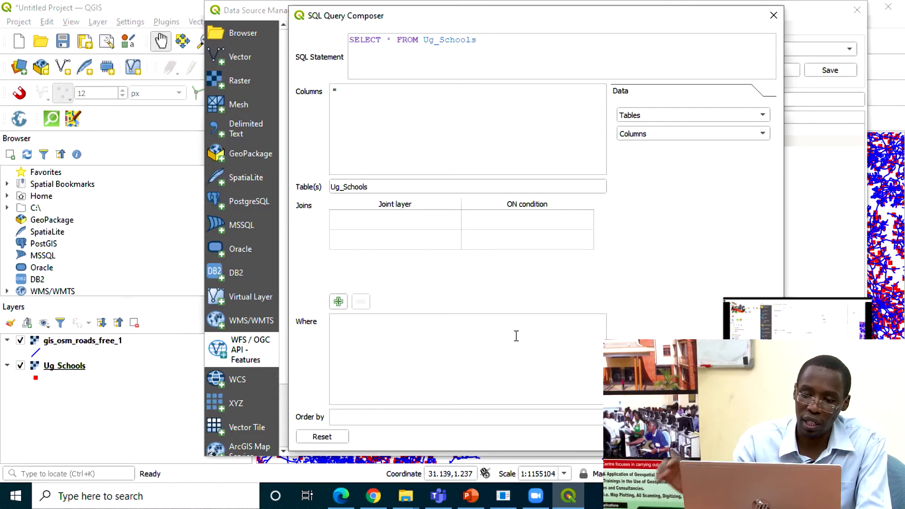
pyautogui.click(694, 372)
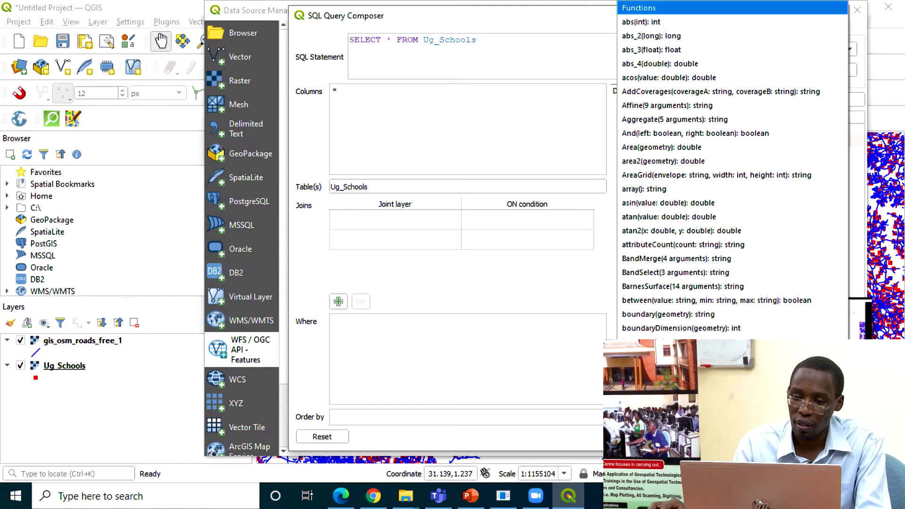
pyautogui.click(453, 355)
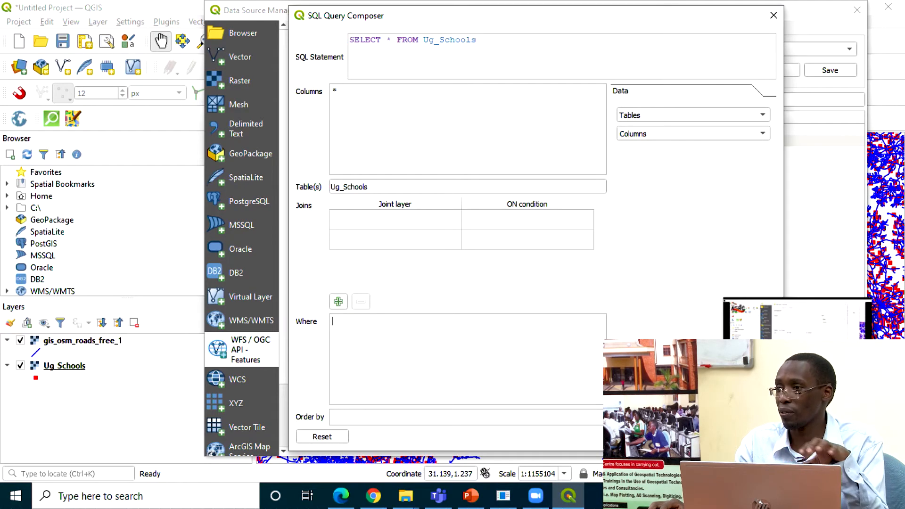
pyautogui.press('Escape')
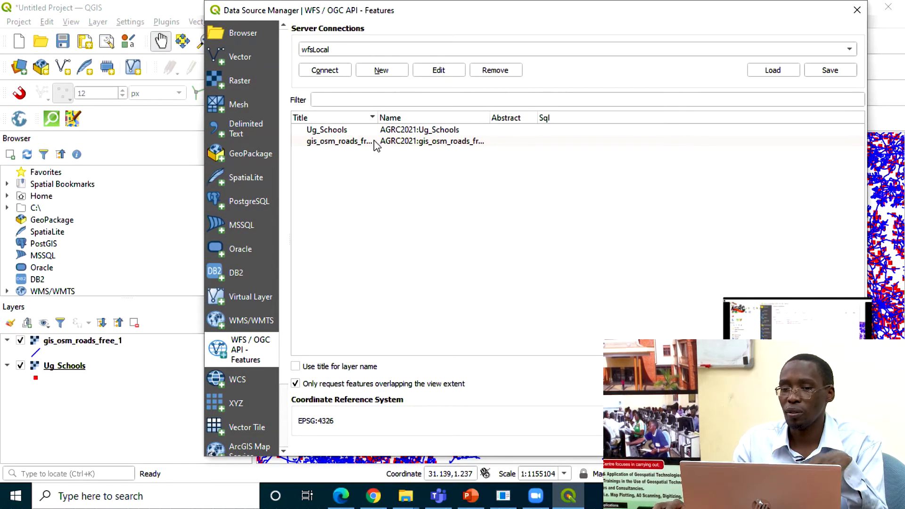
# Step: Add the Ug_Schools and gis_osm_roads_free_1 layers from wfsLocal and move both WFS layers above the WMS layers
pyautogui.click(375, 131)
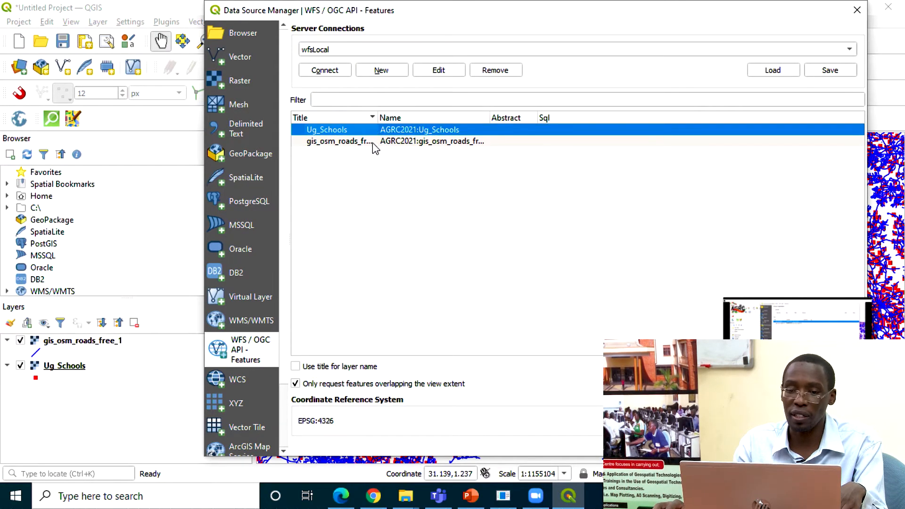
pyautogui.keyDown('shift'); pyautogui.click(375, 141); pyautogui.keyUp('shift')
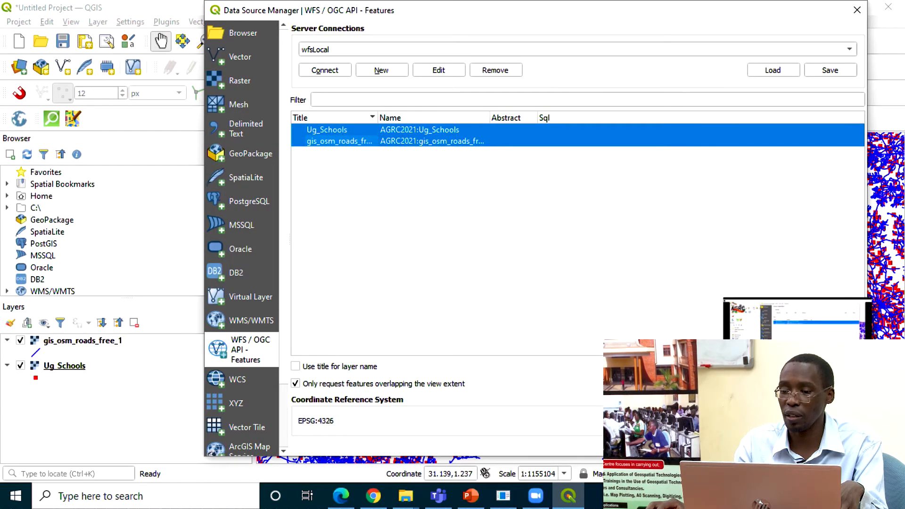
pyautogui.click(773, 443)
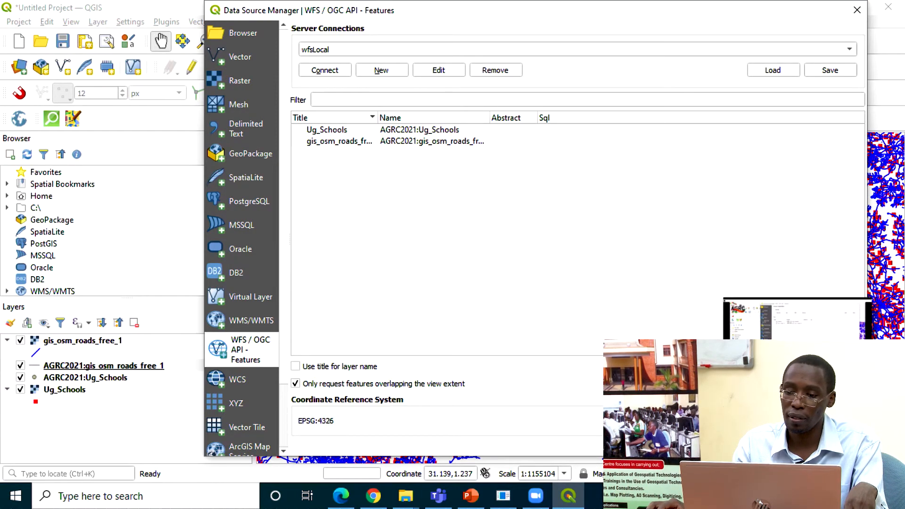
pyautogui.click(724, 444)
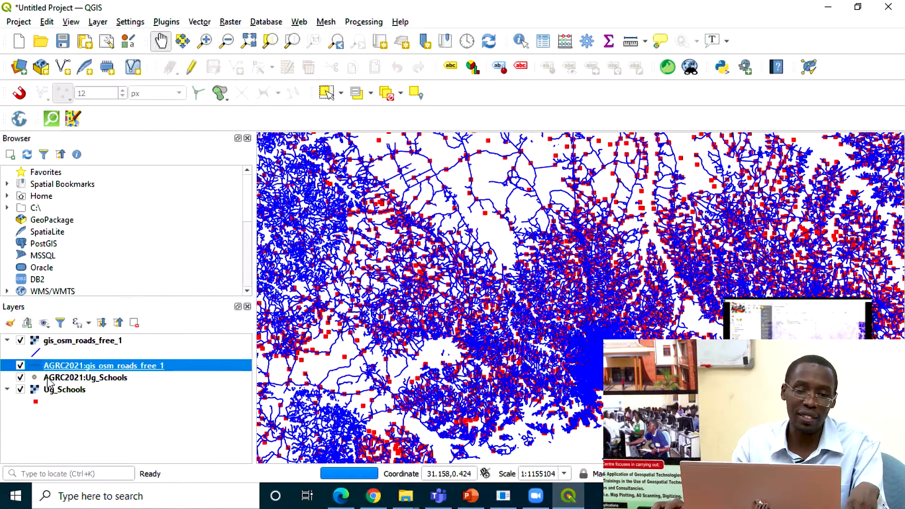
pyautogui.moveTo(55, 366); pyautogui.dragTo(65, 342)
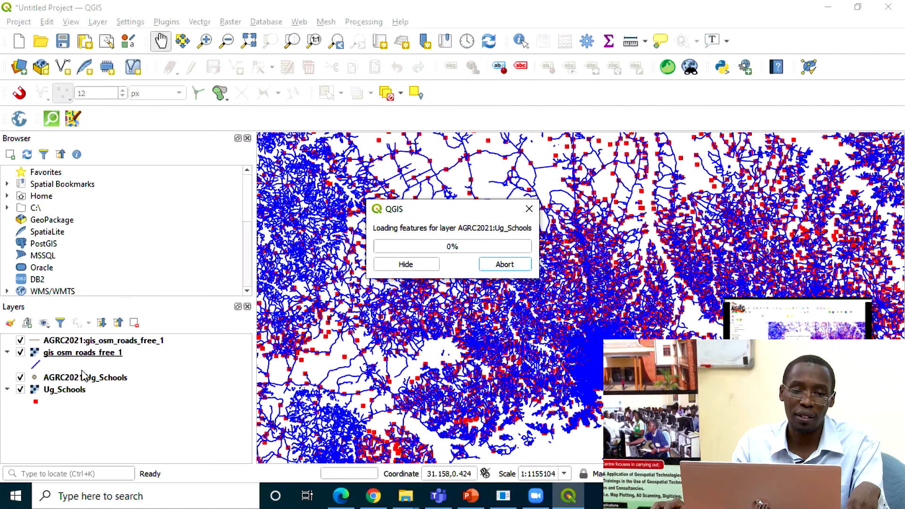
pyautogui.moveTo(82, 376); pyautogui.dragTo(80, 349)
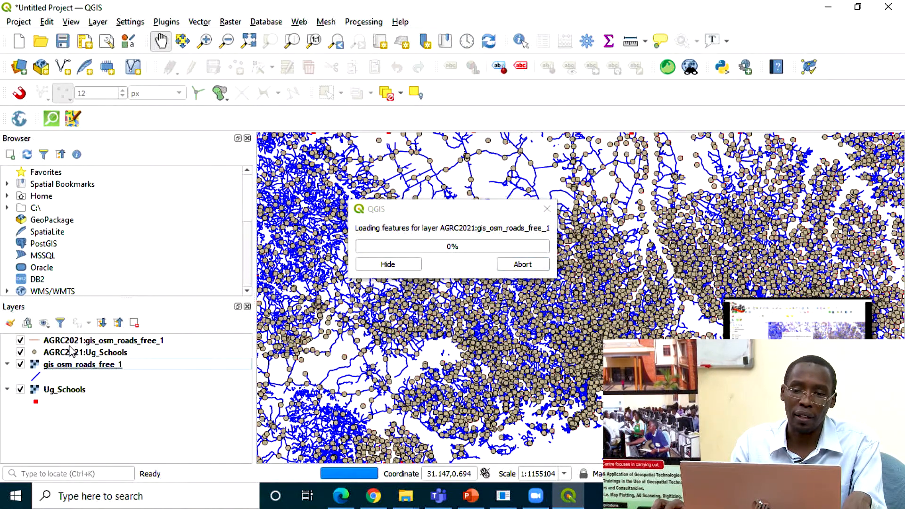
# Step: Try to open the attribute table of the AGRC2021:Ug_Schools layer
pyautogui.rightClick(95, 342)
pyautogui.click(91, 354)
pyautogui.rightClick(89, 353)
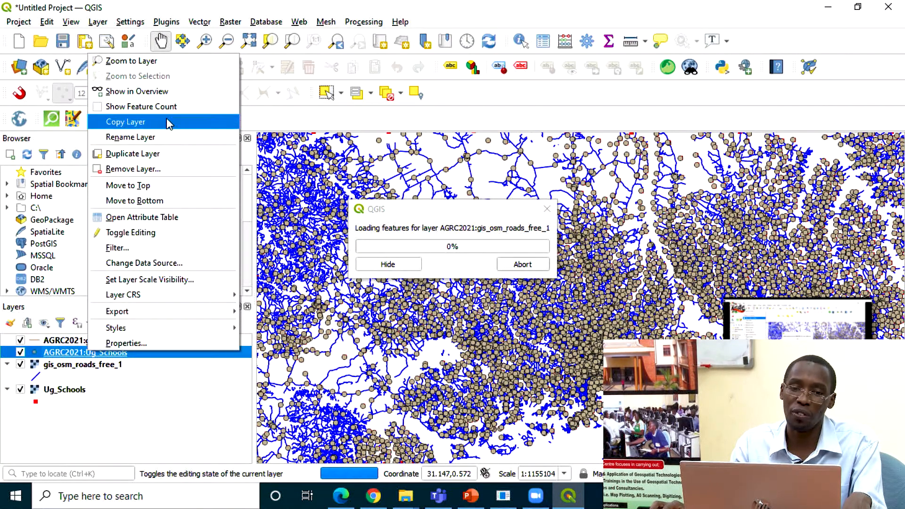
pyautogui.click(155, 218)
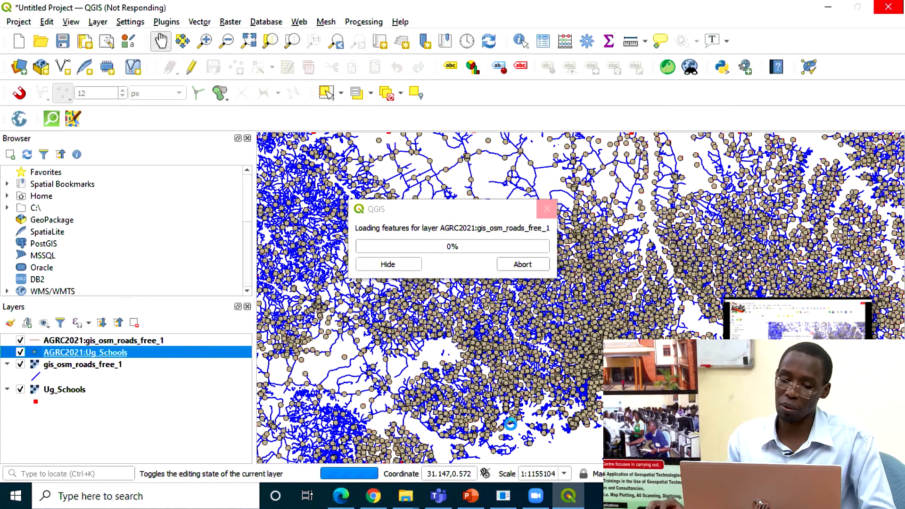
# Step: Switch to the Zoom meeting and set the chat recipient to Everyone
pyautogui.click(341, 496)
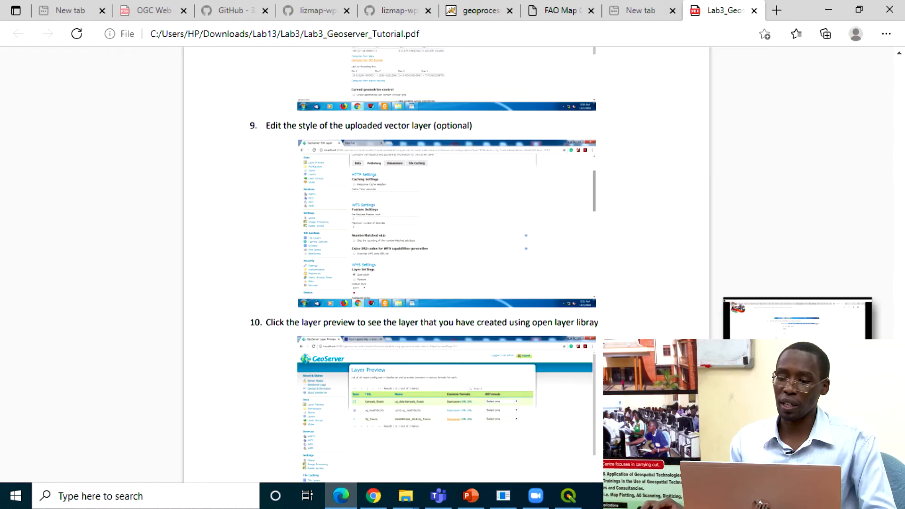
pyautogui.click(855, 378)
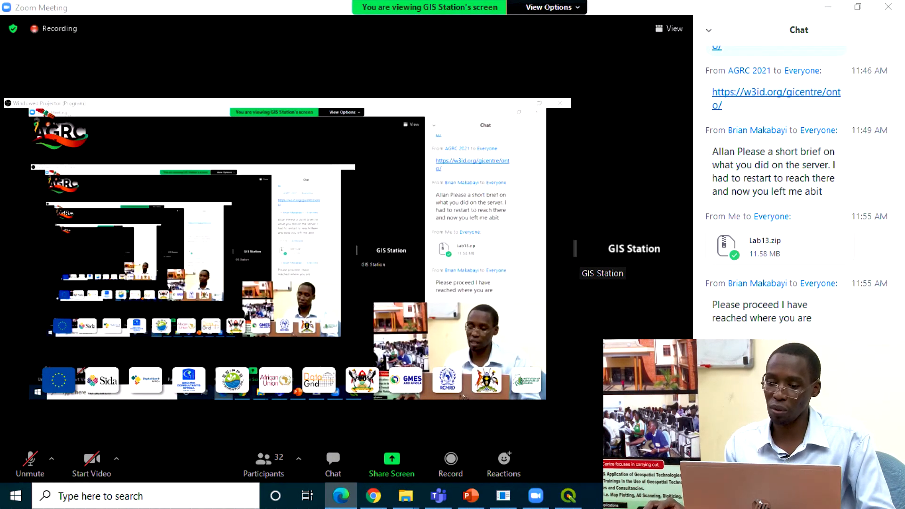
pyautogui.click(763, 427)
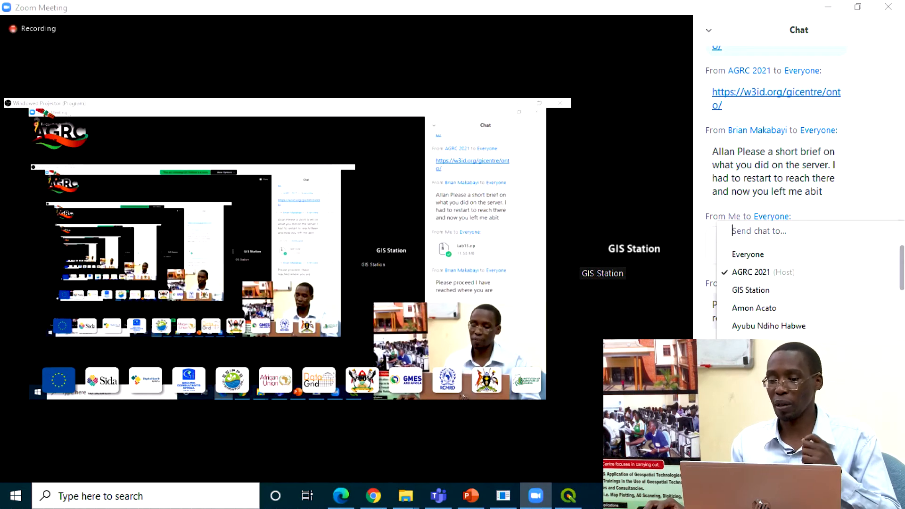
pyautogui.click(769, 255)
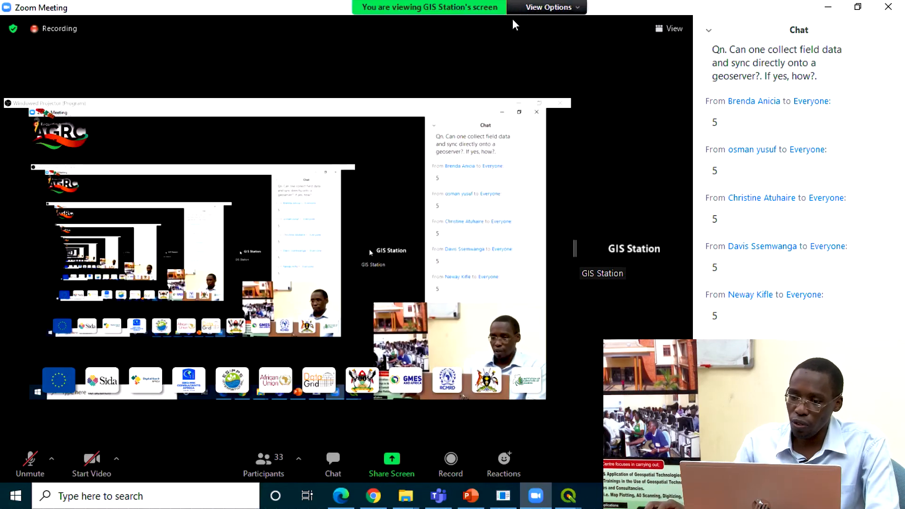
# Step: Switch to Lab3_Geoserver_Tutorial.pdf in Edge and go back to step 5 about creating a new workspace
pyautogui.moveTo(341, 501)
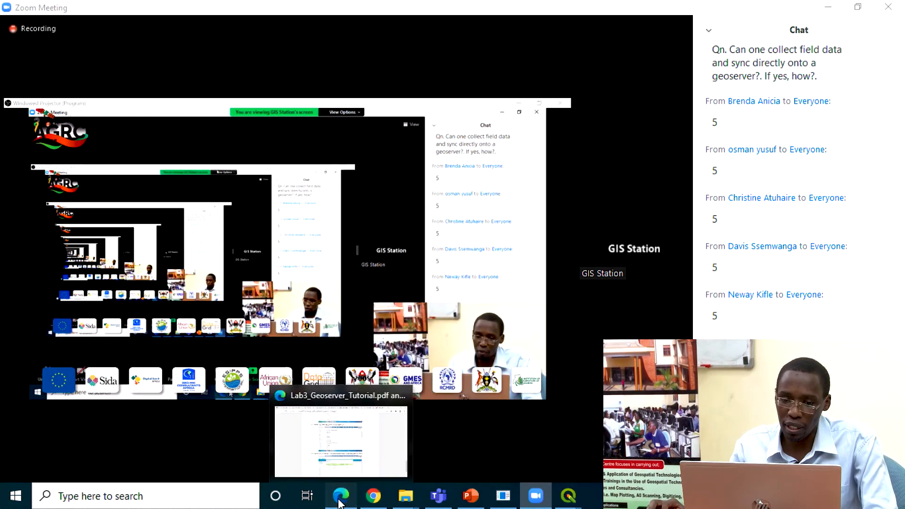
pyautogui.click(346, 460)
pyautogui.scroll(15, 448, 282)
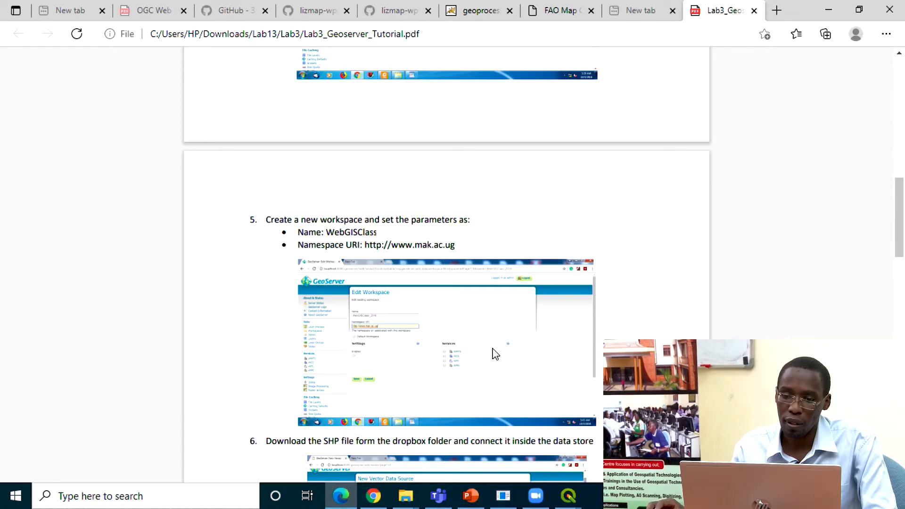
# Step: Review the Lab3 GeoServer tutorial from workspace creation in step 5 through step 12, and return to its title page
pyautogui.scroll(1, 403, 361)
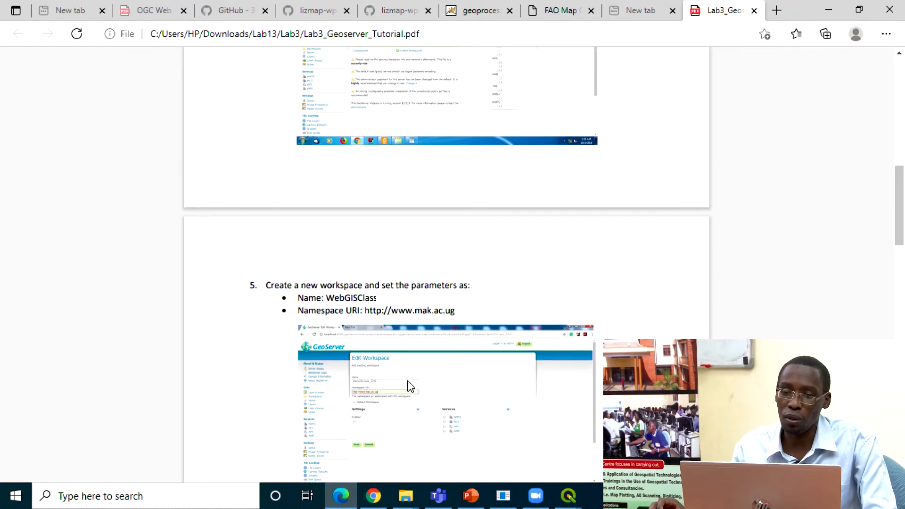
pyautogui.scroll(1, 425, 384)
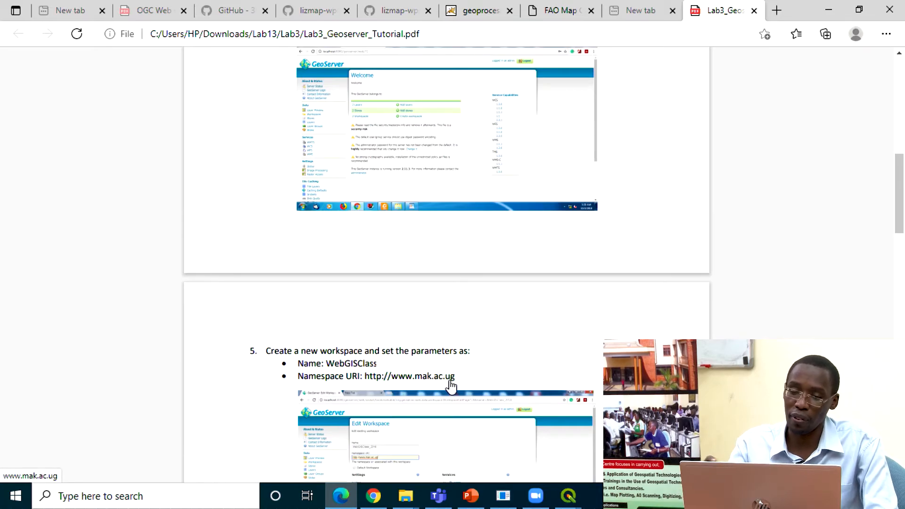
pyautogui.scroll(-2, 441, 422)
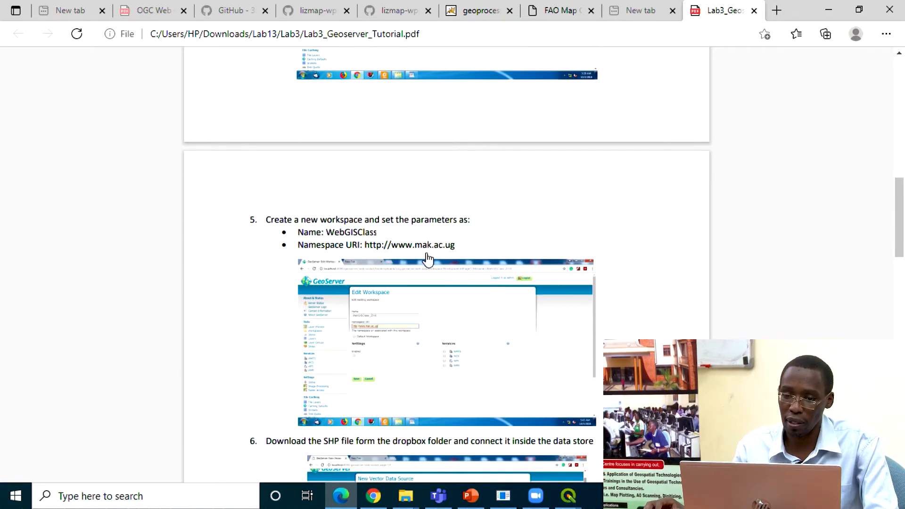
pyautogui.scroll(-4, 428, 257)
pyautogui.scroll(-1, 429, 263)
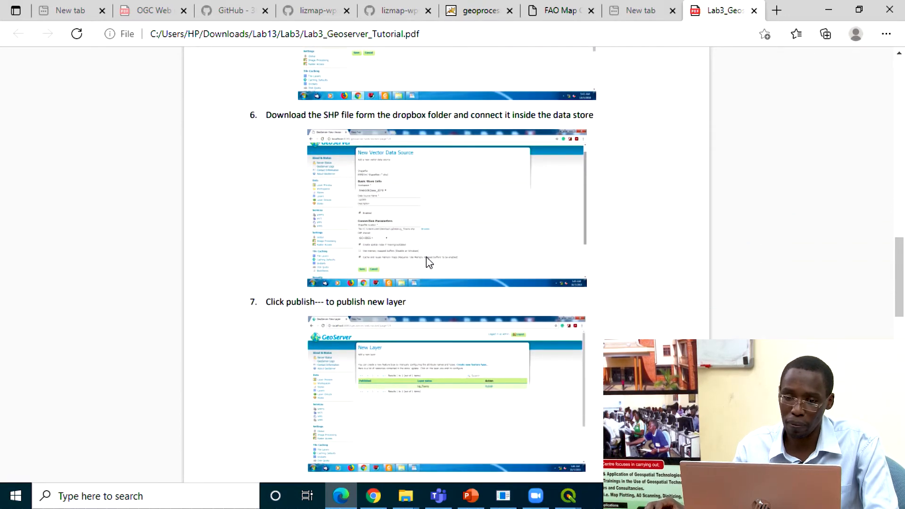
pyautogui.scroll(-8, 429, 263)
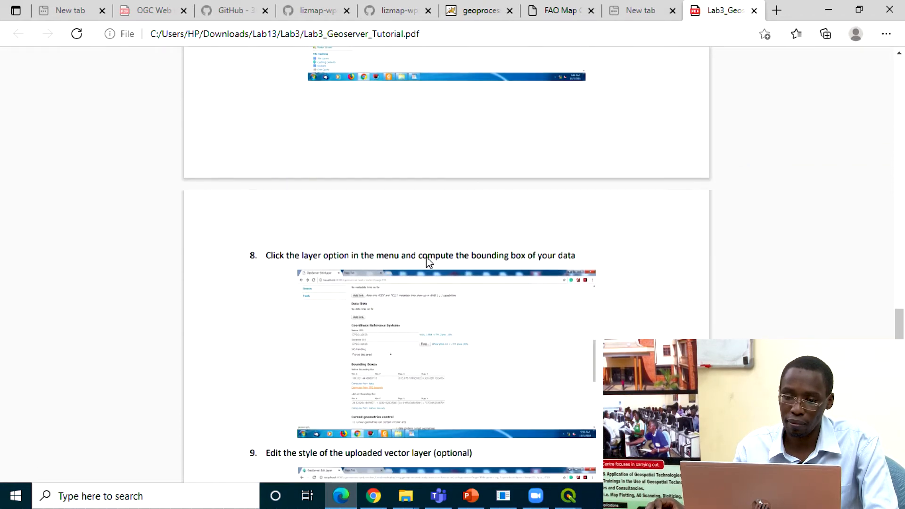
pyautogui.scroll(-6, 429, 262)
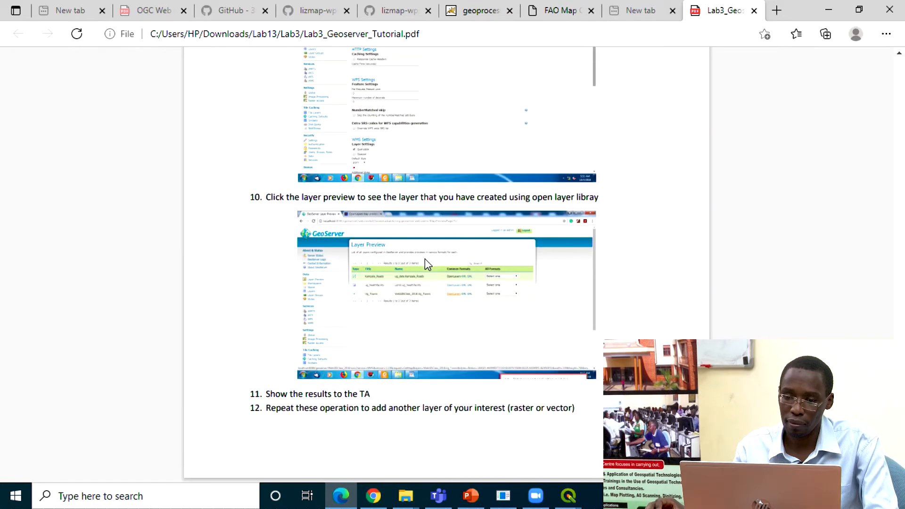
pyautogui.scroll(20, 426, 258)
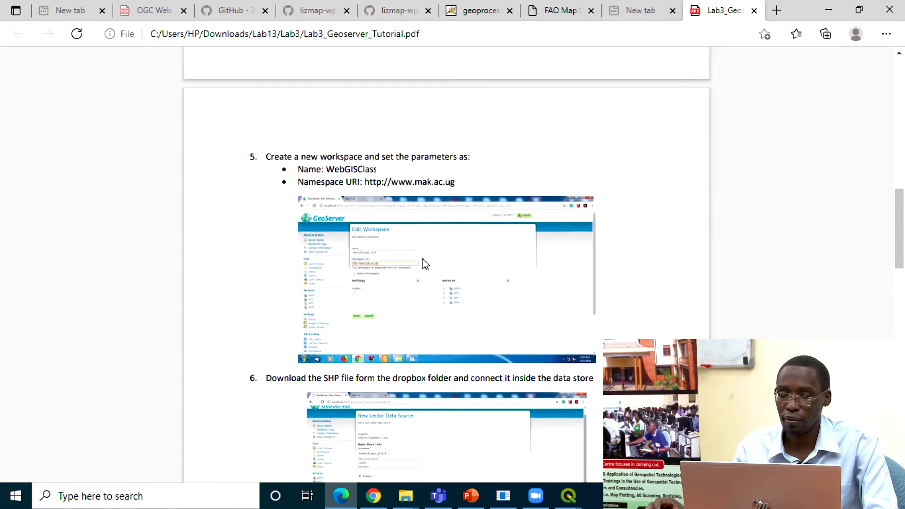
pyautogui.scroll(5, 425, 263)
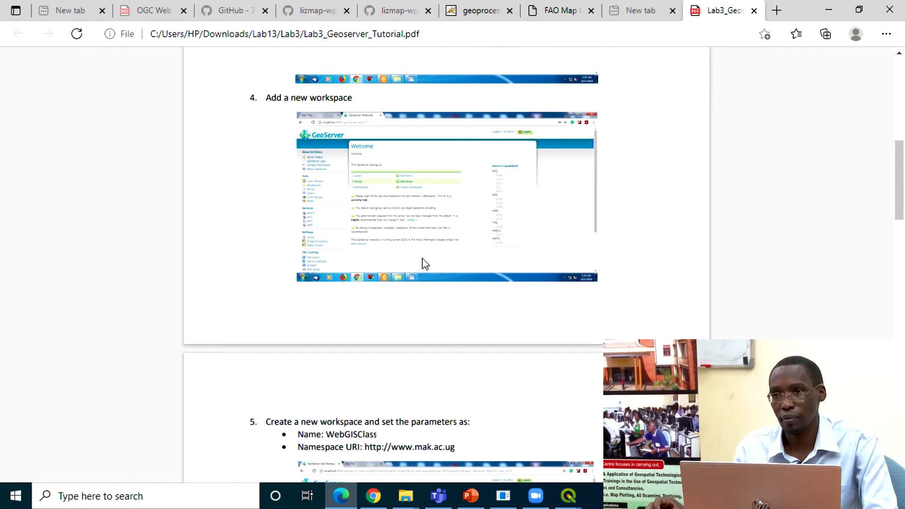
pyautogui.scroll(8, 426, 263)
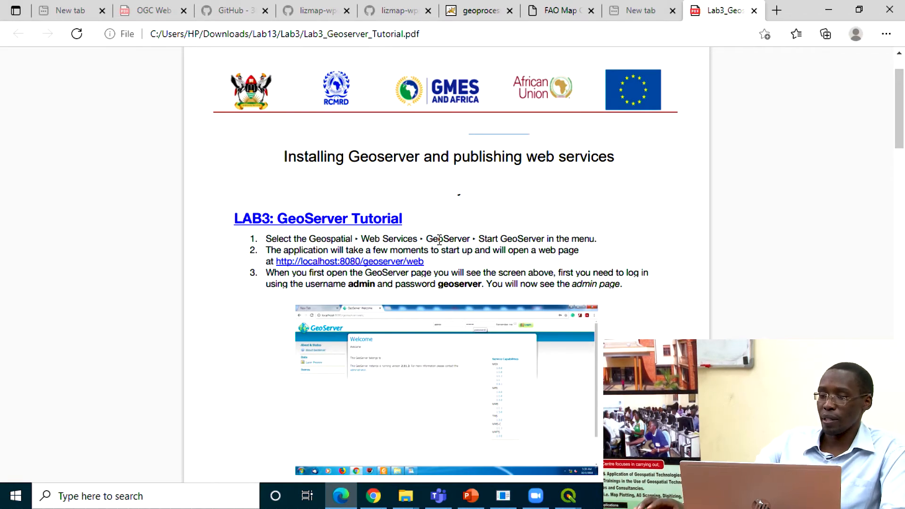
# Step: Switch to the Zoom meeting to check the chat, and close the AGRC2021:Ug_Schools attribute table in QGIS
pyautogui.click(535, 496)
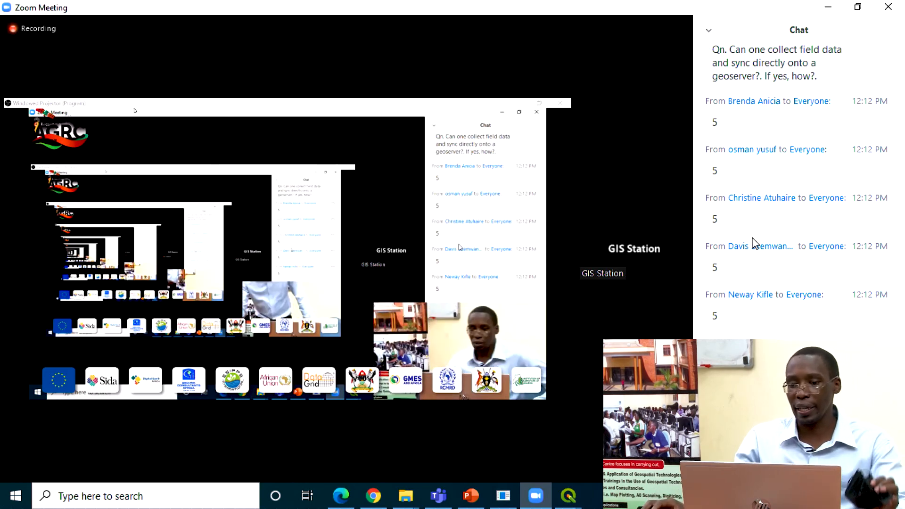
pyautogui.moveTo(619, 267)
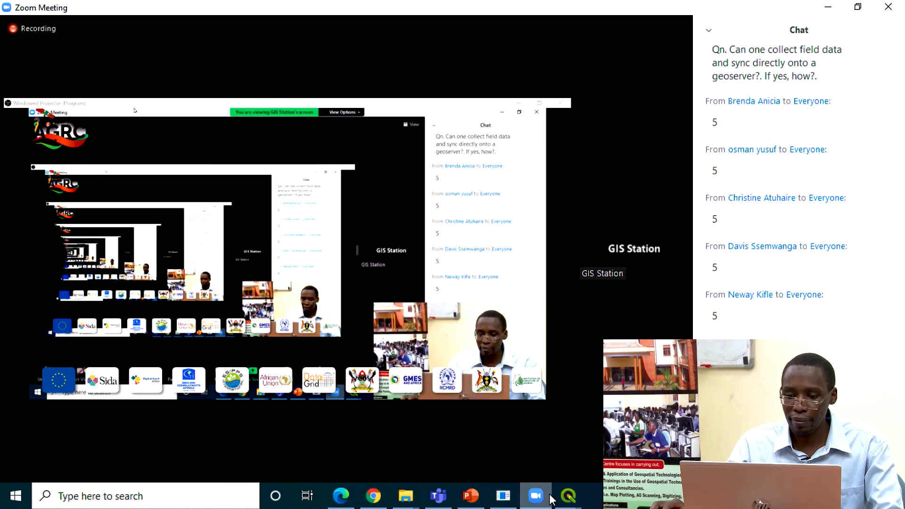
pyautogui.moveTo(568, 499)
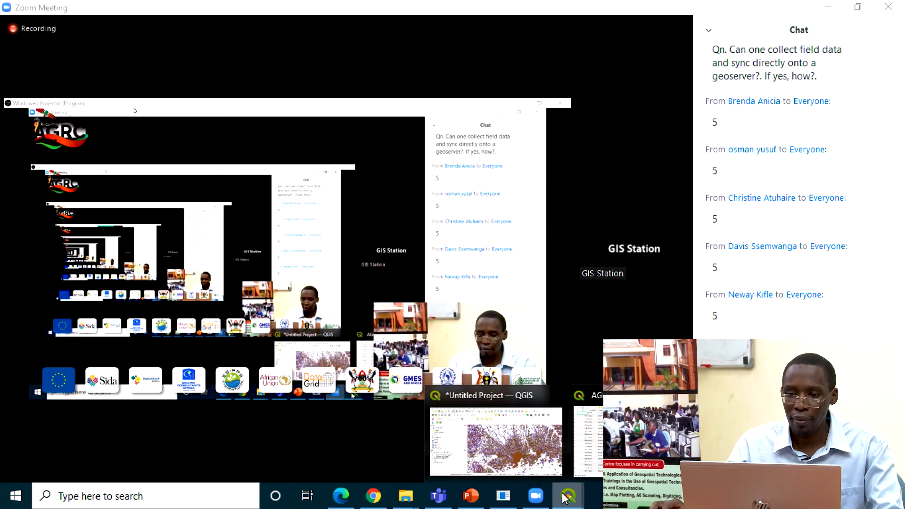
pyautogui.click(609, 441)
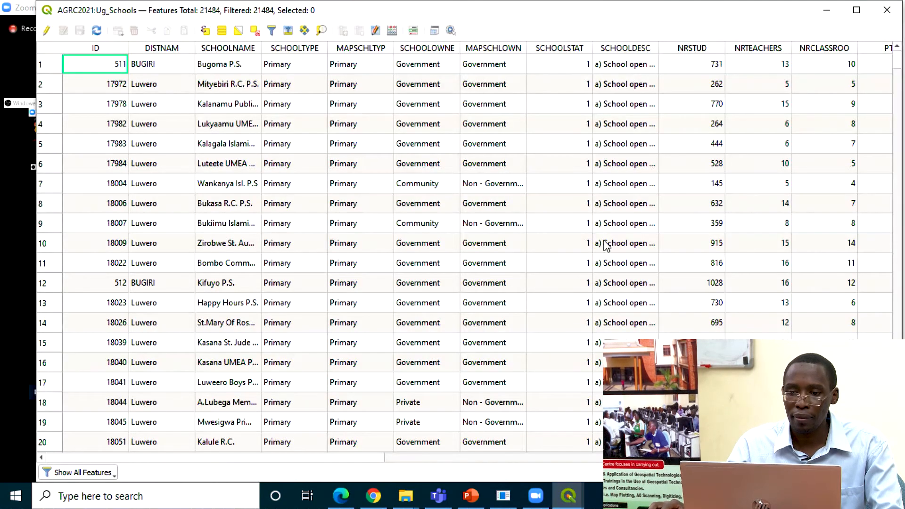
pyautogui.click(887, 10)
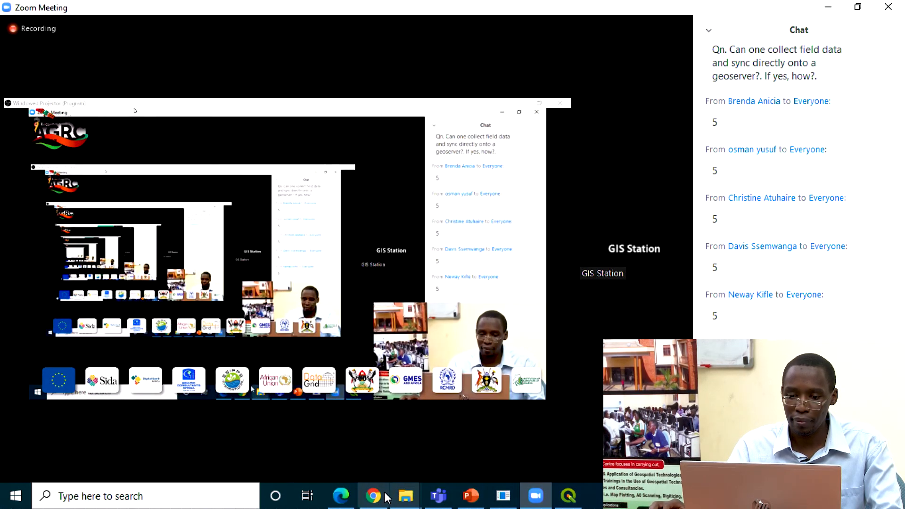
# Step: Switch to GeoServer in Chrome, view the workspaces, and start a new store with Shapefile as its vector data source
pyautogui.click(386, 495)
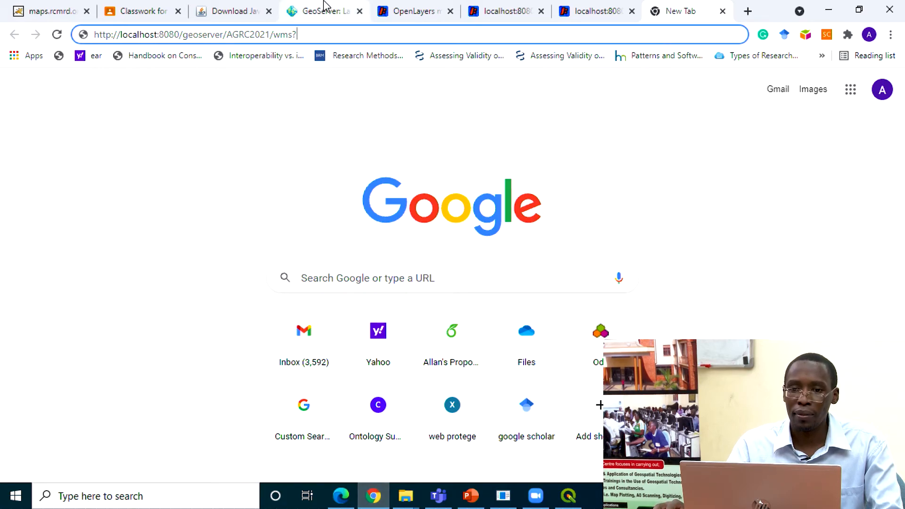
pyautogui.click(324, 5)
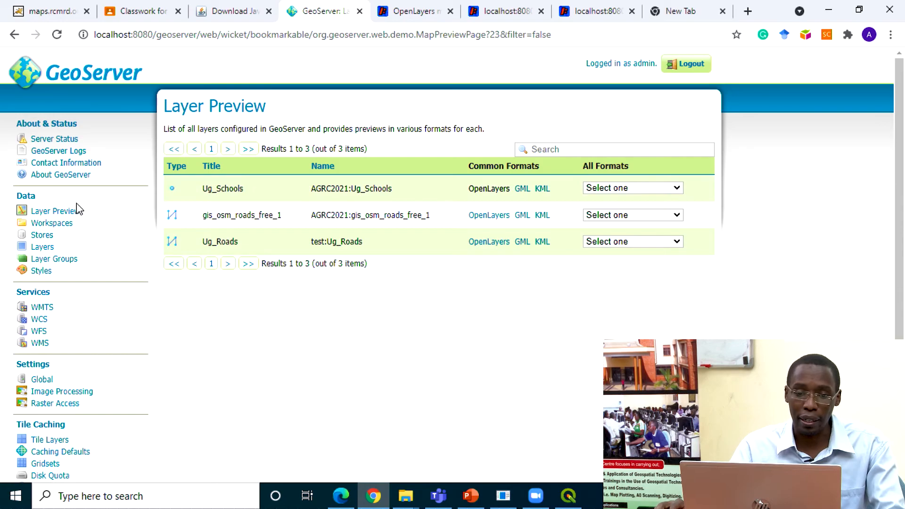
pyautogui.click(43, 226)
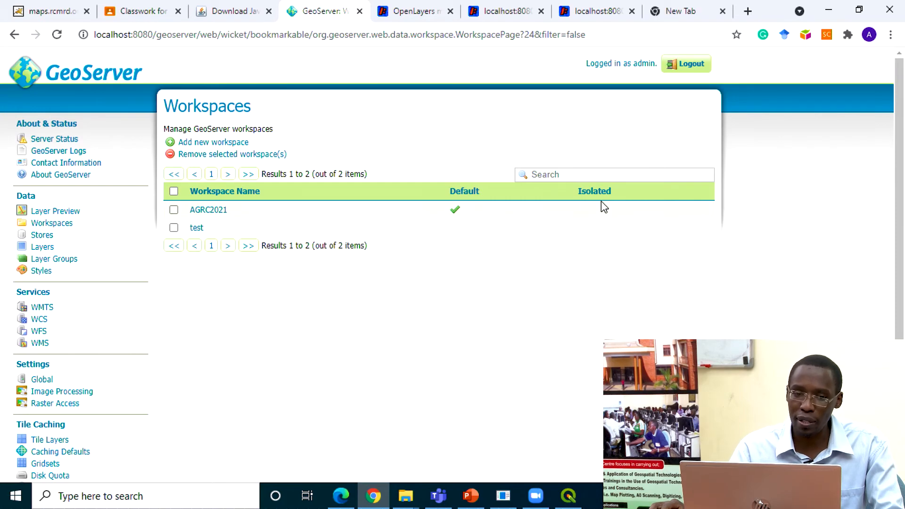
pyautogui.click(47, 235)
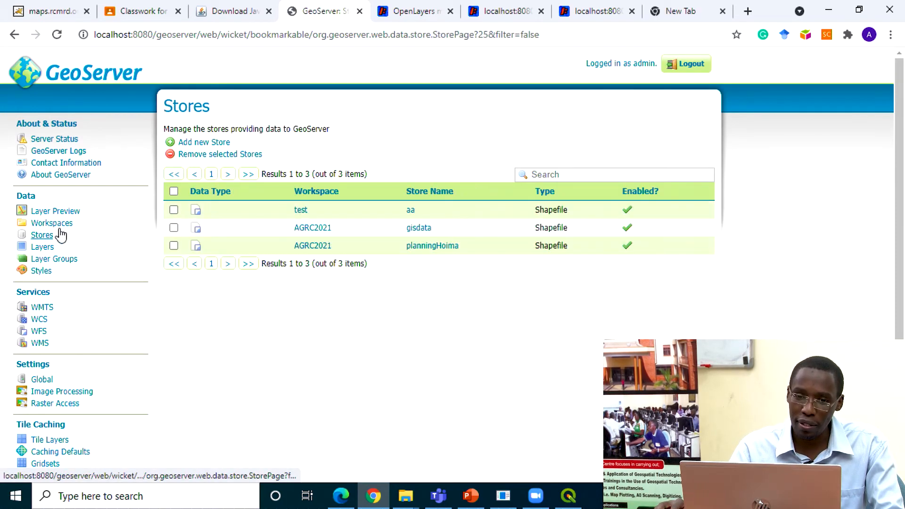
pyautogui.click(211, 143)
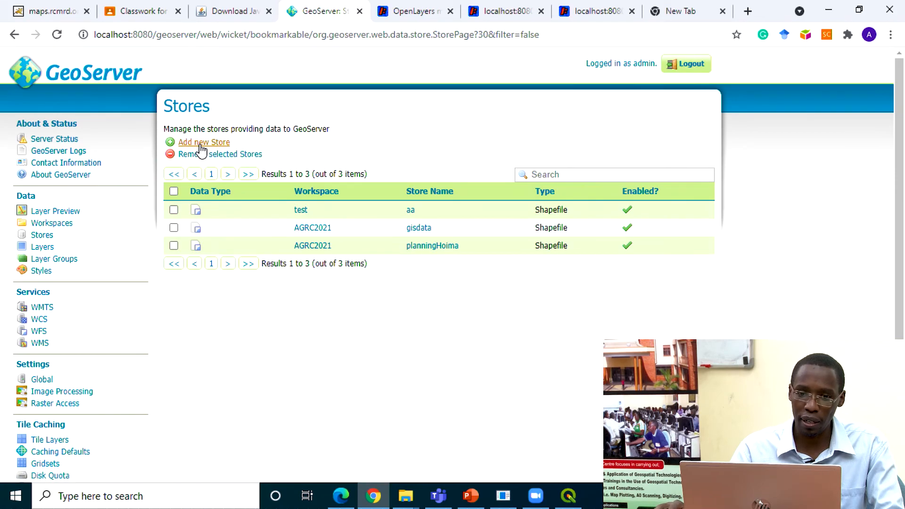
pyautogui.click(206, 143)
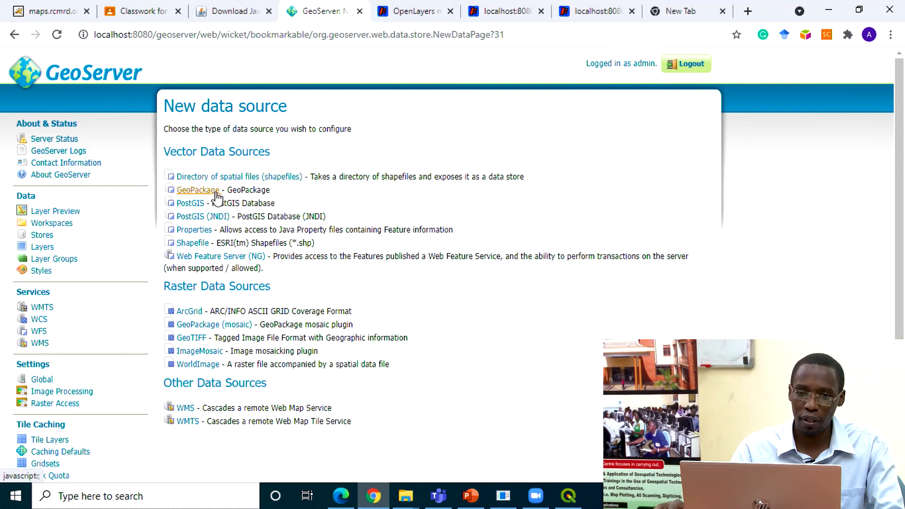
pyautogui.click(200, 243)
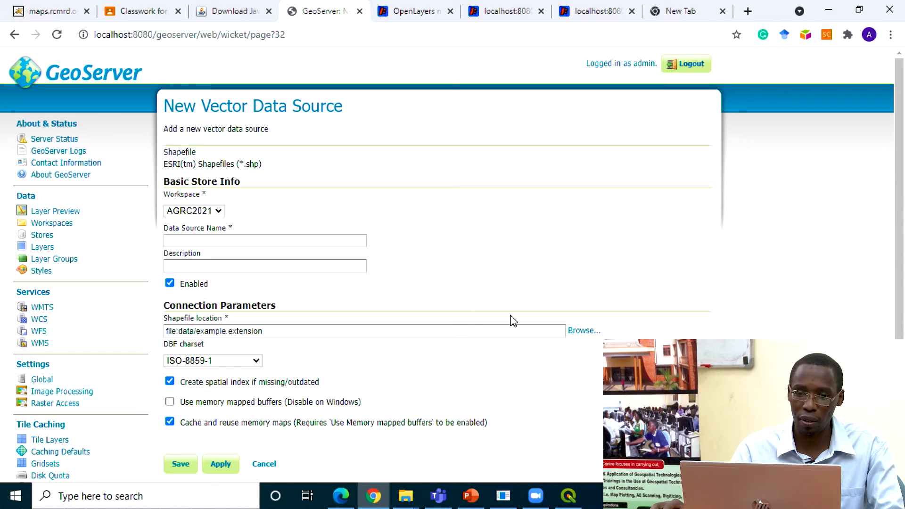
# Step: Browse for the shapefile location on Local Disk (C:) and open the Users/HP folder
pyautogui.click(584, 330)
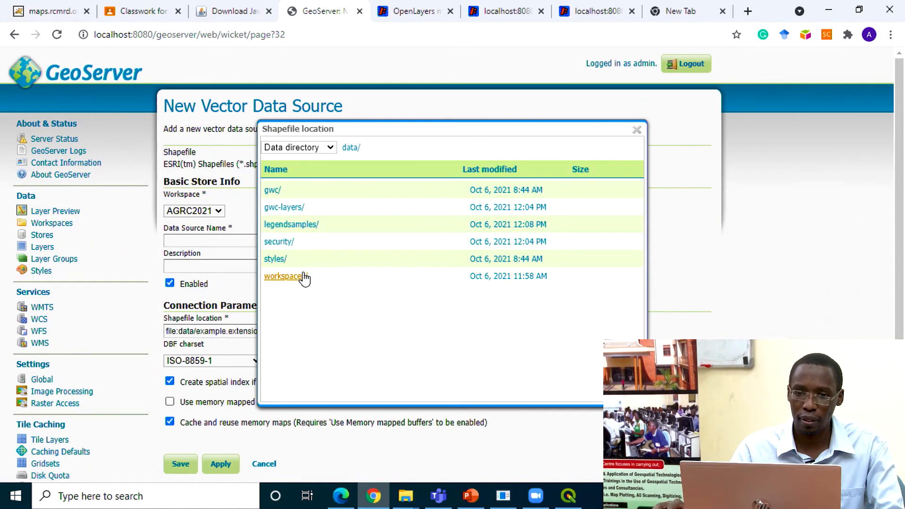
pyautogui.click(331, 149)
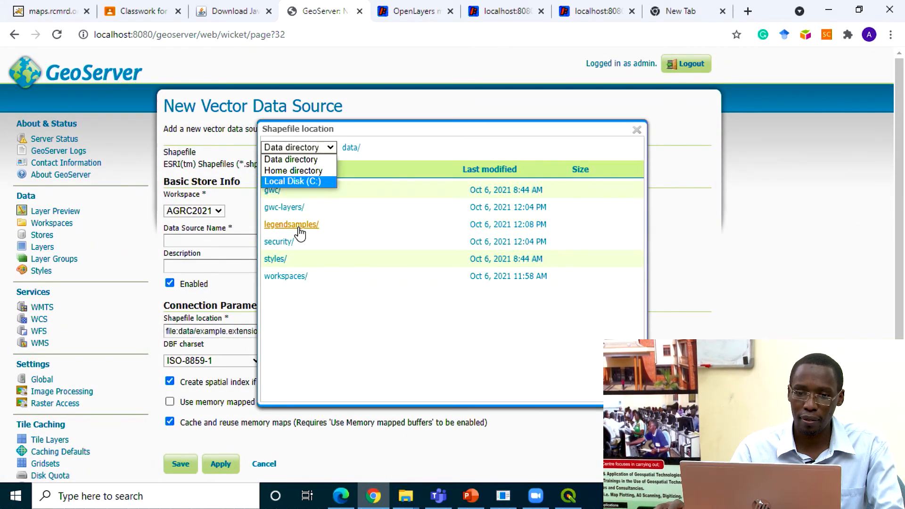
pyautogui.click(313, 182)
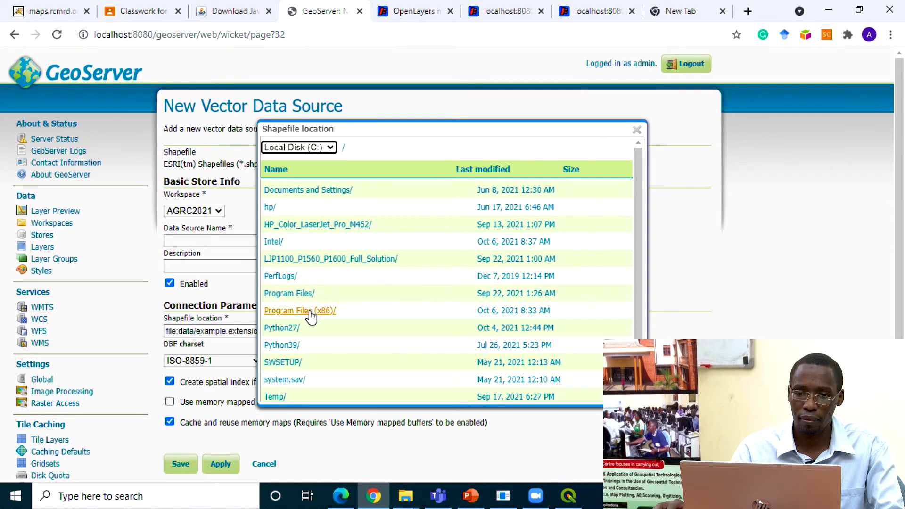
pyautogui.scroll(-1, 290, 280)
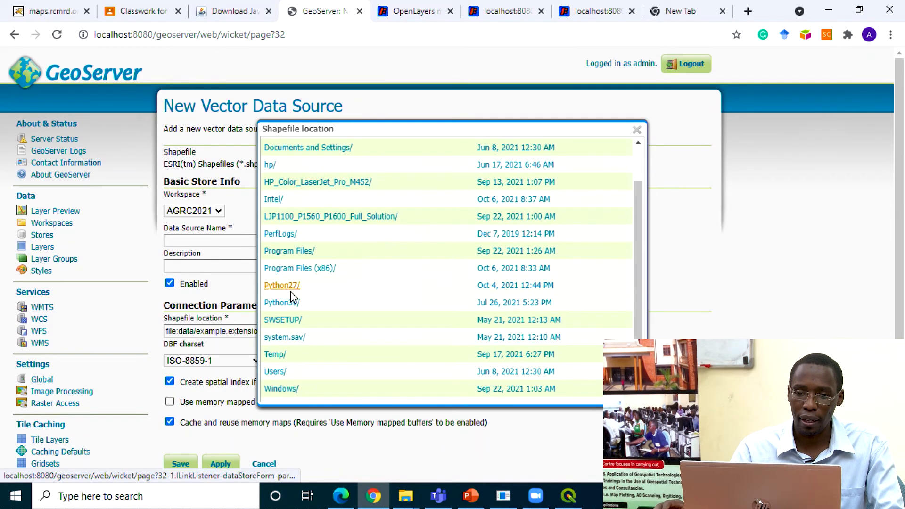
pyautogui.click(284, 375)
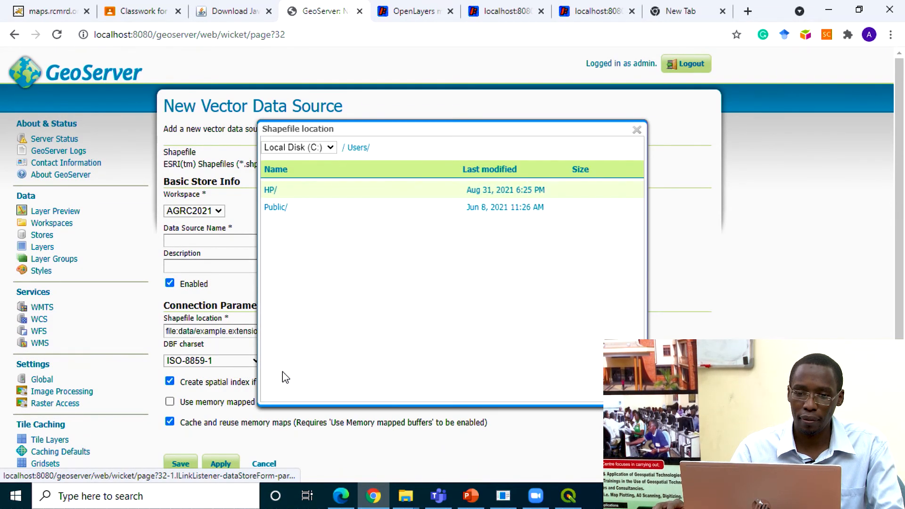
pyautogui.click(275, 192)
# Step: Choose Ug_Roads_UNRA_2012.shp from the Desktop/Conference/GIS data folder as the shapefile location
pyautogui.scroll(-2, 314, 295)
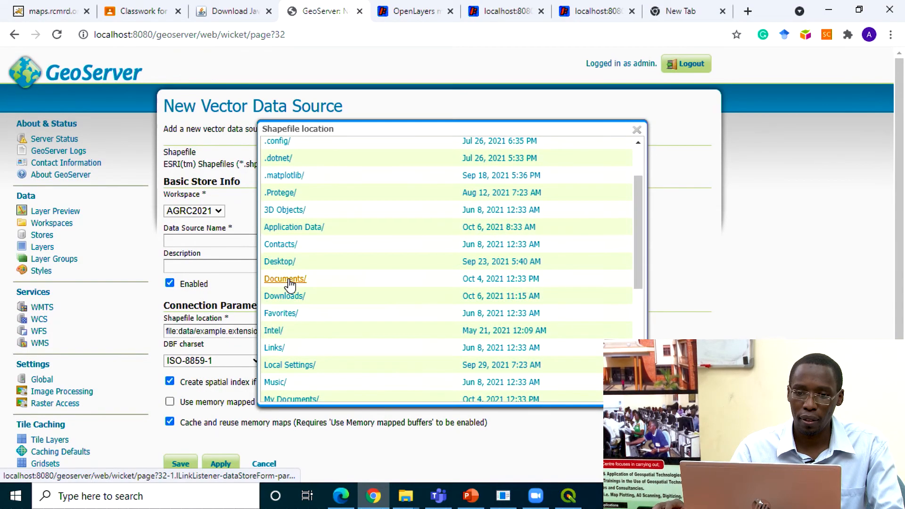
pyautogui.scroll(2, 297, 194)
pyautogui.scroll(-3, 290, 213)
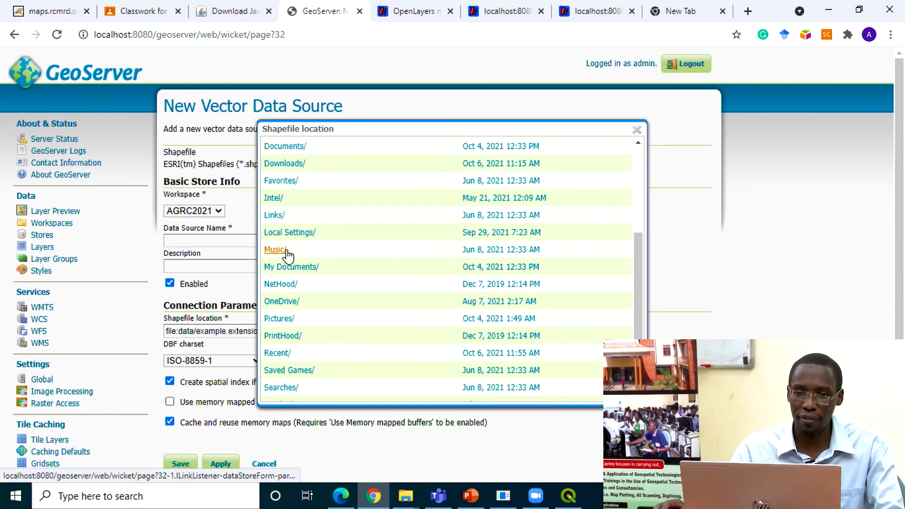
pyautogui.scroll(1, 287, 172)
pyautogui.scroll(3, 285, 212)
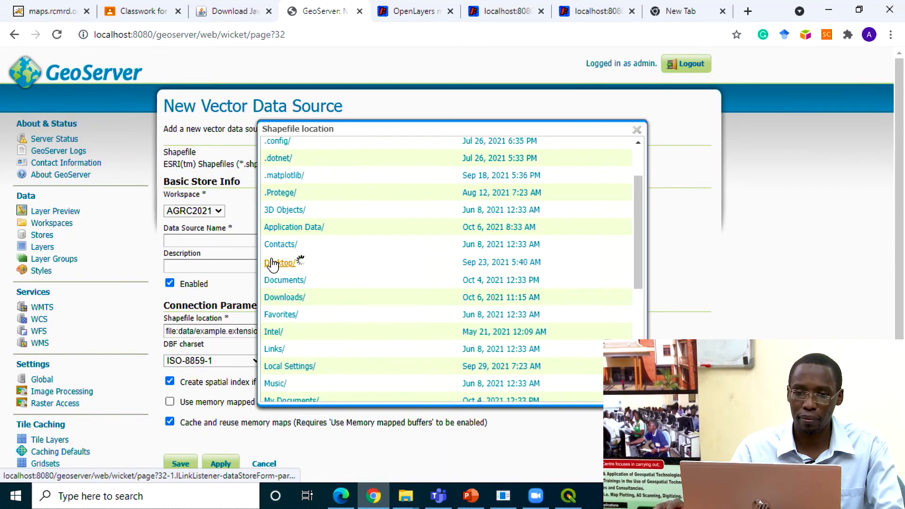
pyautogui.click(280, 261)
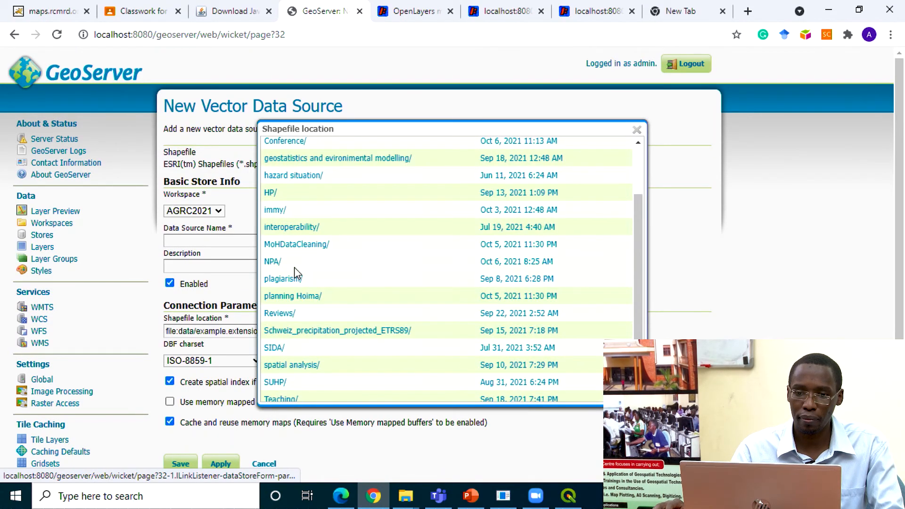
pyautogui.click(295, 147)
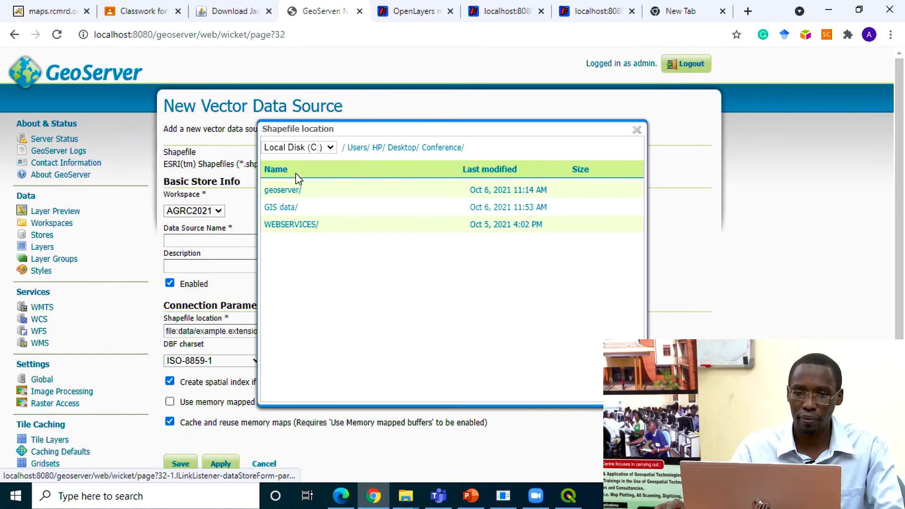
pyautogui.click(283, 208)
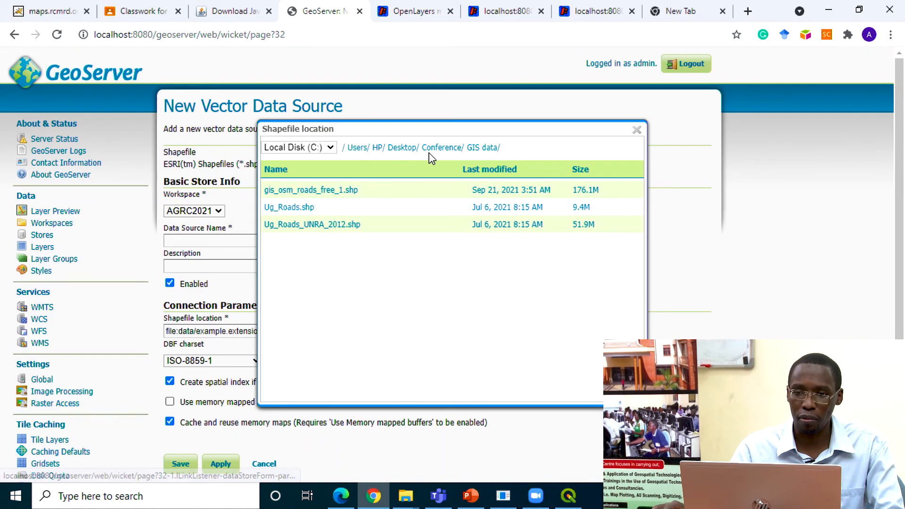
pyautogui.click(455, 148)
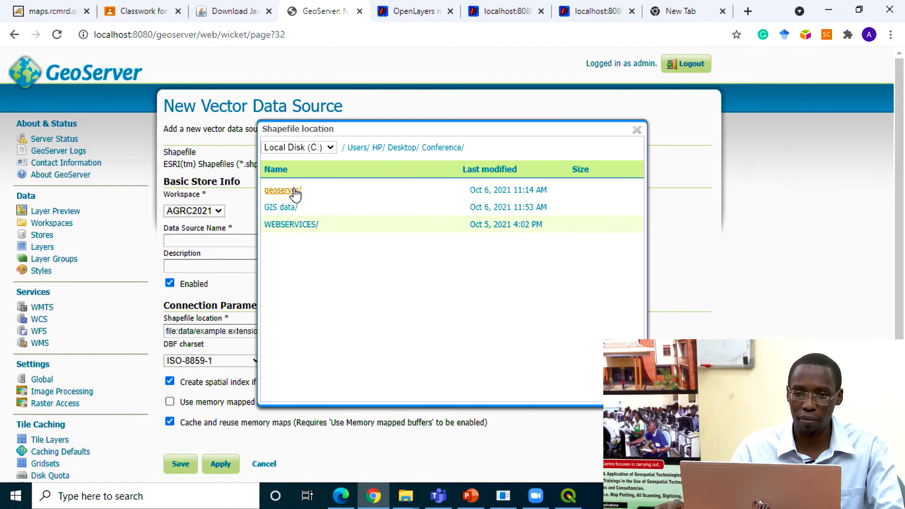
pyautogui.click(287, 209)
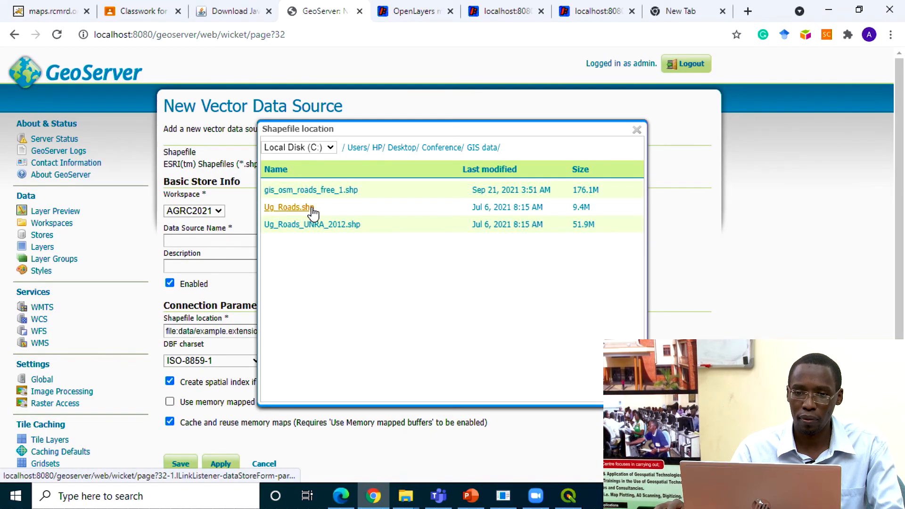
pyautogui.click(294, 225)
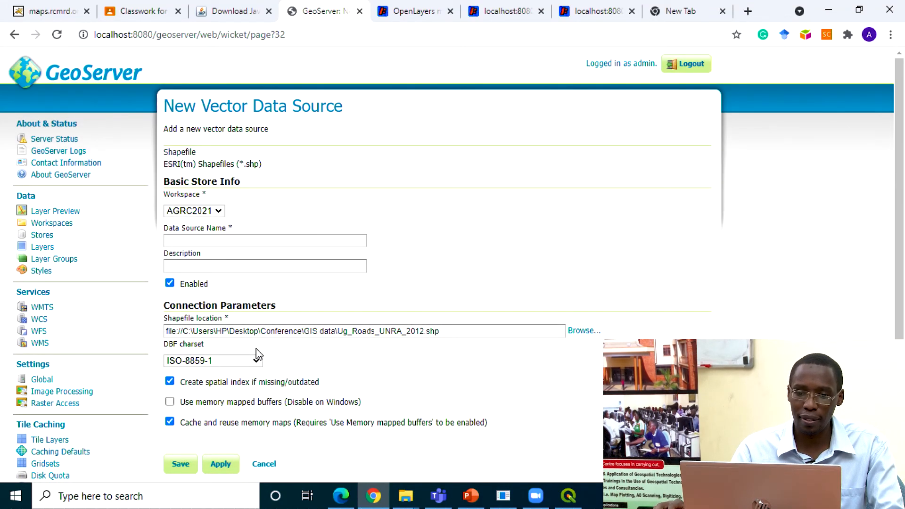
# Step: Name the new vector data source xxxxxxxcxa and save the shapefile store in the AGRC2021 workspace
pyautogui.click(208, 240)
pyautogui.write('xxxxxx')
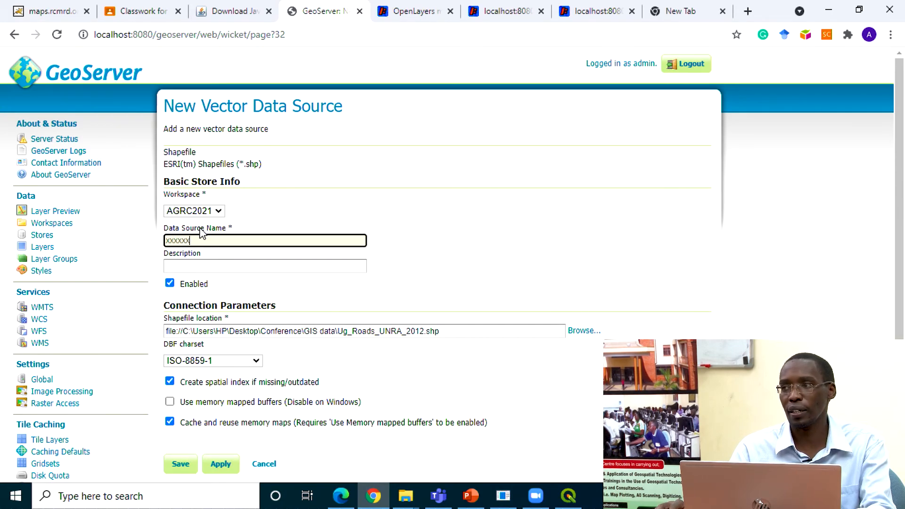
pyautogui.write('xxxxxcxa')
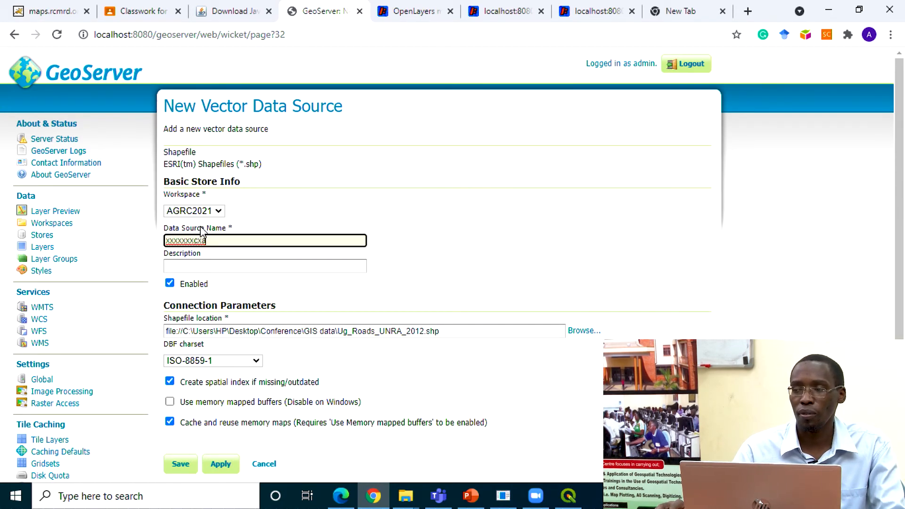
pyautogui.click(180, 467)
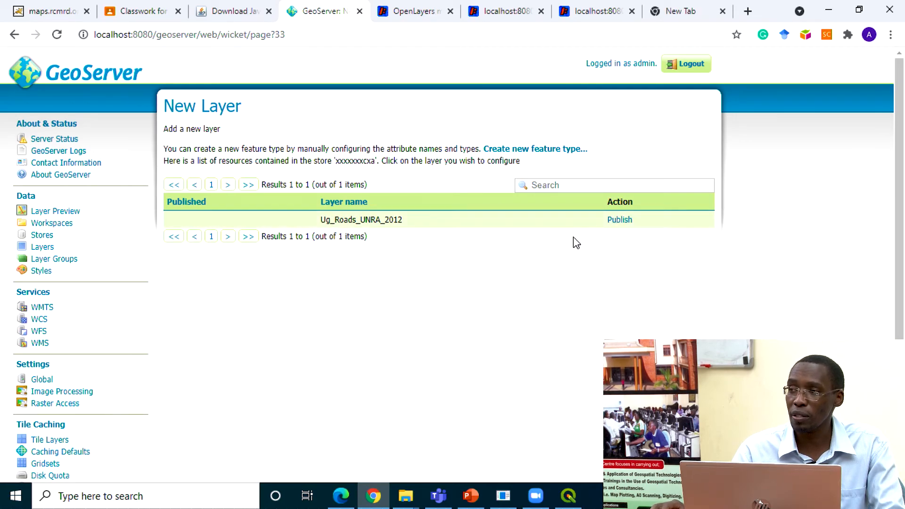
# Step: Start publishing the Ug_Roads_UNRA_2012 layer, computing its native bounding box from data and its lat/lon bounding box from native bounds
pyautogui.click(631, 224)
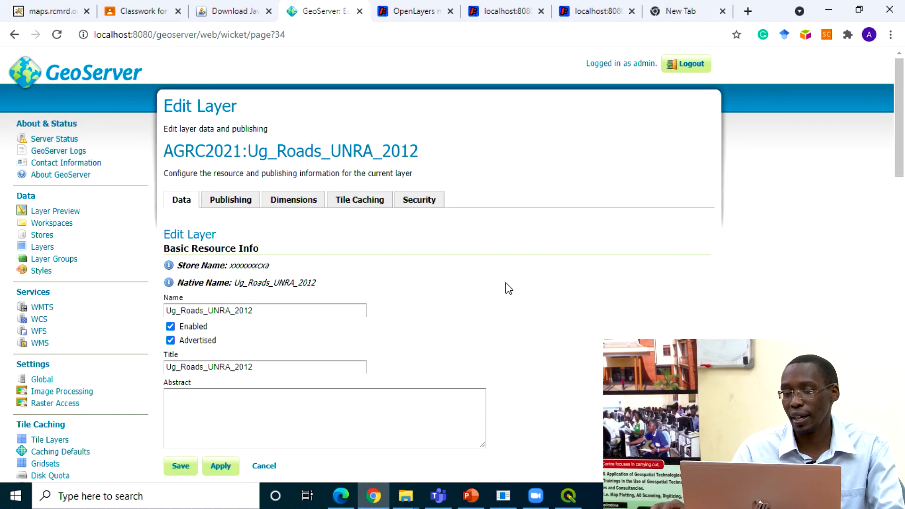
pyautogui.scroll(-8, 492, 290)
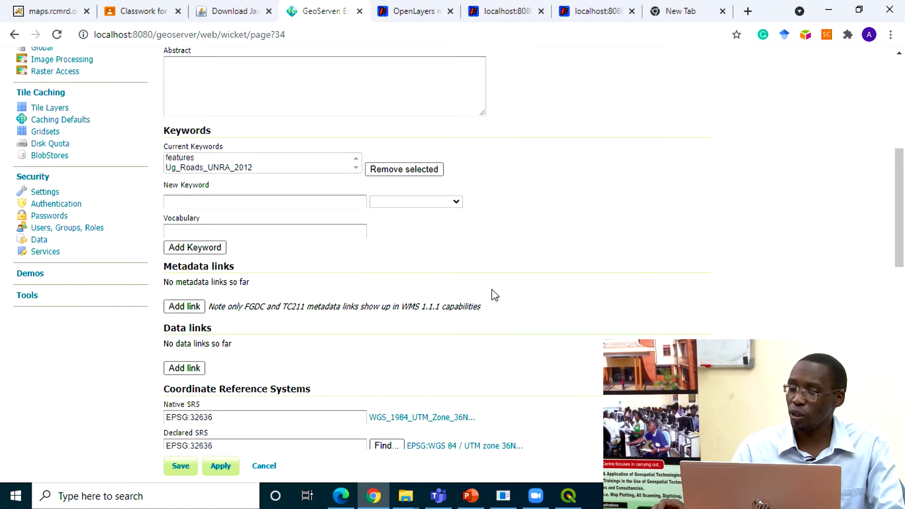
pyautogui.scroll(-2, 491, 289)
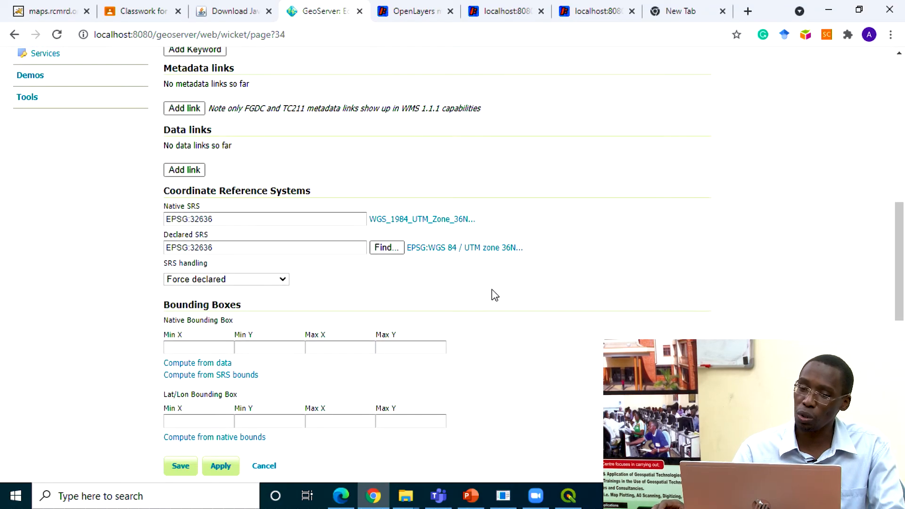
pyautogui.scroll(-1, 491, 290)
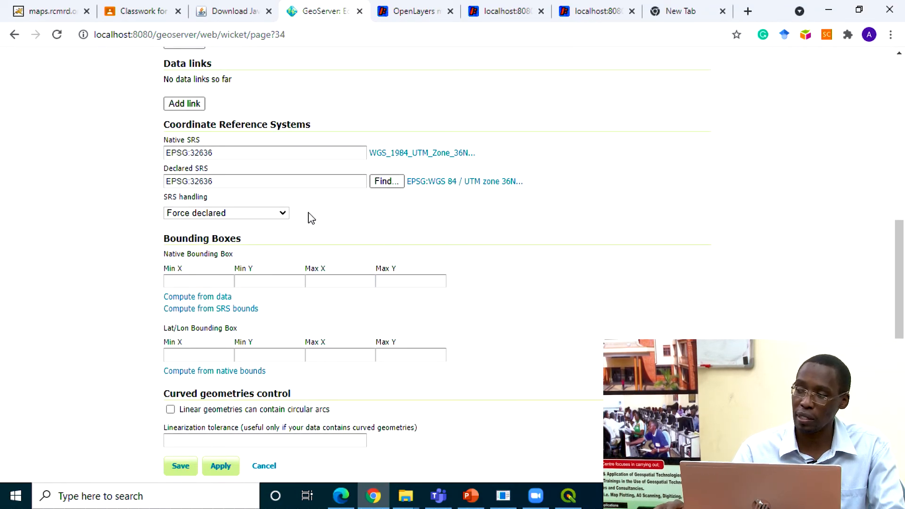
pyautogui.click(196, 309)
pyautogui.click(201, 298)
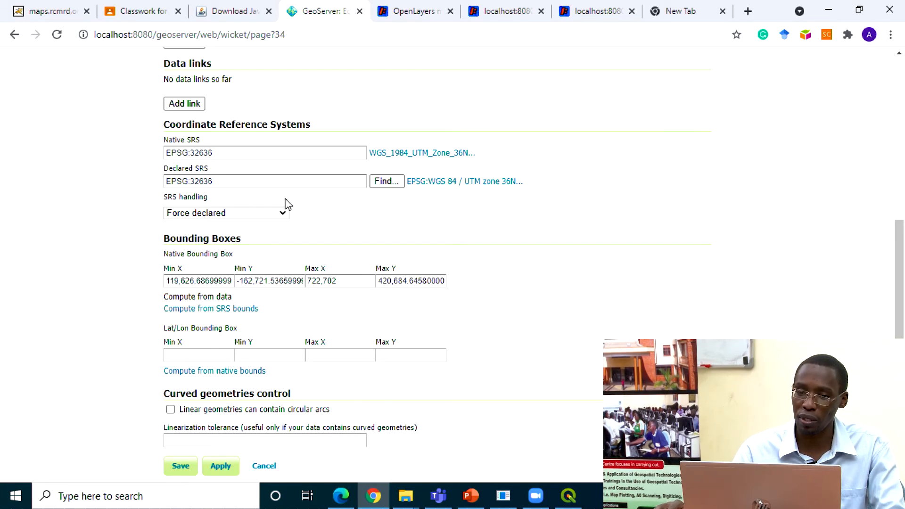
pyautogui.click(232, 372)
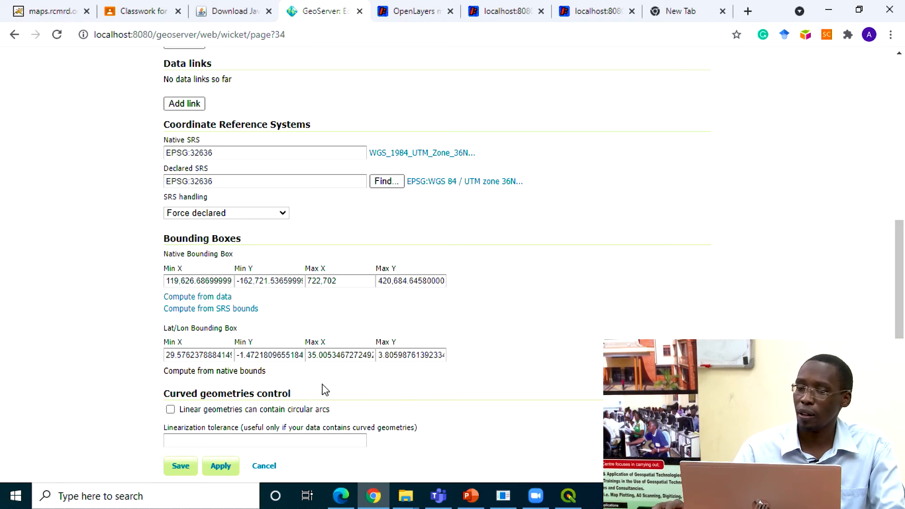
# Step: Review the Ug_Roads_UNRA_2012 layer's publishing settings with the default line style and save the layer
pyautogui.scroll(-3, 329, 389)
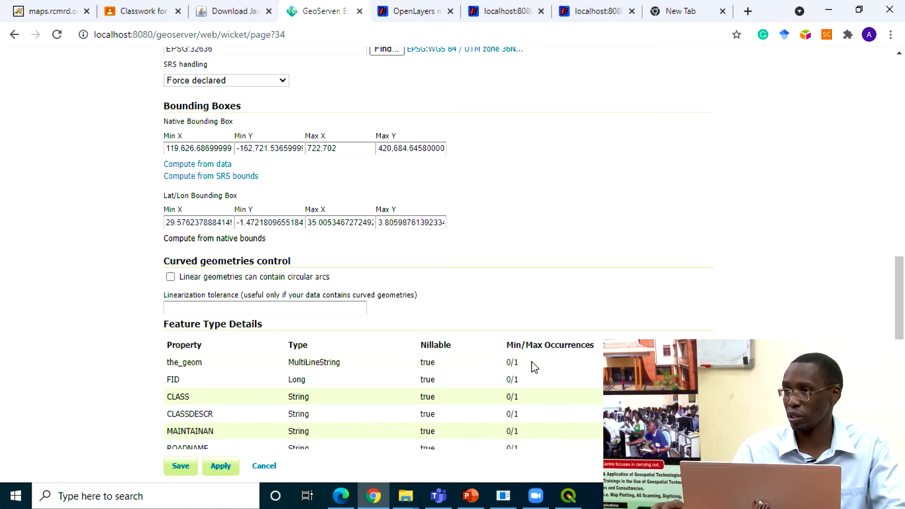
pyautogui.scroll(5, 533, 361)
pyautogui.scroll(10, 533, 361)
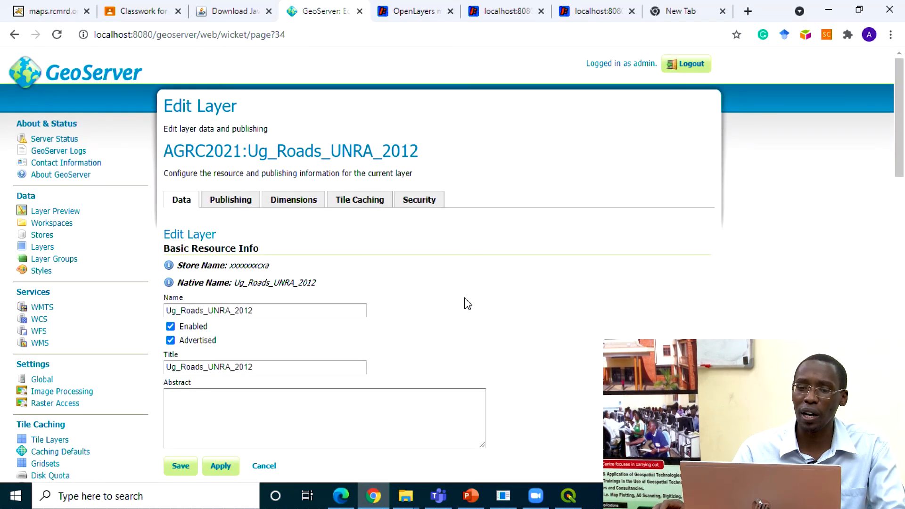
pyautogui.click(237, 207)
pyautogui.scroll(-8, 372, 292)
pyautogui.scroll(-5, 377, 303)
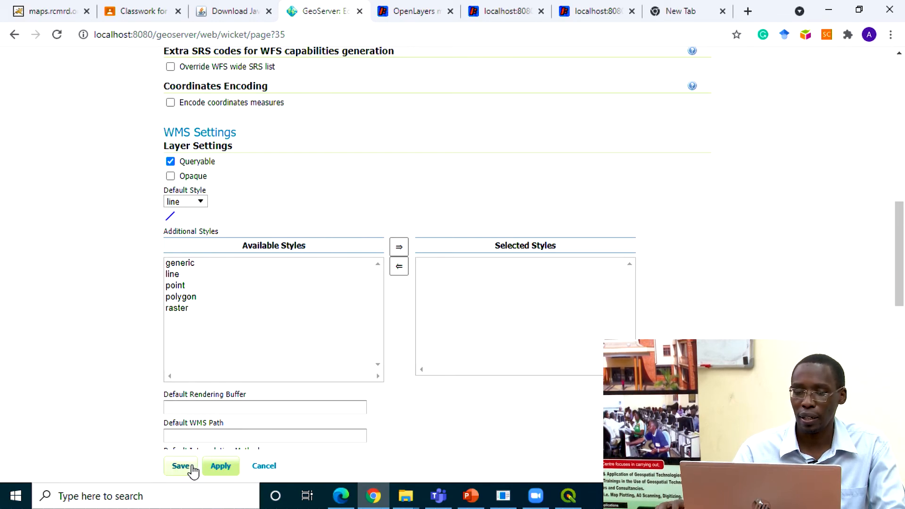
pyautogui.click(179, 466)
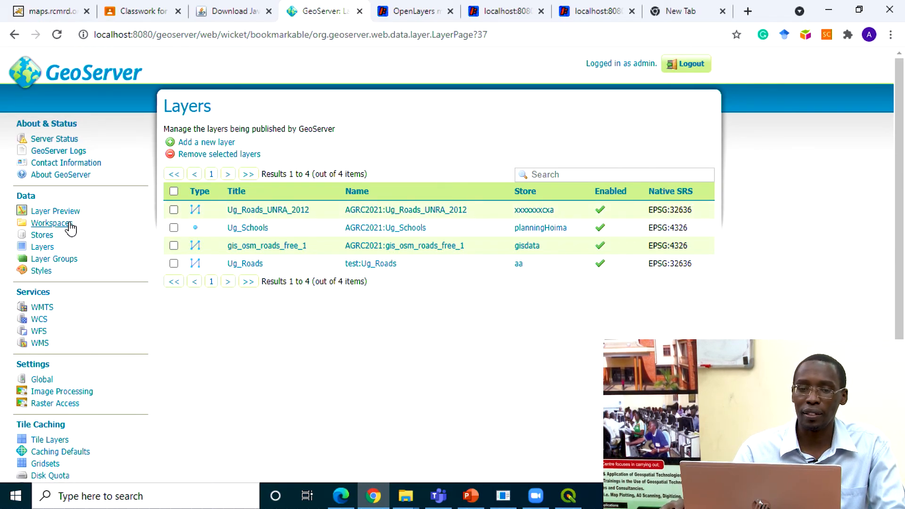
# Step: Open the layer previews and download AGRC2021:Ug_Roads_UNRA_2012 in WMS GeoTiff format
pyautogui.click(57, 211)
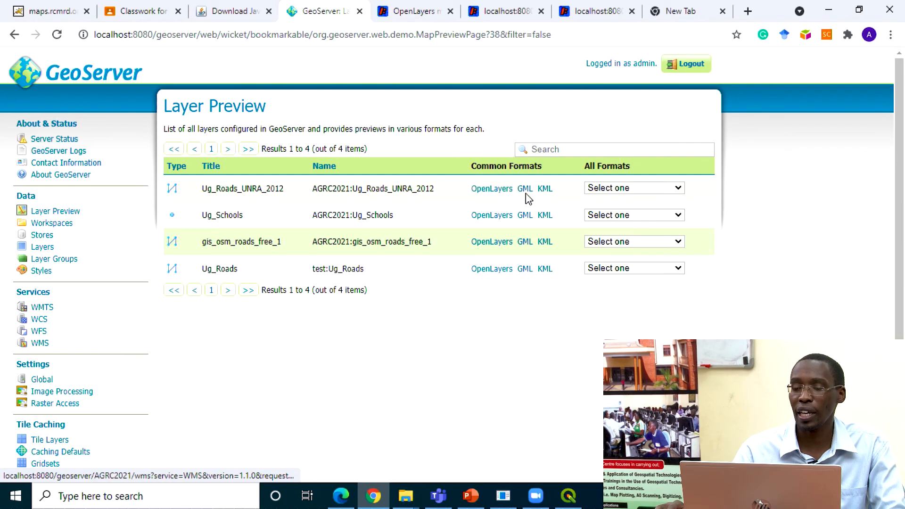
pyautogui.click(613, 188)
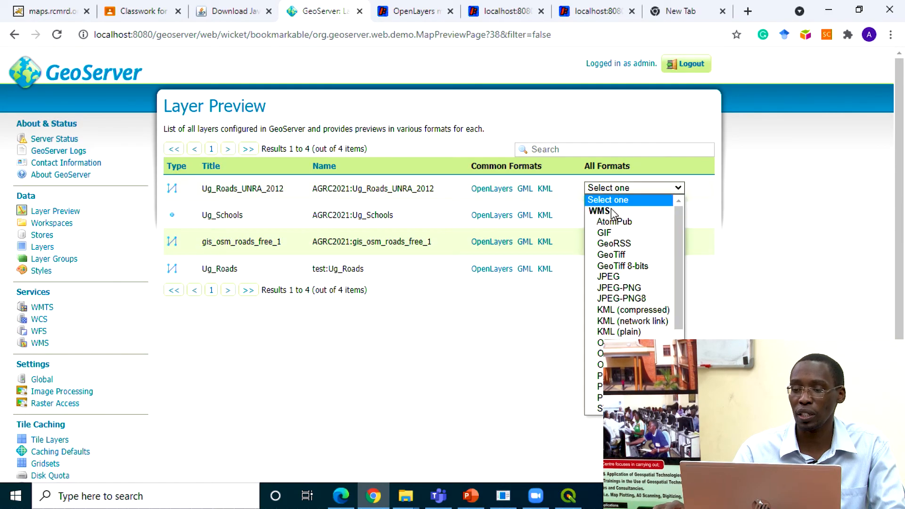
pyautogui.click(605, 259)
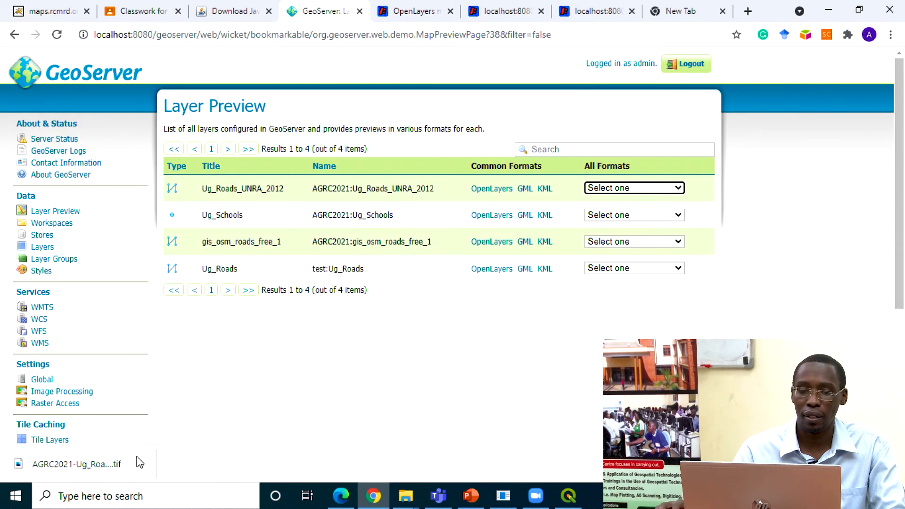
# Step: Preview AGRC2021:Ug_Roads_UNRA_2012 in OpenLayers, inspect the road map and its request URL, and return to the GeoServer layer previews
pyautogui.click(500, 190)
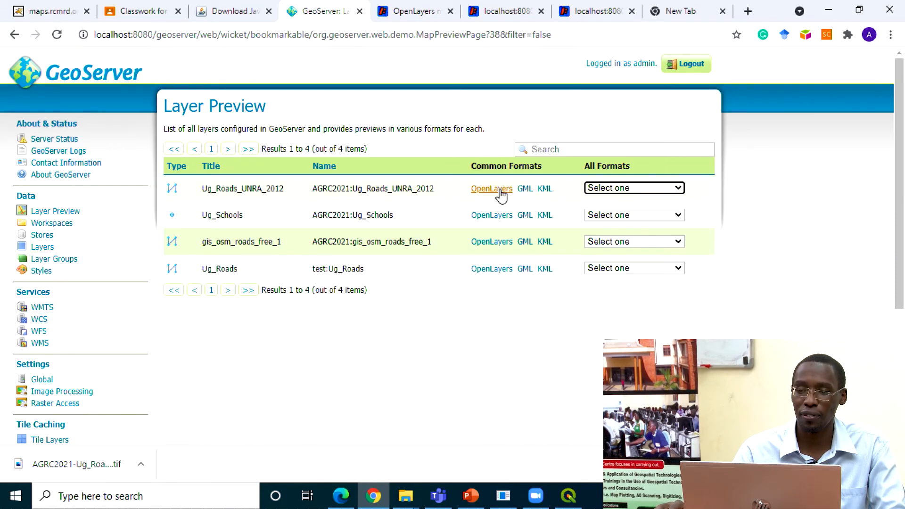
pyautogui.scroll(1, 228, 312)
pyautogui.scroll(-3, 333, 231)
pyautogui.scroll(3, 333, 231)
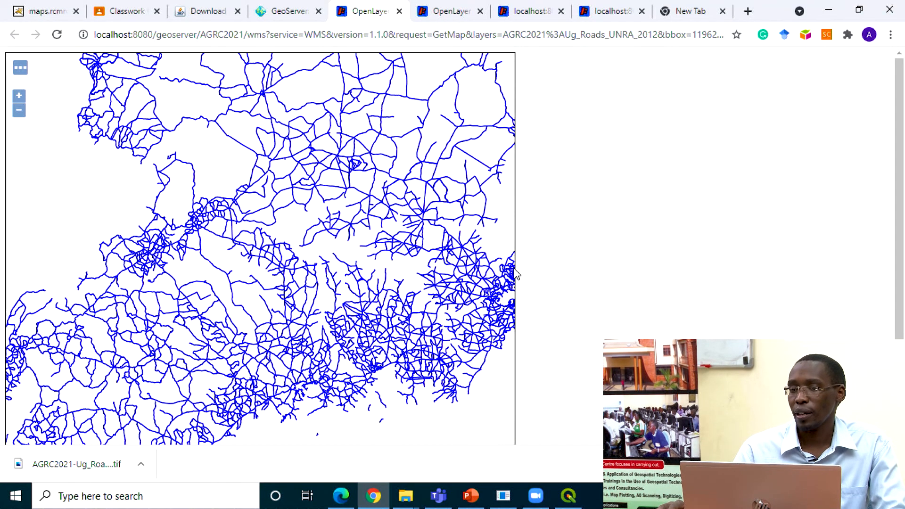
pyautogui.click(606, 35)
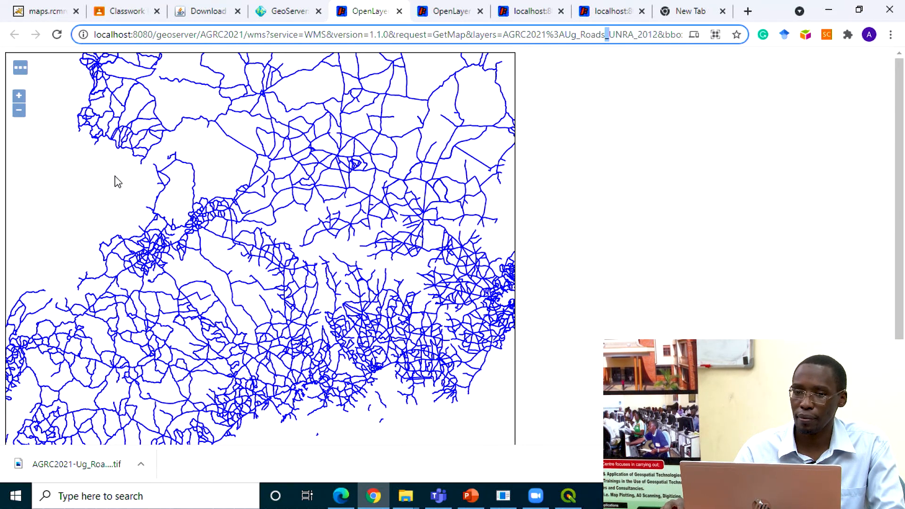
pyautogui.click(279, 14)
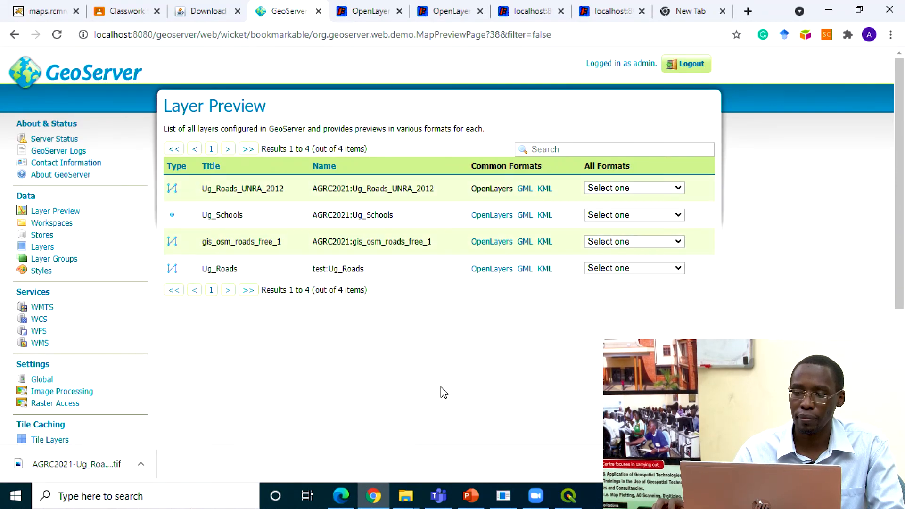
# Step: Switch to QGIS to view the loaded layers, and switch to the Zoom meeting to read the chat
pyautogui.click(568, 495)
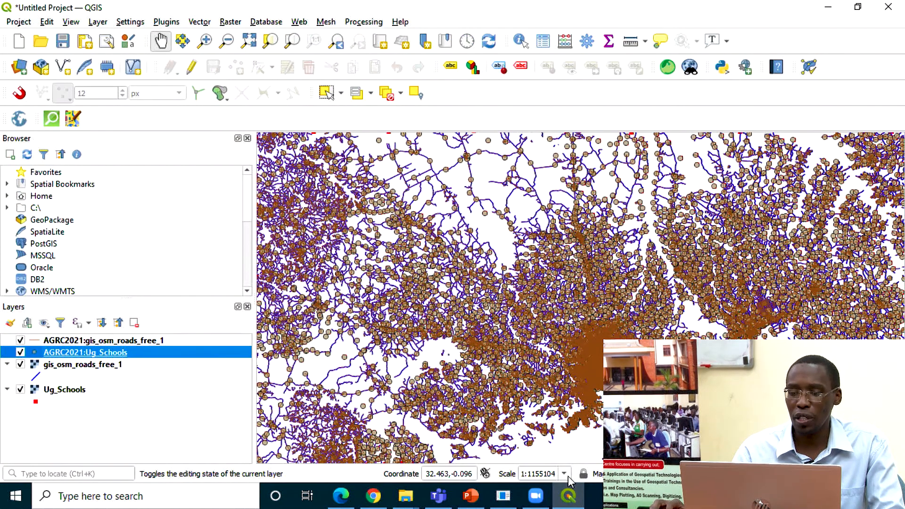
pyautogui.click(570, 497)
pyautogui.click(536, 499)
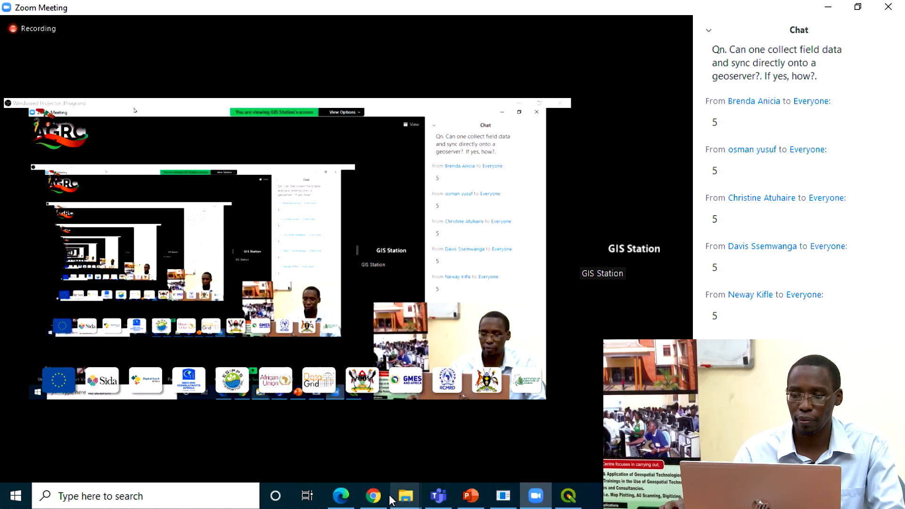
# Step: Switch to Edge to view Lab3_Geoserver_Tutorial.pdf, and return to GeoServer in Chrome
pyautogui.moveTo(377, 497)
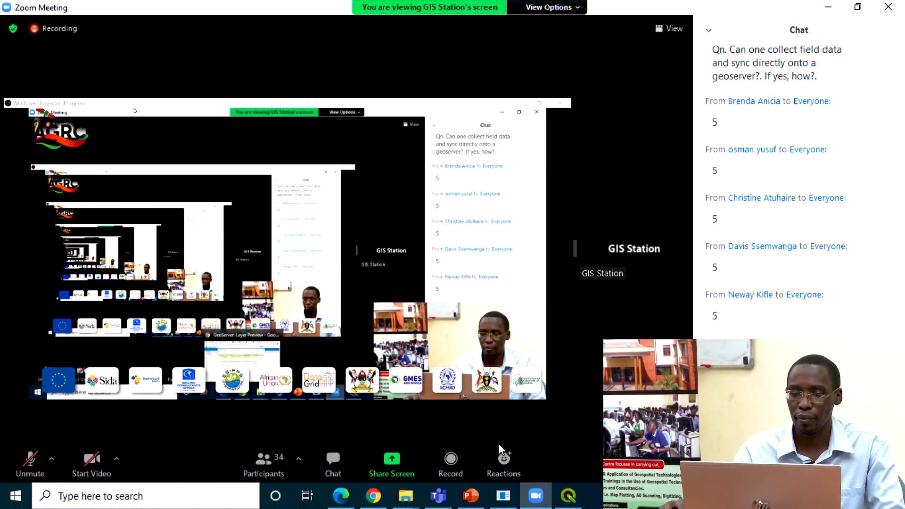
pyautogui.click(344, 496)
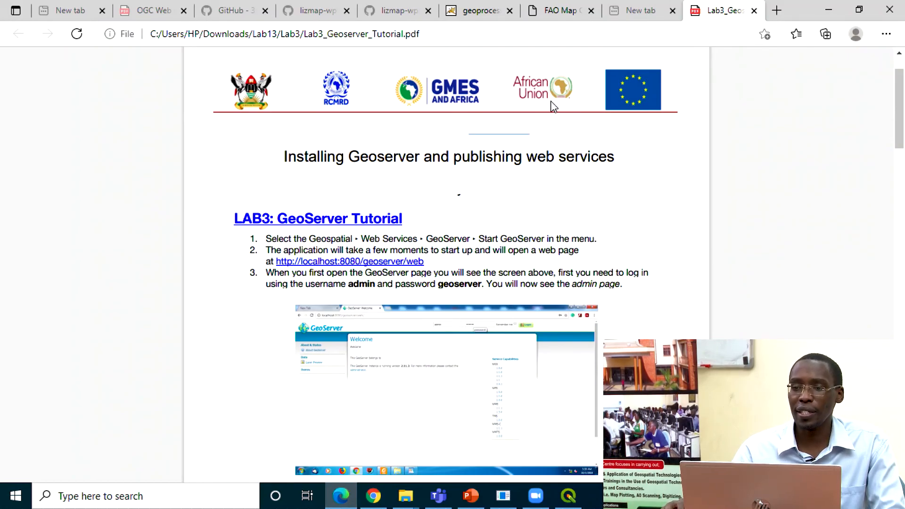
pyautogui.click(373, 497)
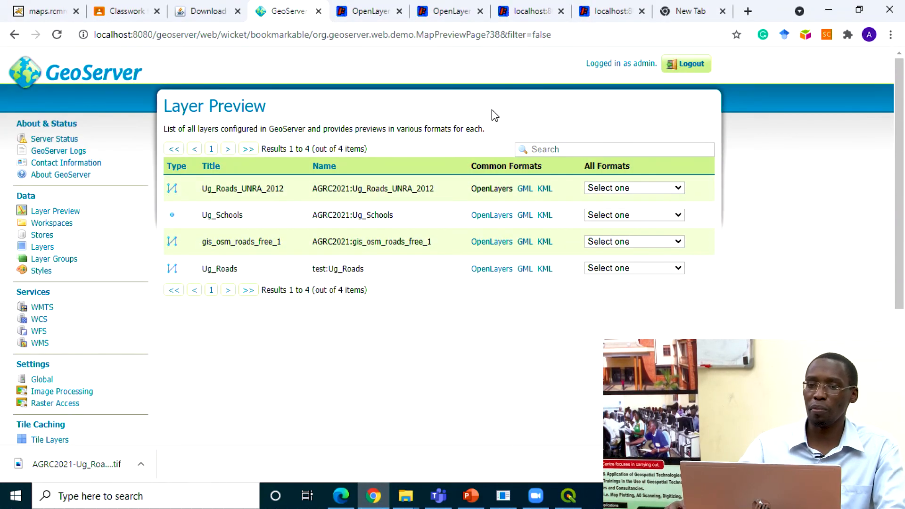
pyautogui.click(471, 496)
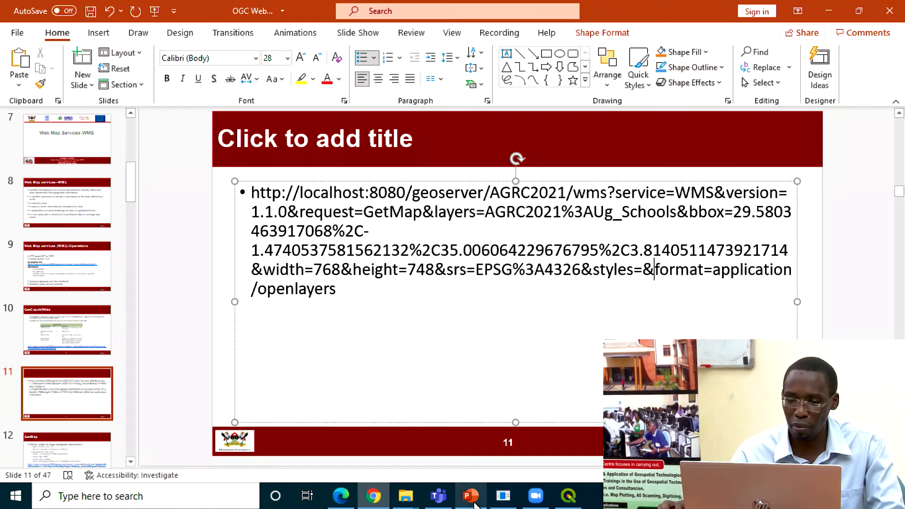
pyautogui.scroll(3, 269, 330)
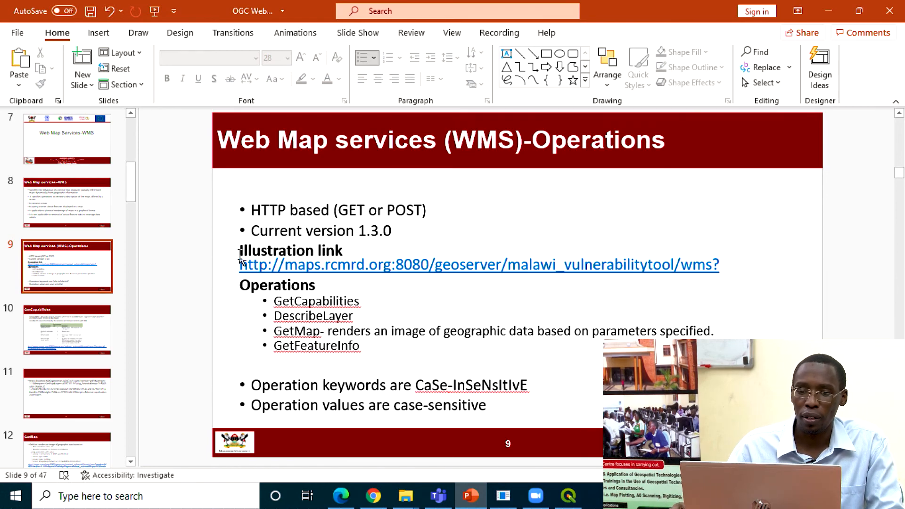
pyautogui.click(245, 266)
pyautogui.moveTo(244, 266); pyautogui.dragTo(504, 275)
pyautogui.hotkey('ctrl', 'c')
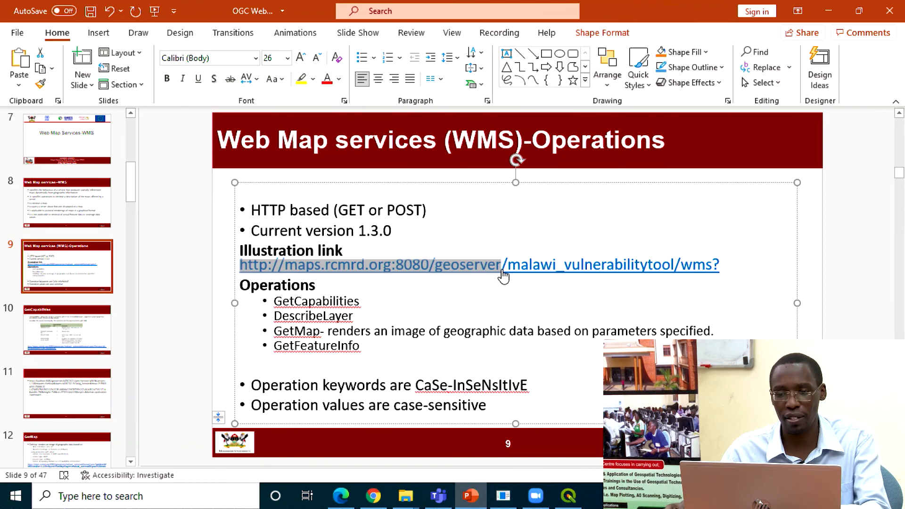
pyautogui.click(373, 495)
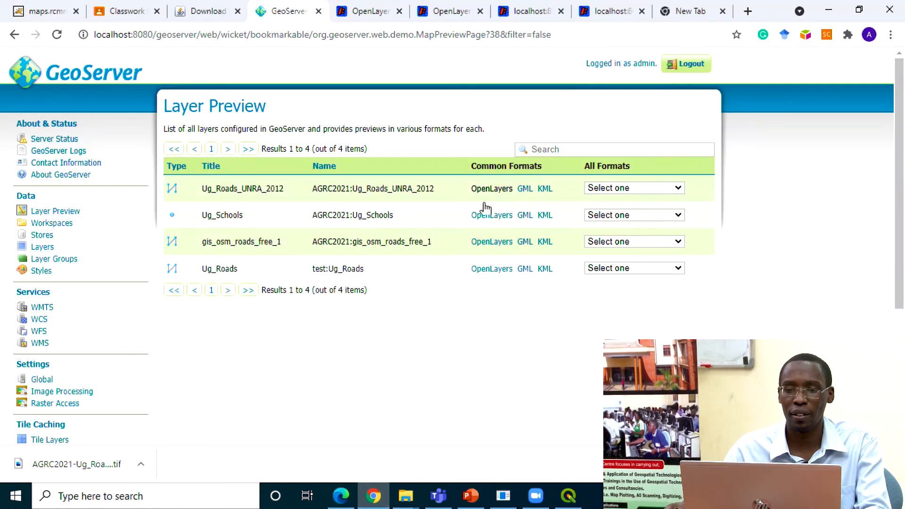
pyautogui.click(625, 11)
pyautogui.click(616, 29)
pyautogui.hotkey('ctrl', 'v')
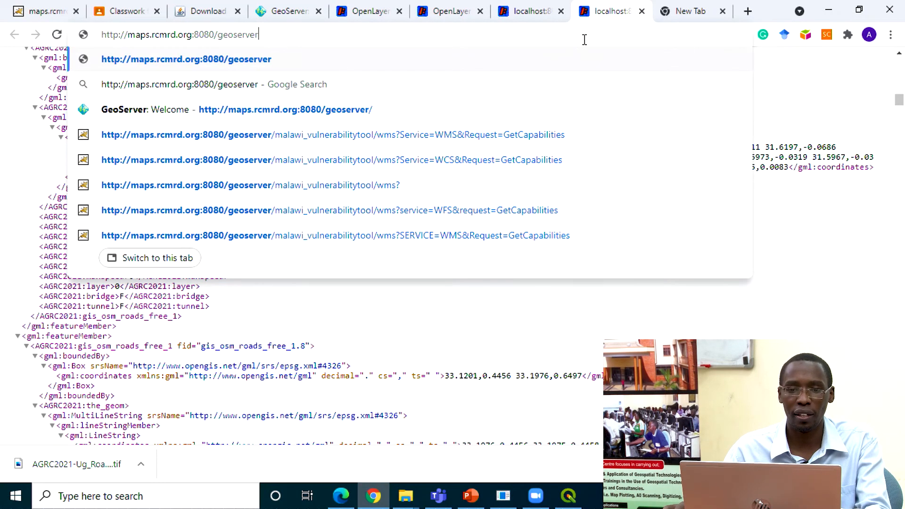
pyautogui.press('Return')
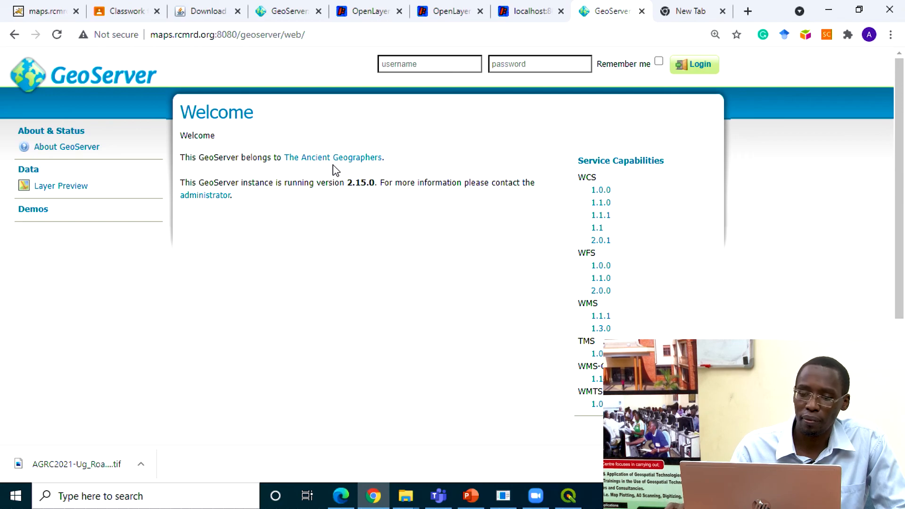
# Step: List the RCMRD GeoServer's layer previews and examine rangelands:modis.dekadal.20010201.tif in OpenLayers
pyautogui.click(33, 209)
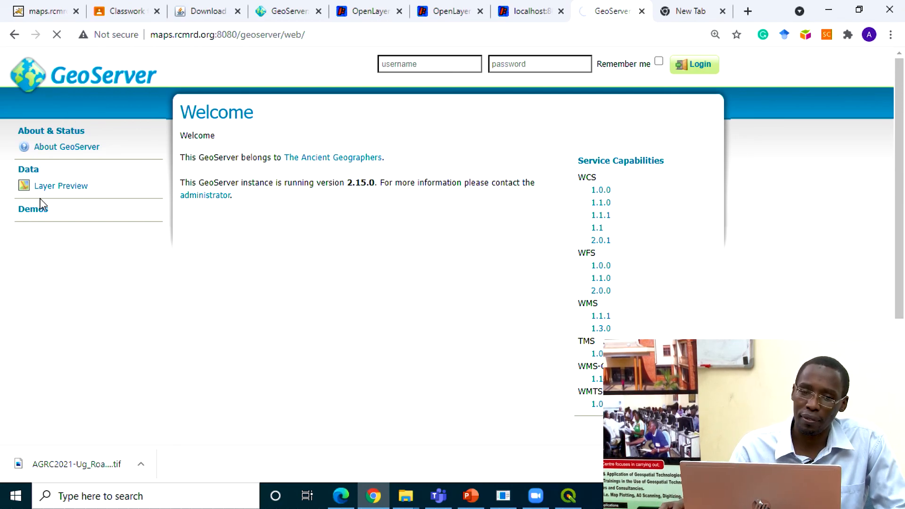
pyautogui.click(57, 189)
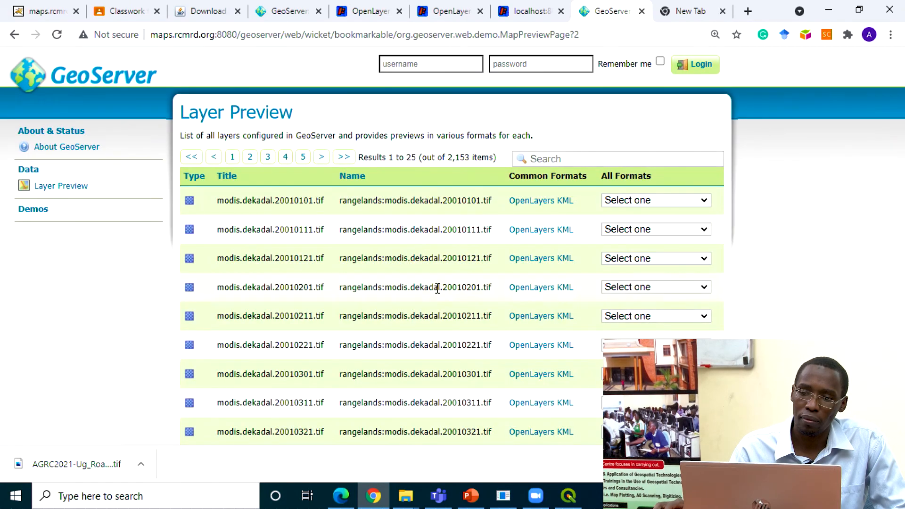
pyautogui.click(545, 290)
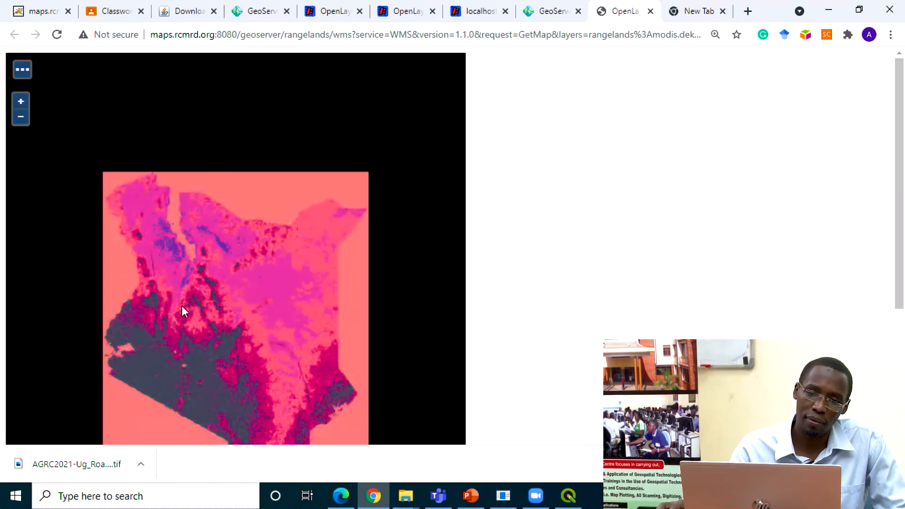
pyautogui.scroll(-1, 298, 275)
pyautogui.scroll(2, 298, 276)
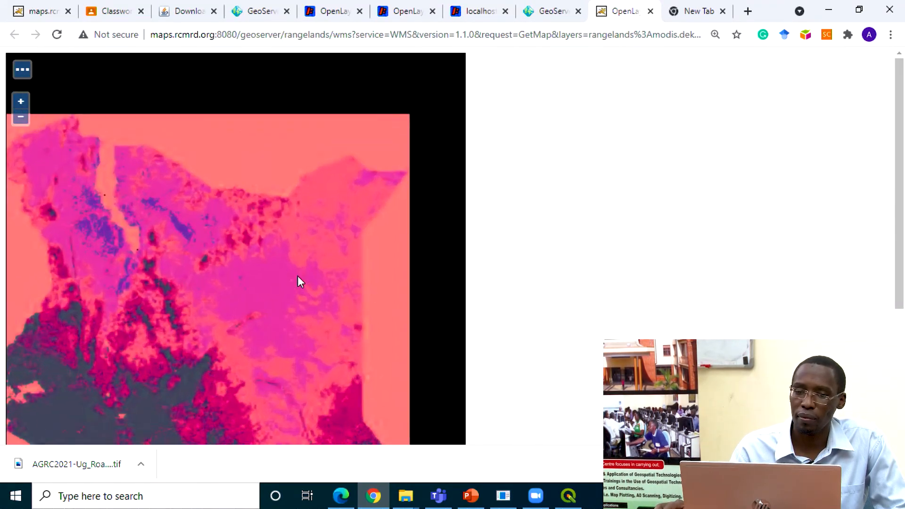
# Step: Copy the WMS base address maps.rcmrd.org:8080/geoserver/rangelands/wms? from the MODIS layer preview's URL
pyautogui.scroll(-2, 298, 276)
pyautogui.scroll(2, 299, 275)
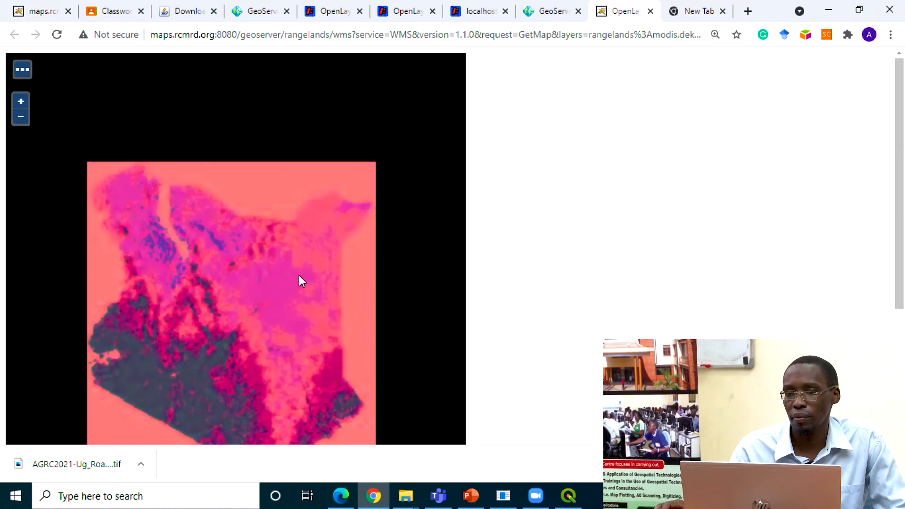
pyautogui.scroll(-1, 298, 275)
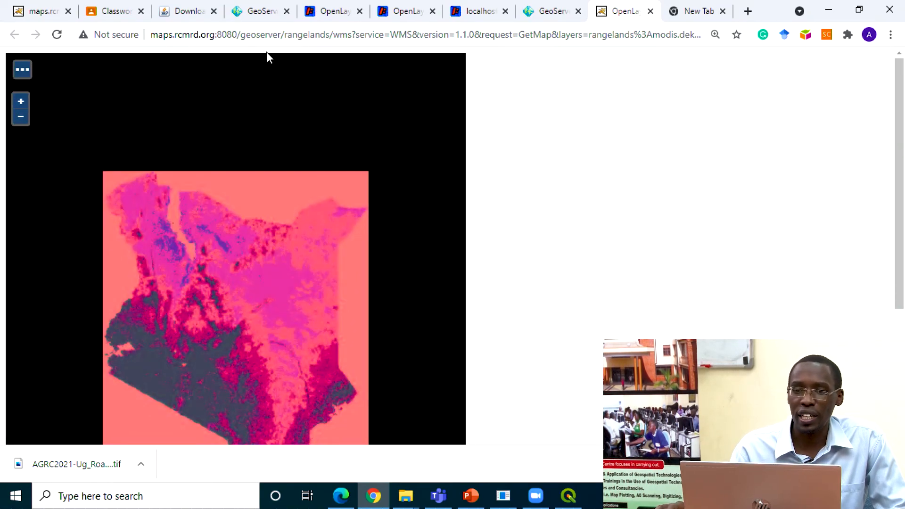
pyautogui.moveTo(357, 38); pyautogui.dragTo(140, 17)
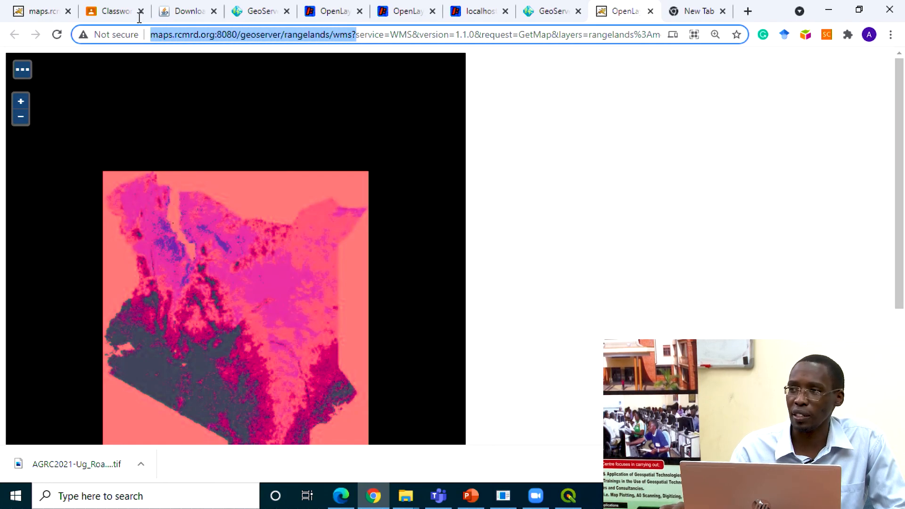
pyautogui.rightClick(210, 38)
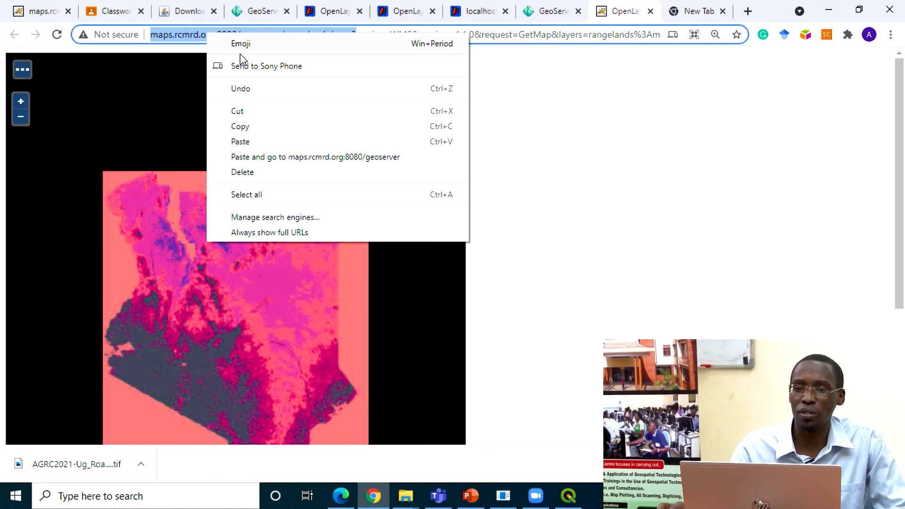
pyautogui.click(246, 125)
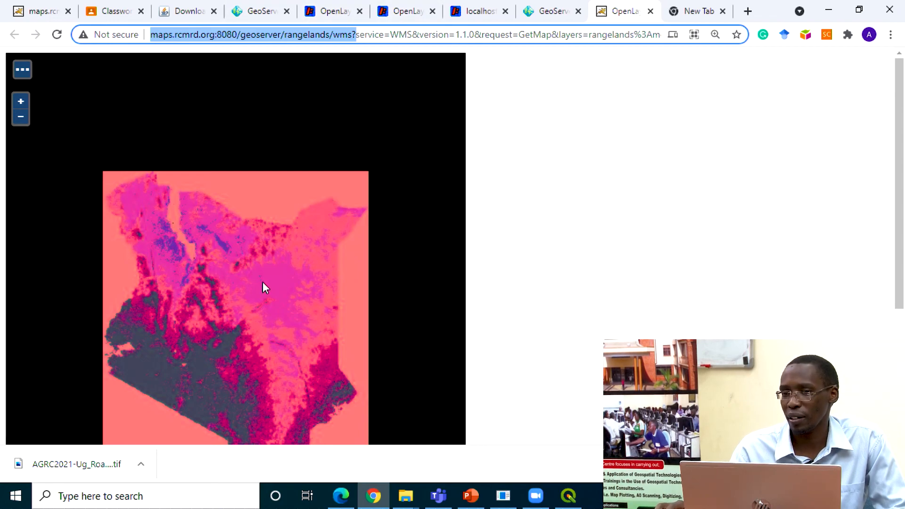
# Step: Review RCMRD's layer preview list and MODIS map, and examine the beginning of the local AGRC2021 WMS capabilities document
pyautogui.click(551, 12)
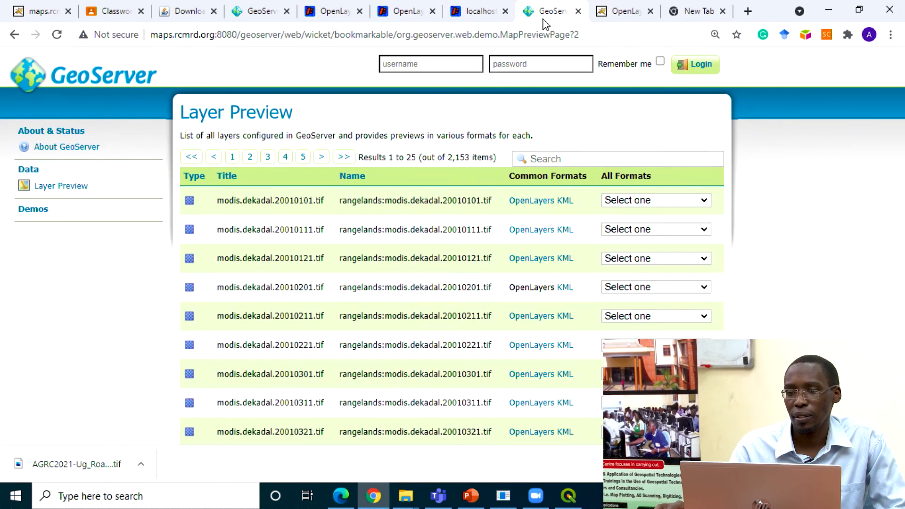
pyautogui.click(618, 12)
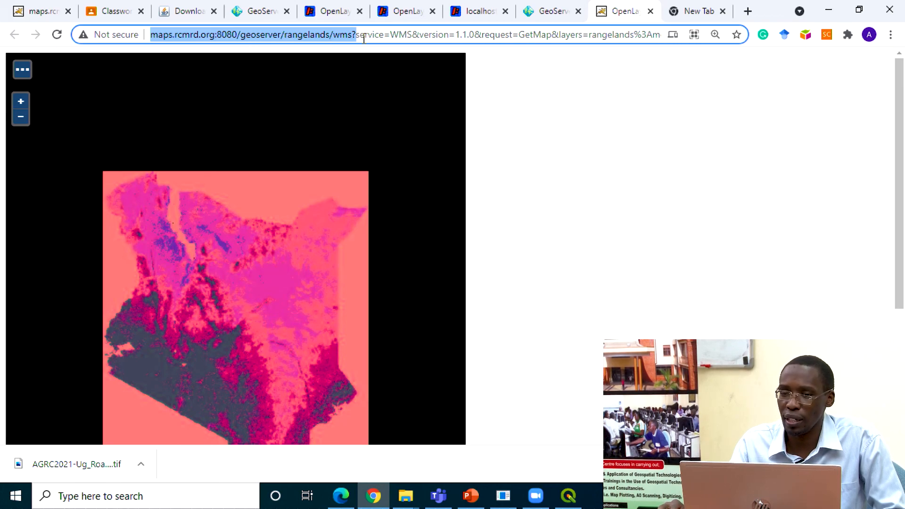
pyautogui.click(481, 12)
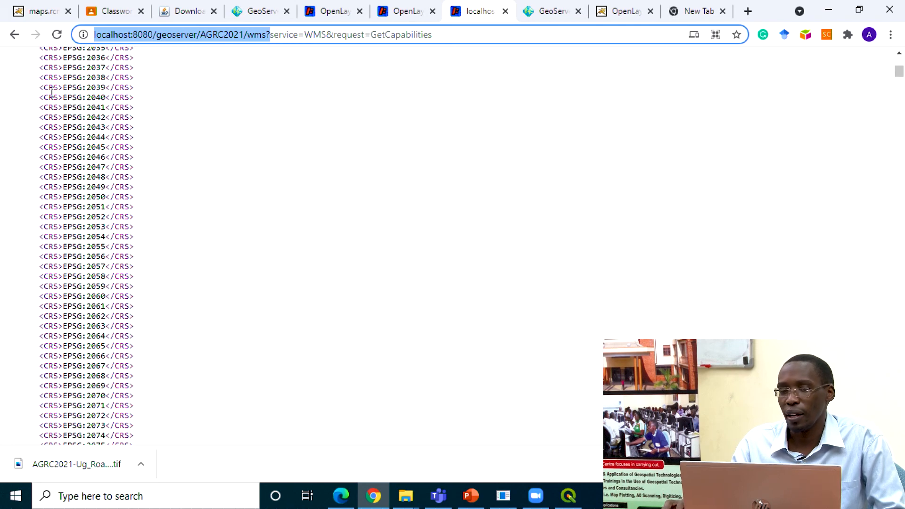
pyautogui.scroll(15, 236, 131)
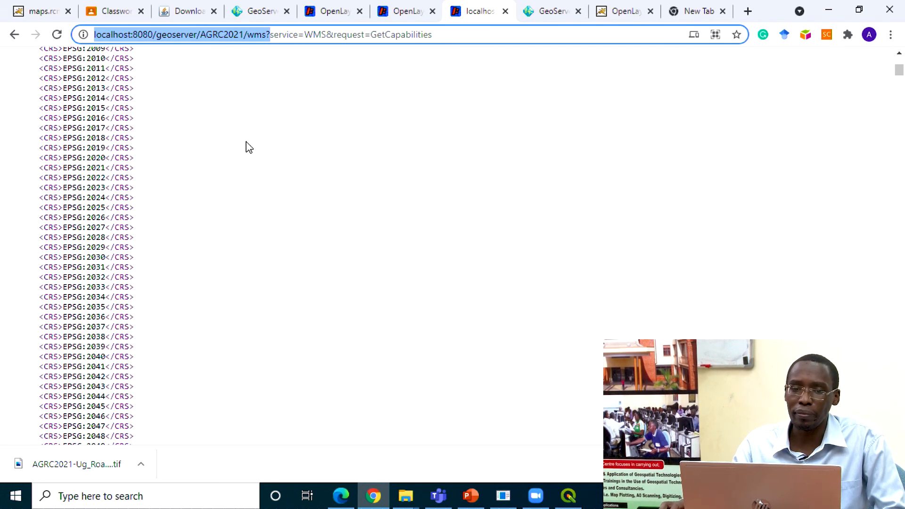
pyautogui.scroll(9, 297, 95)
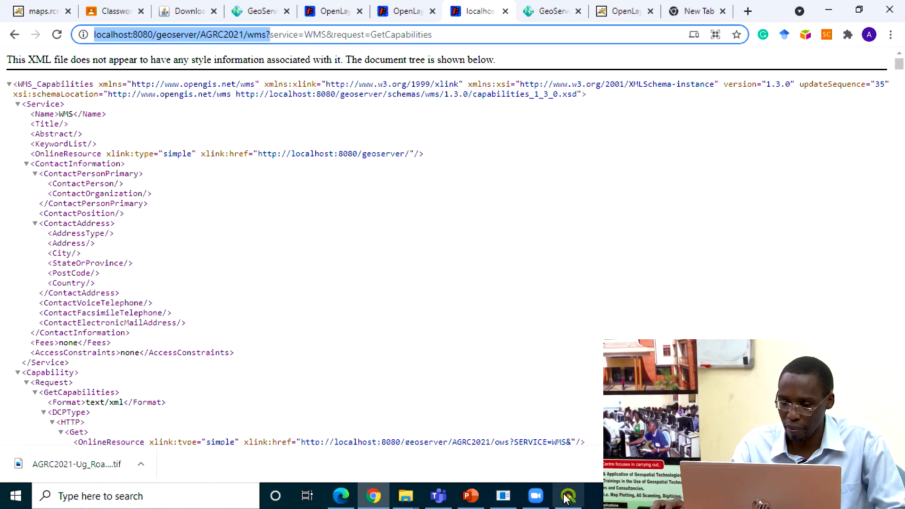
# Step: Switch to the Zoom meeting to view the participants' chat messages
pyautogui.moveTo(537, 504)
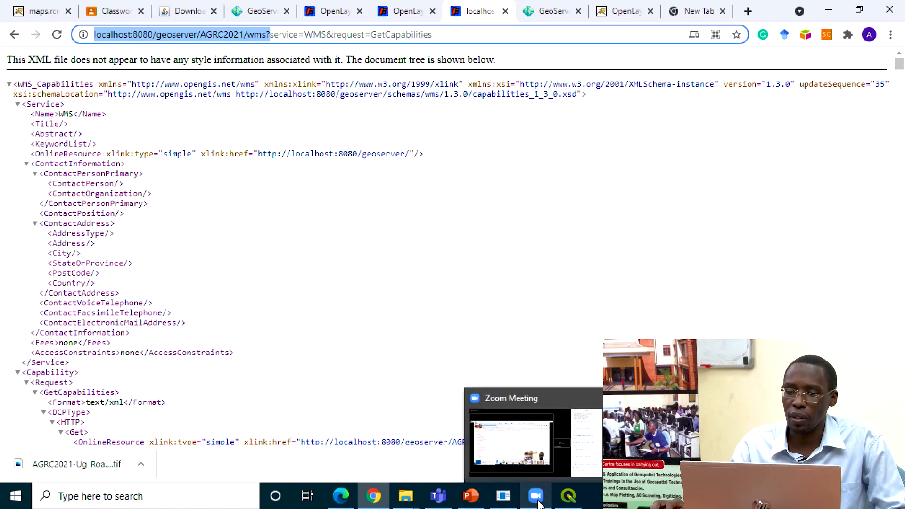
pyautogui.click(566, 439)
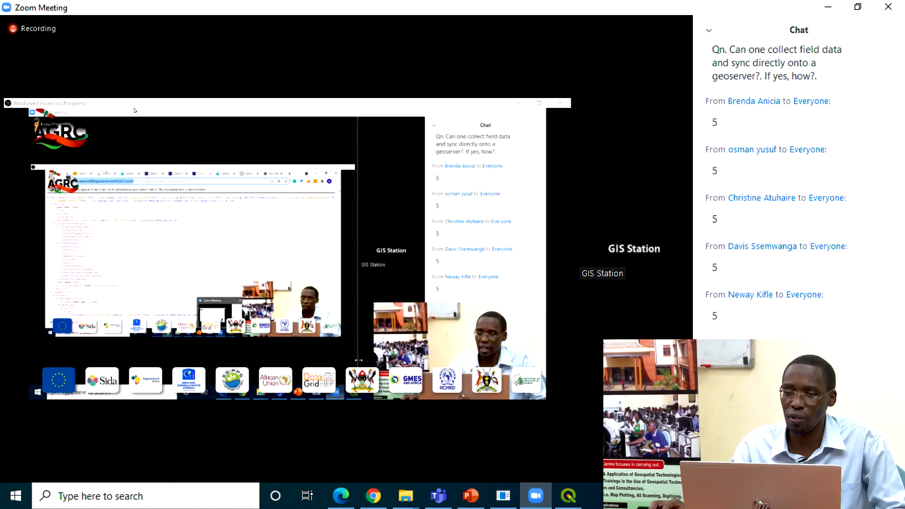